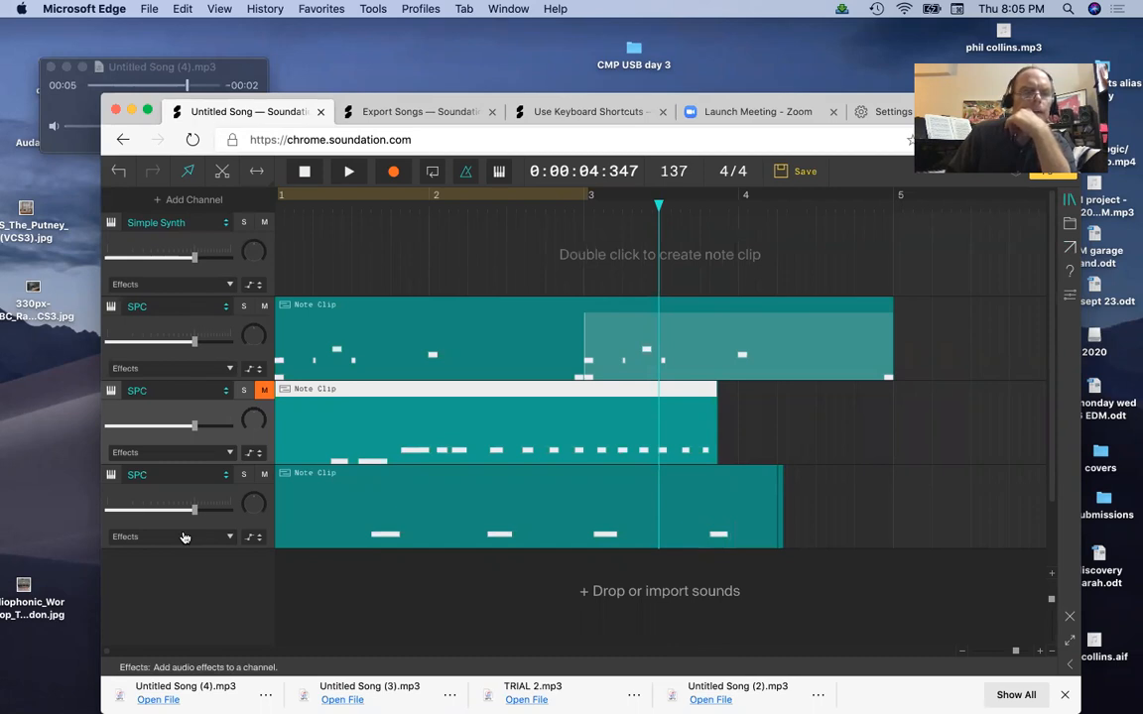
- Add a new instrument channel below the existing SPC channels
left_click(336, 523)
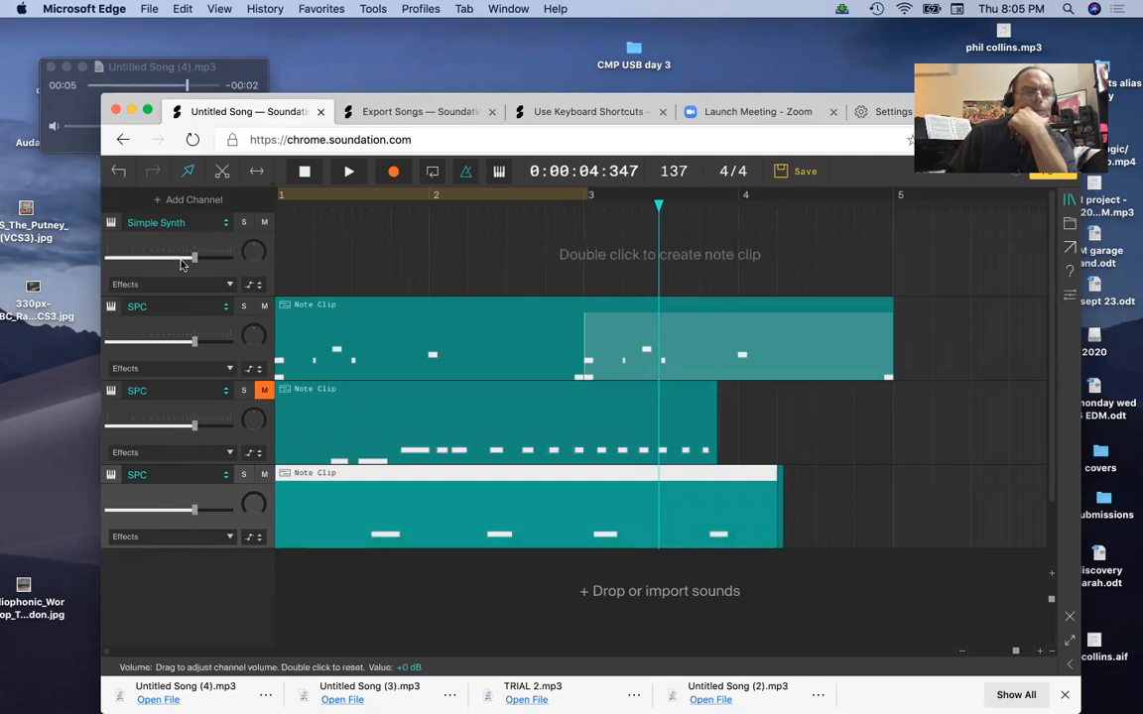
left_click(172, 202)
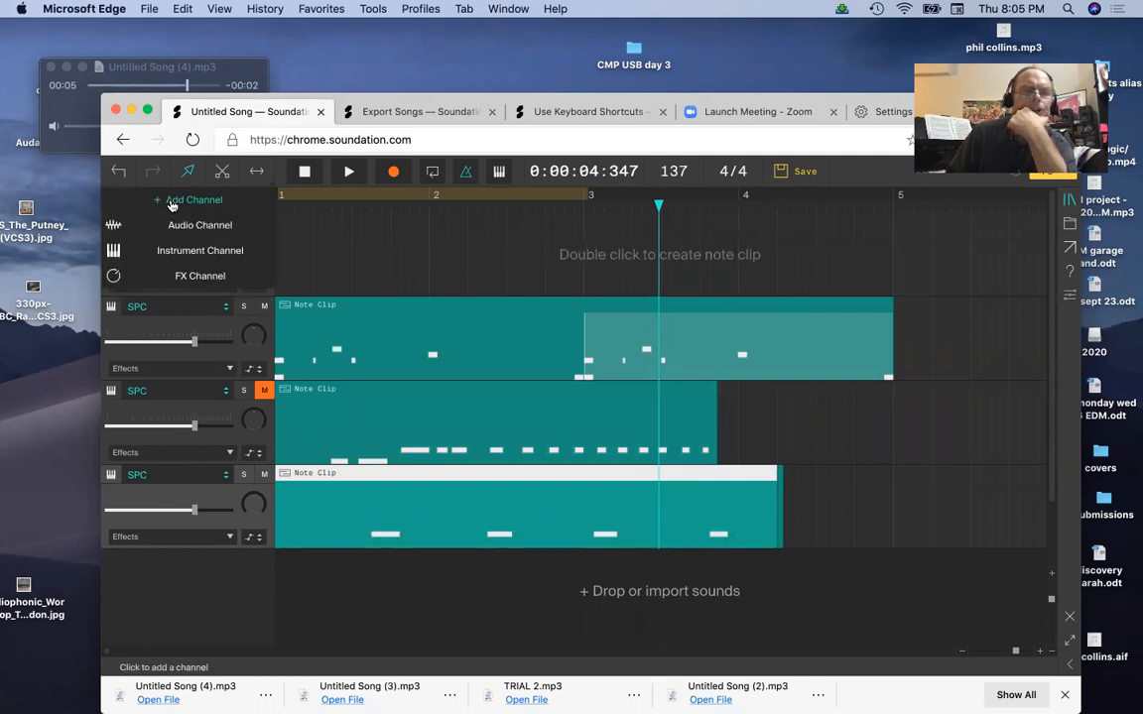
left_click(172, 250)
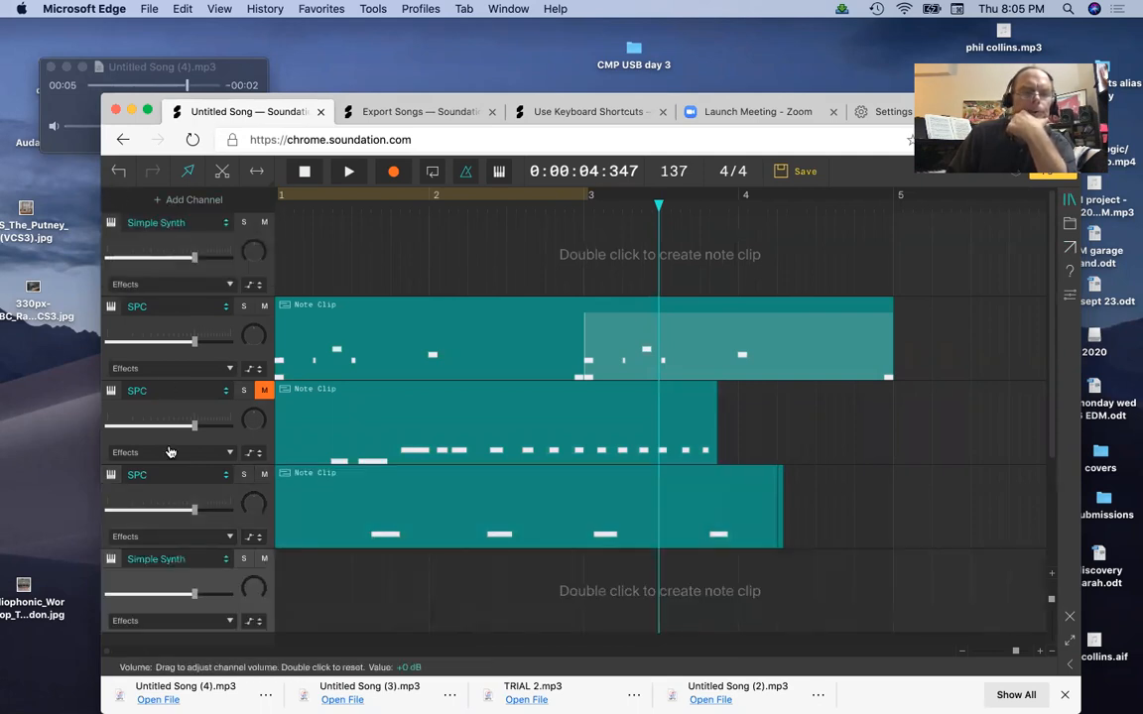
- Switch the new channel's instrument to SPC and load the Analog pack
left_click(208, 562)
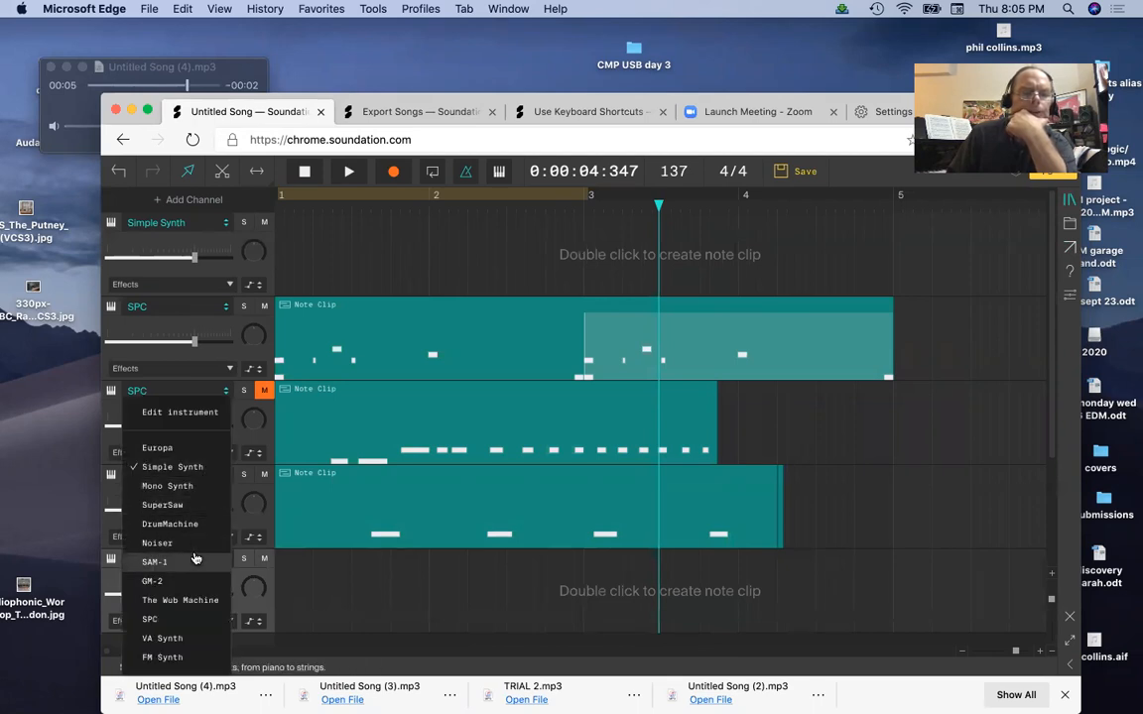
left_click(279, 576)
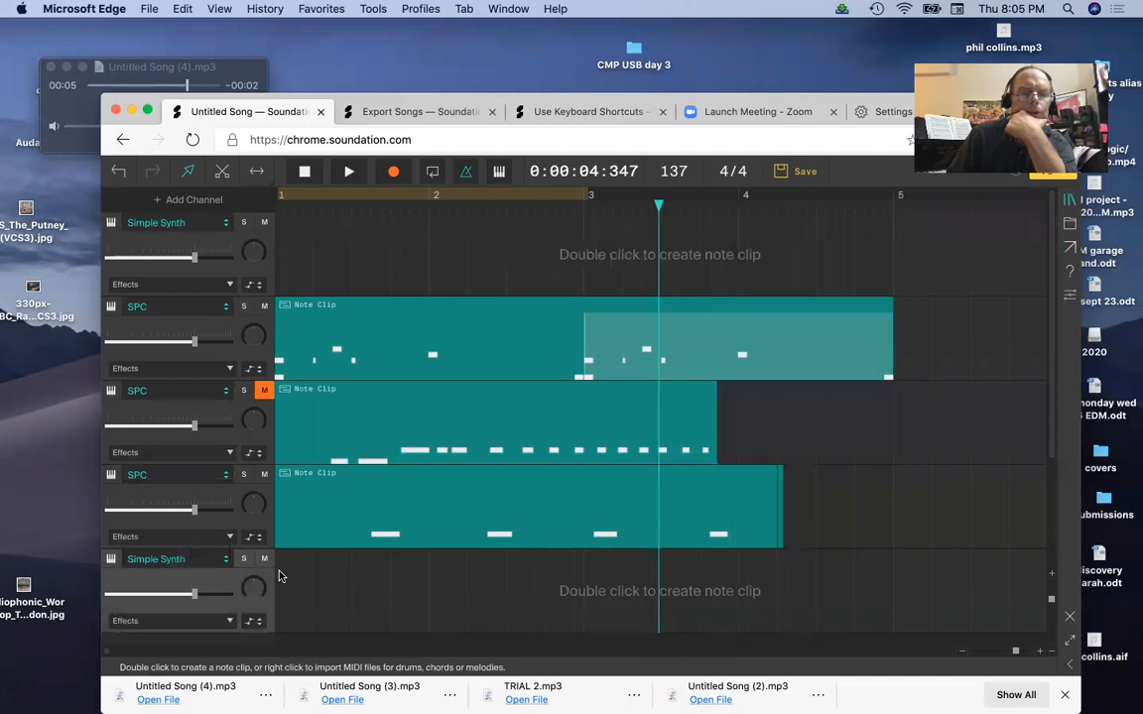
left_click(148, 391)
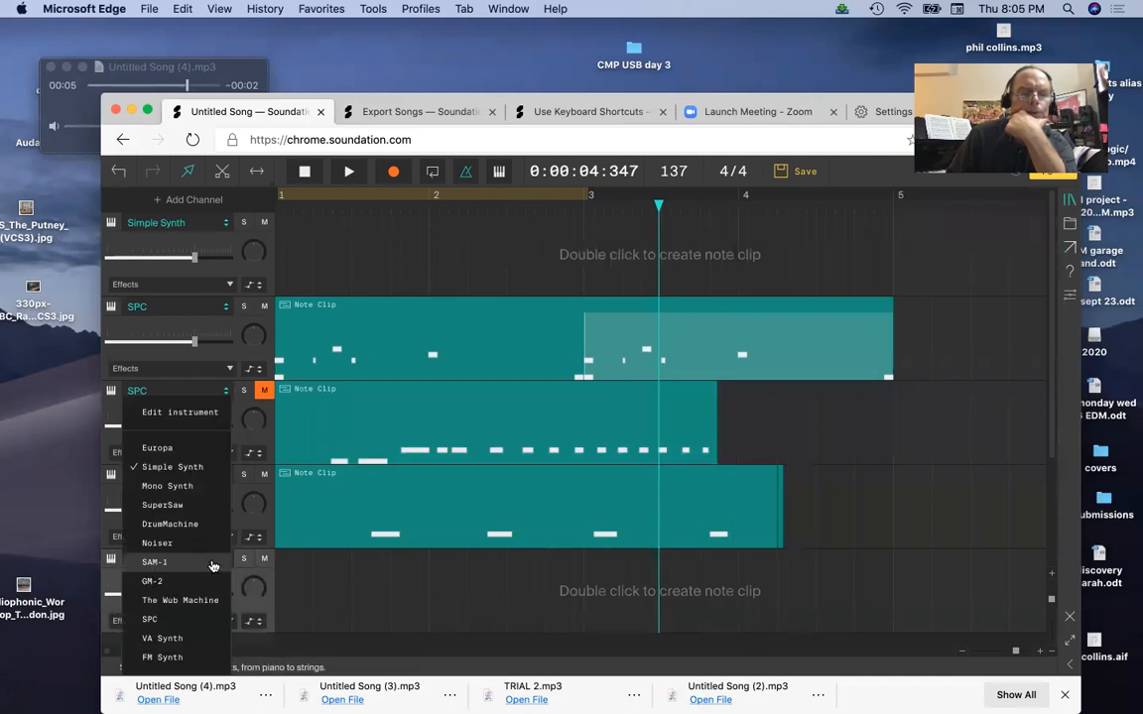
left_click(196, 619)
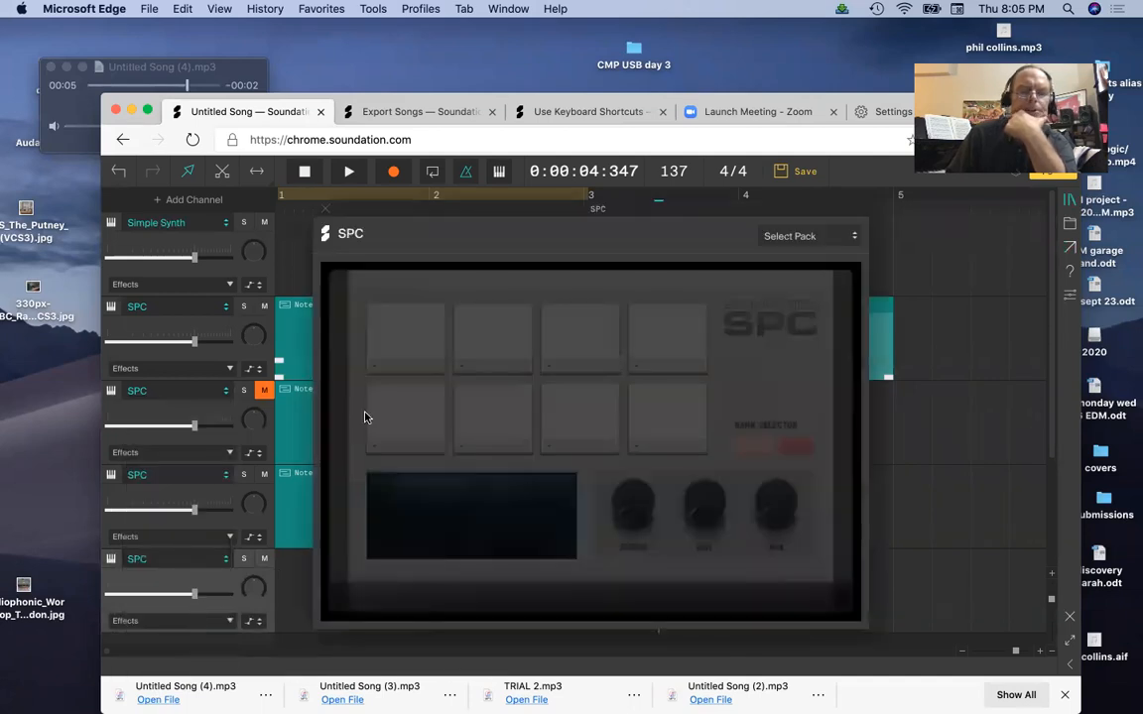
left_click(843, 237)
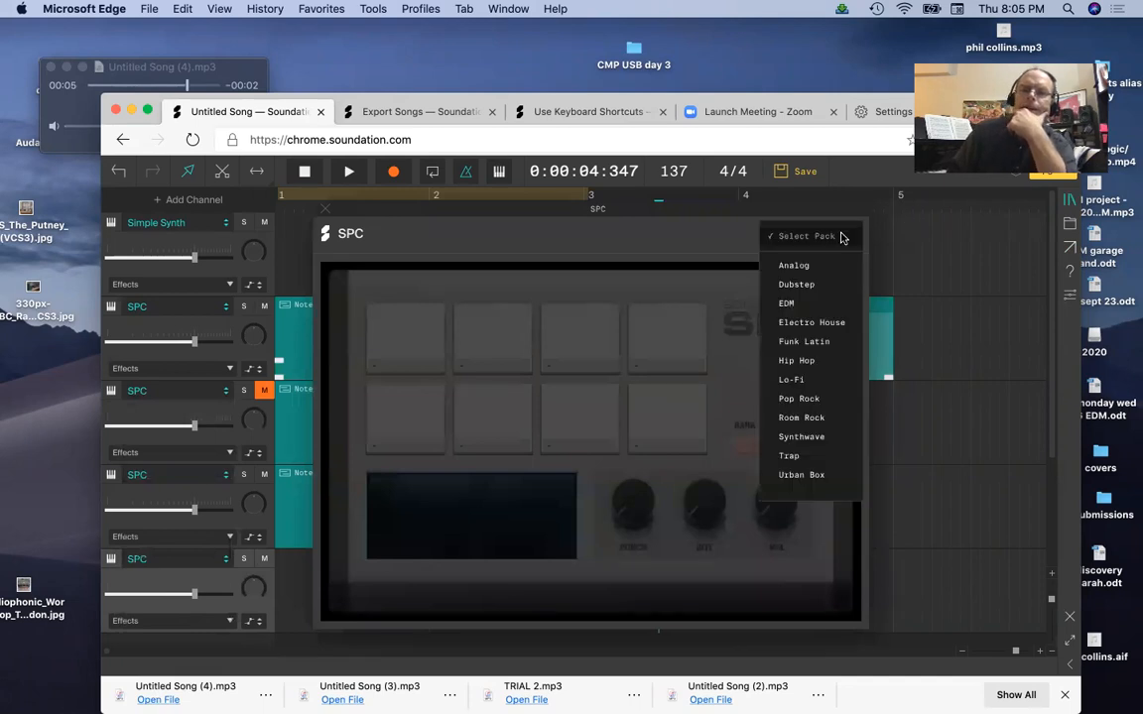
left_click(832, 266)
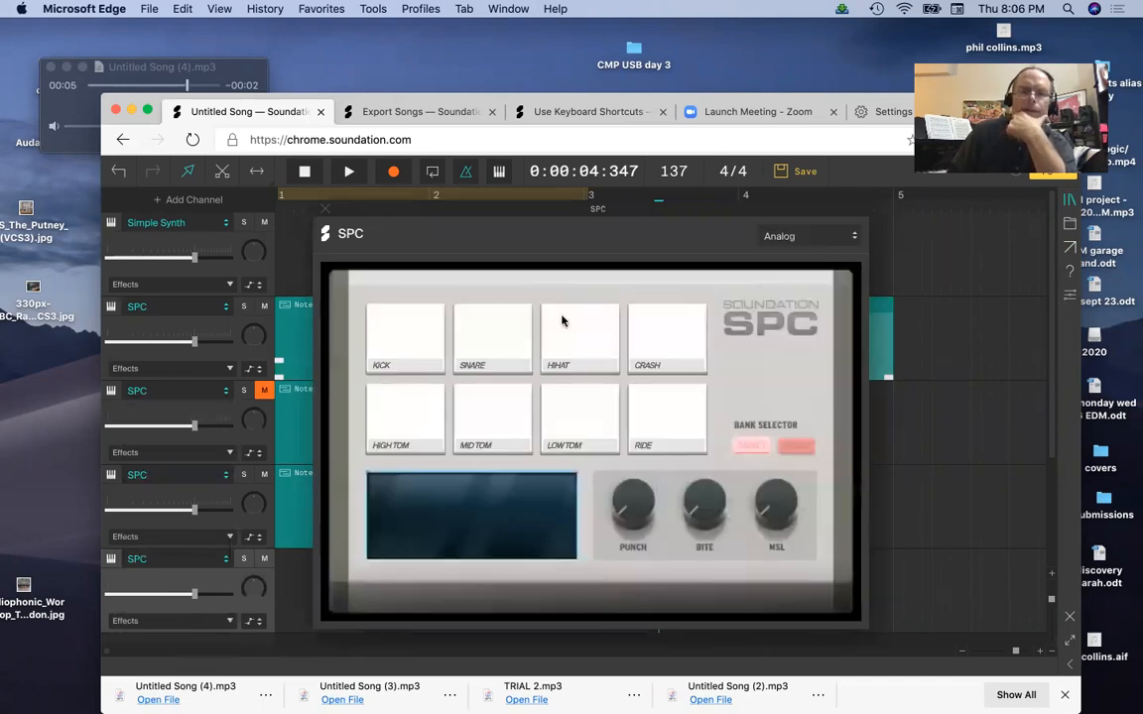
- Audition all eight Analog drum pads, from kick, snare, hihat and crash to the toms and ride
left_click(418, 351)
left_click(490, 355)
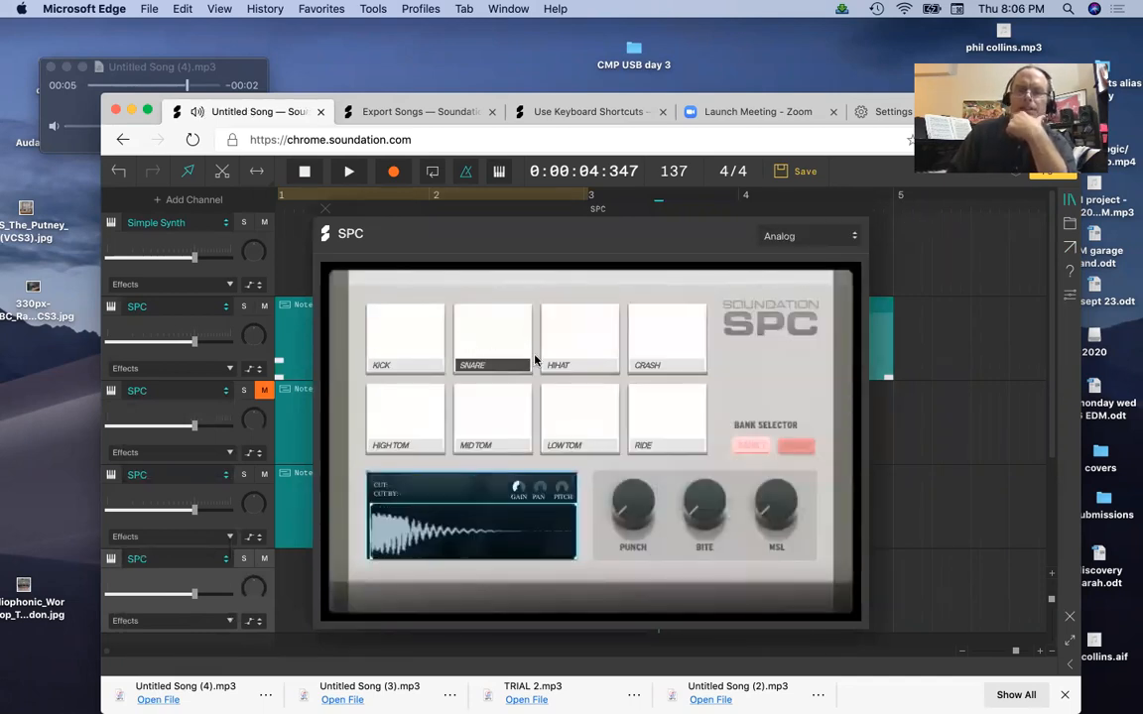
left_click(559, 362)
left_click(675, 366)
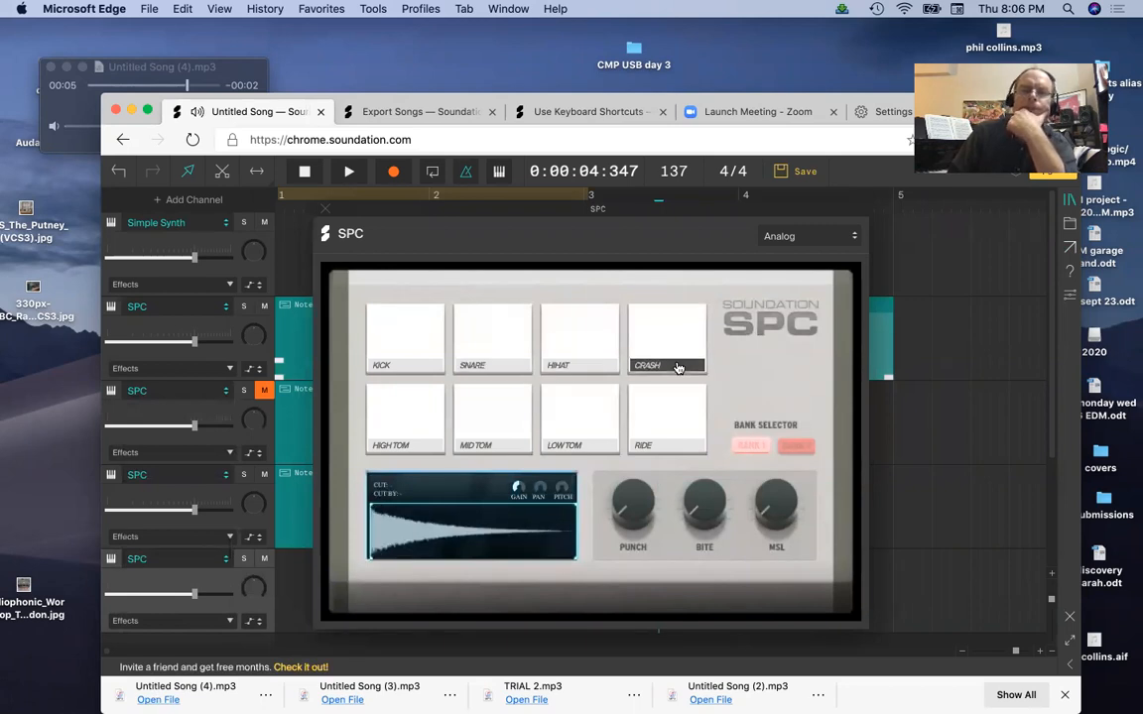
left_click(411, 432)
left_click(486, 432)
left_click(570, 417)
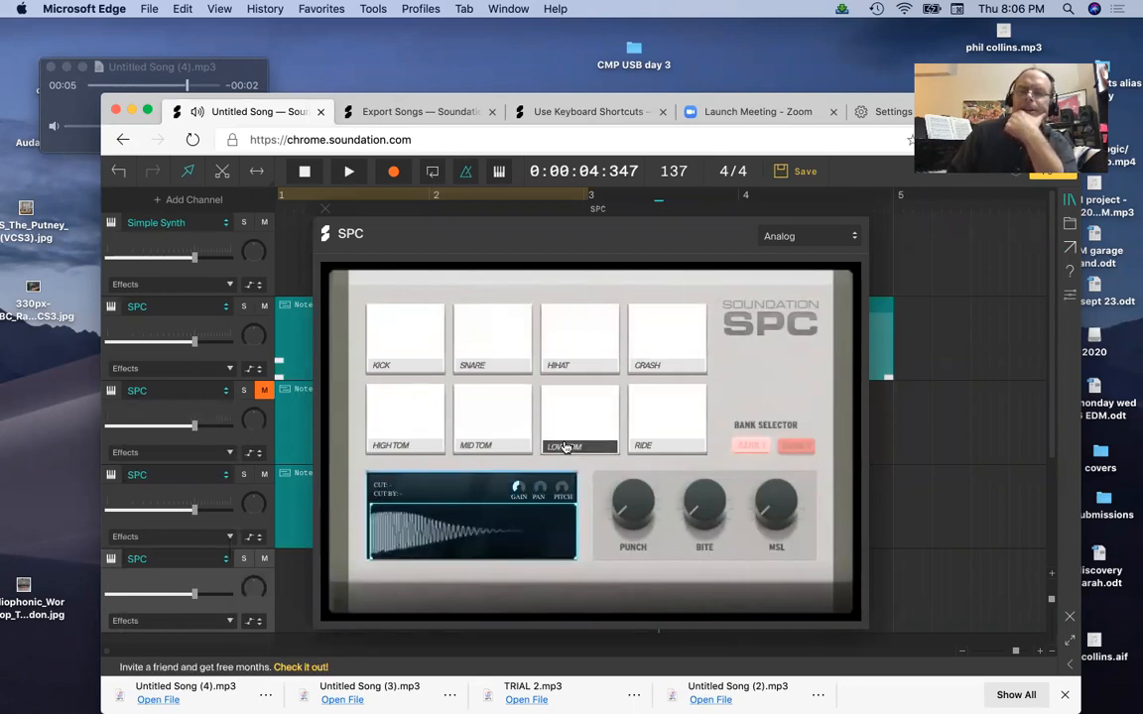
left_click(685, 443)
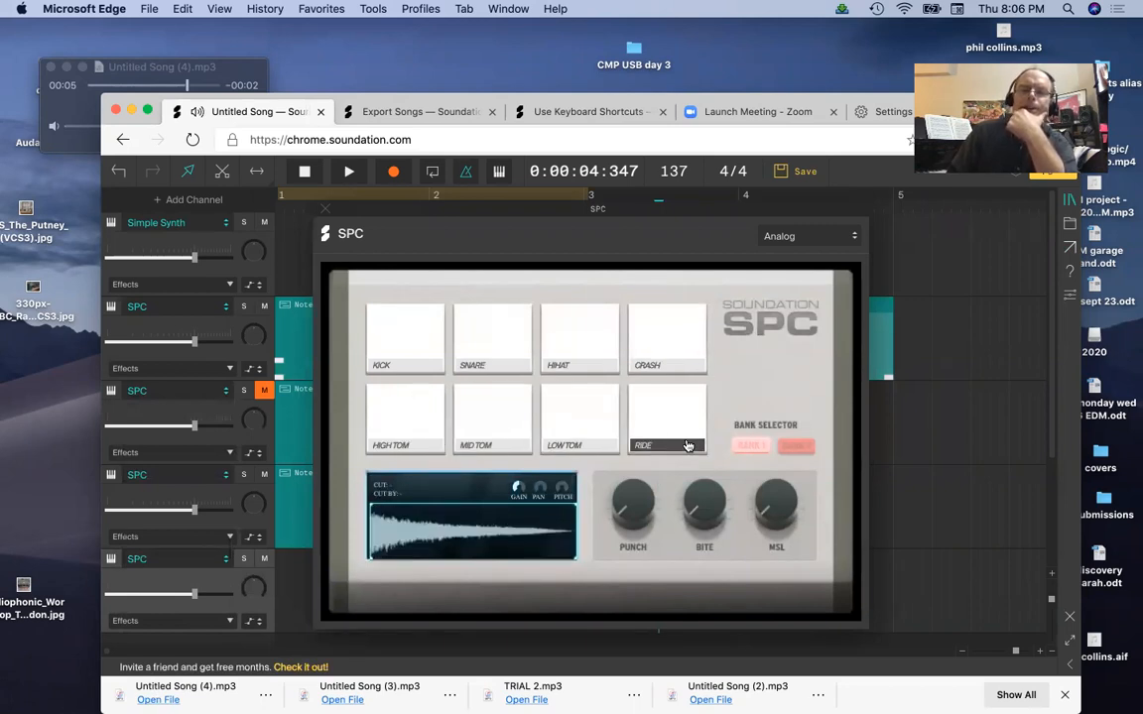
- Raise the SPC's Punch, Bite and MSL settings and audition the kick pad with them
left_click(414, 333)
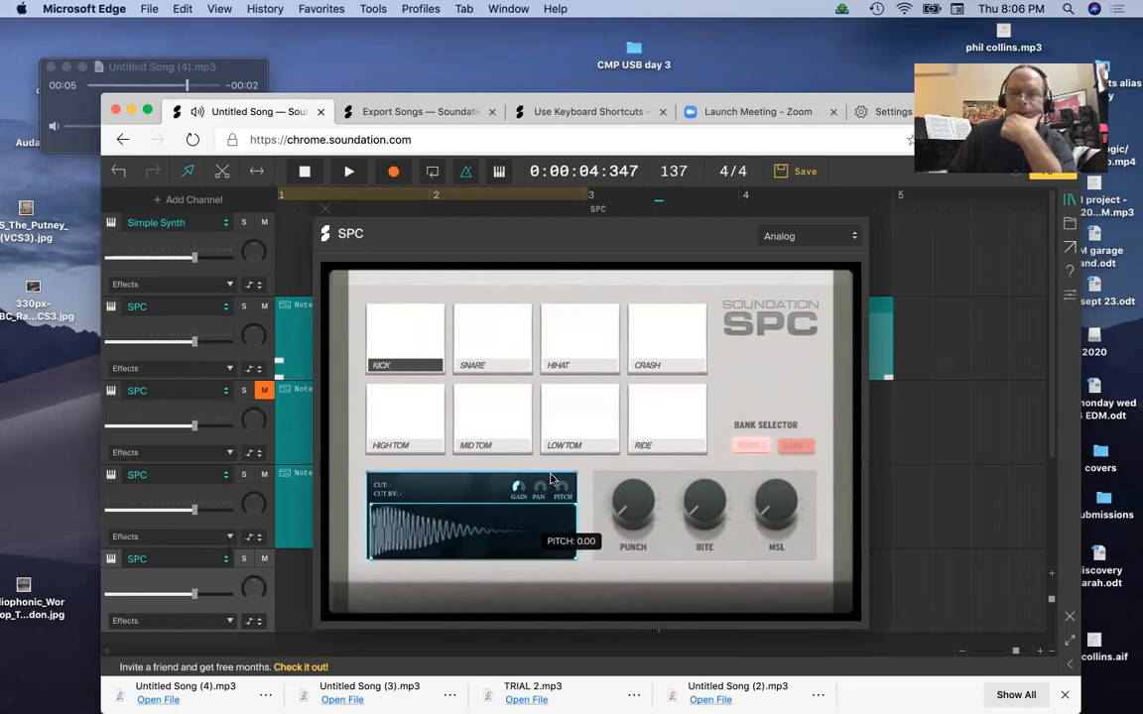
left_click(405, 342)
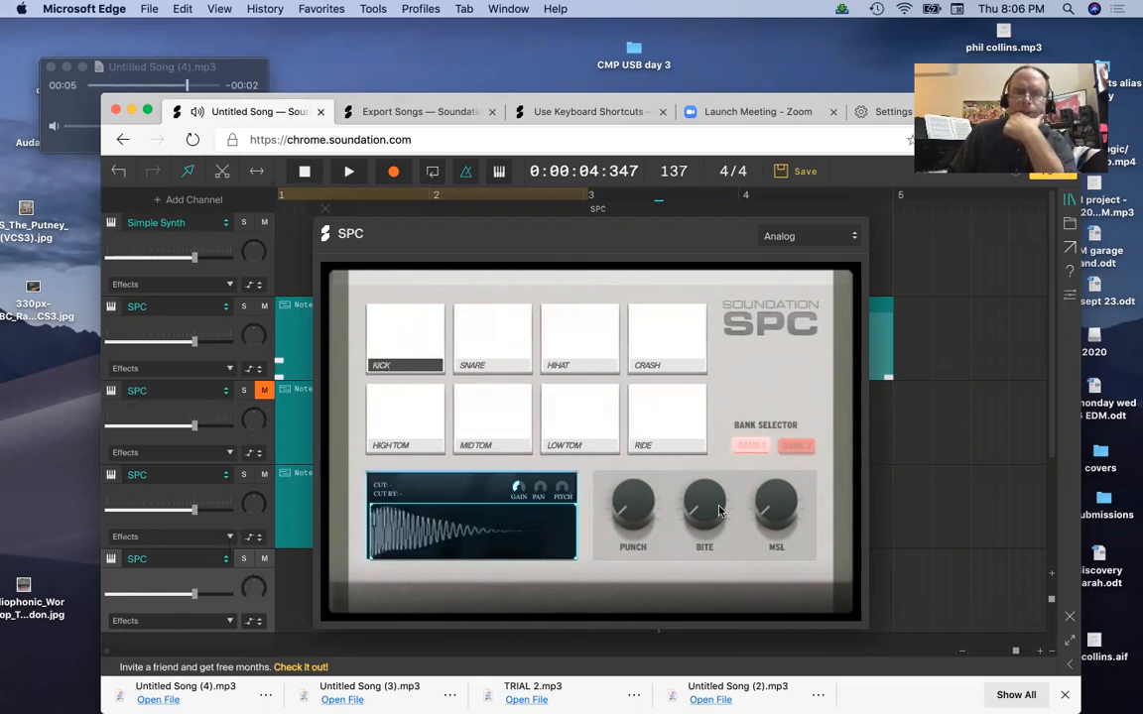
left_click_drag(636, 507, 643, 411)
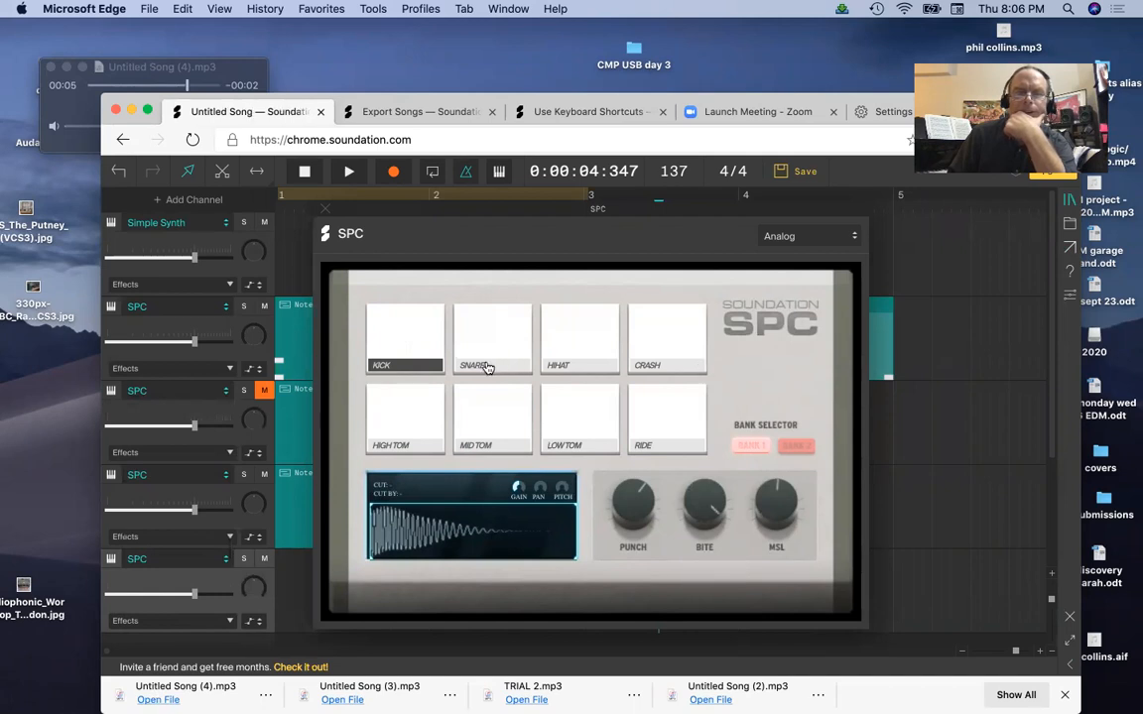
left_click(422, 353)
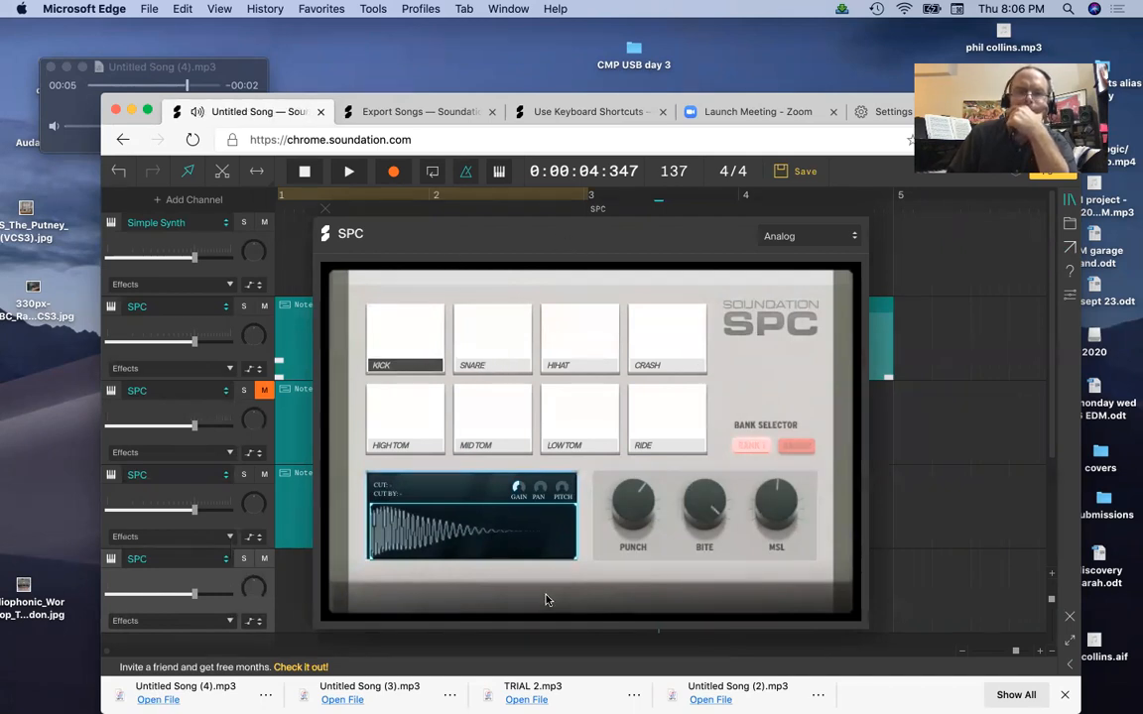
- Create a note clip at the start of the new SPC channel and extend it to just past bar 3
left_click_drag(659, 219, 986, 285)
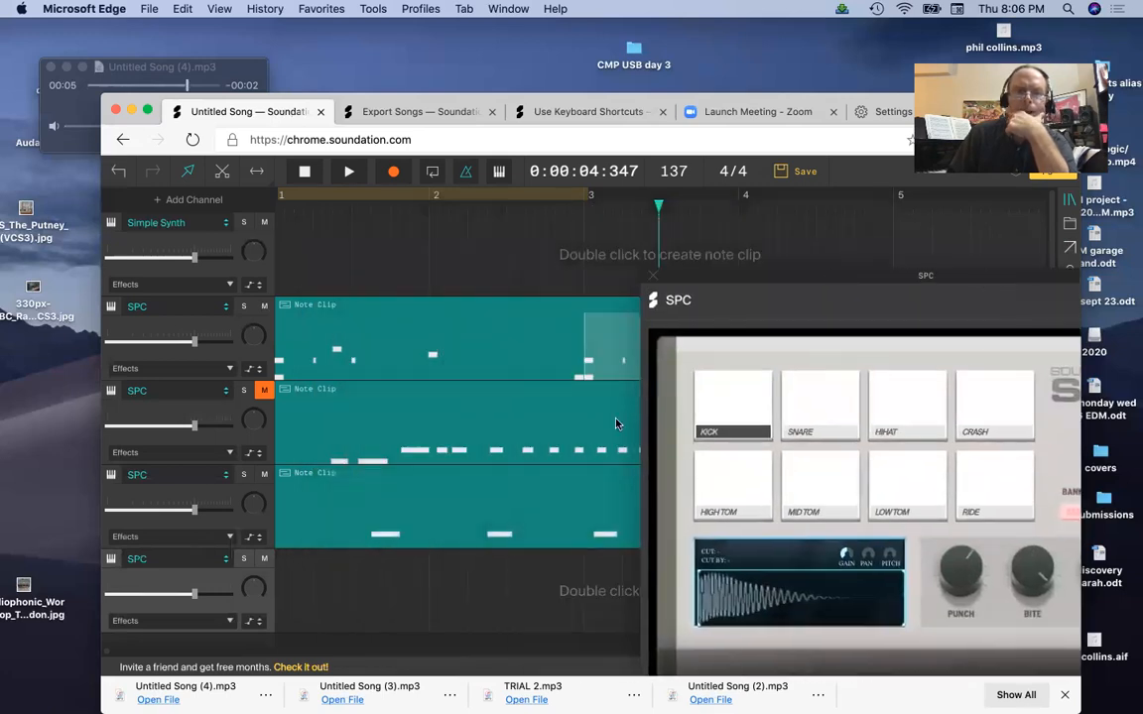
double_click(306, 580)
left_click_drag(332, 562, 303, 562)
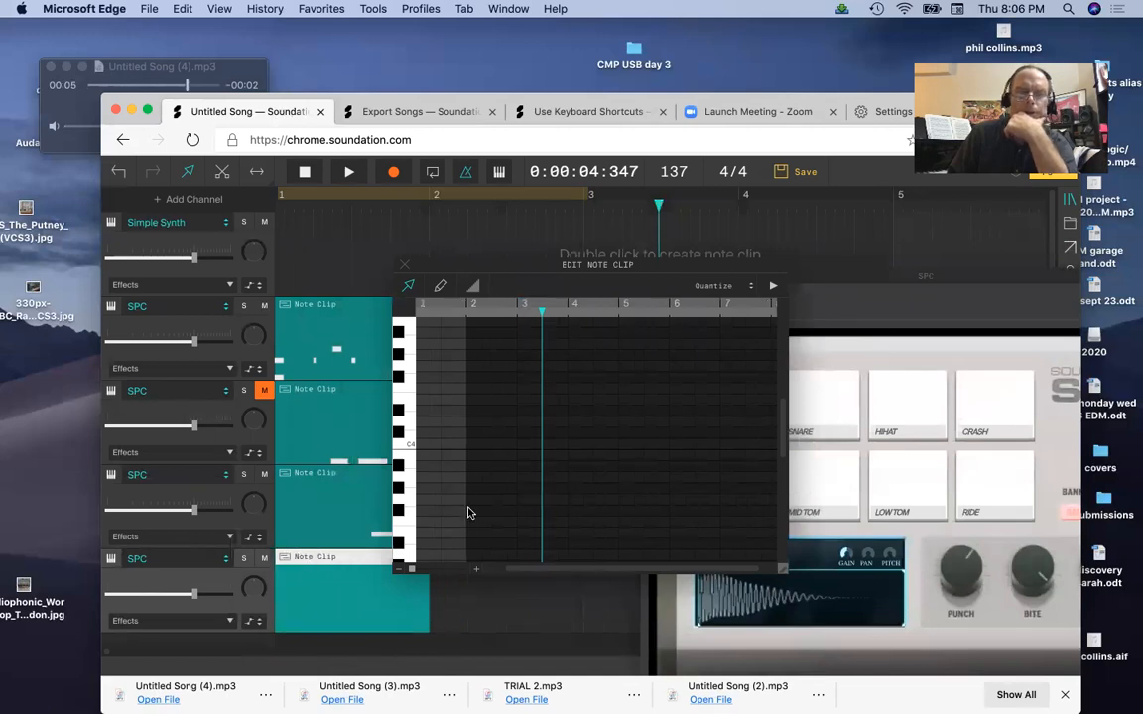
left_click_drag(431, 607, 613, 607)
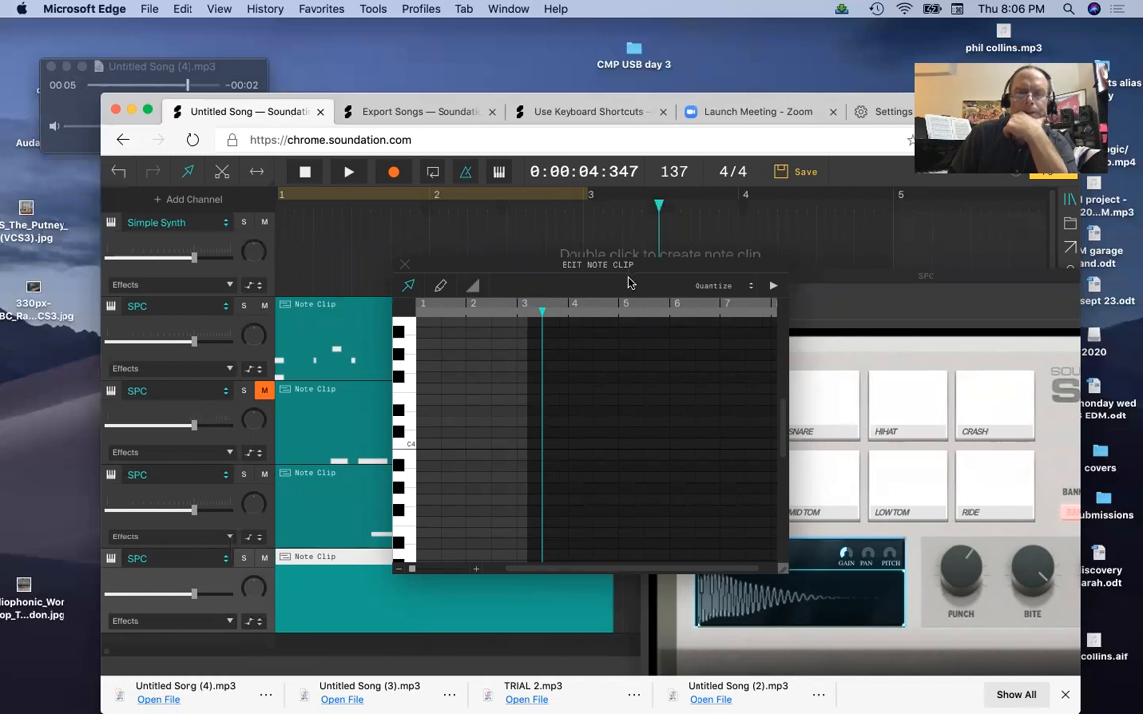
- Enlarge the note clip editor and compare the crash pad's sound with the C3 key
left_click_drag(516, 273, 453, 220)
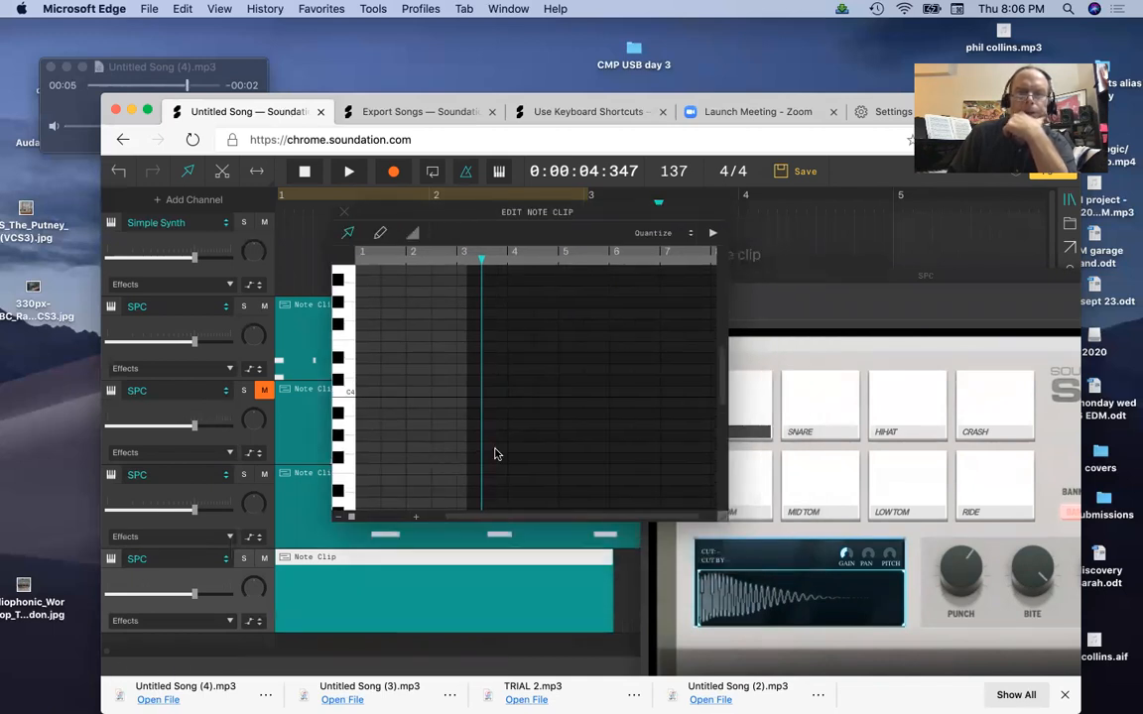
left_click_drag(725, 512, 948, 612)
scroll(491, 500, "down", 5)
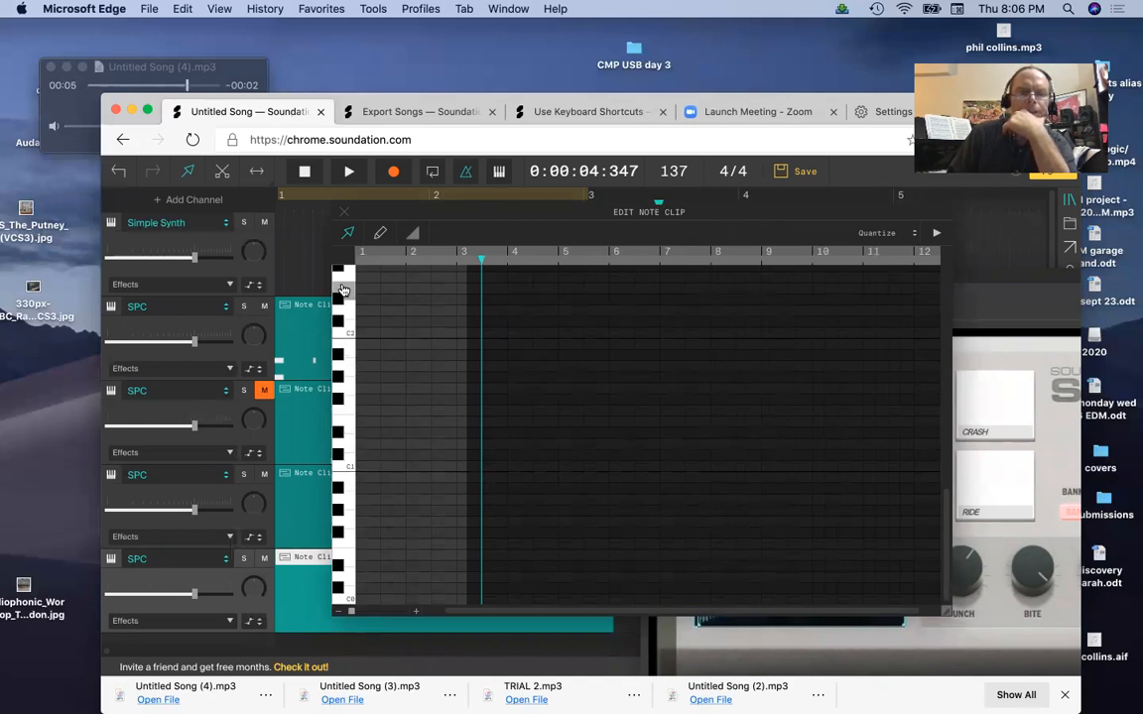
scroll(353, 343, "up", 3)
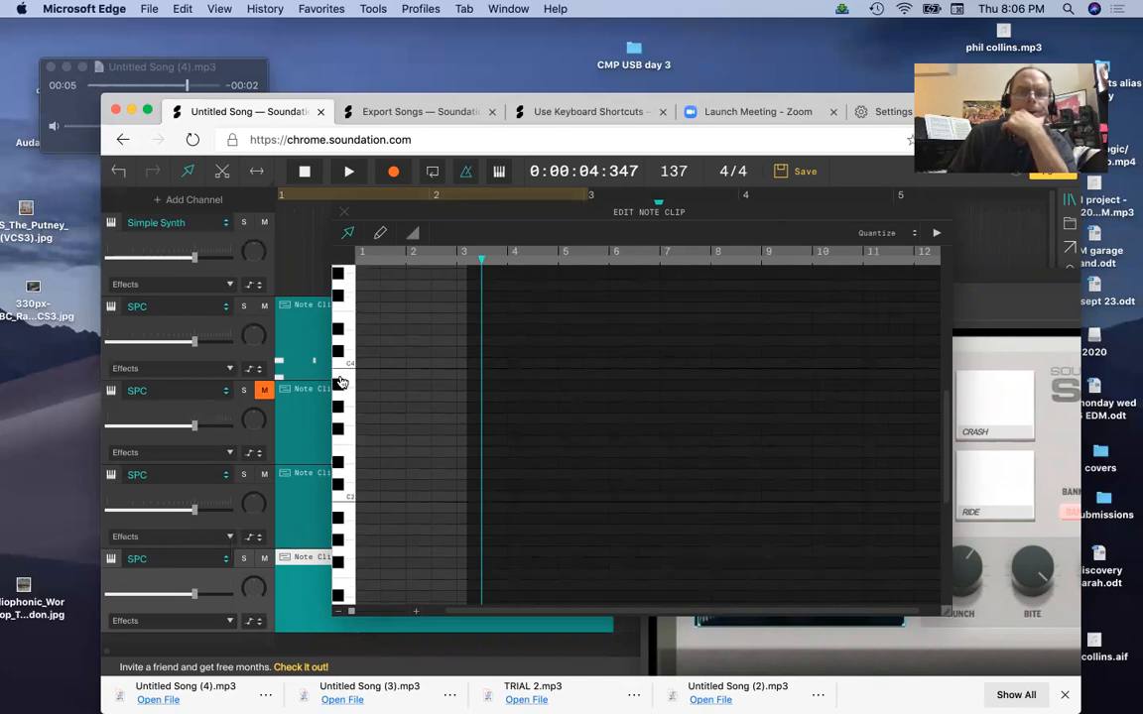
scroll(342, 417, "down", 4)
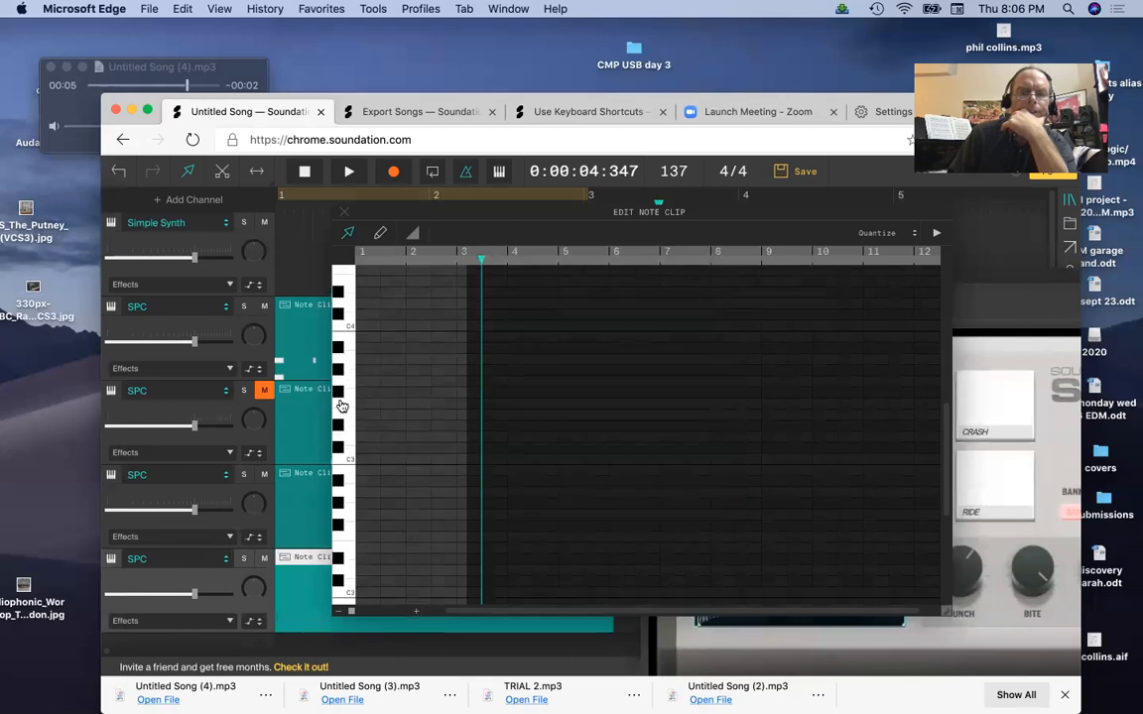
left_click(990, 433)
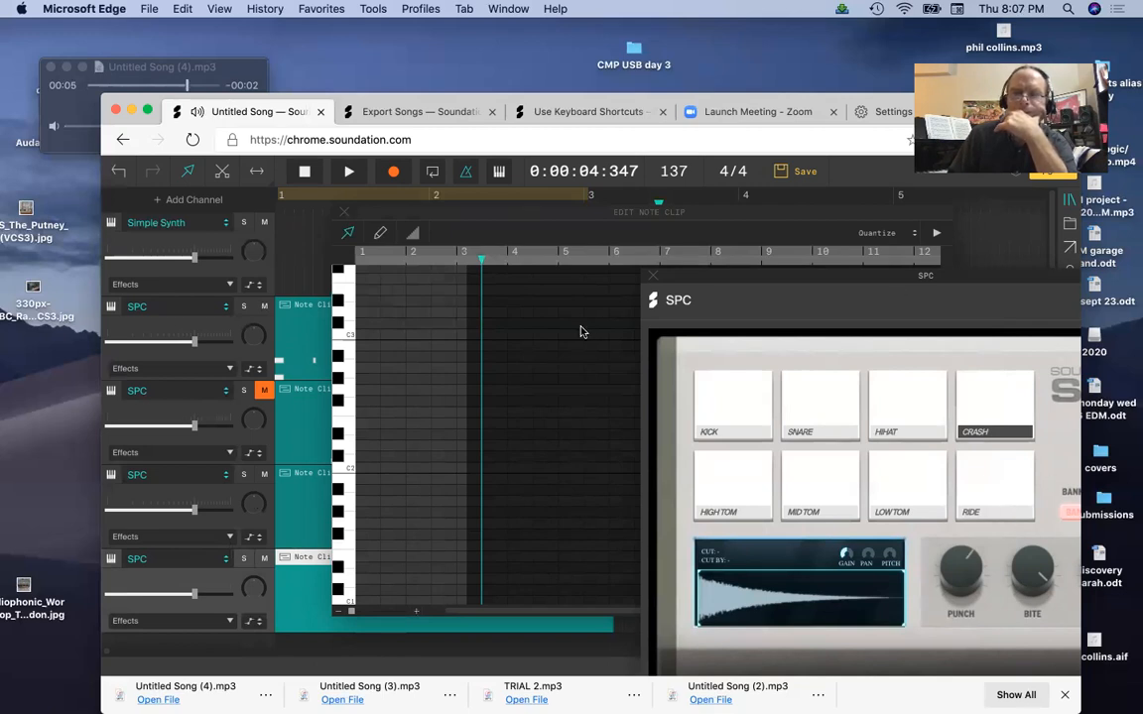
left_click(340, 328)
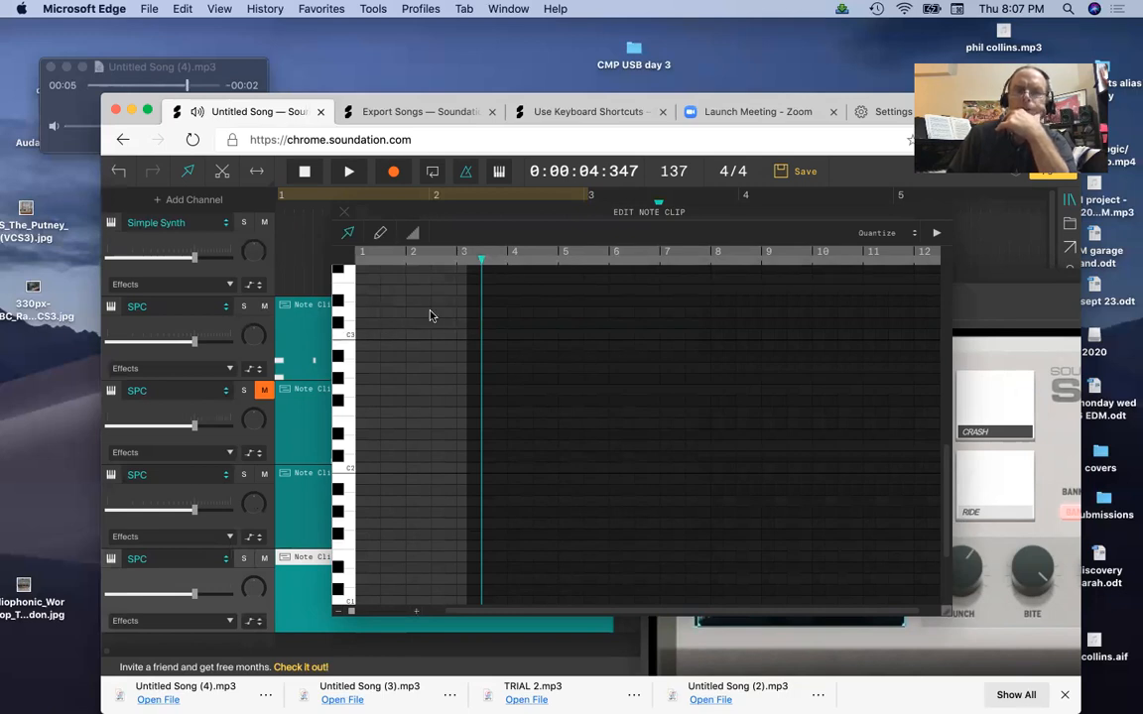
- Add a short C3 note at the very start of the new clip
scroll(408, 259, "down", 1)
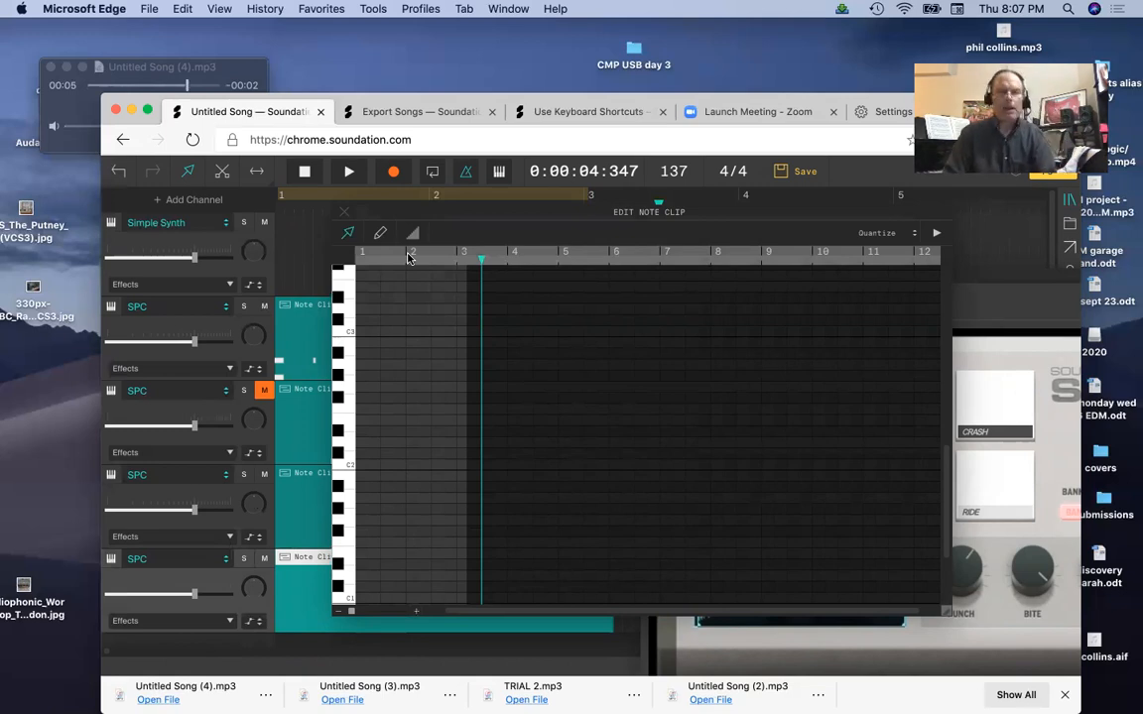
scroll(407, 259, "up", 5)
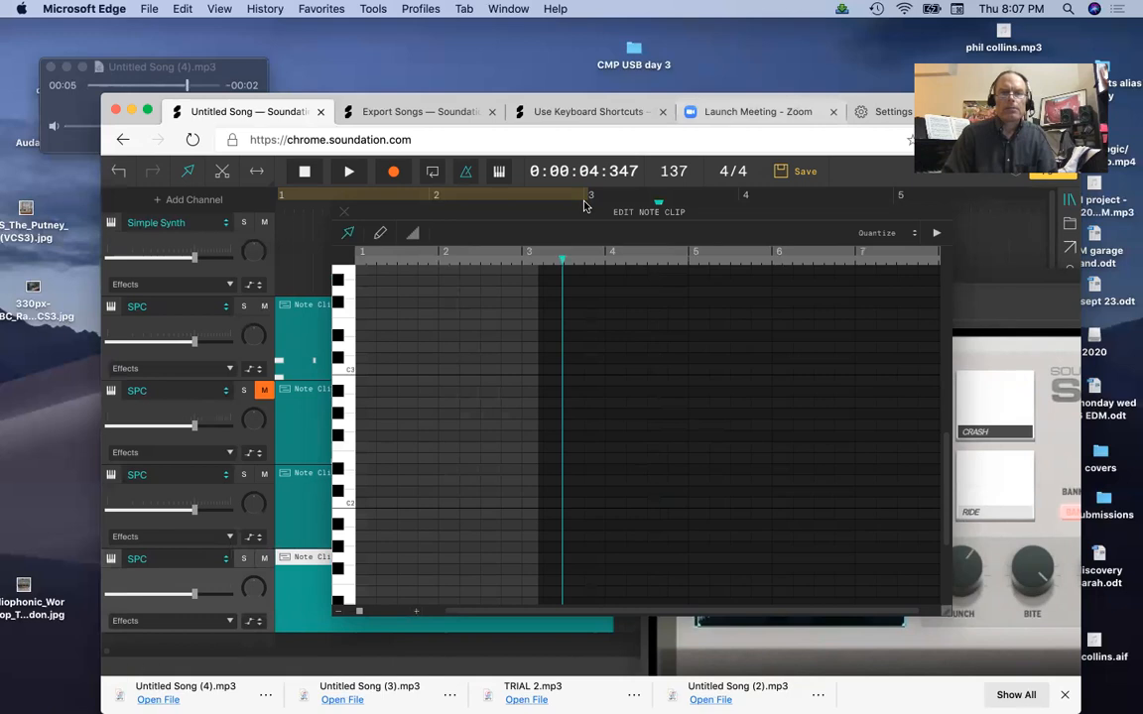
scroll(433, 269, "up", 3)
scroll(433, 269, "up", 3)
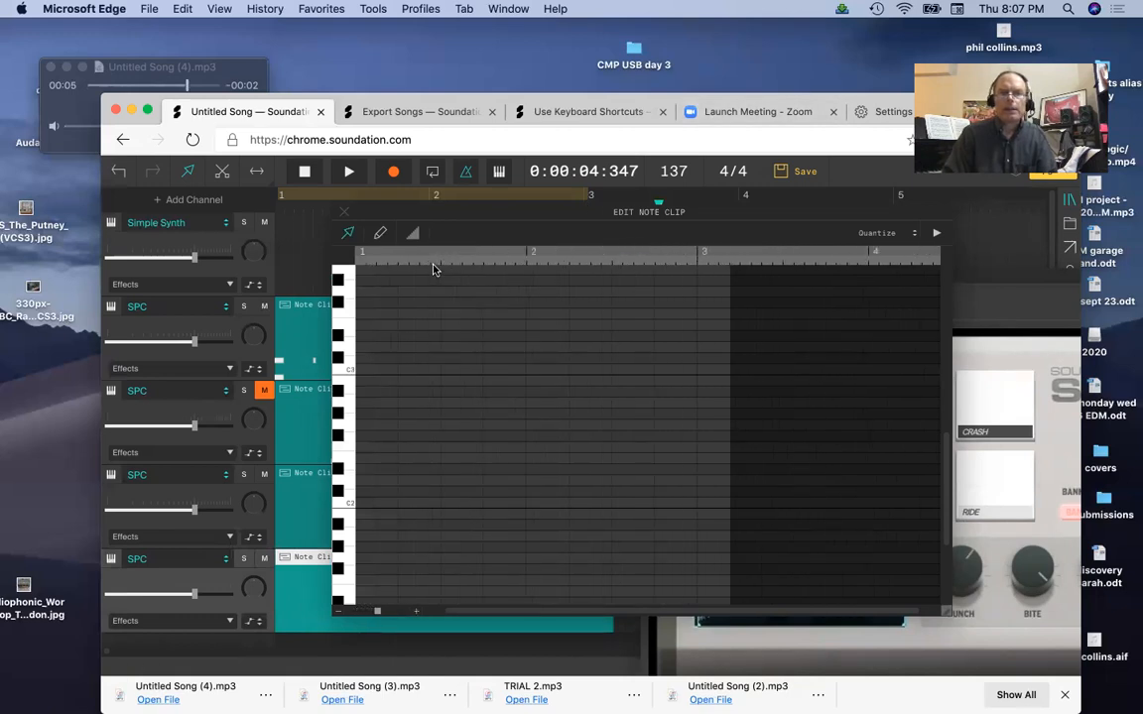
scroll(432, 269, "down", 5)
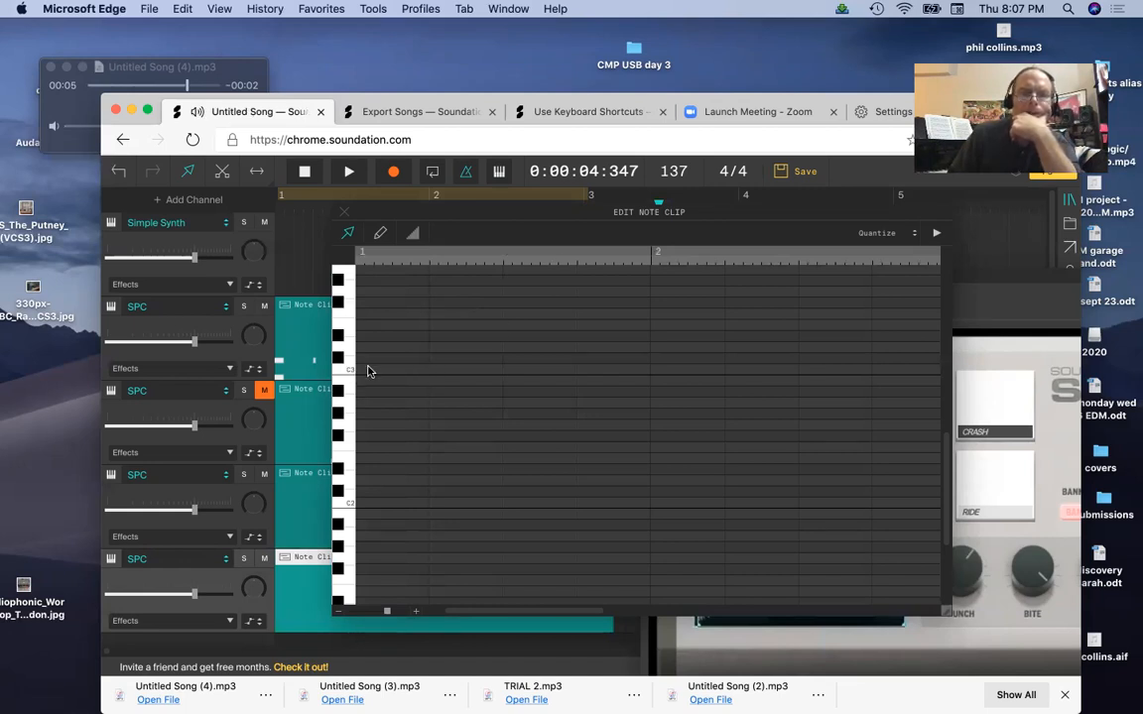
double_click(363, 370)
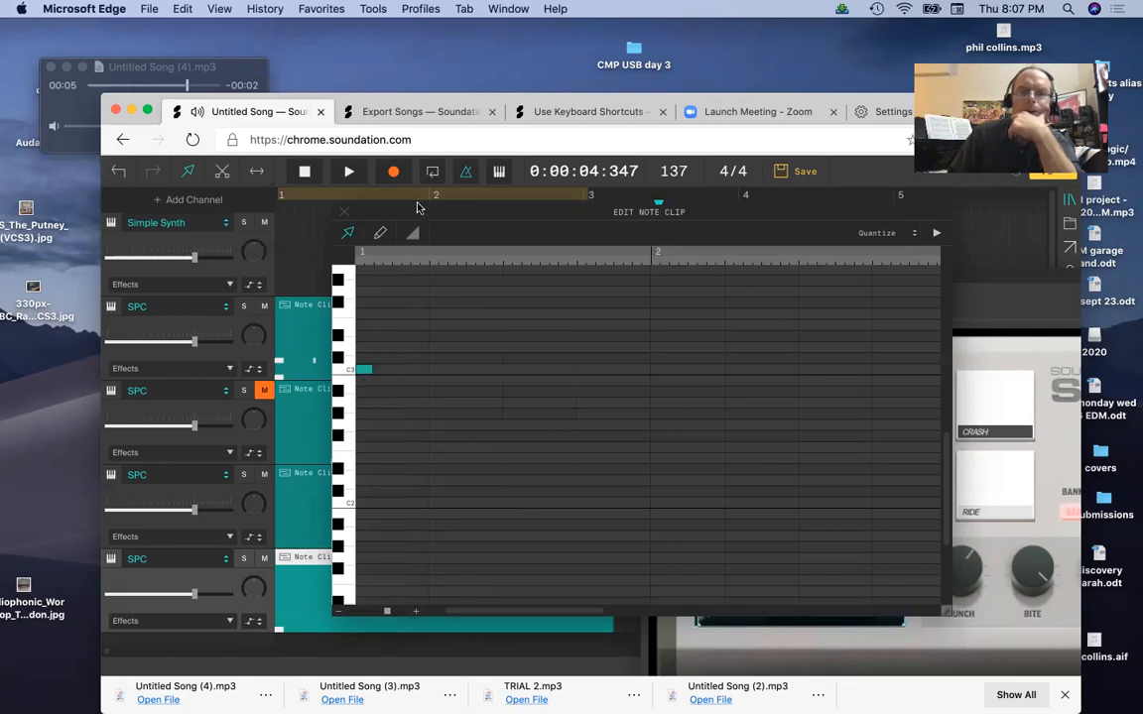
- Turn on looping for bars 1 and 2, and play the song briefly to hear the new note
left_click(497, 203)
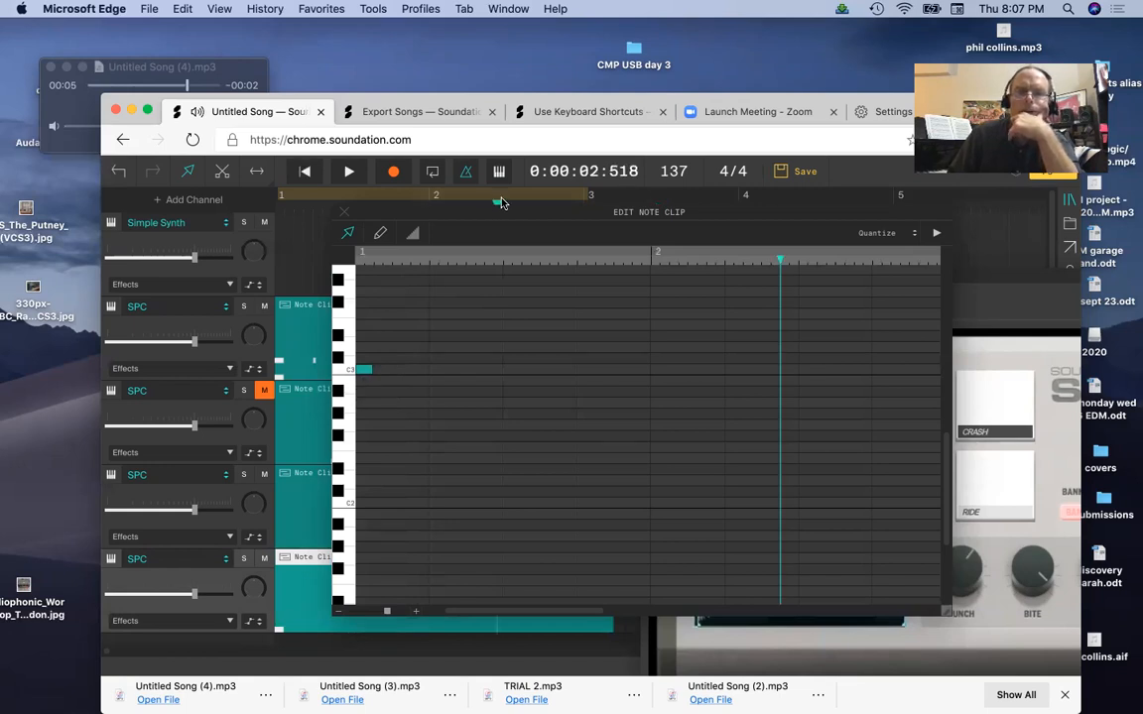
left_click(552, 193)
left_click_drag(580, 195, 546, 183)
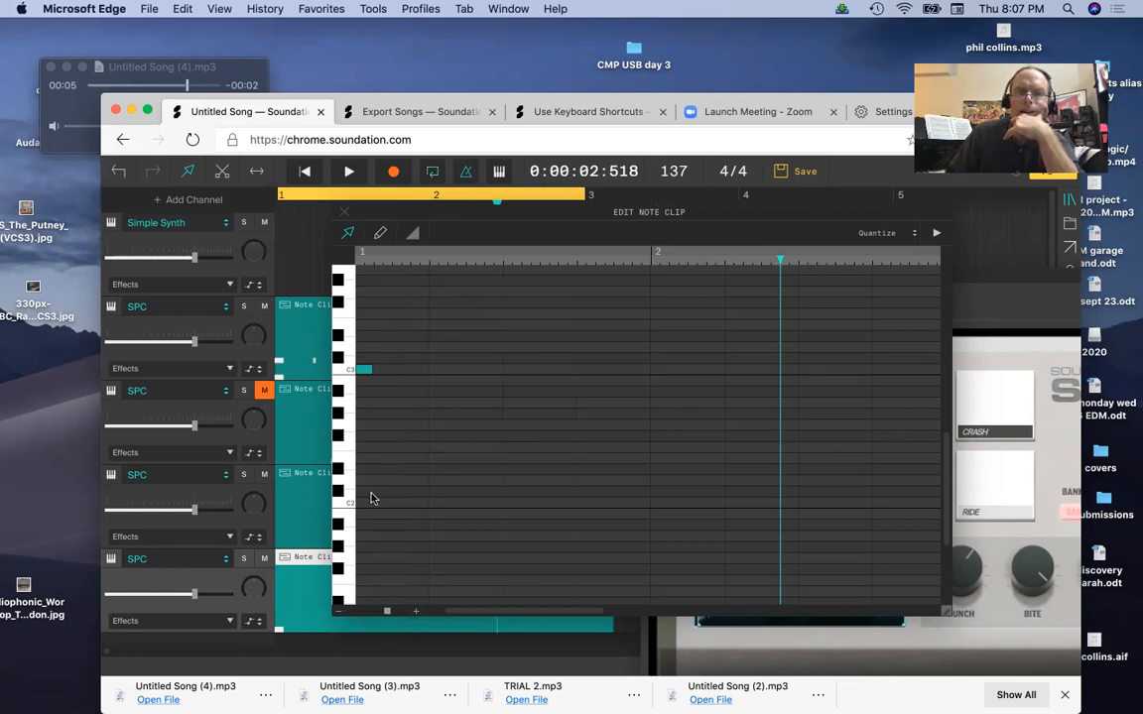
key("space")
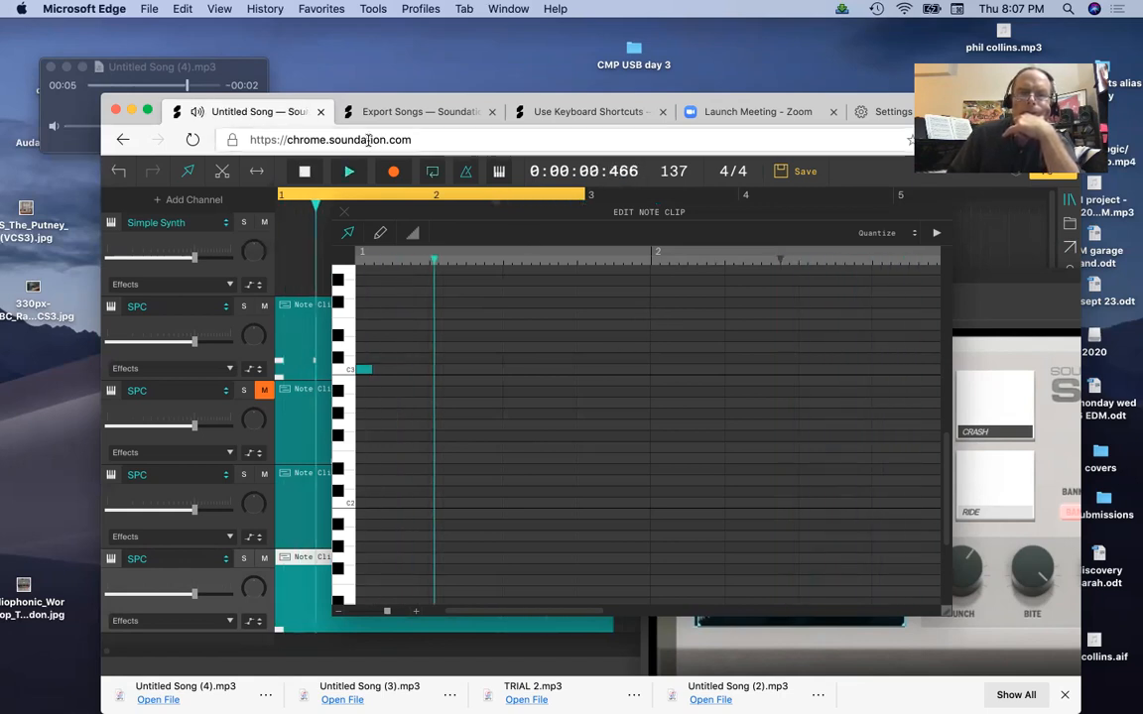
key("space")
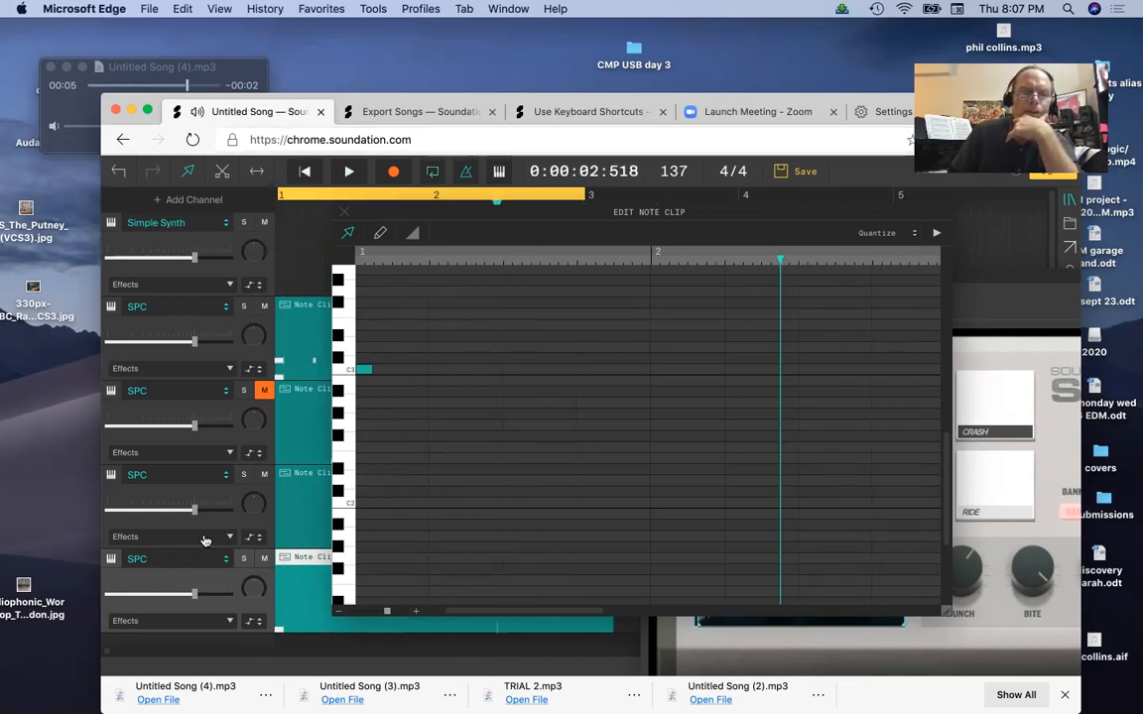
- Mute the first and third SPC channels and play the loop to hear the crash channel alone
left_click(263, 475)
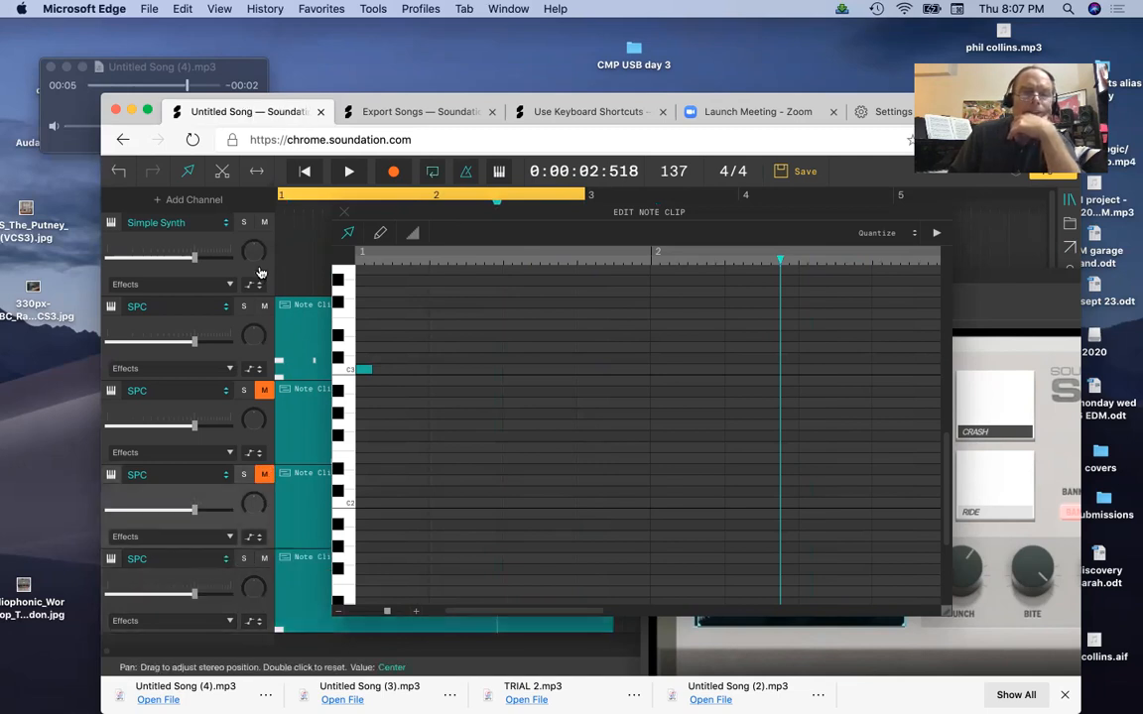
left_click(264, 310)
key("space")
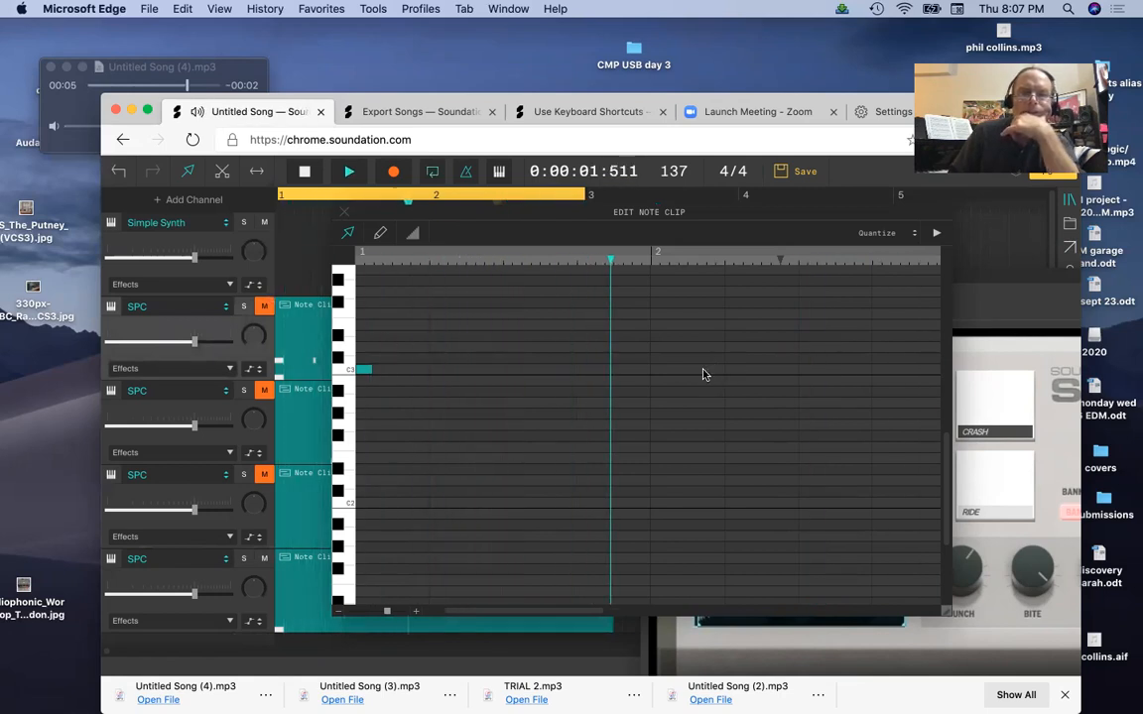
- Slow the song tempo to 80 while the loop plays
left_click_drag(674, 171, 663, 296)
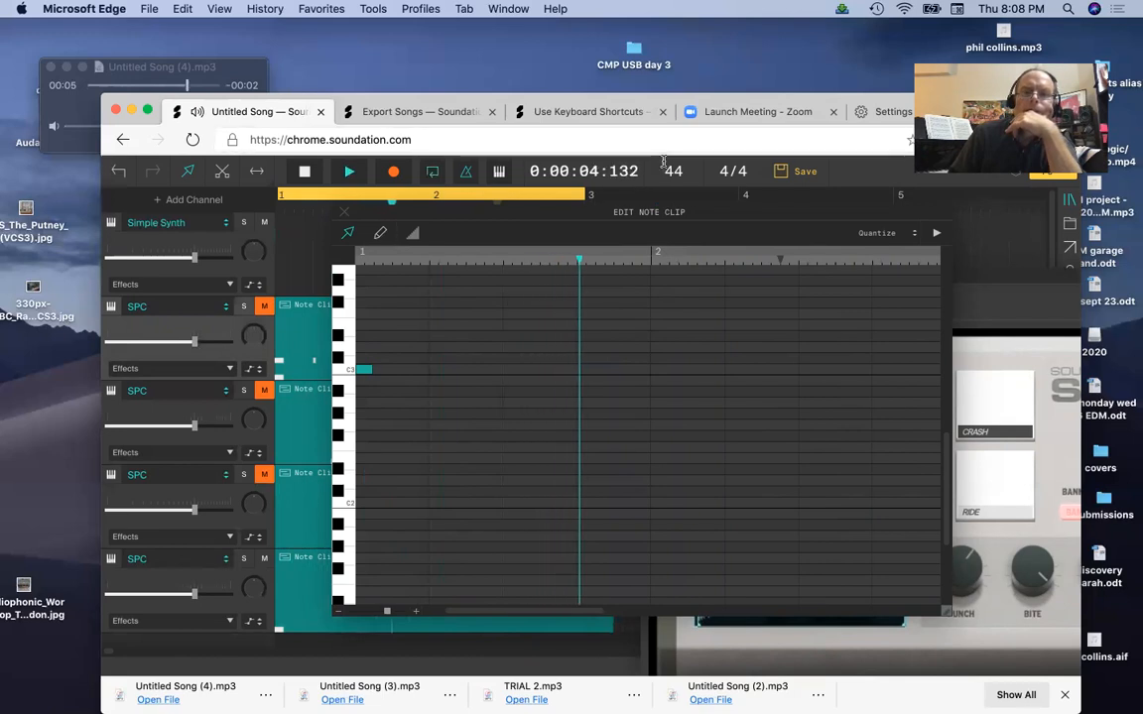
left_click_drag(673, 170, 684, 85)
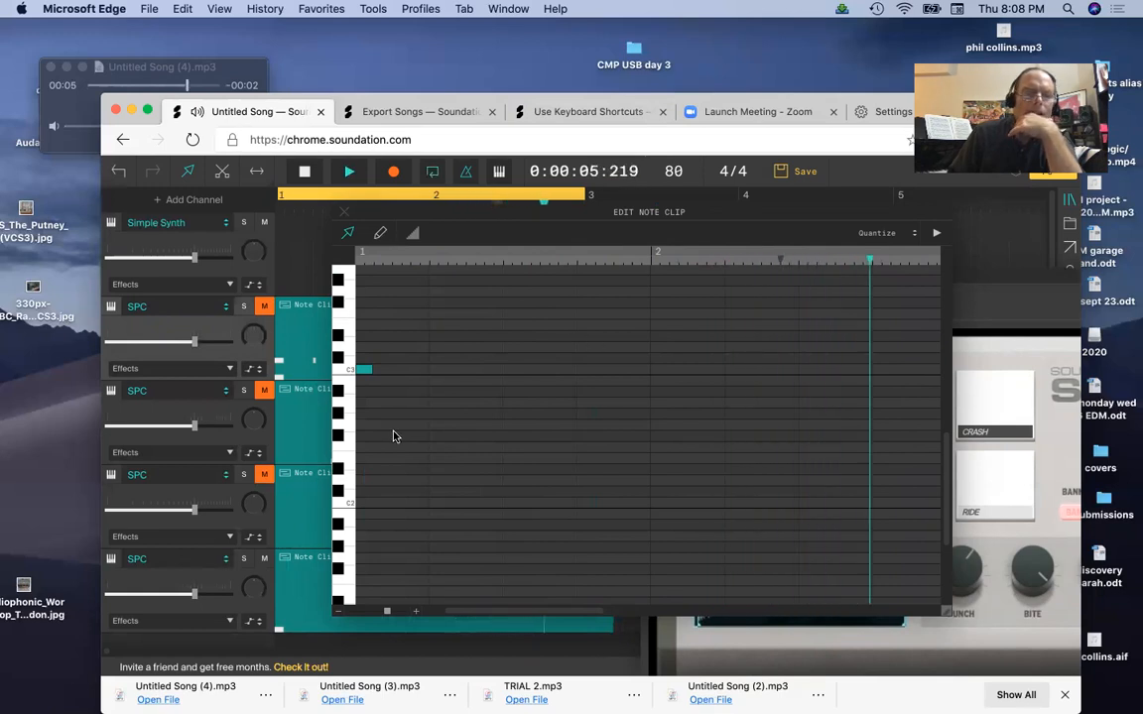
- Add a short C3 crash note at the start of bar 2 and close the note clip editor
double_click(660, 369)
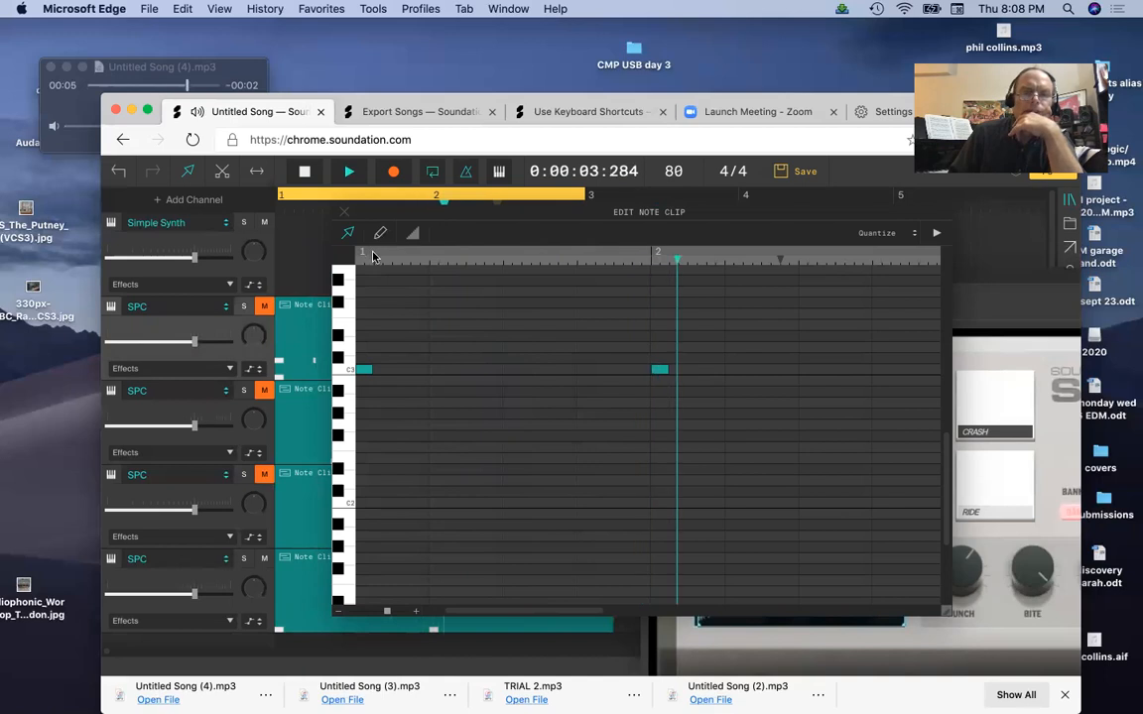
left_click(343, 214)
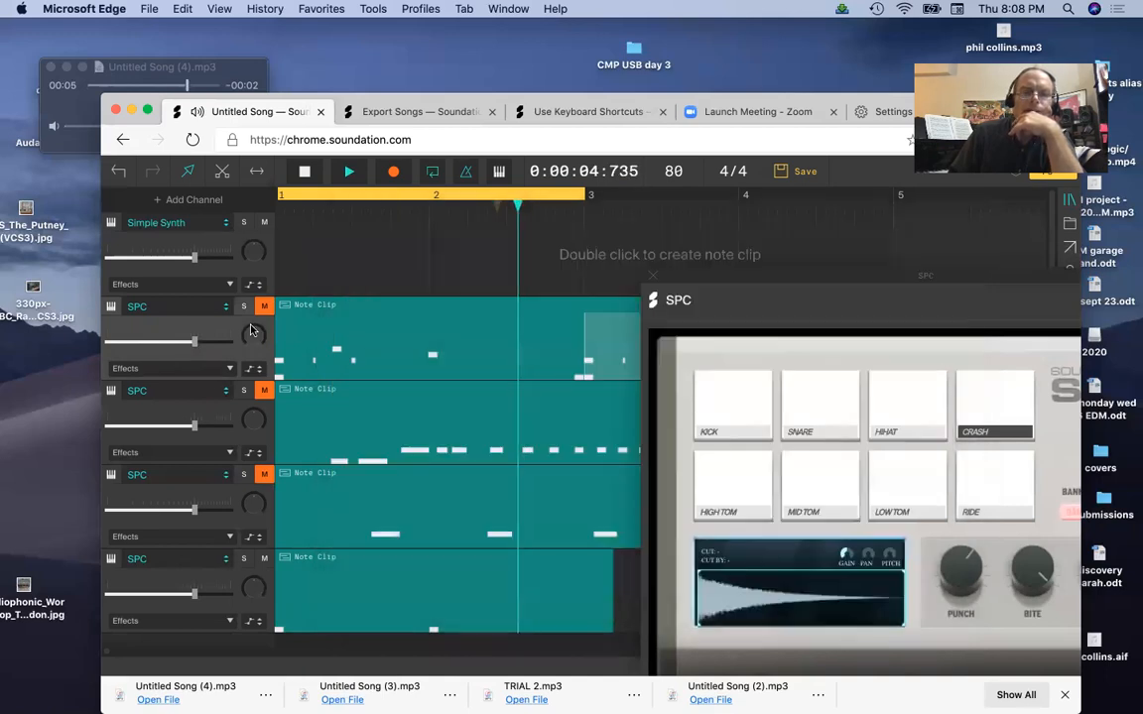
- Open the third SPC channel's note clip for editing and unmute that channel
double_click(340, 488)
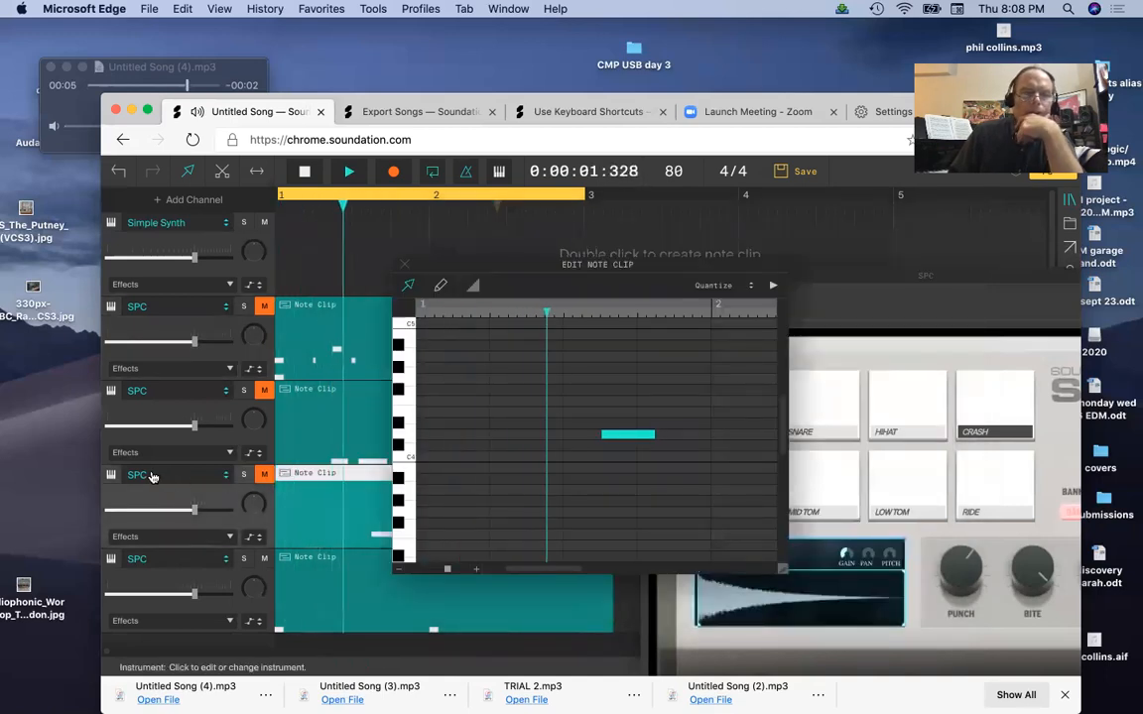
left_click(264, 475)
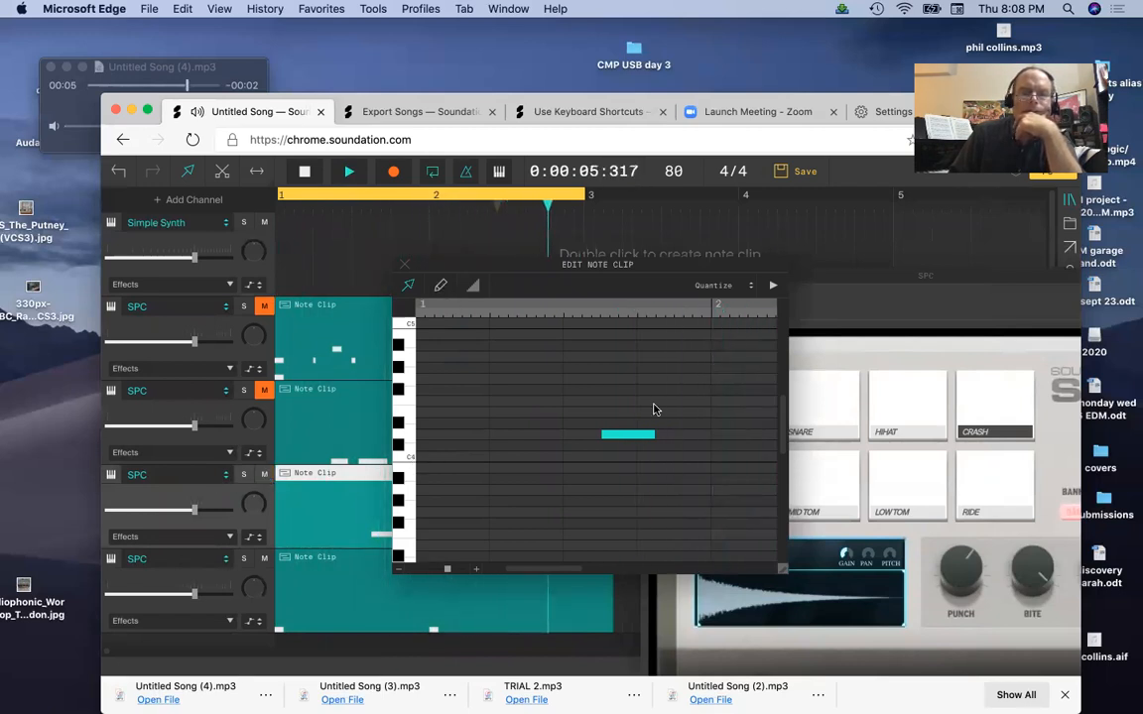
- Move the bar 1 note in the third SPC channel's clip to C#4 on beat 4 and close the editor
left_click_drag(637, 435, 665, 448)
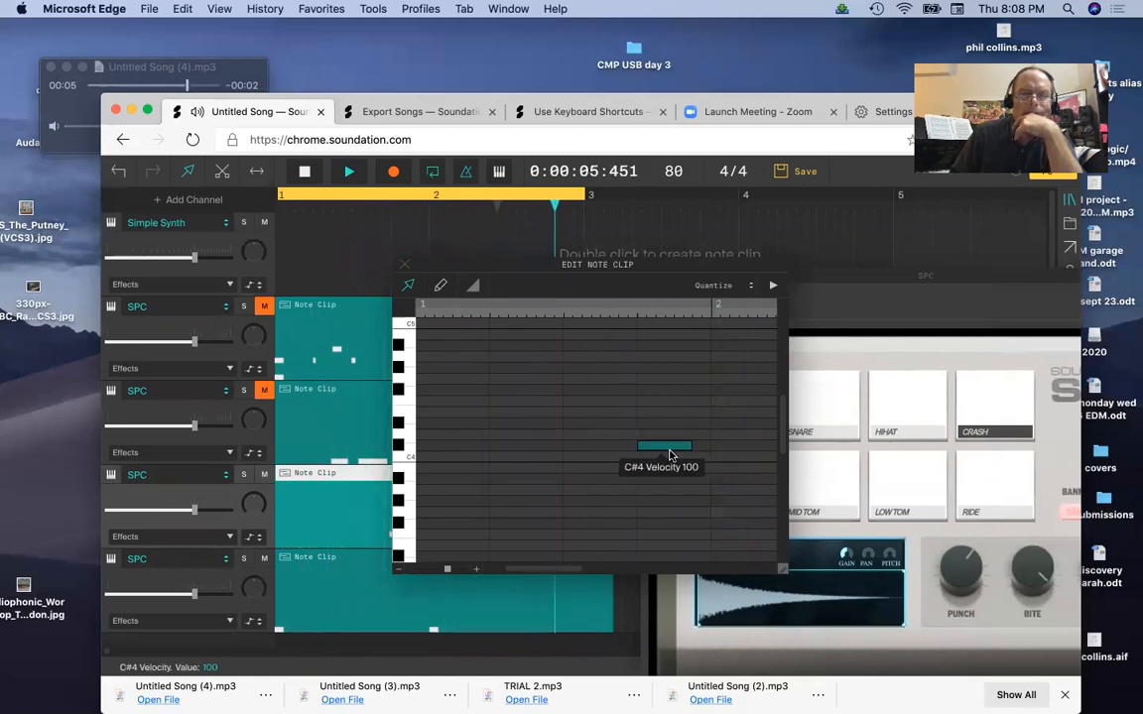
scroll(671, 454, "up", 5)
right_click(670, 456)
scroll(526, 419, "up", 5)
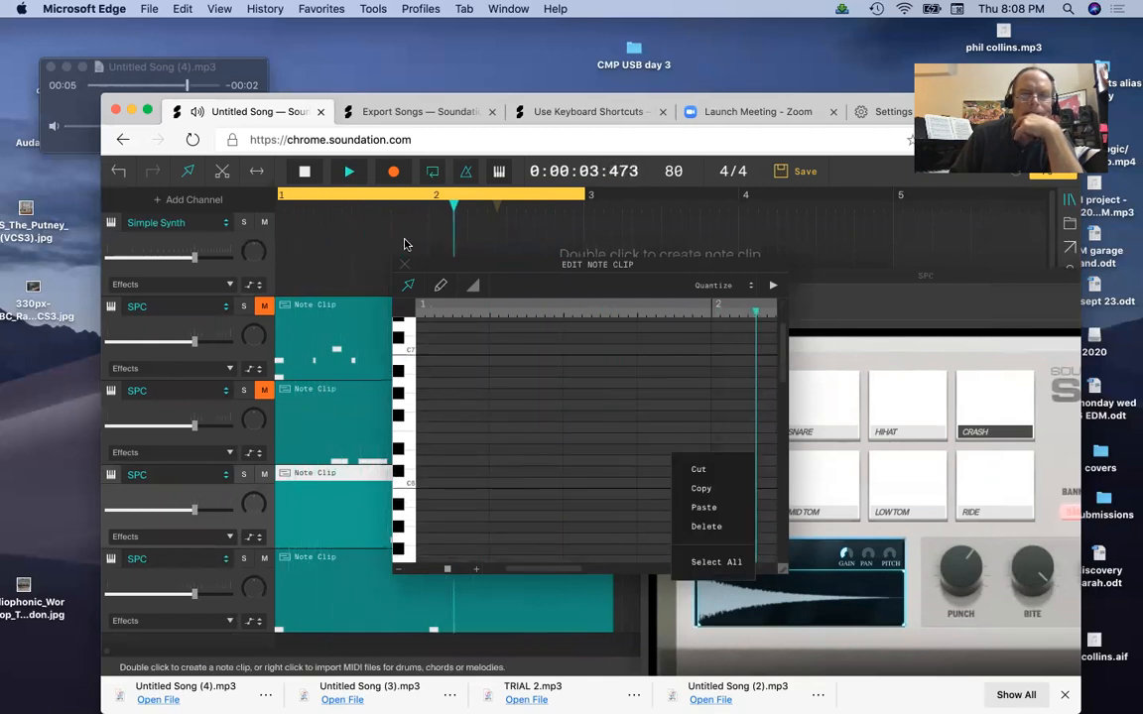
left_click(385, 411)
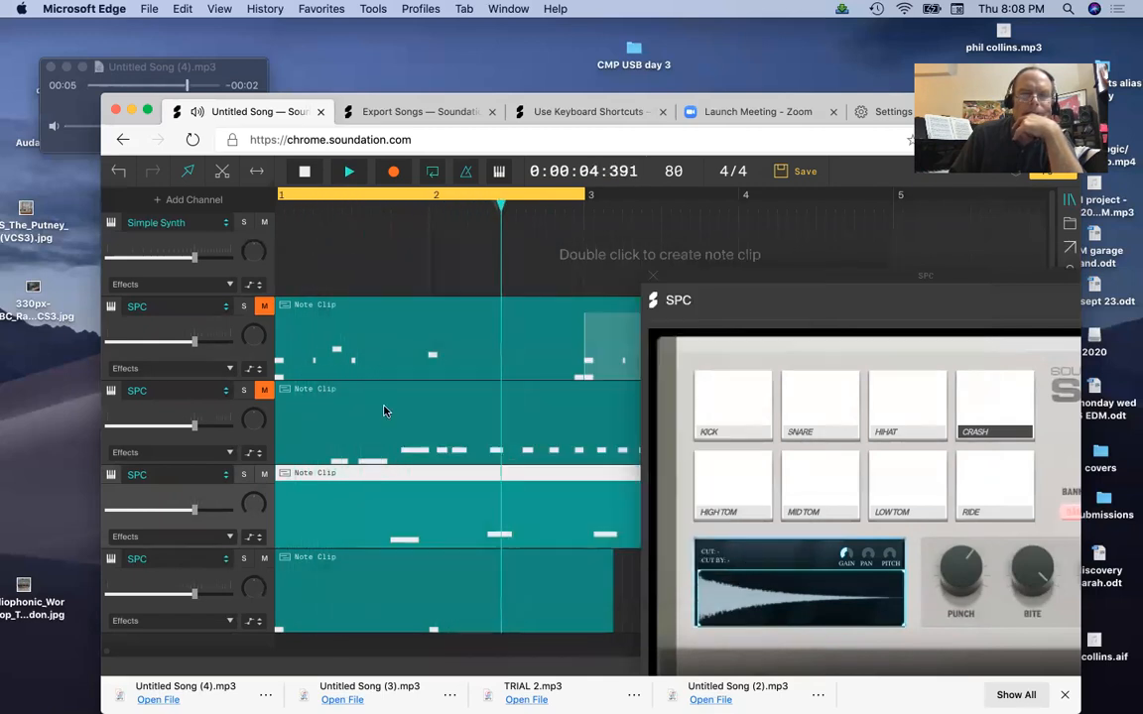
- Clear all notes from the third SPC channel's note clip and close the editor
double_click(388, 482)
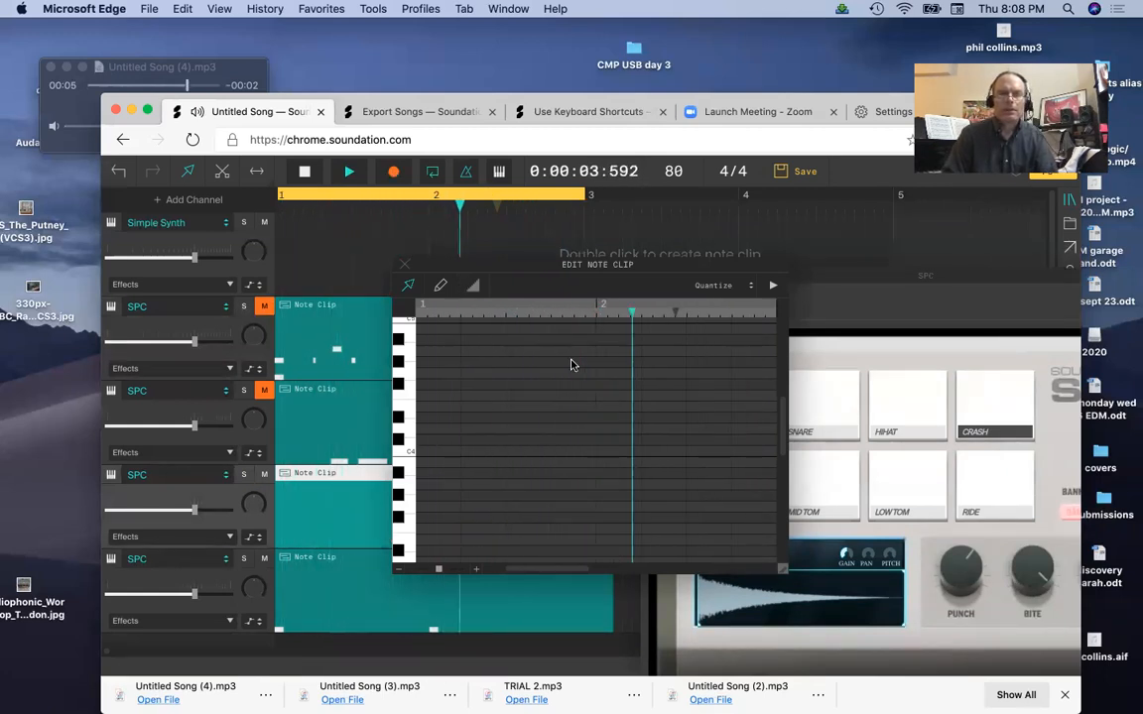
left_click(404, 264)
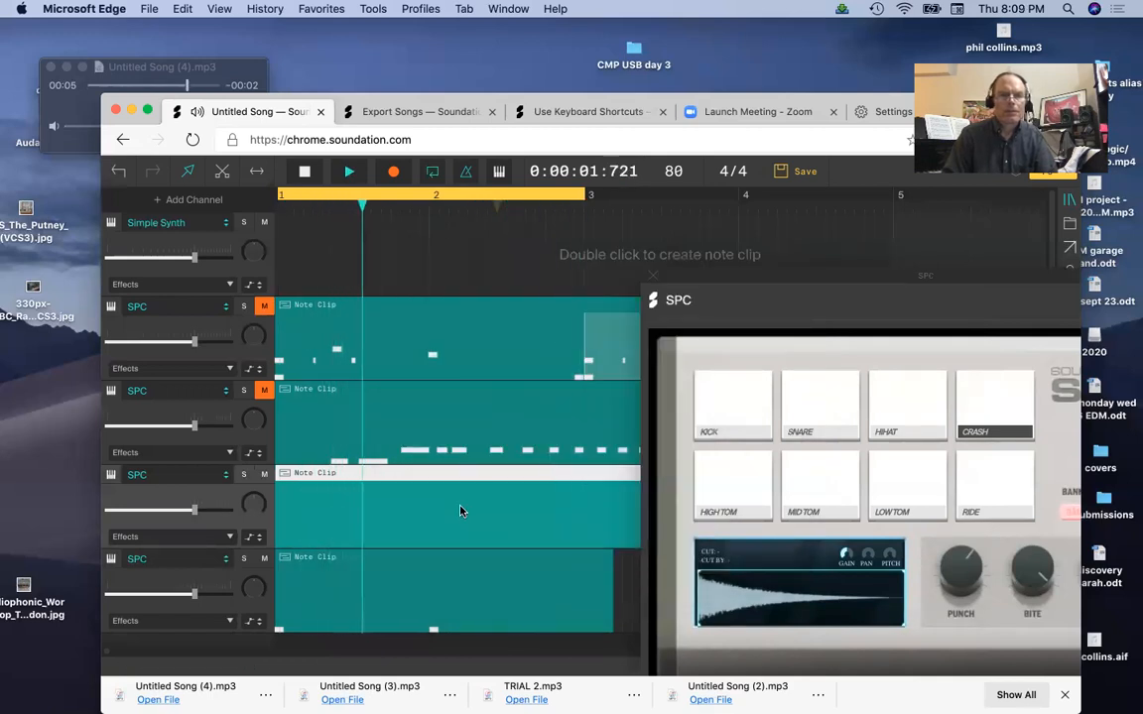
- Check the crash notes in the newest SPC channel's clip and briefly mute the third SPC channel for comparison
scroll(388, 541, "up", 1)
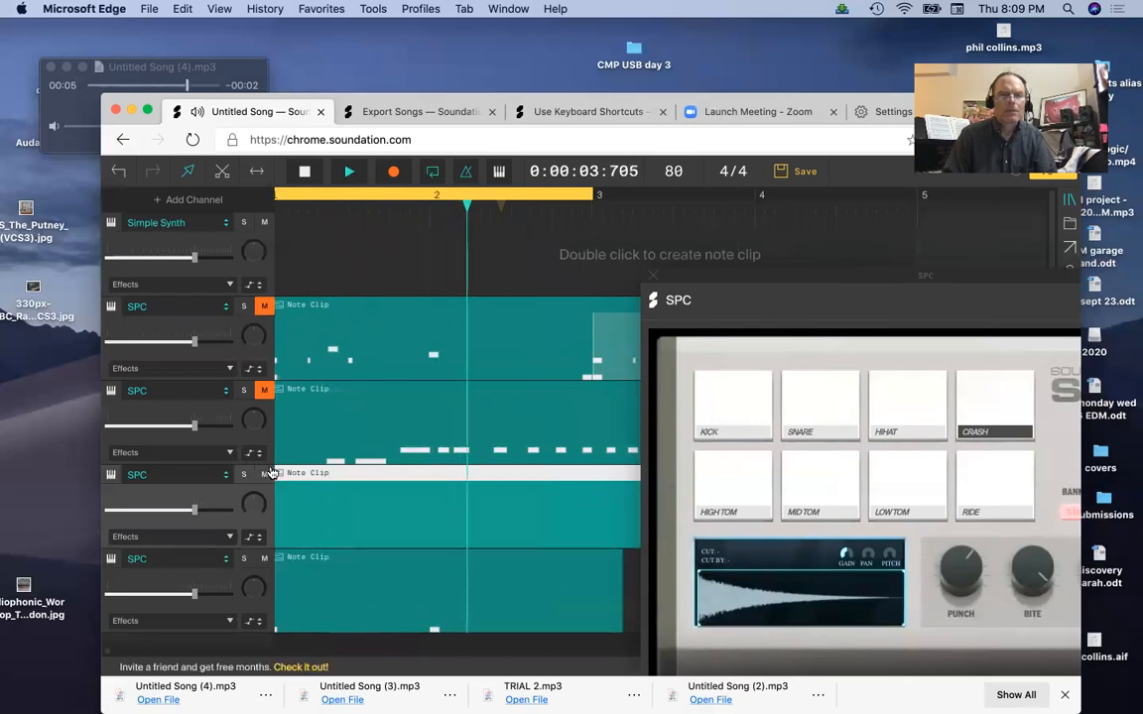
scroll(416, 440, "down", 3)
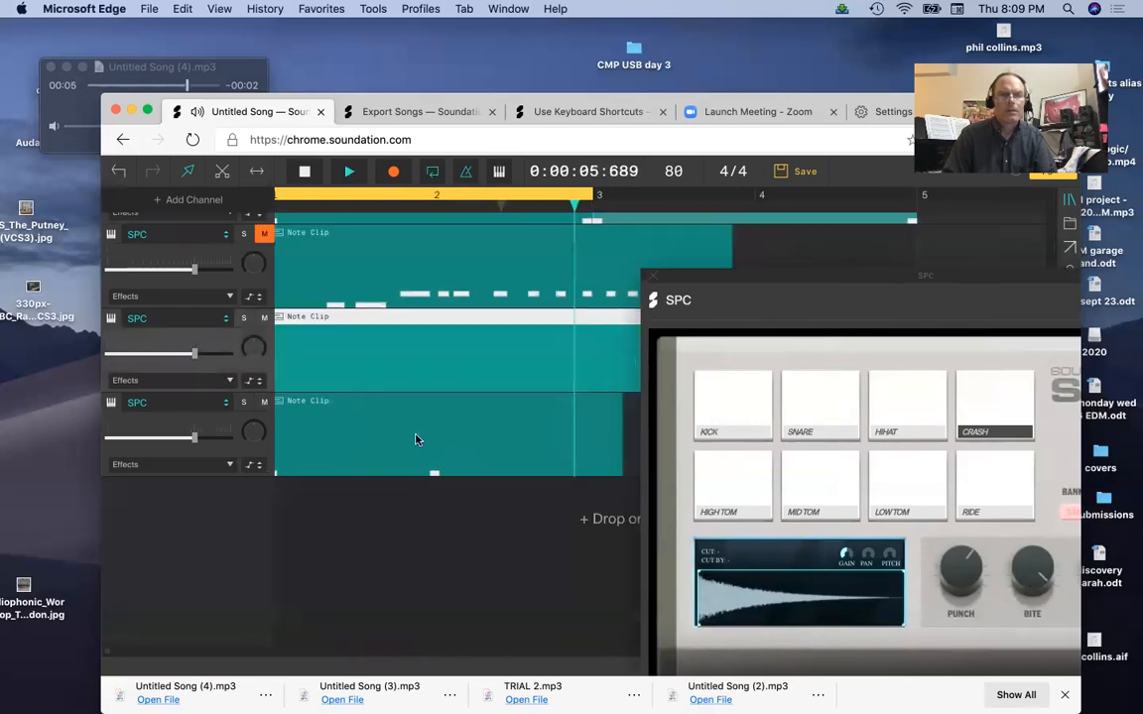
double_click(416, 439)
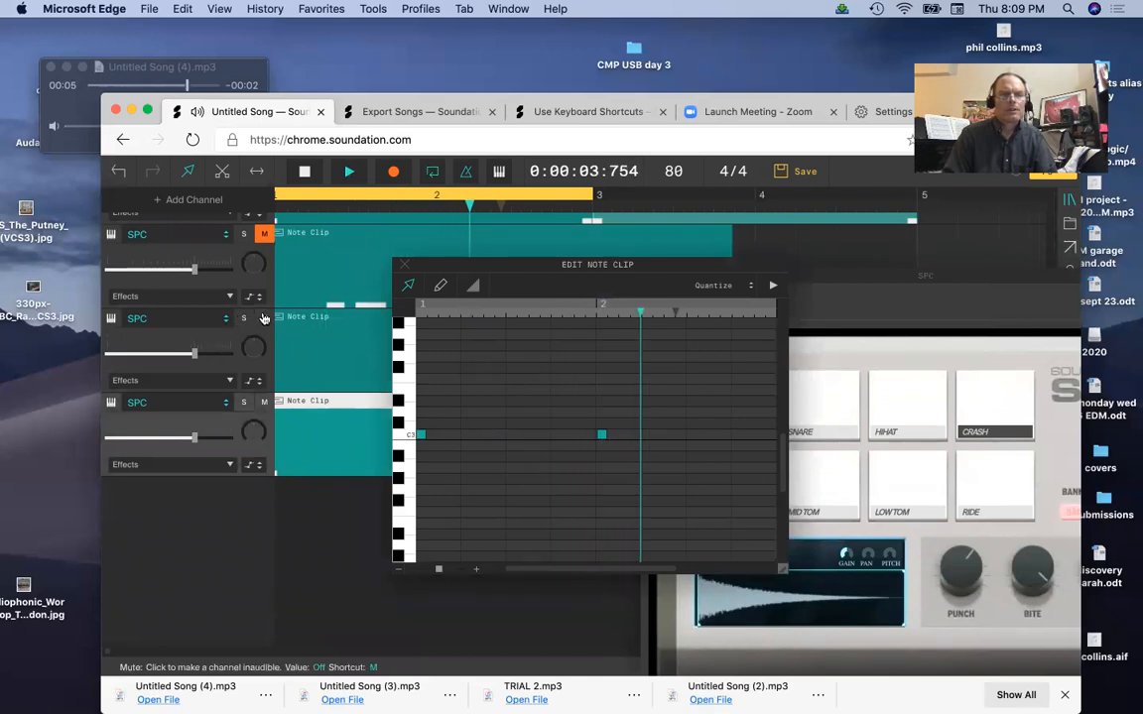
left_click(265, 321)
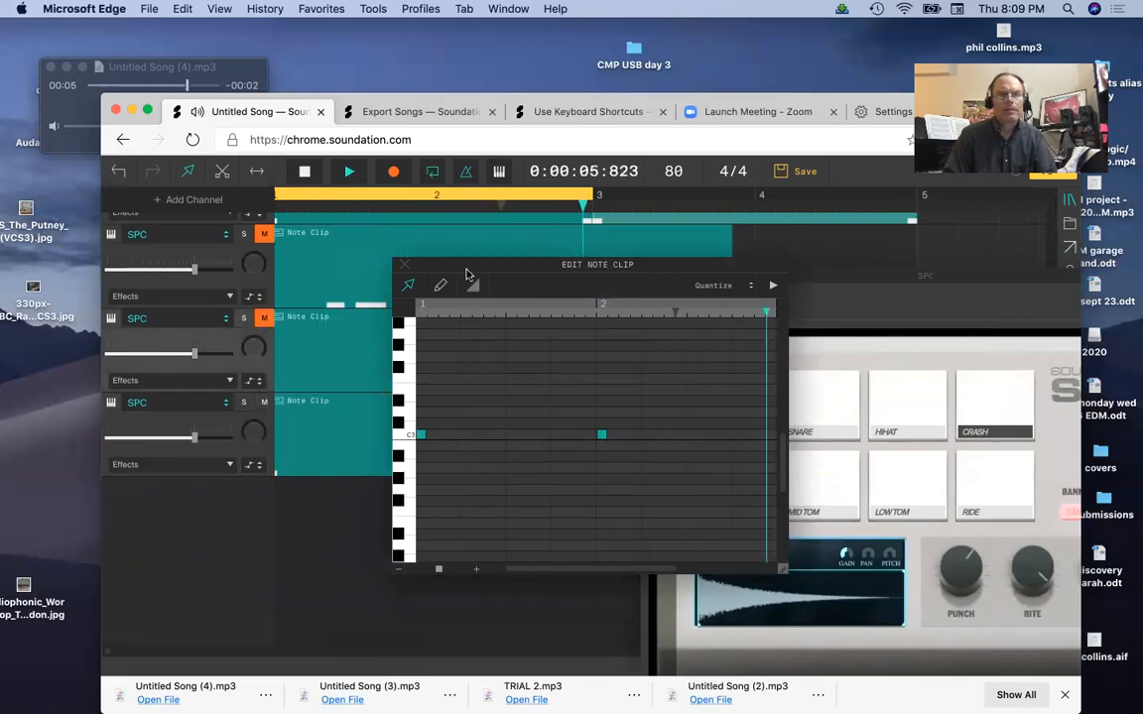
left_click(261, 317)
- Add three C4 notes to the third SPC channel's clip, moving the first two to beat 3 of bars 1 and 2
double_click(307, 337)
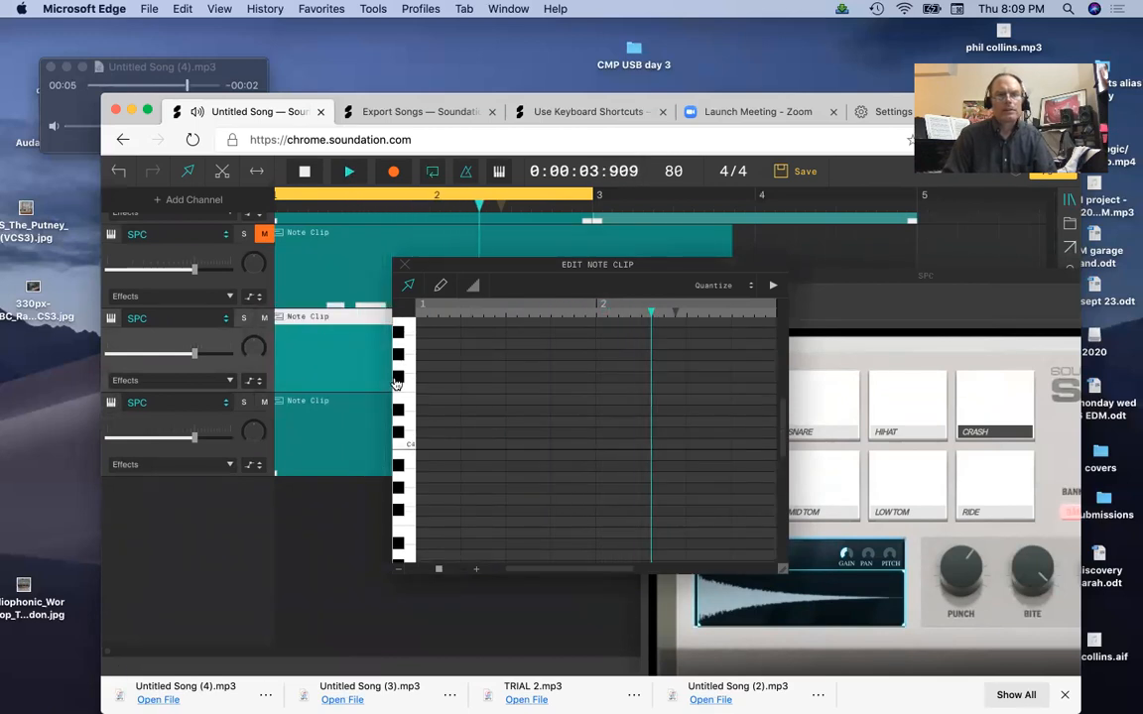
left_click(308, 327)
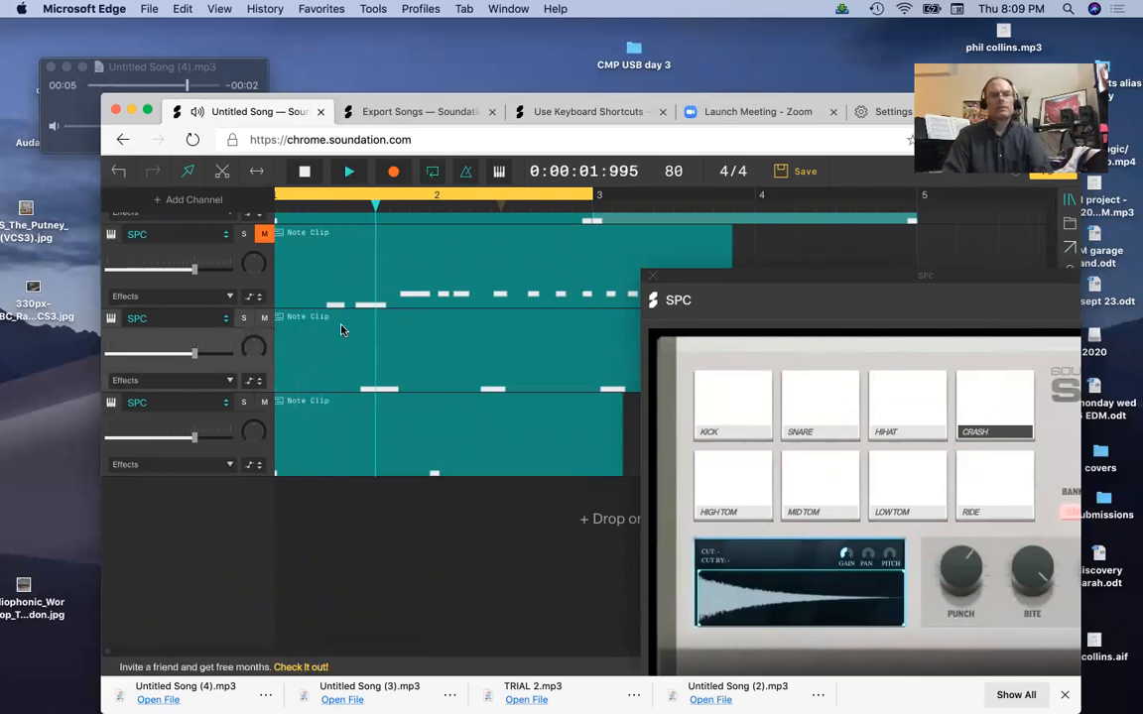
double_click(344, 349)
left_click_drag(533, 433, 518, 433)
left_click_drag(659, 434, 690, 438)
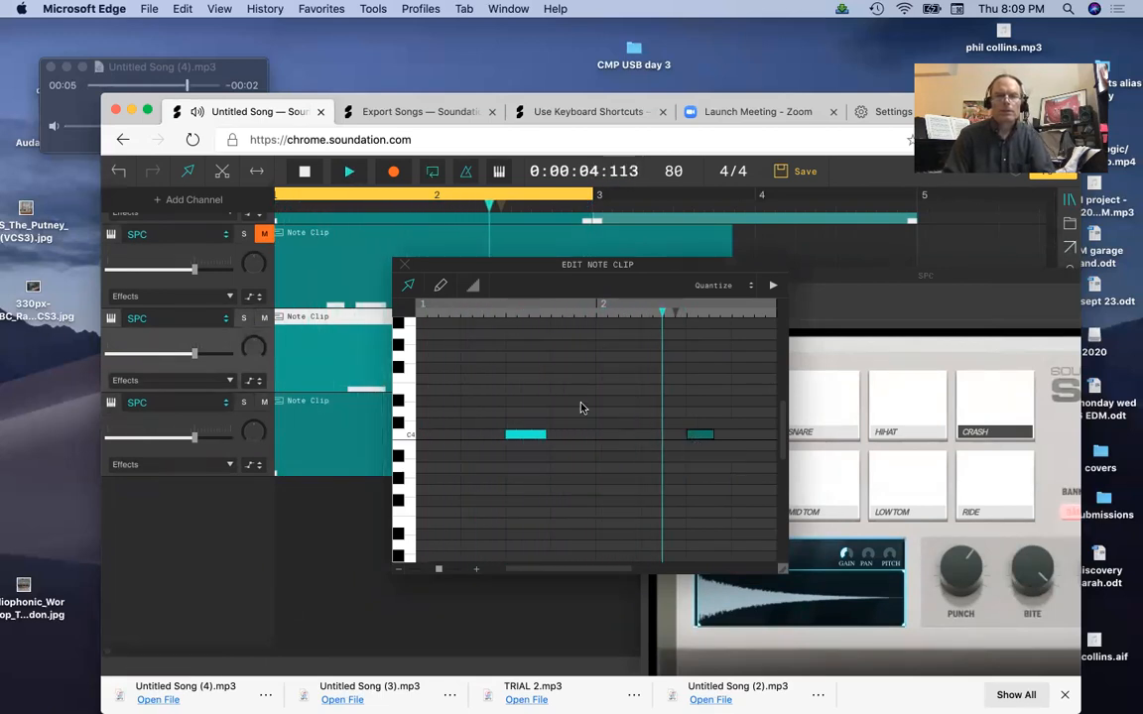
left_click(402, 265)
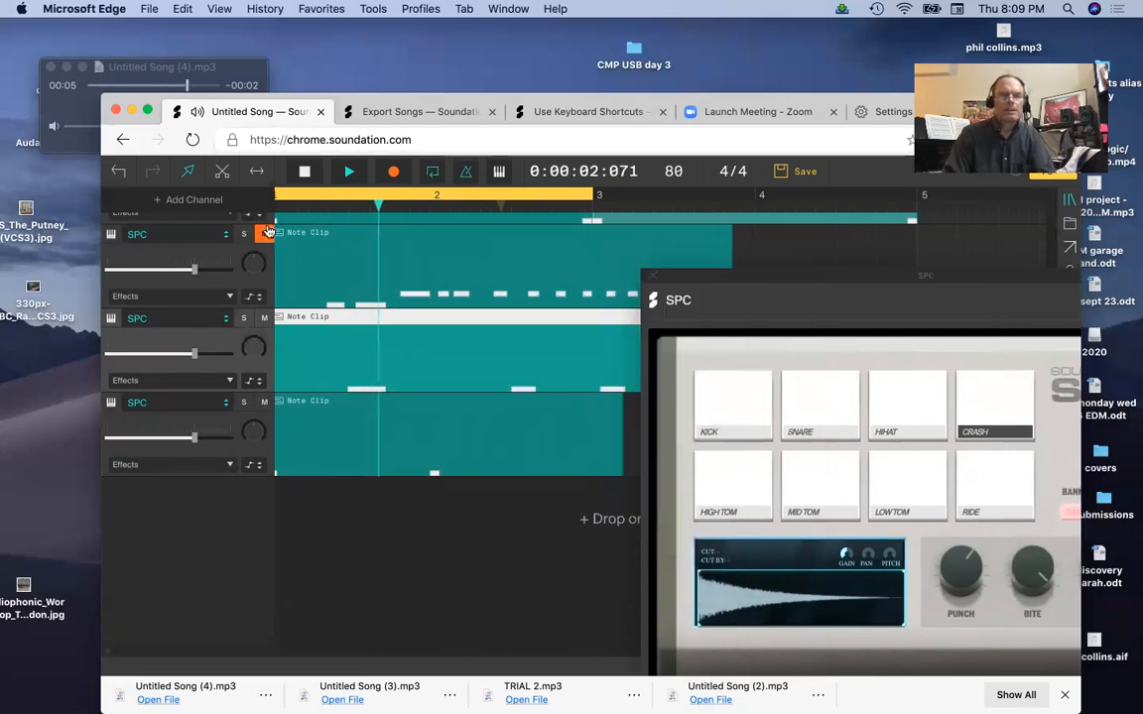
right_click(173, 521)
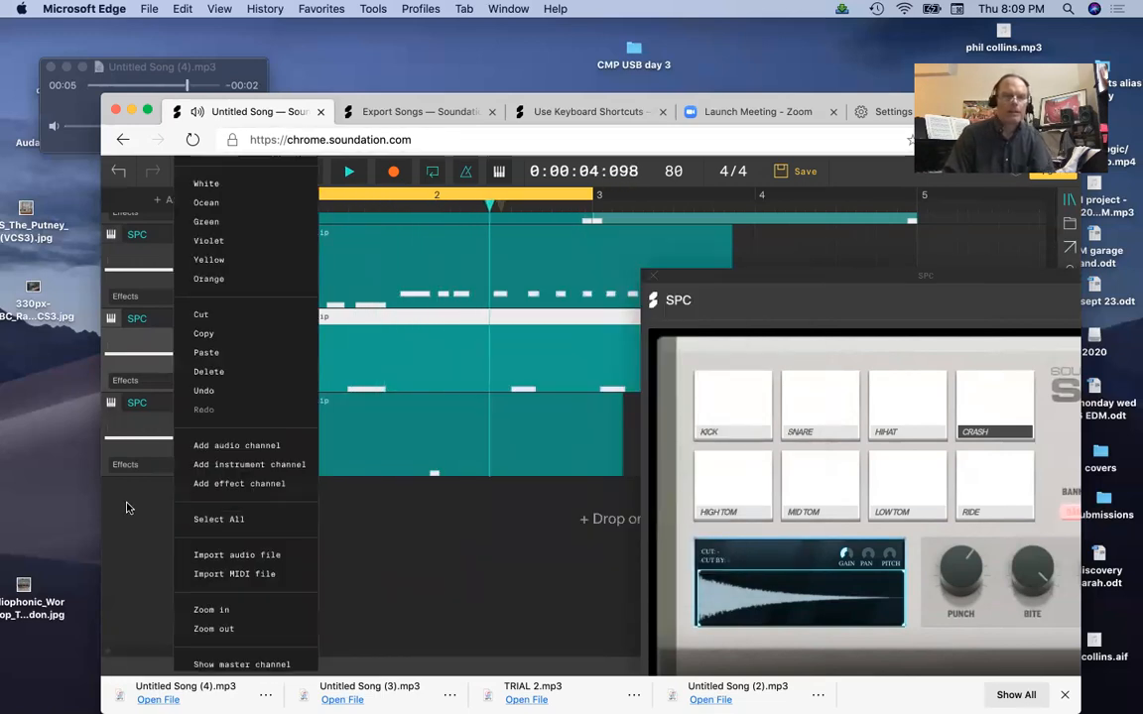
left_click(127, 504)
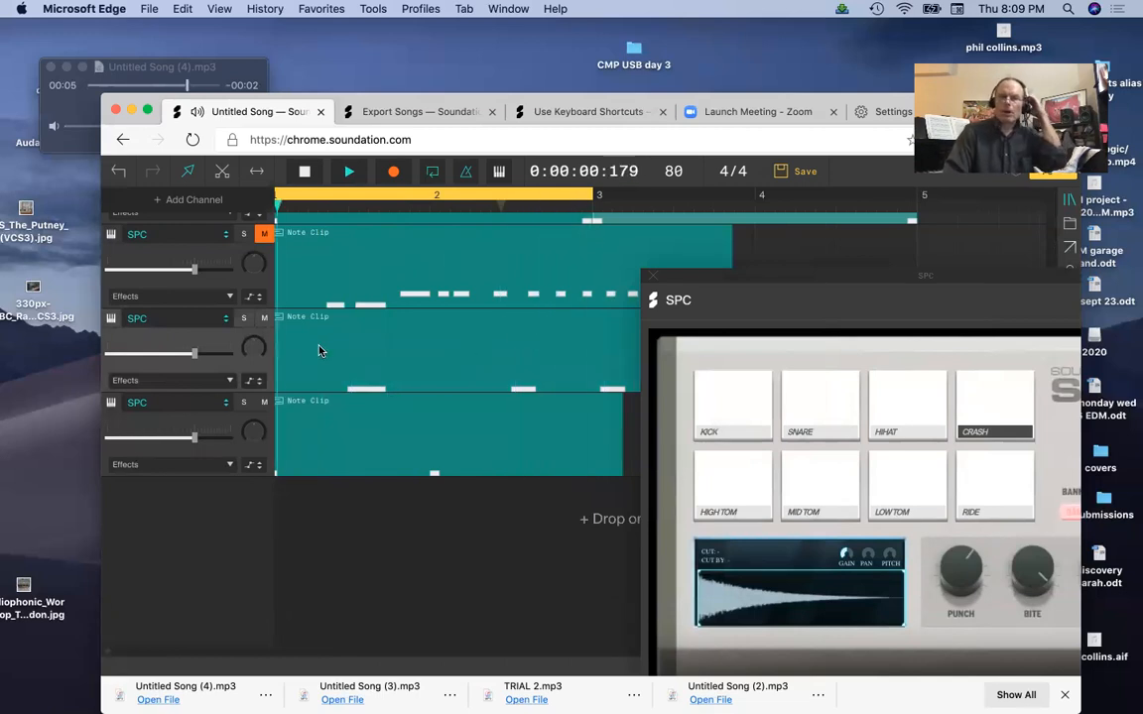
- Try the third SPC channel's volume at -6.97 dB, then raise it to just above its original level
left_click_drag(193, 352, 189, 350)
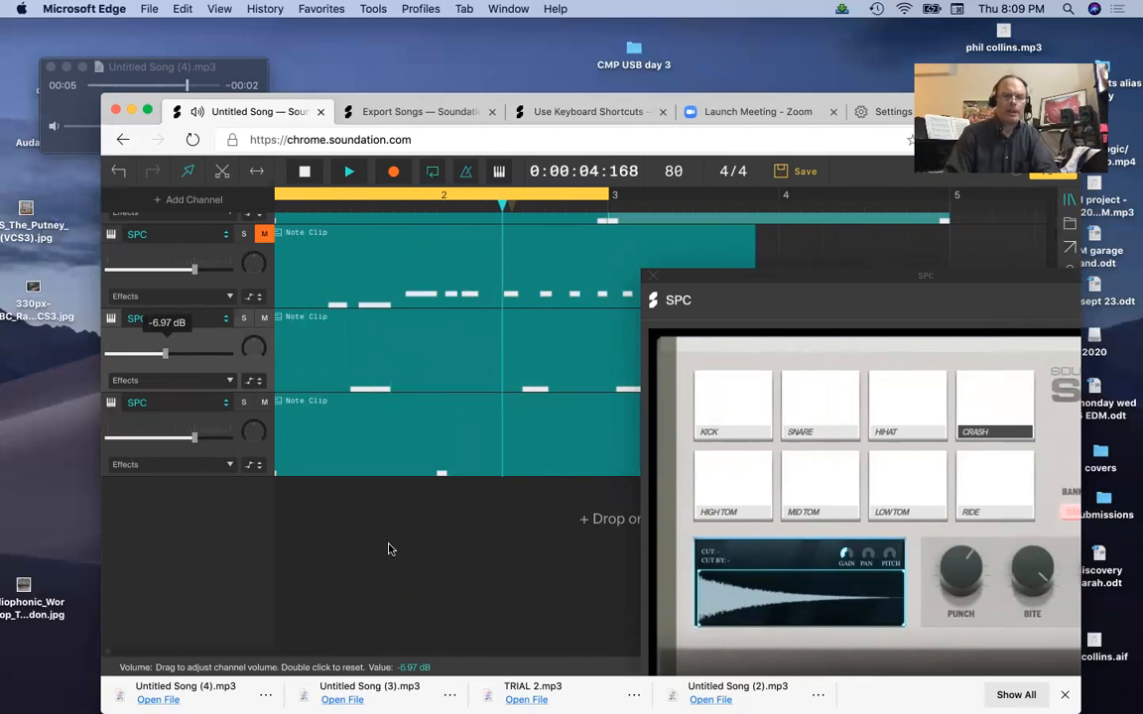
left_click_drag(165, 353, 203, 354)
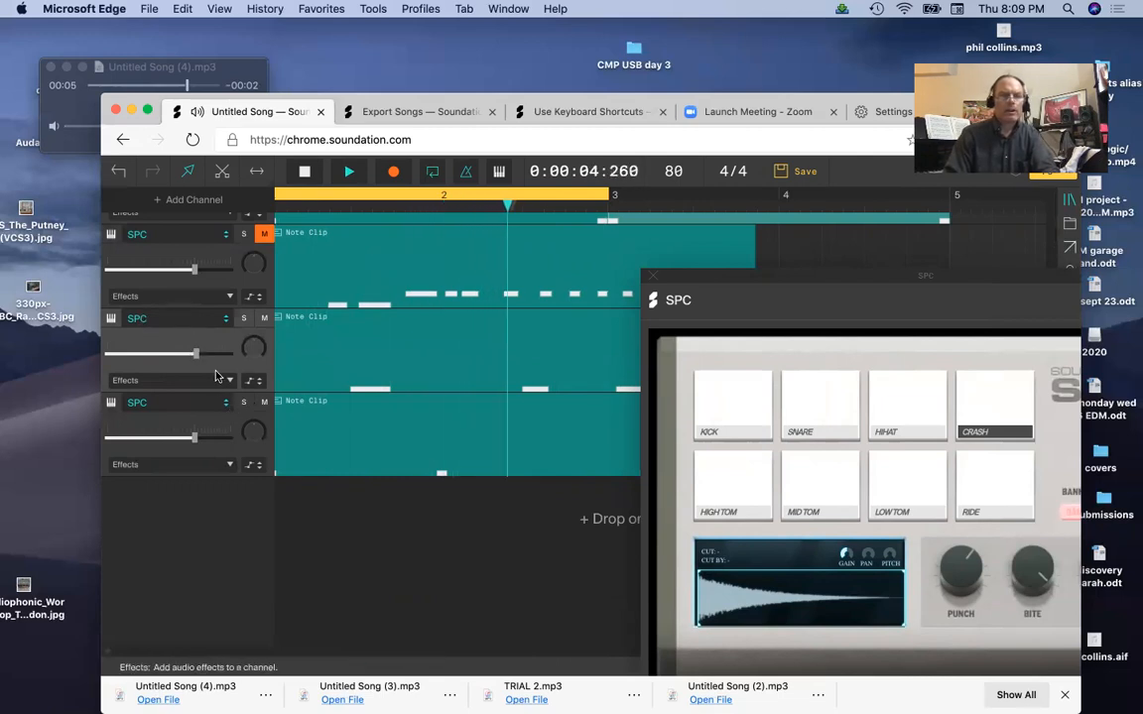
- Add a Reverb effect to the third SPC channel, move its window below the tracks, and collapse the effects list
left_click(227, 383)
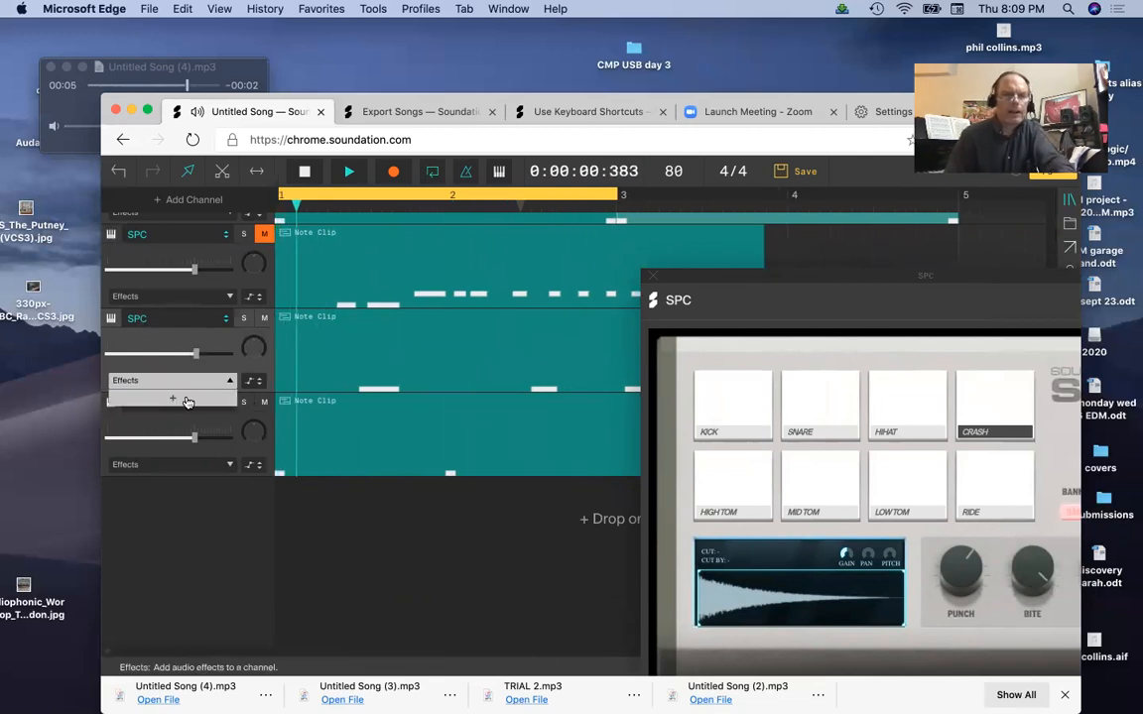
left_click(175, 401)
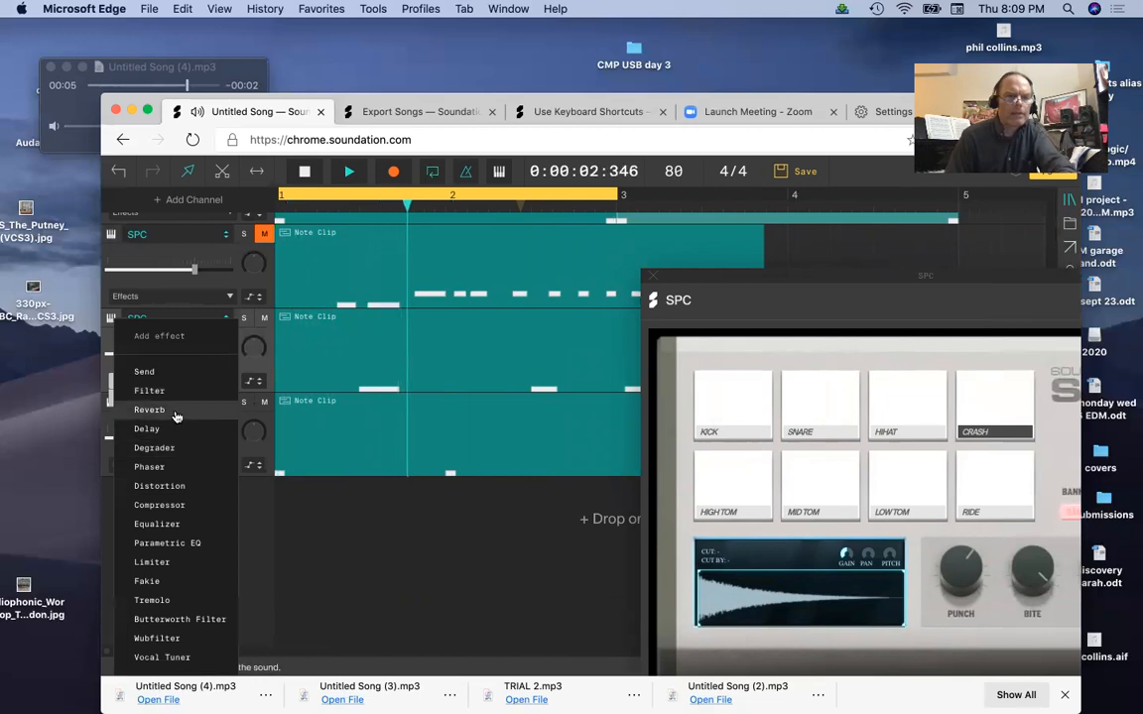
left_click(176, 403)
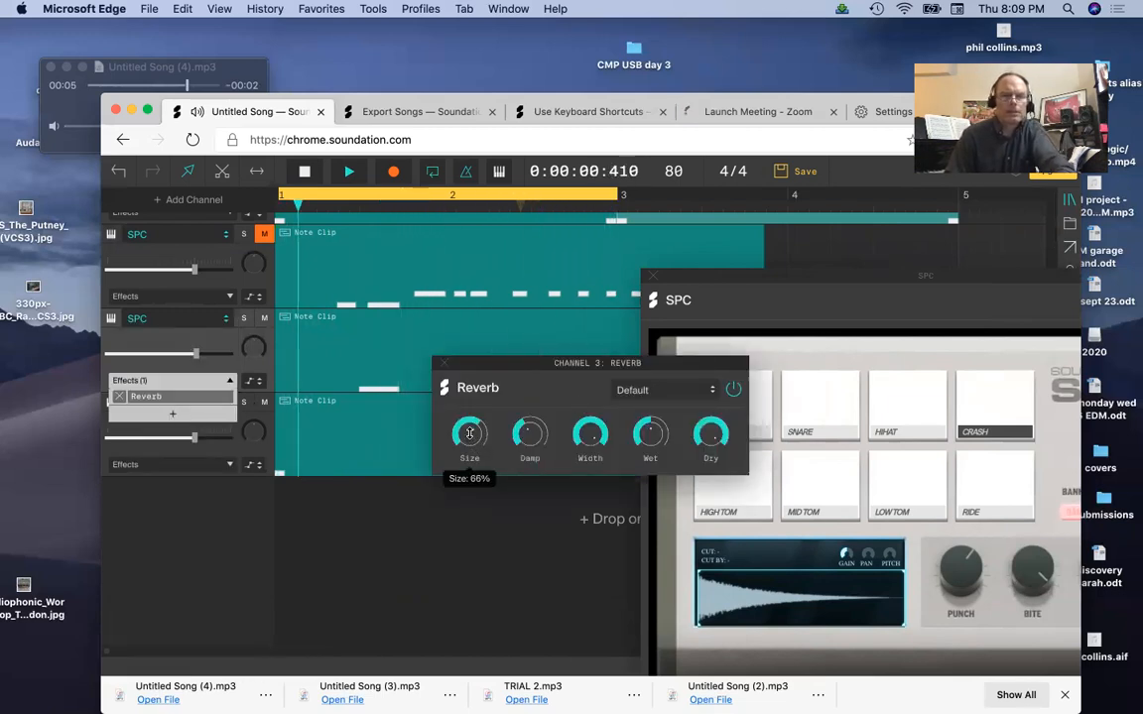
left_click(370, 407)
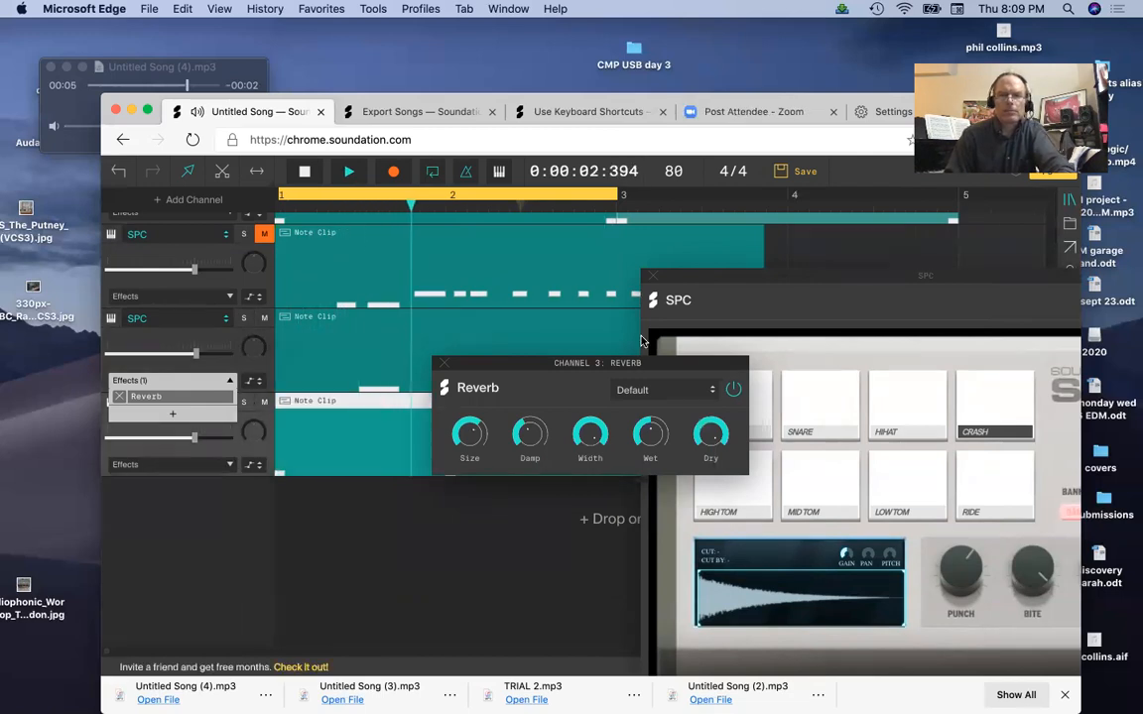
left_click_drag(592, 362, 360, 590)
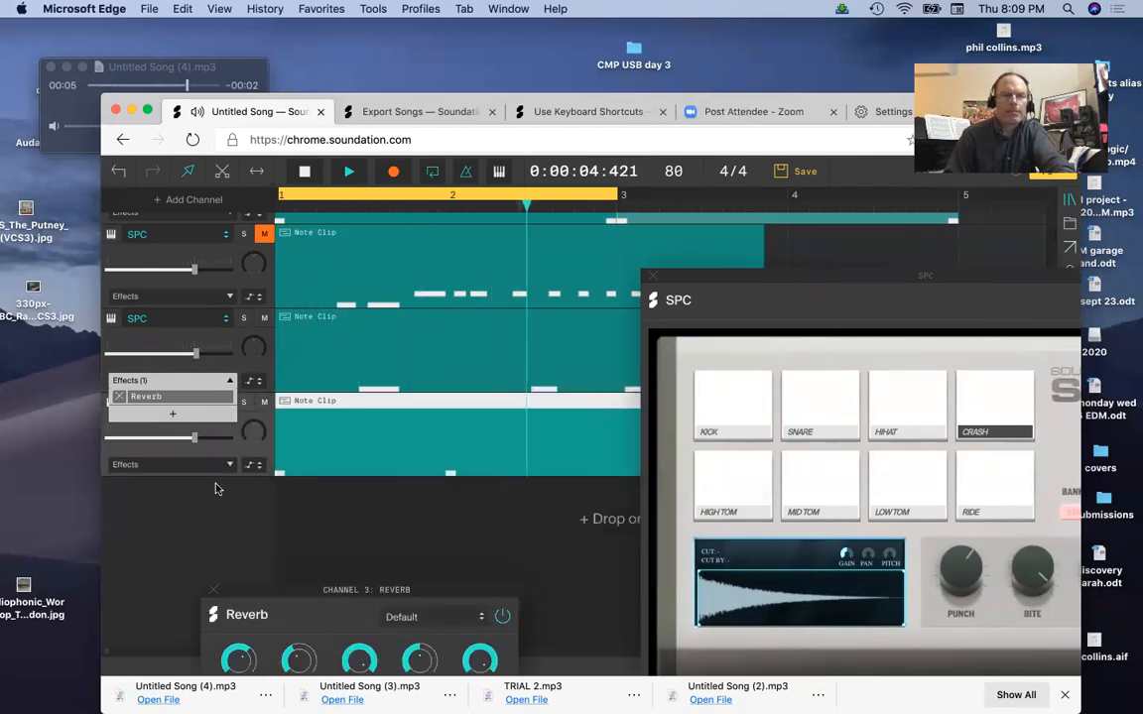
left_click(231, 380)
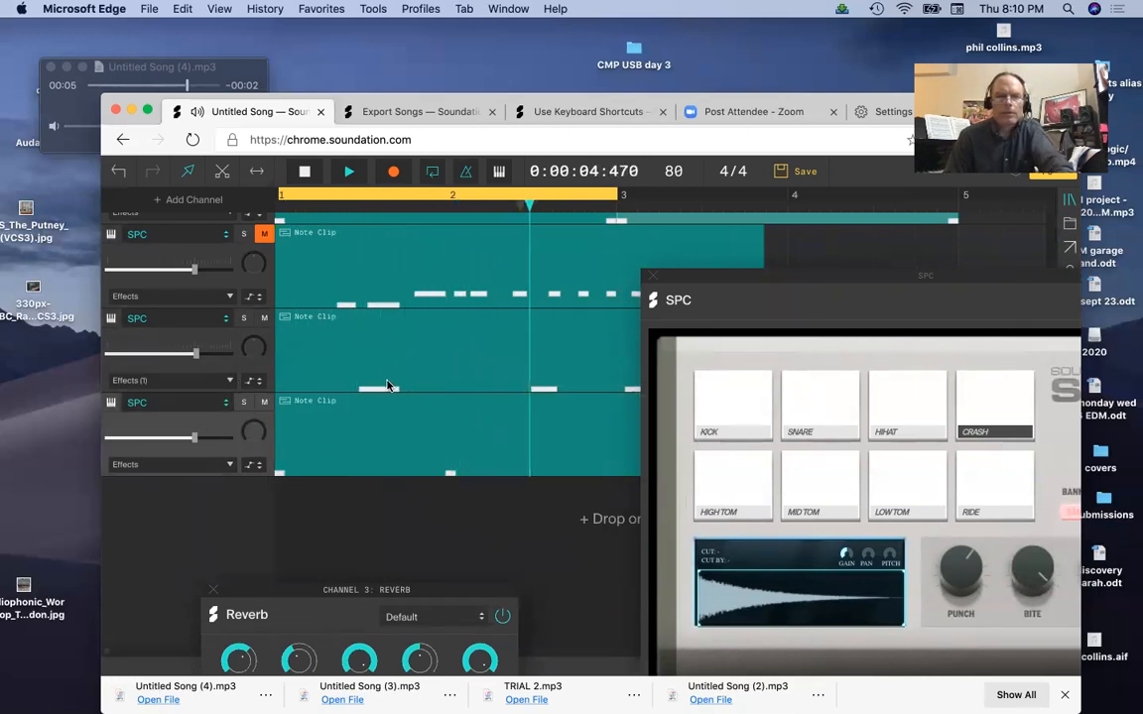
- Slightly lower the Punch of the crash channel's SPC instrument and reduce that channel's volume to -0.94 dB
mouse_move(957, 557)
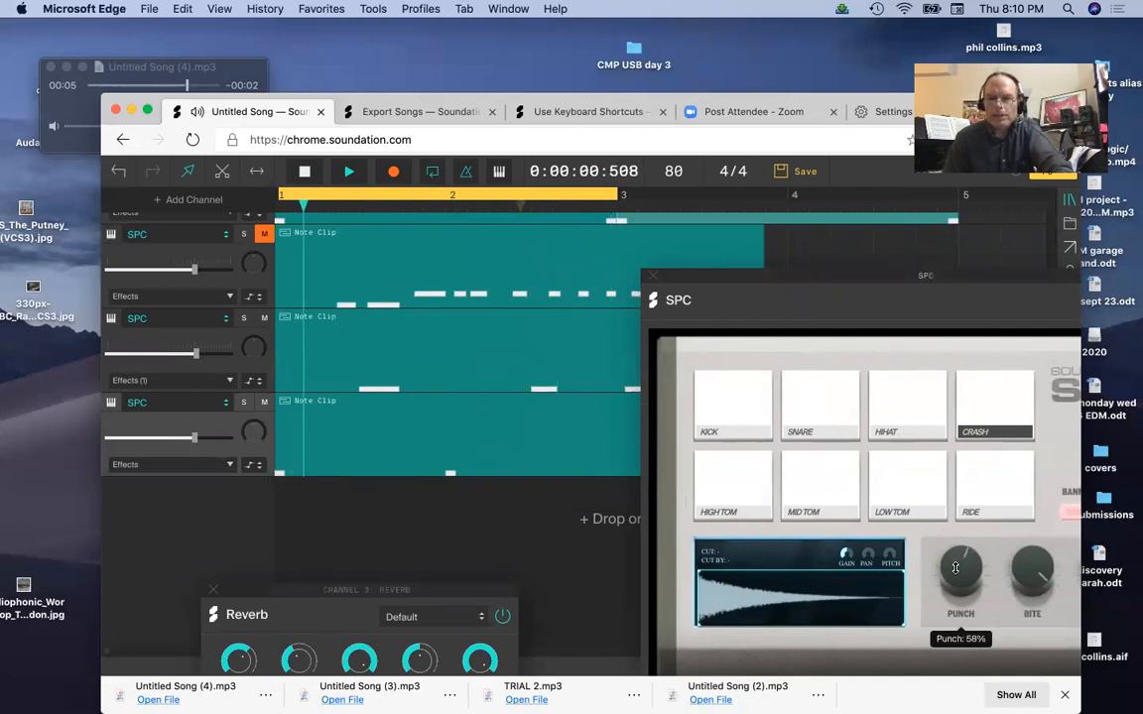
left_click_drag(955, 568, 956, 572)
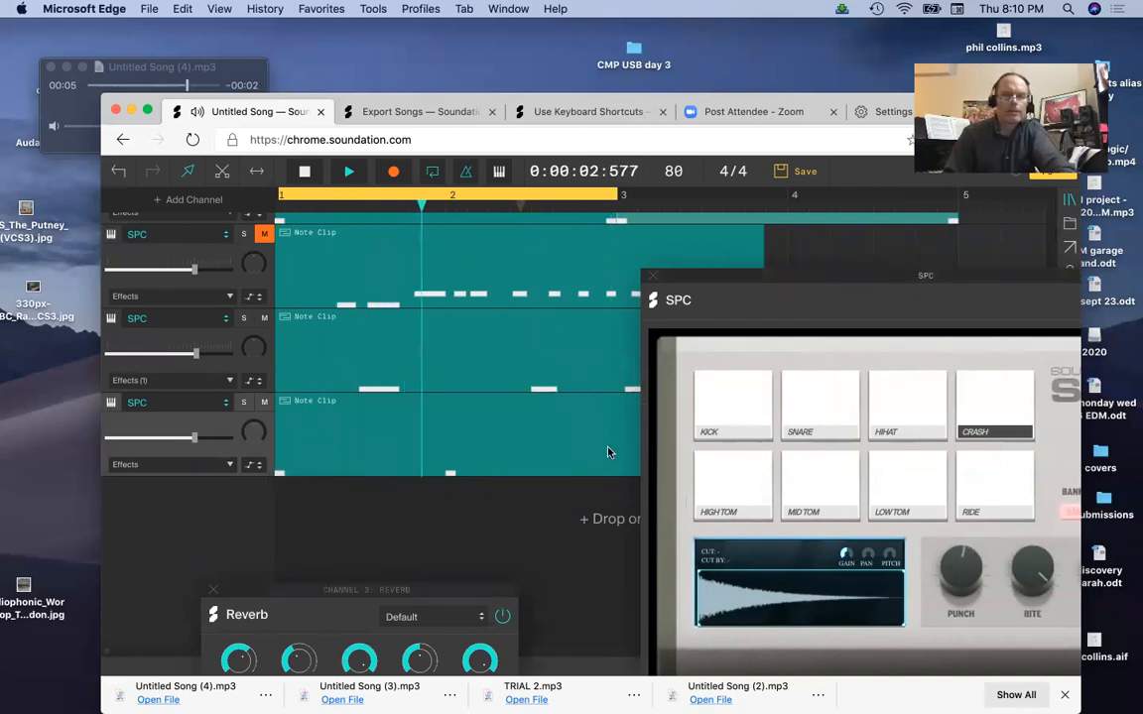
left_click_drag(191, 437, 179, 438)
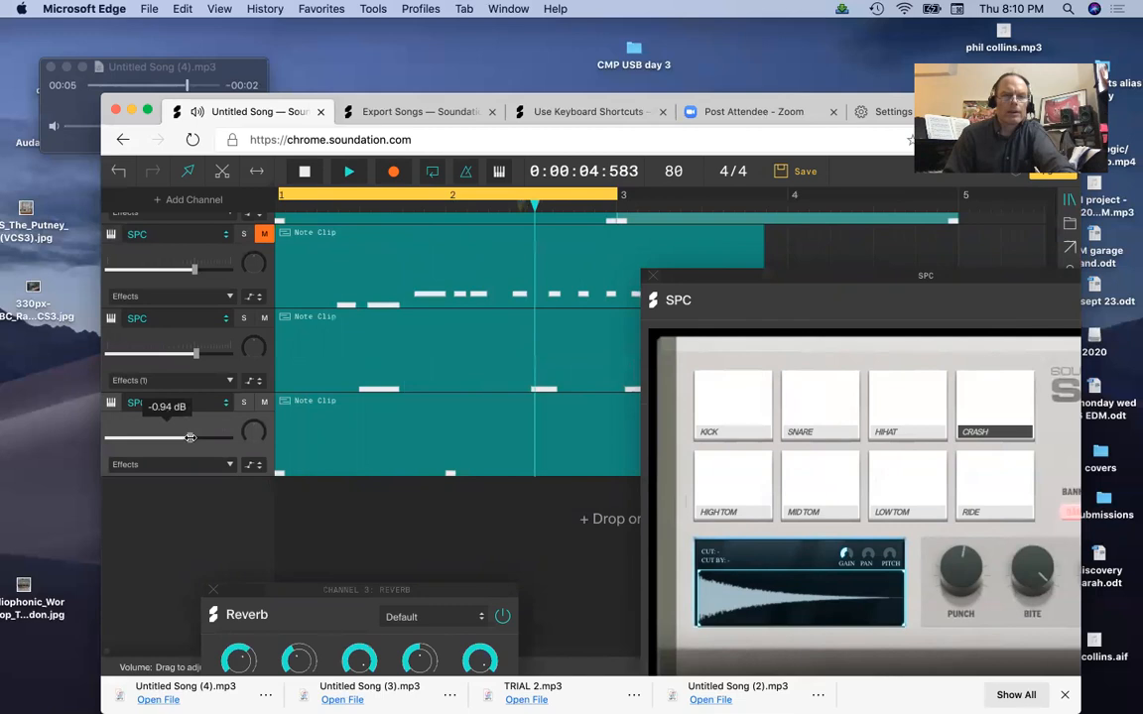
- Delete the note clip from the muted second SPC channel
left_click(320, 242)
key("Delete")
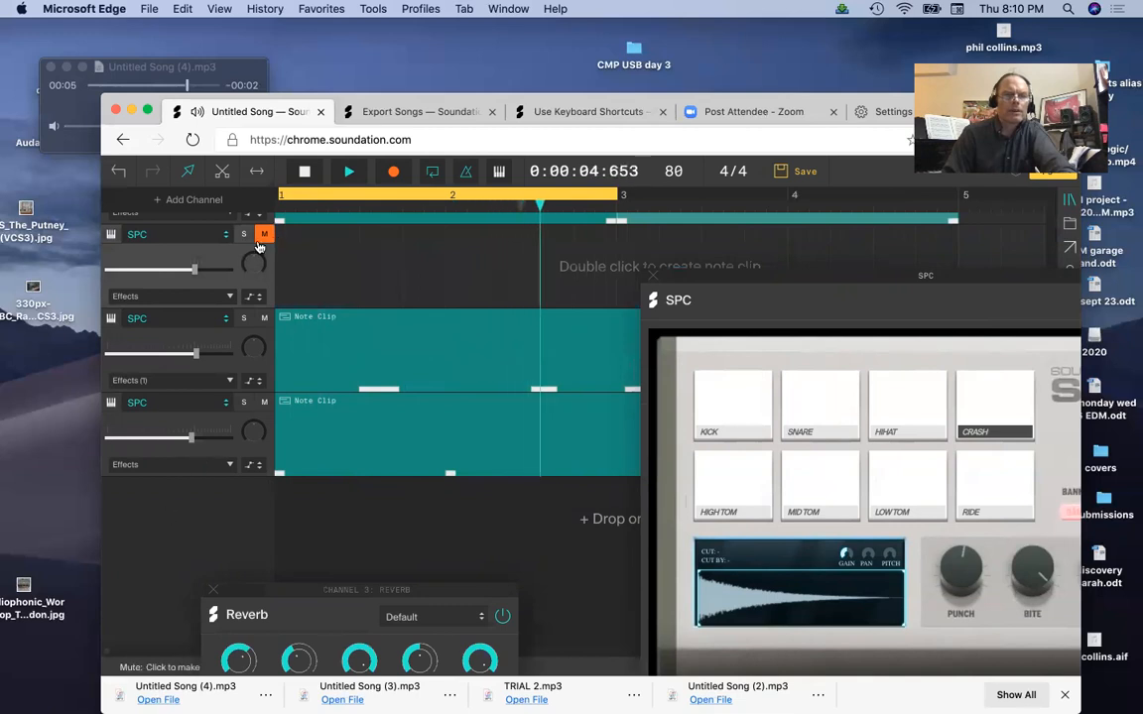
- Add a new instrument channel and set its instrument to DrumMachine
right_click(128, 494)
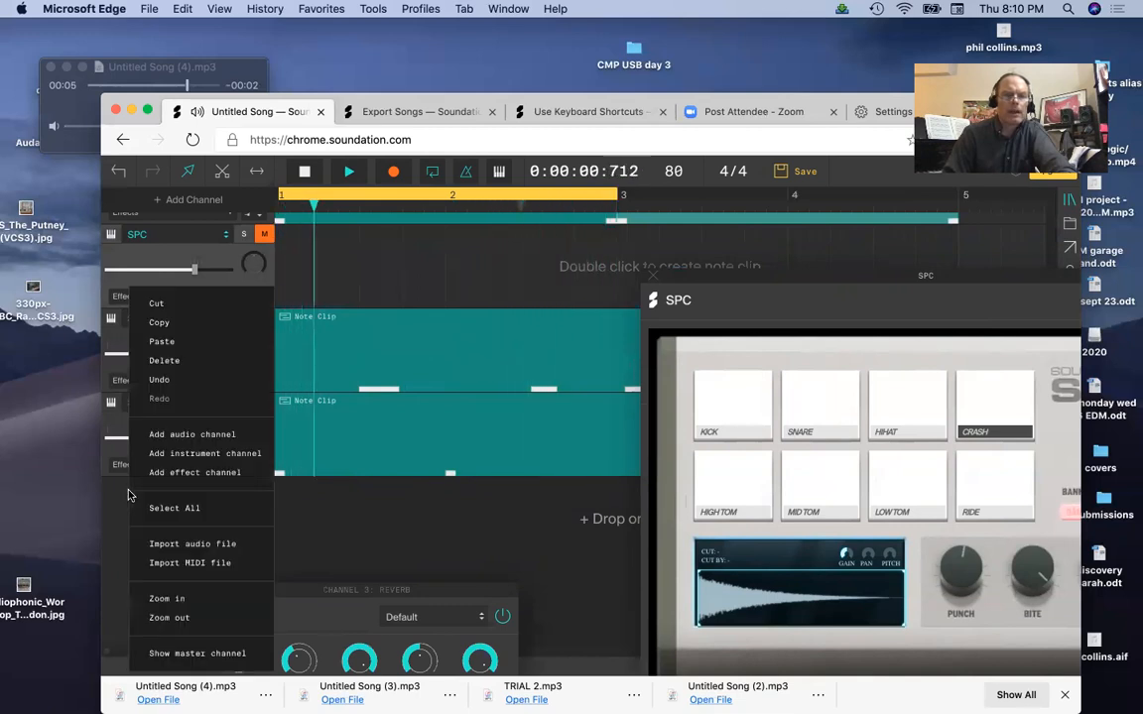
left_click(125, 499)
right_click(125, 498)
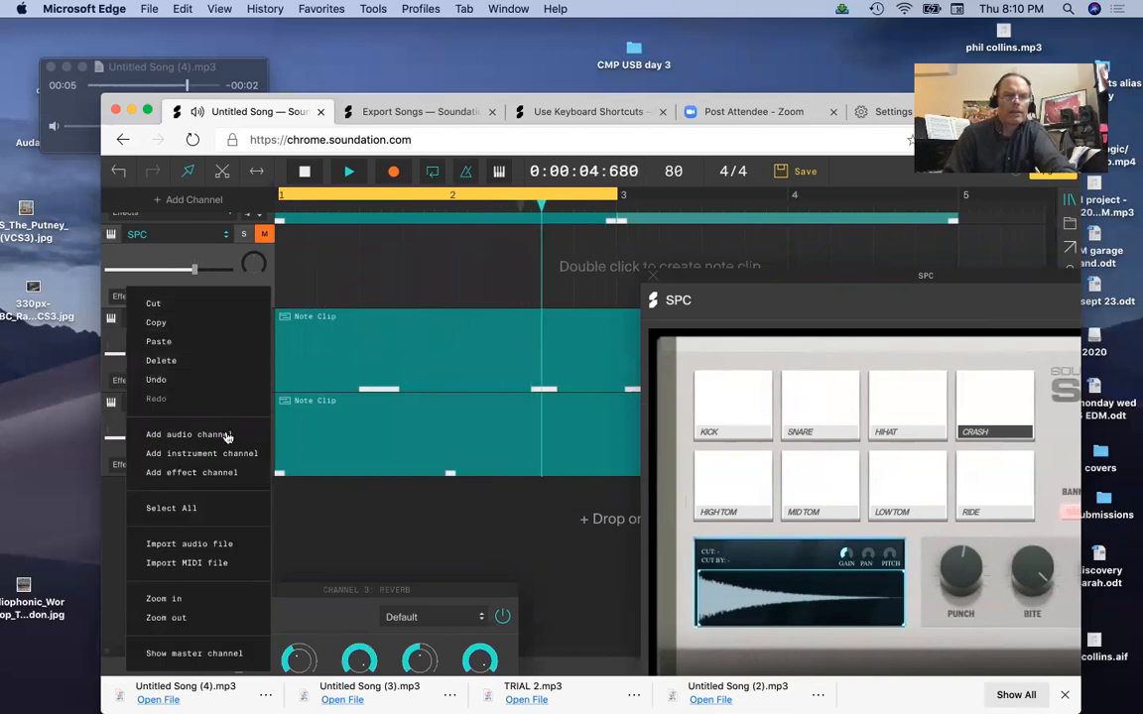
left_click(223, 453)
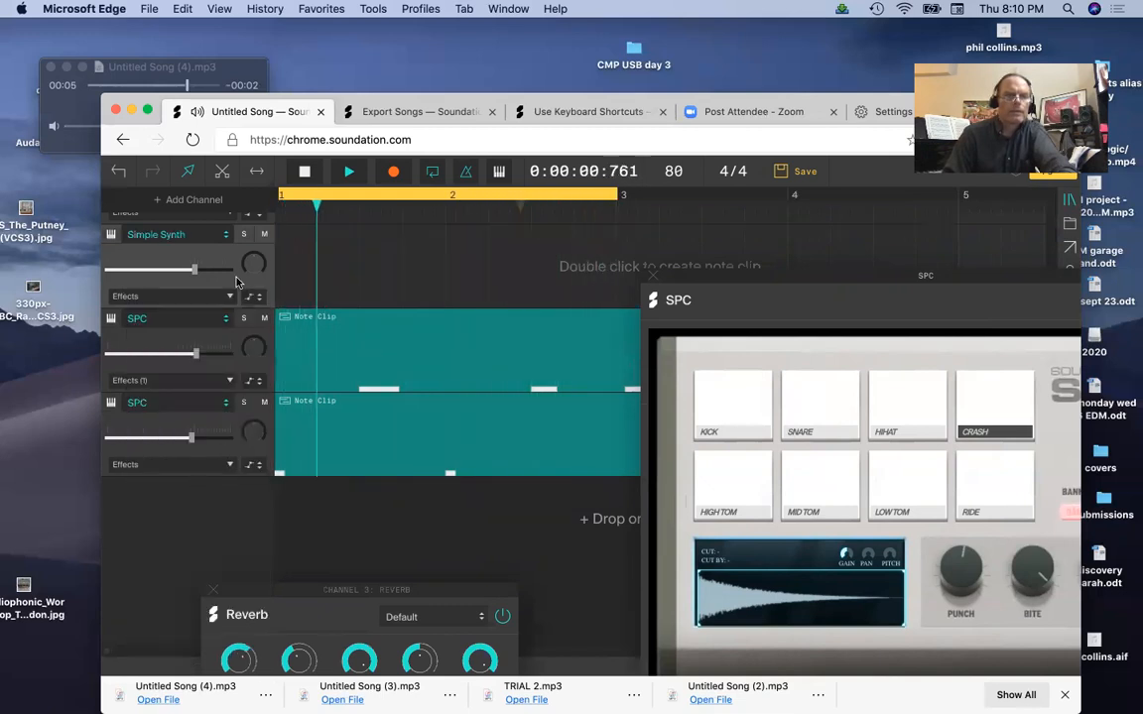
scroll(218, 357, "up", 5)
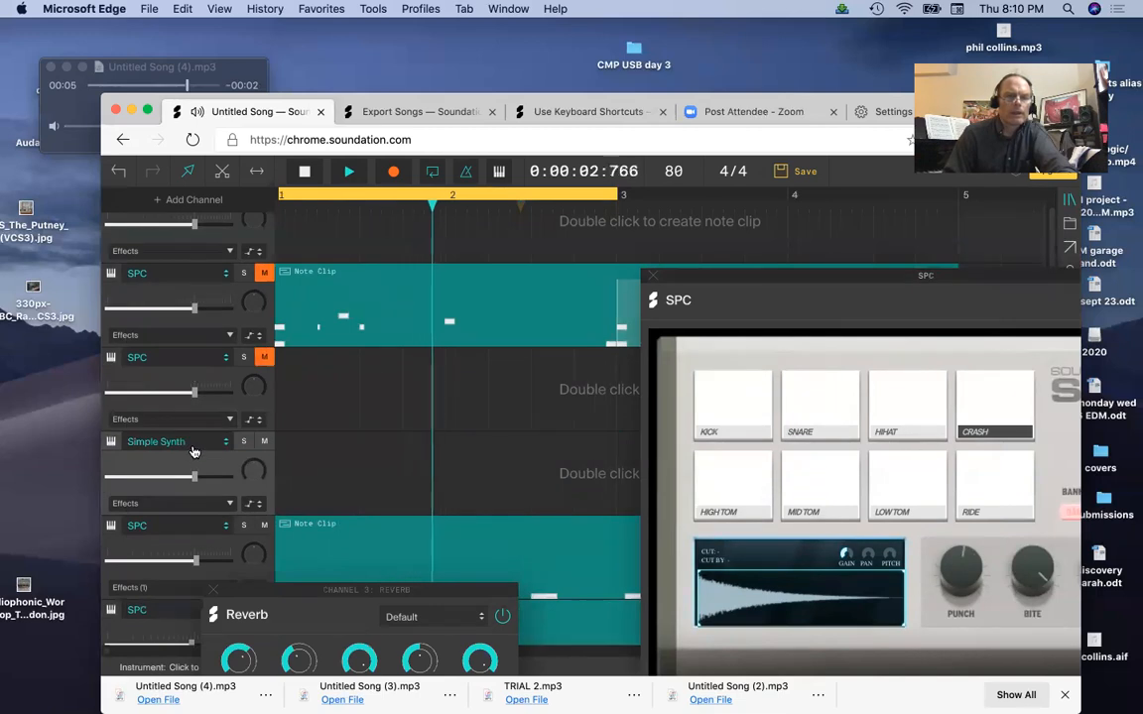
left_click(192, 447)
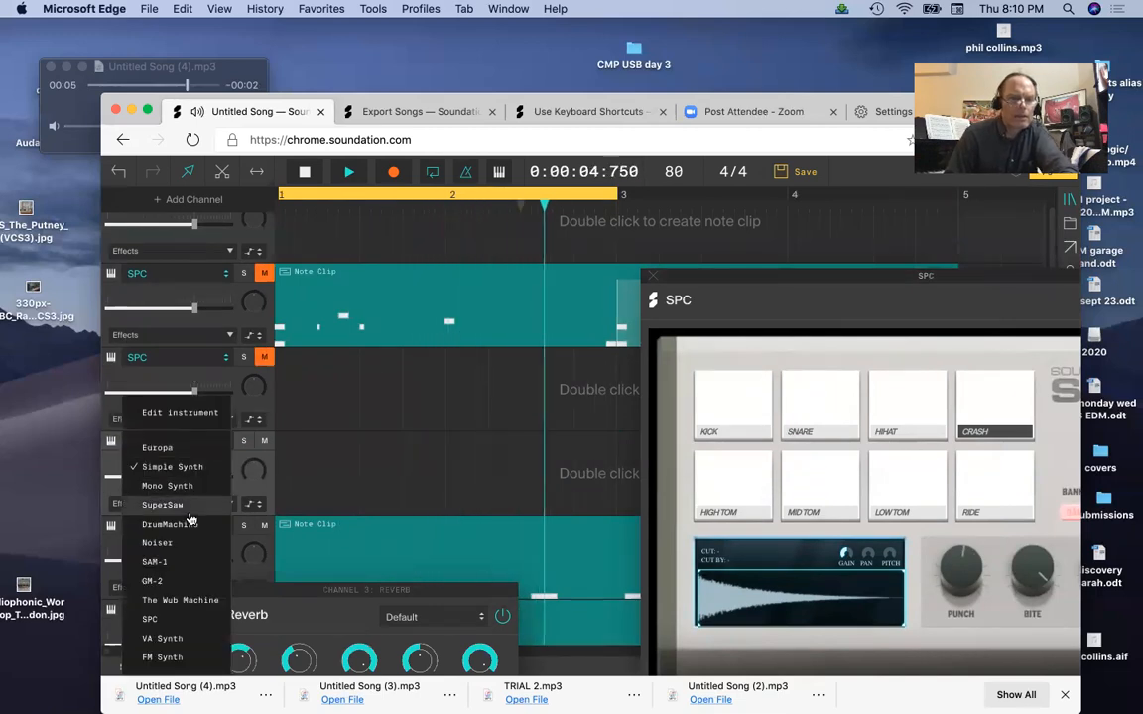
left_click(189, 523)
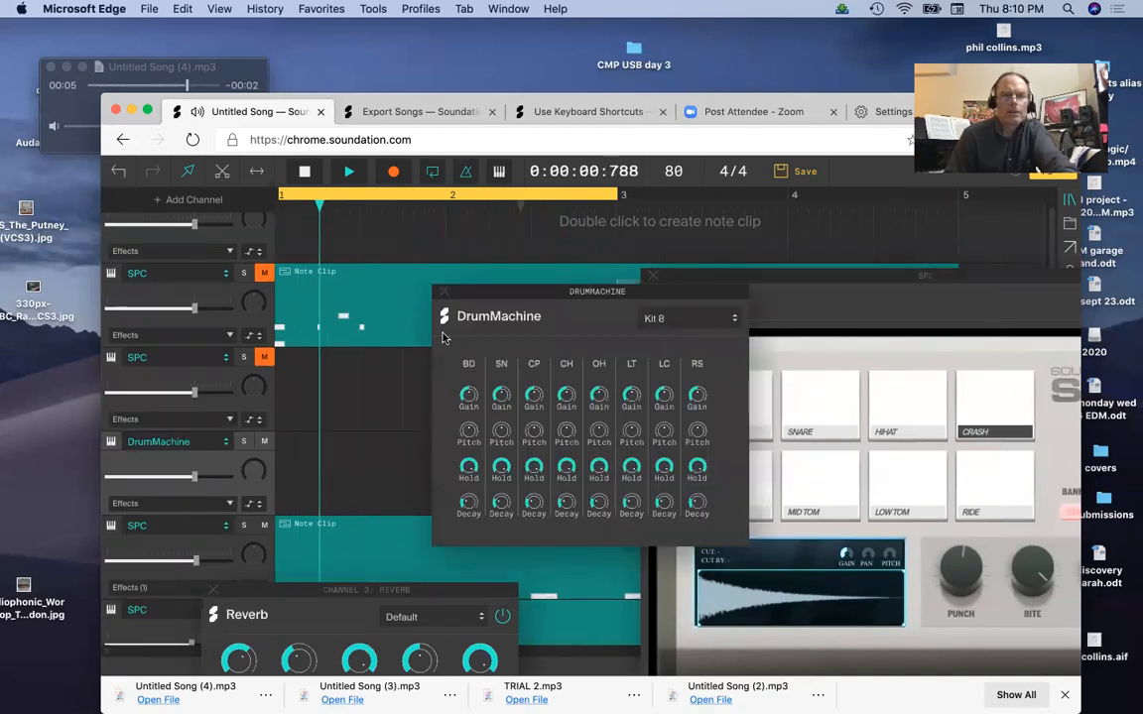
- Create a note clip at the start of the DrumMachine channel and move the note editor and DrumMachine windows apart
double_click(294, 457)
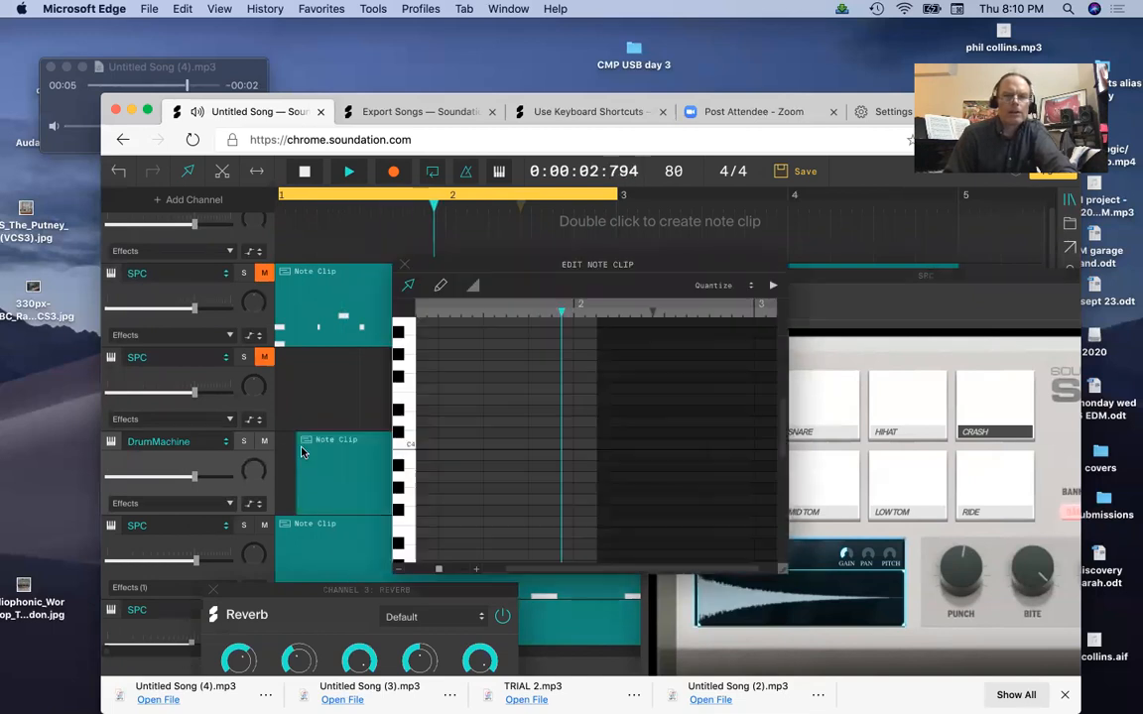
left_click_drag(489, 283, 788, 301)
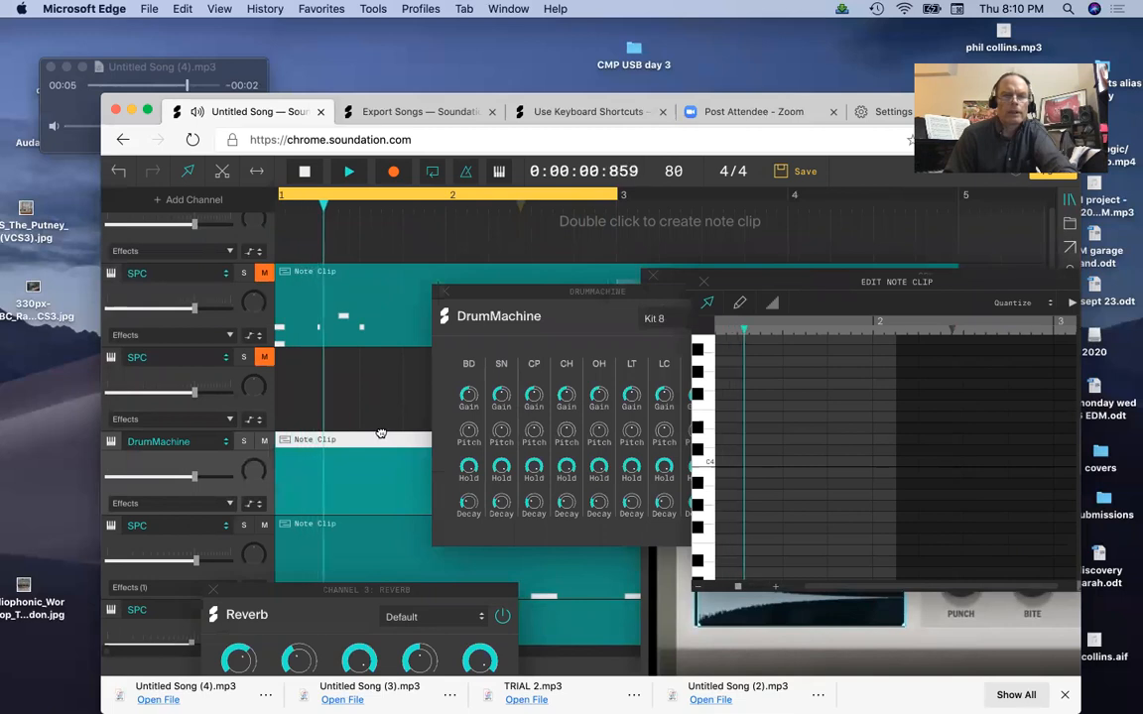
left_click_drag(617, 291, 479, 270)
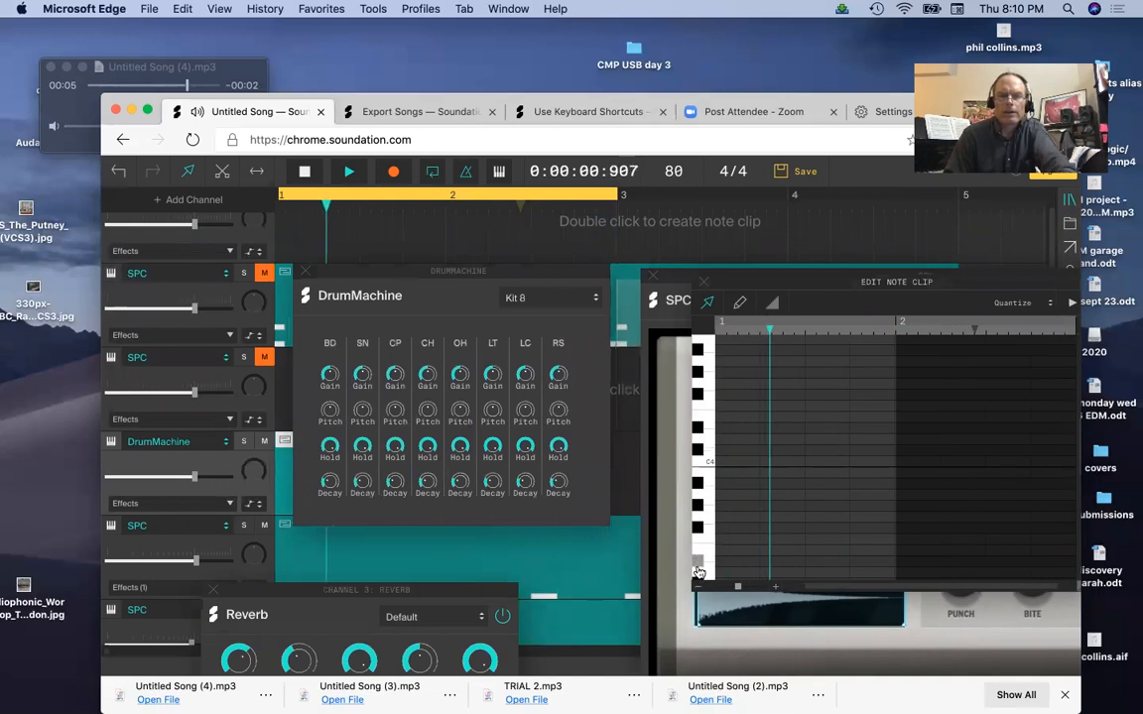
- Place a D#3 note at the start of the DrumMachine clip and enlarge the note editor to fill the workspace
scroll(706, 501, "down", 3)
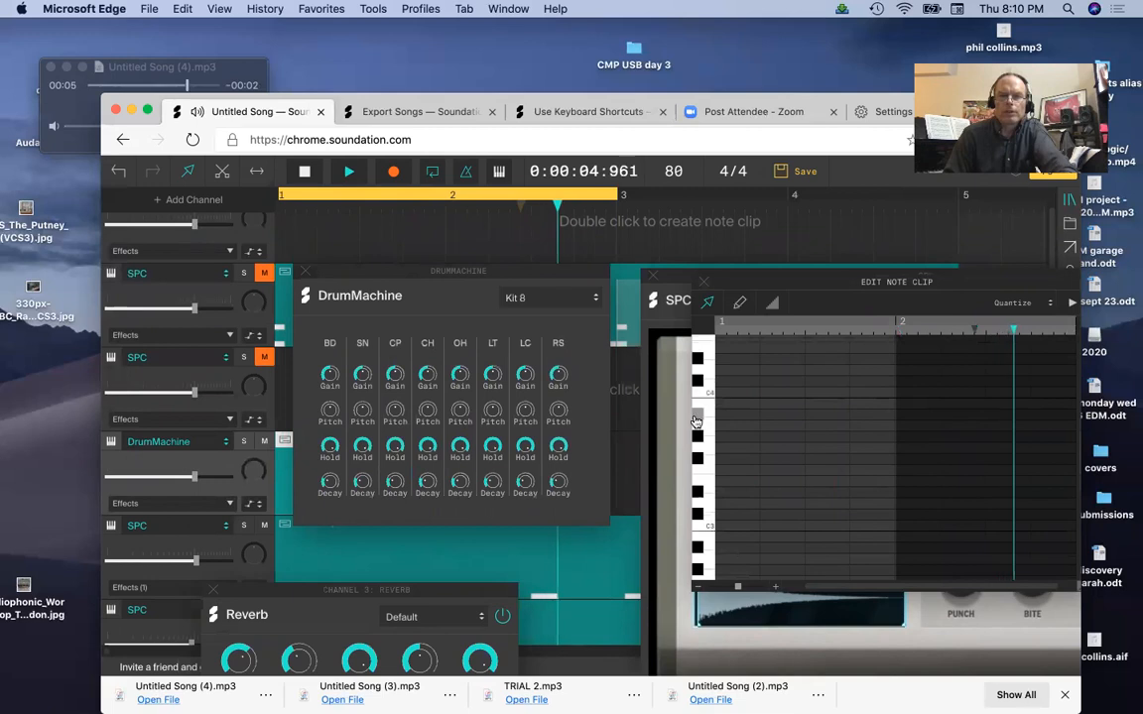
left_click(725, 493)
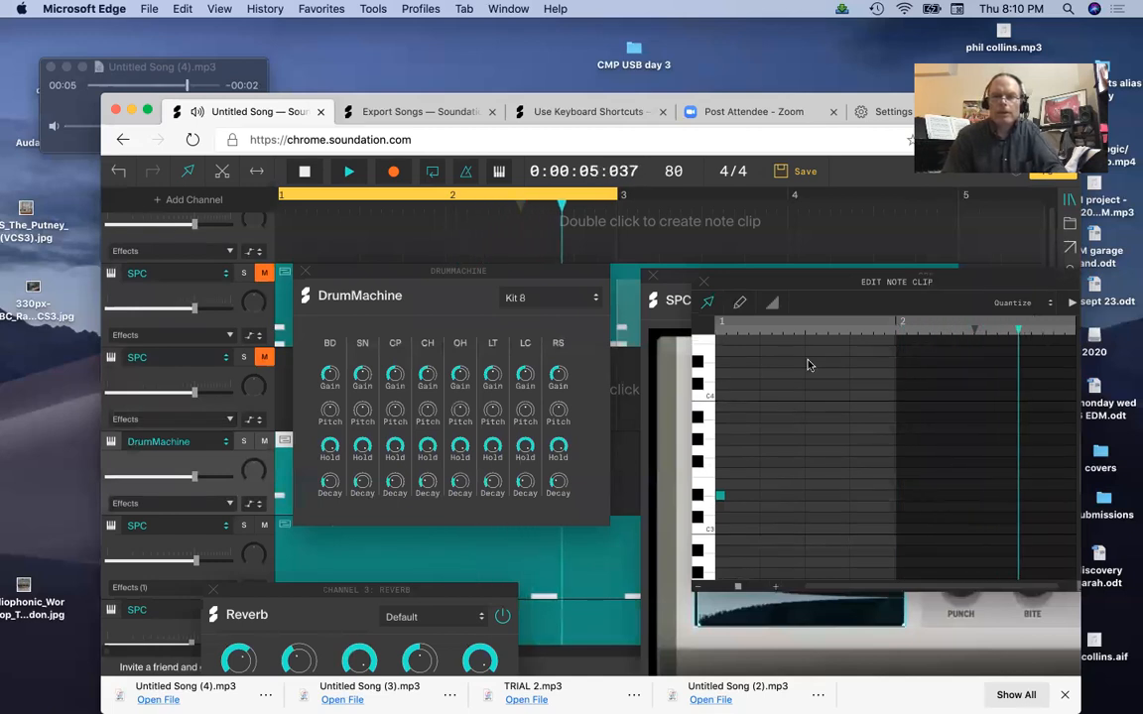
scroll(784, 323, "up", 2)
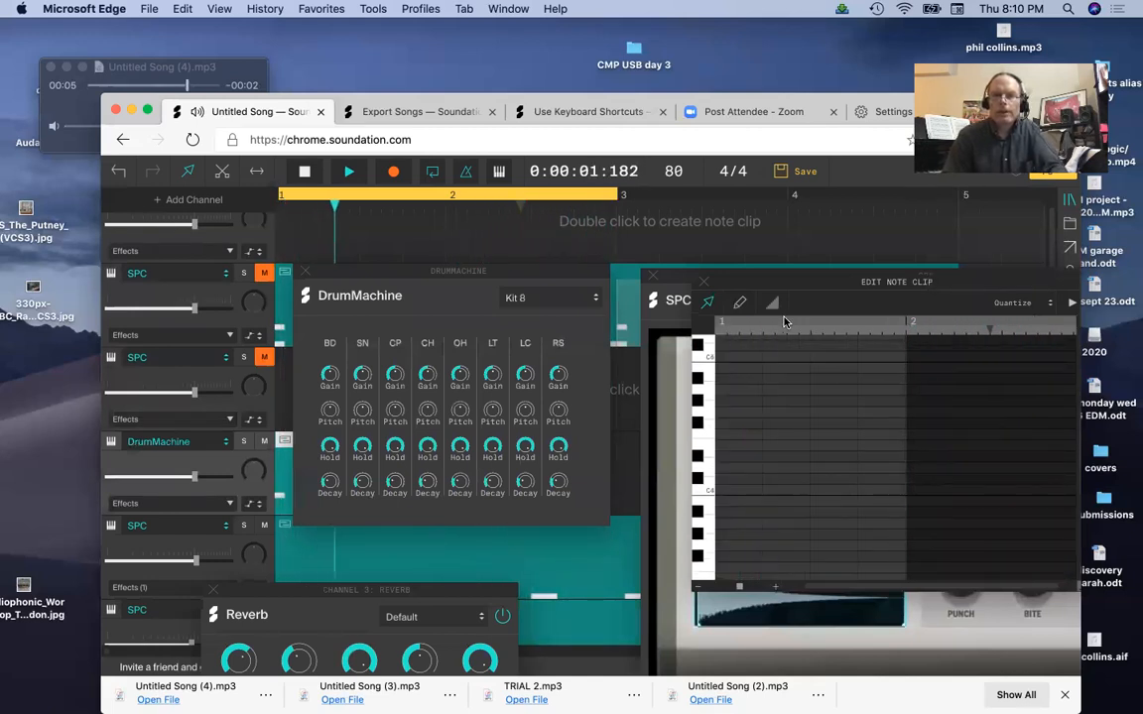
scroll(784, 322, "up", 1)
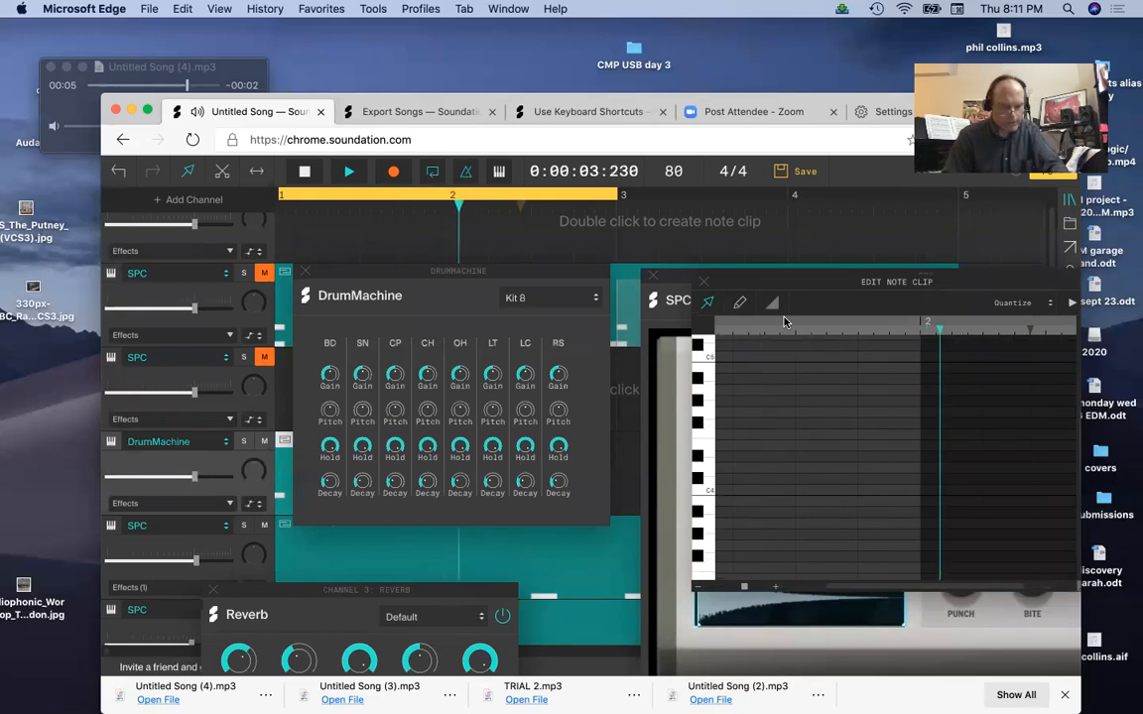
scroll(784, 322, "down", 1)
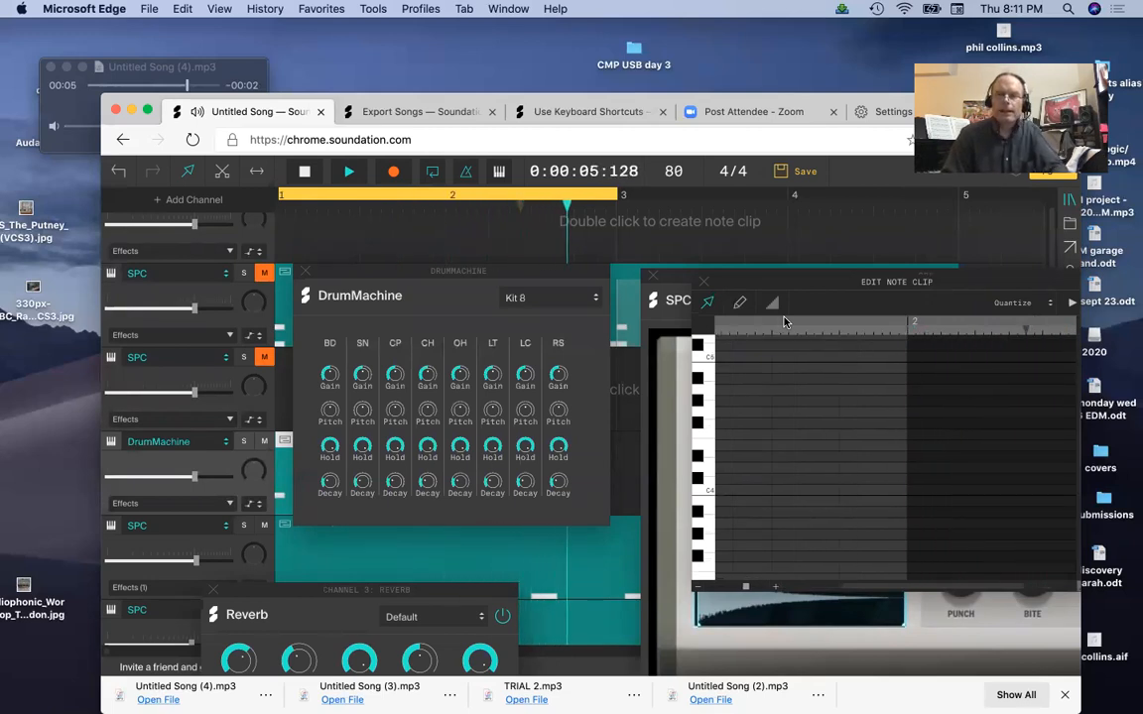
scroll(784, 322, "up", 4)
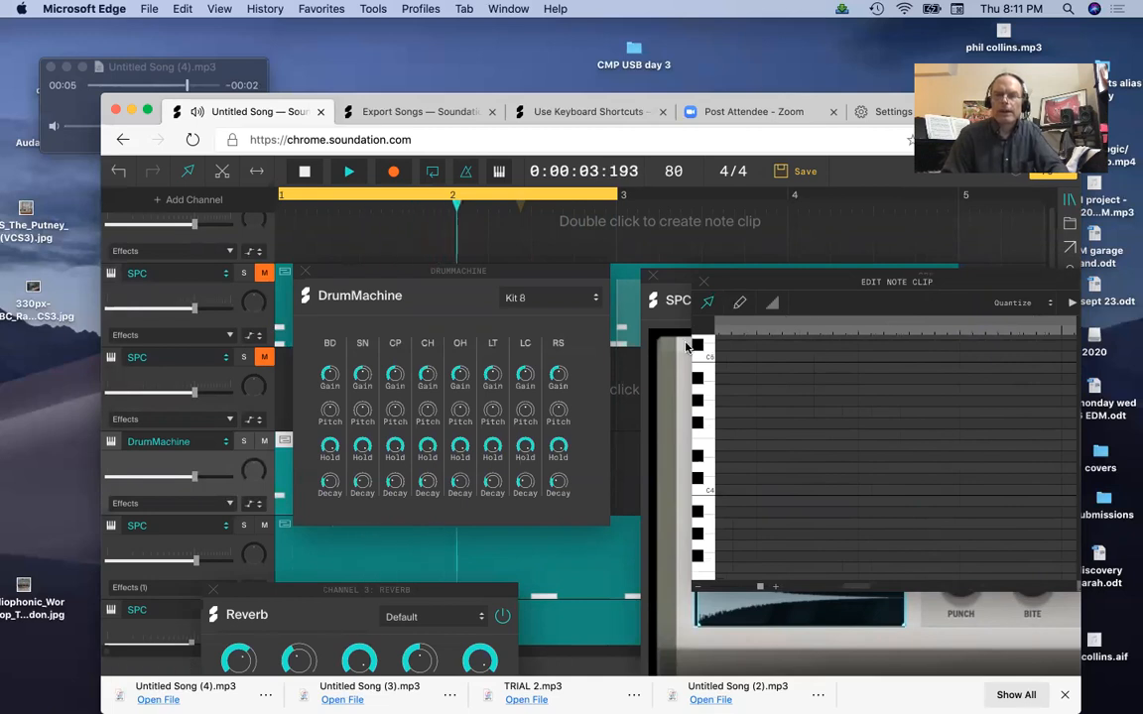
left_click_drag(781, 289, 326, 170)
left_click_drag(628, 466, 1079, 620)
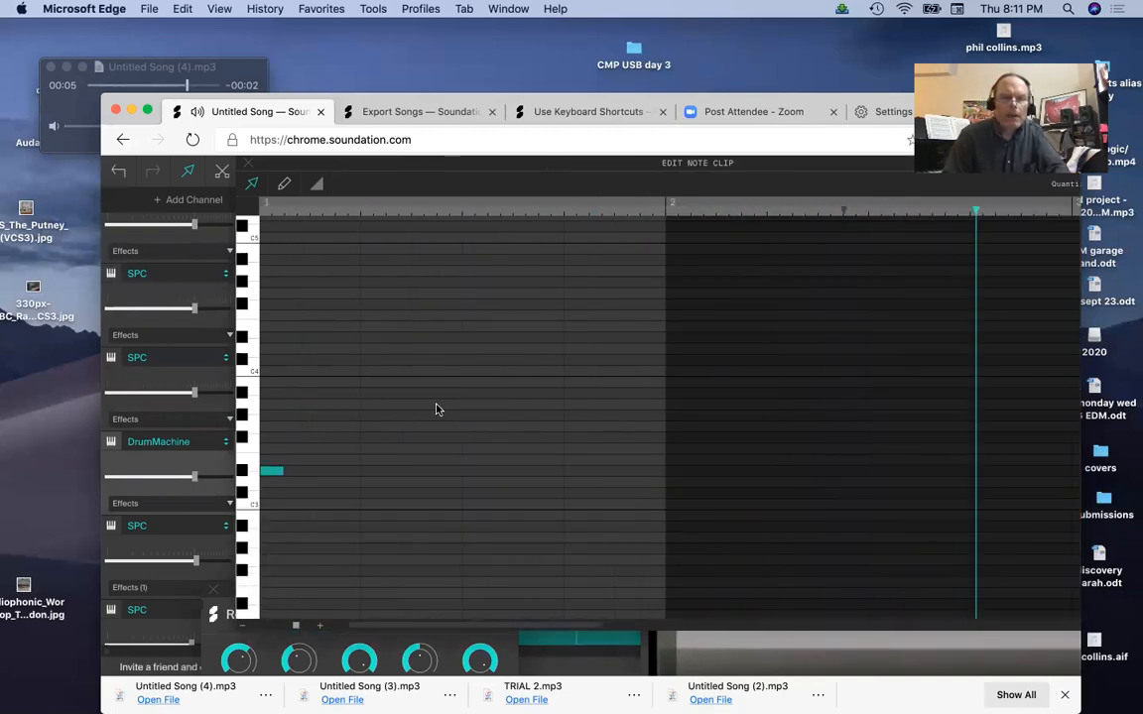
- Add seven more D#3 notes at eighth-note spacing across the rest of the first bar
left_click(323, 473)
left_click(373, 473)
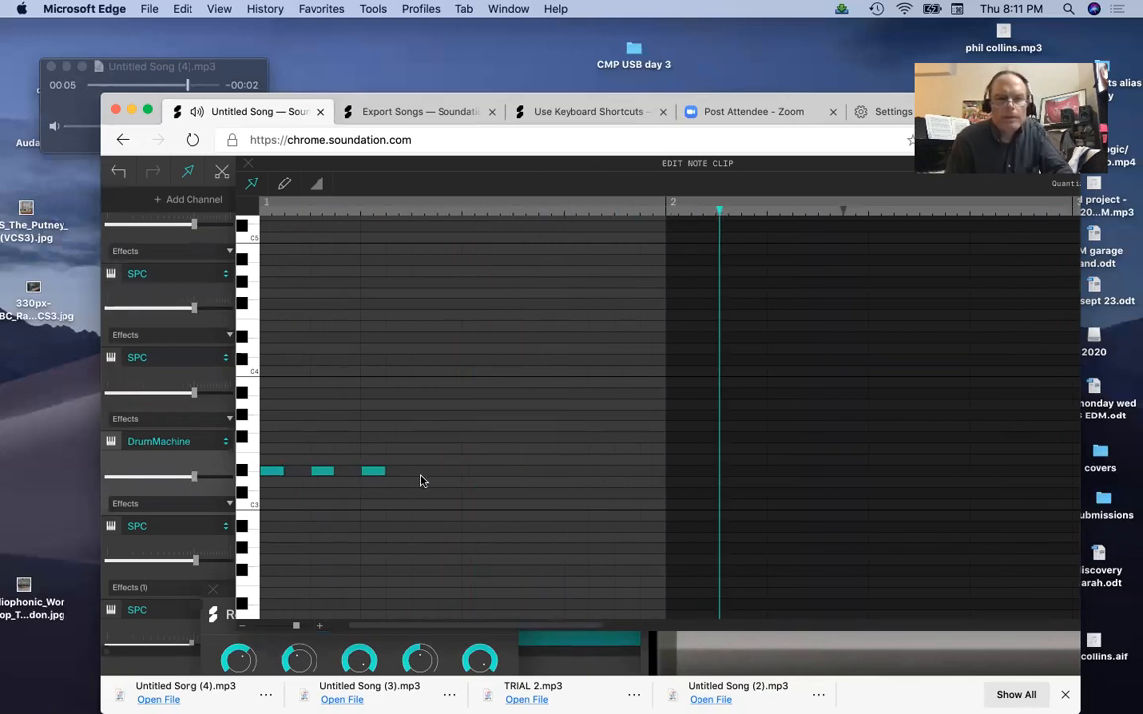
left_click(424, 473)
left_click(474, 472)
left_click(525, 472)
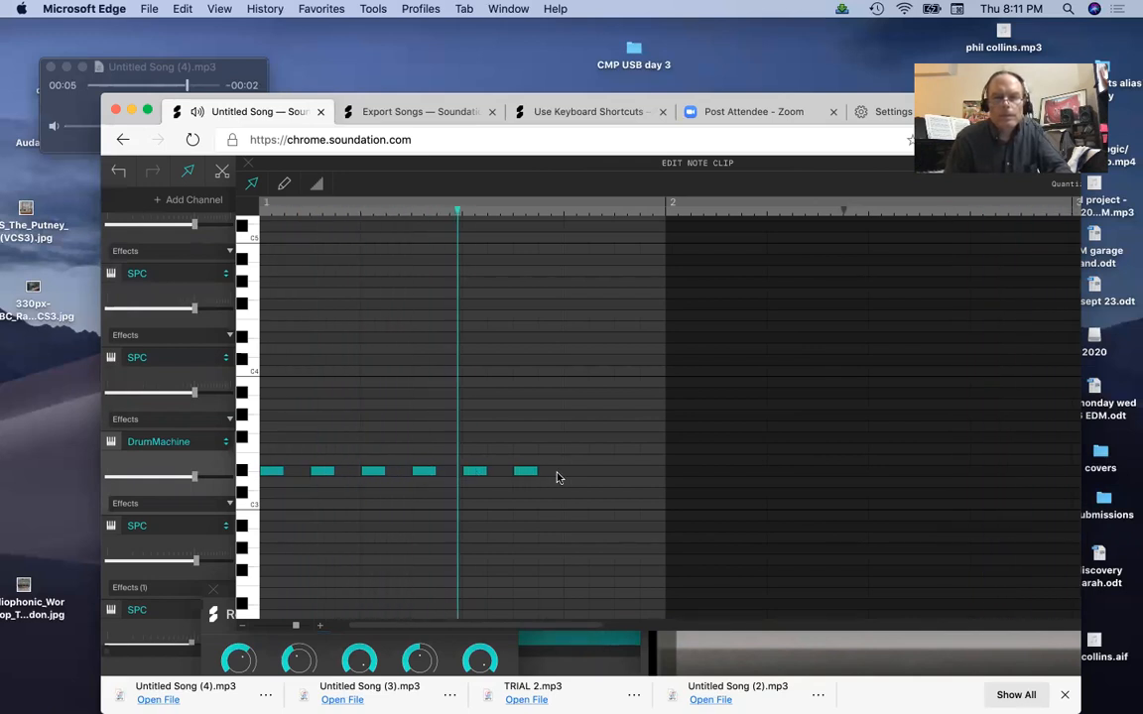
left_click(577, 473)
left_click(627, 472)
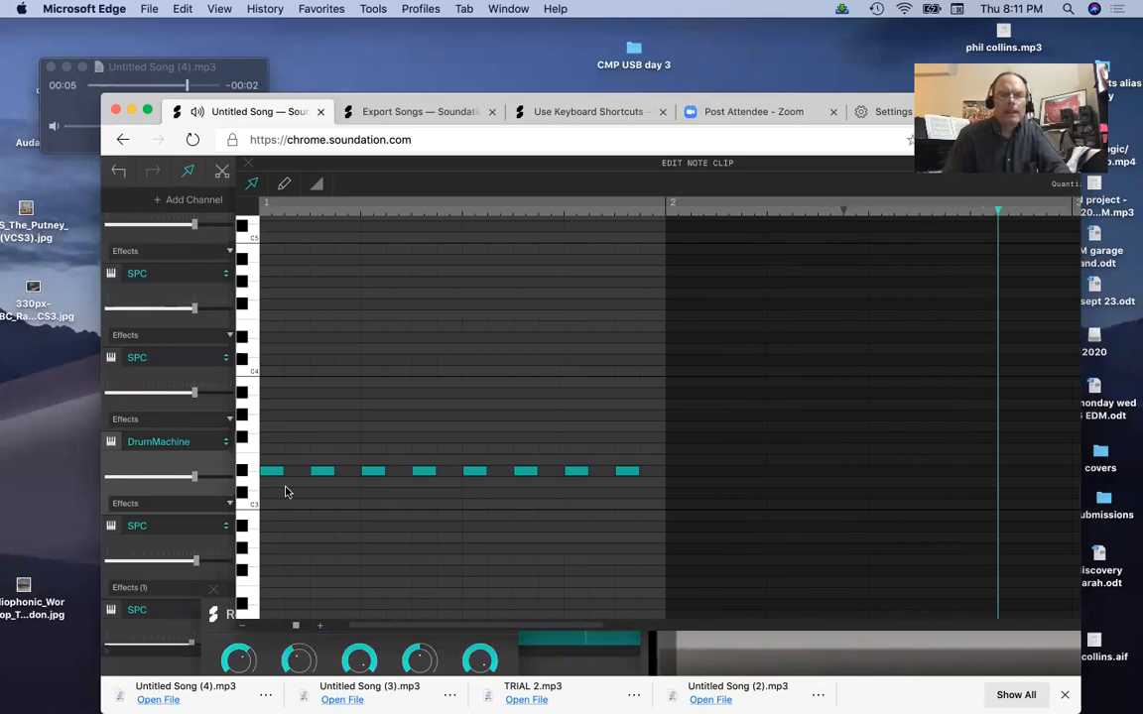
- Remove the last D#3 note and place an extra sixteenth after the fourth note instead of after the third
left_click(398, 473)
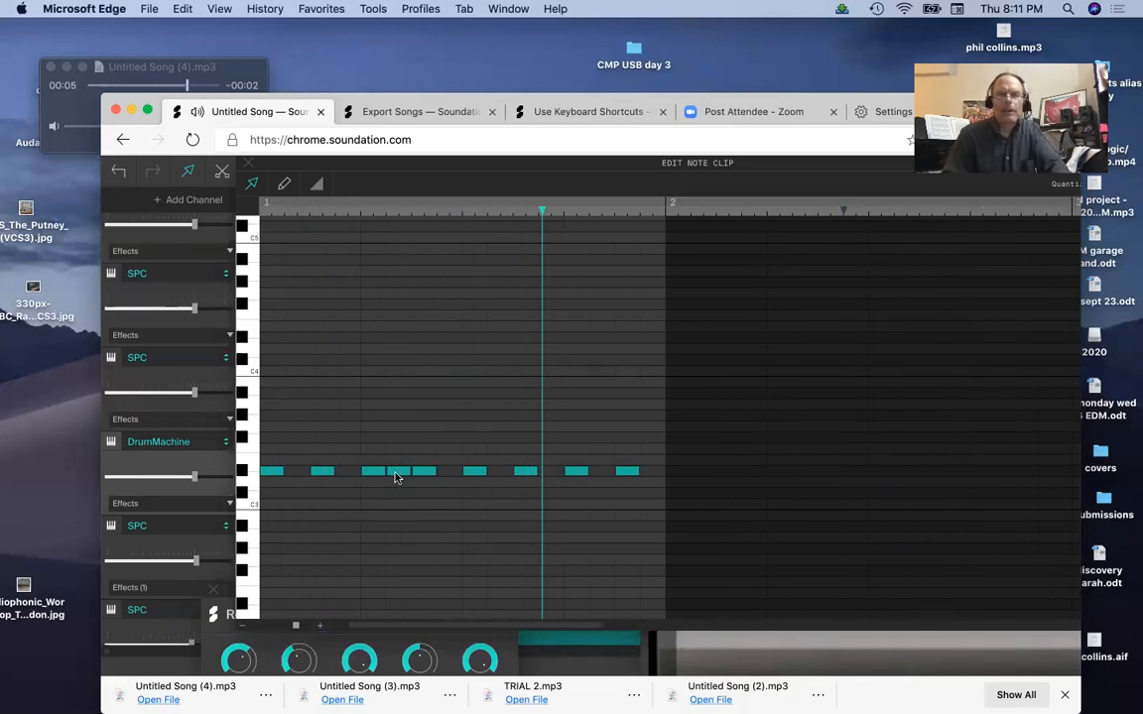
left_click(626, 472)
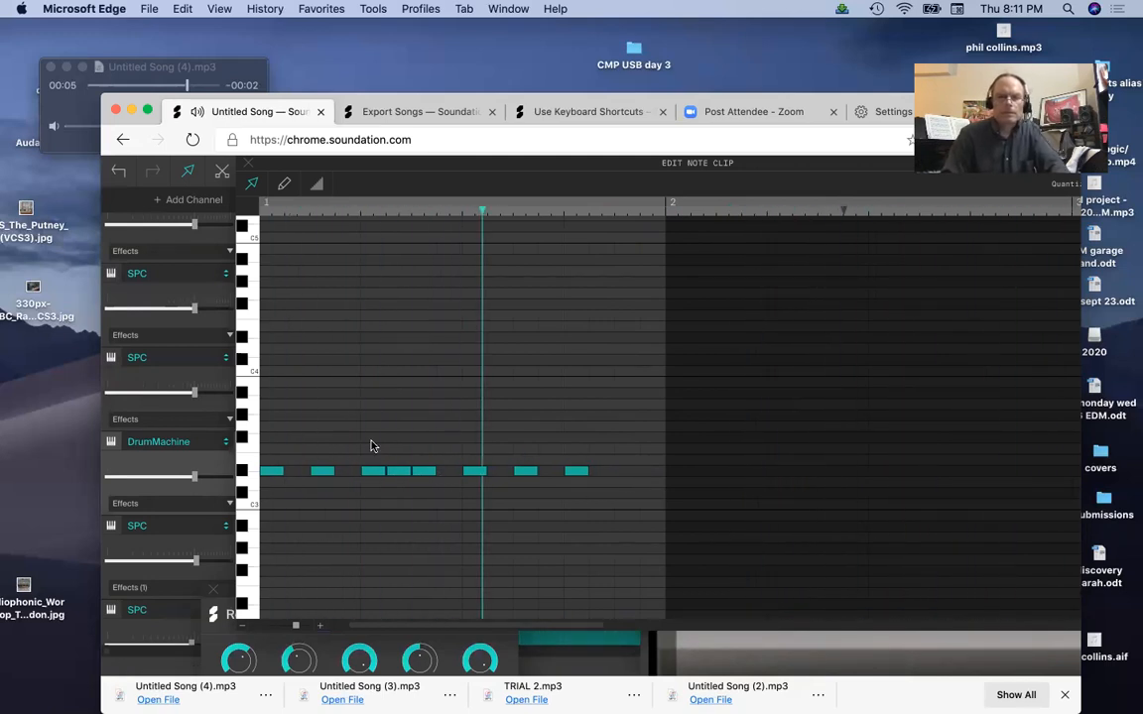
left_click(447, 473)
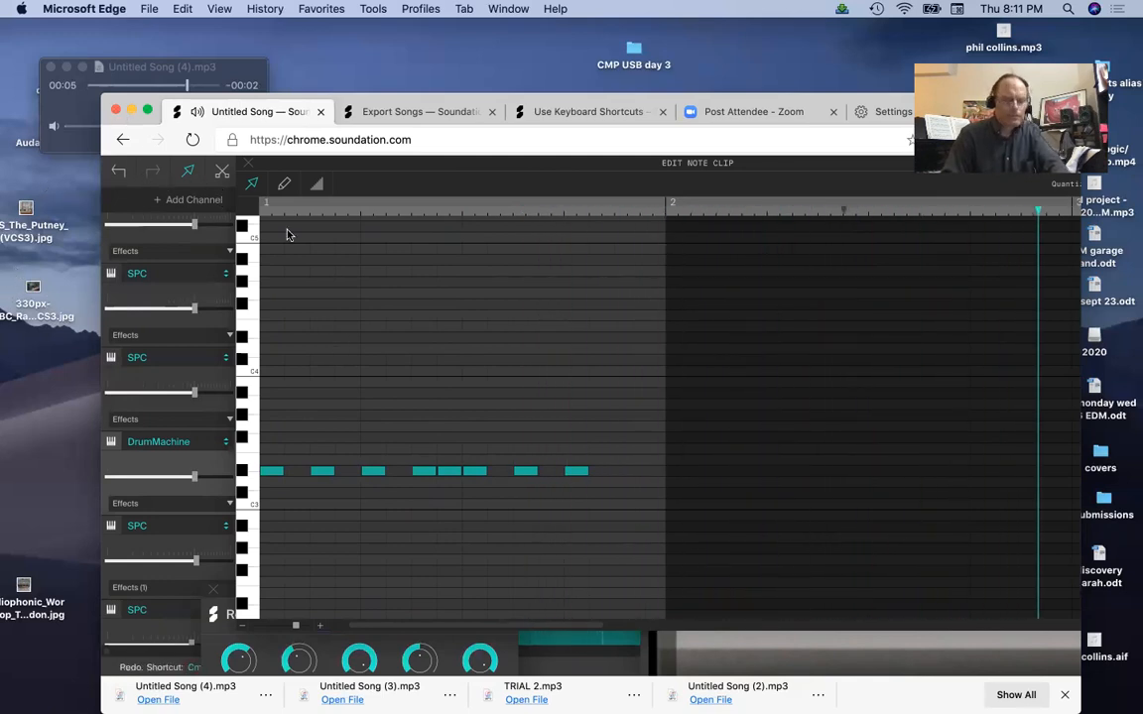
- Try the Europa instrument on the DrumMachine channel, close its window, and switch the channel back to DrumMachine
left_click(217, 444)
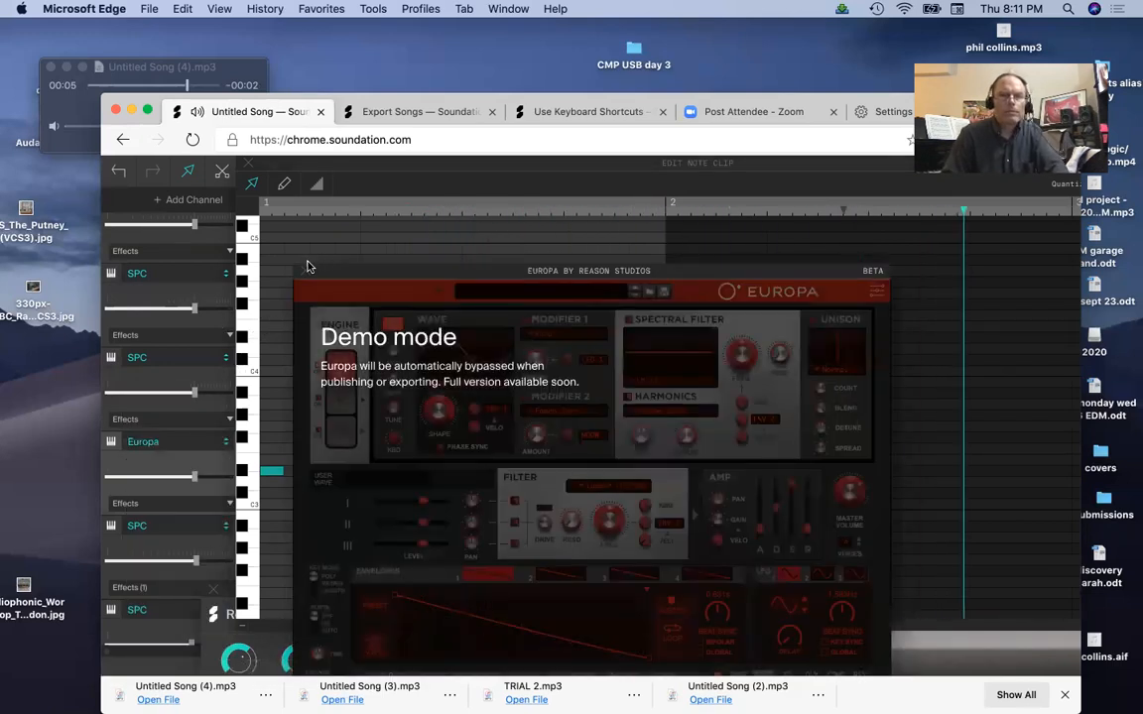
left_click(304, 271)
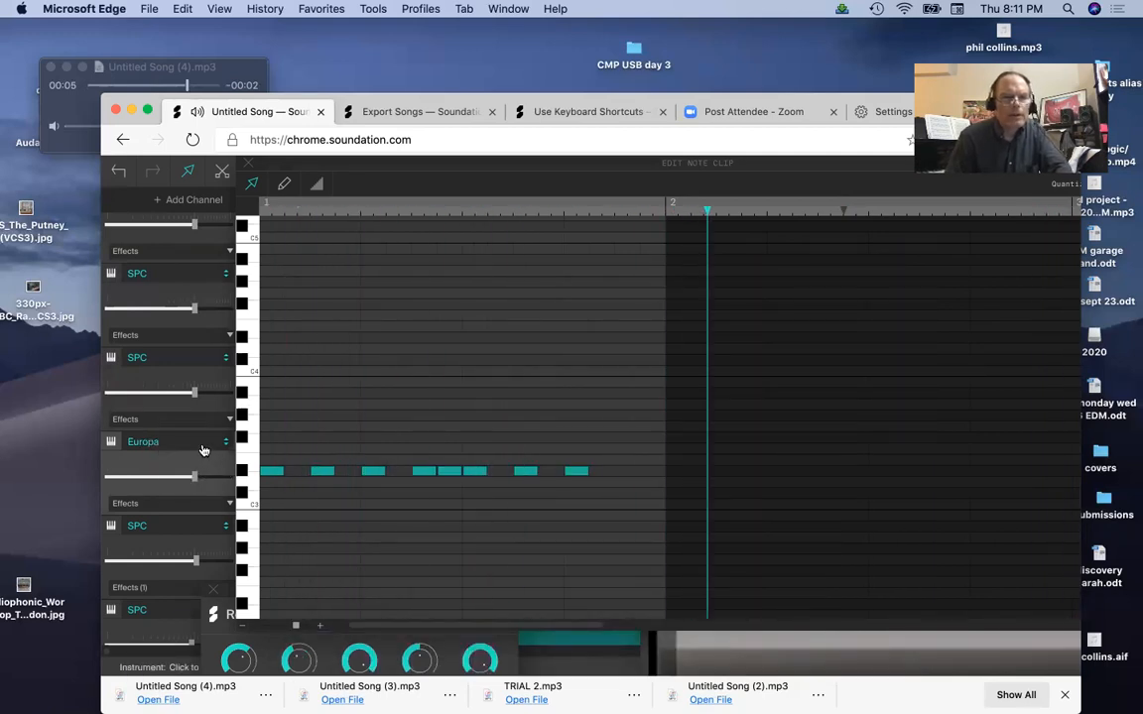
left_click(204, 446)
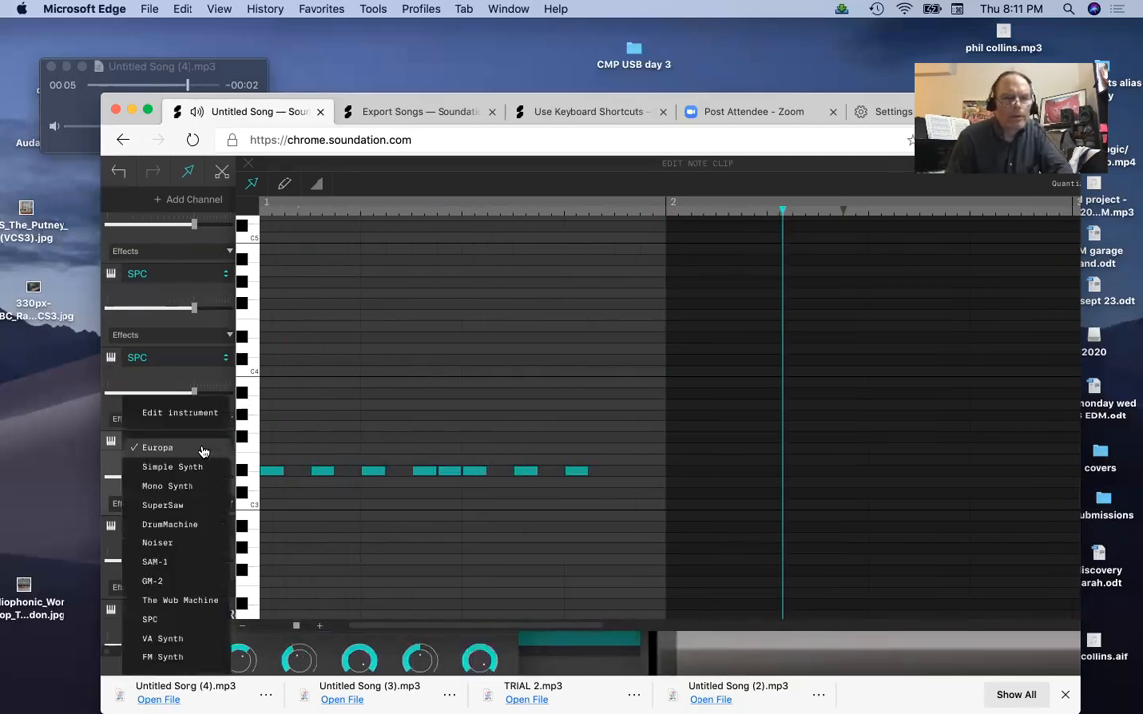
left_click(194, 525)
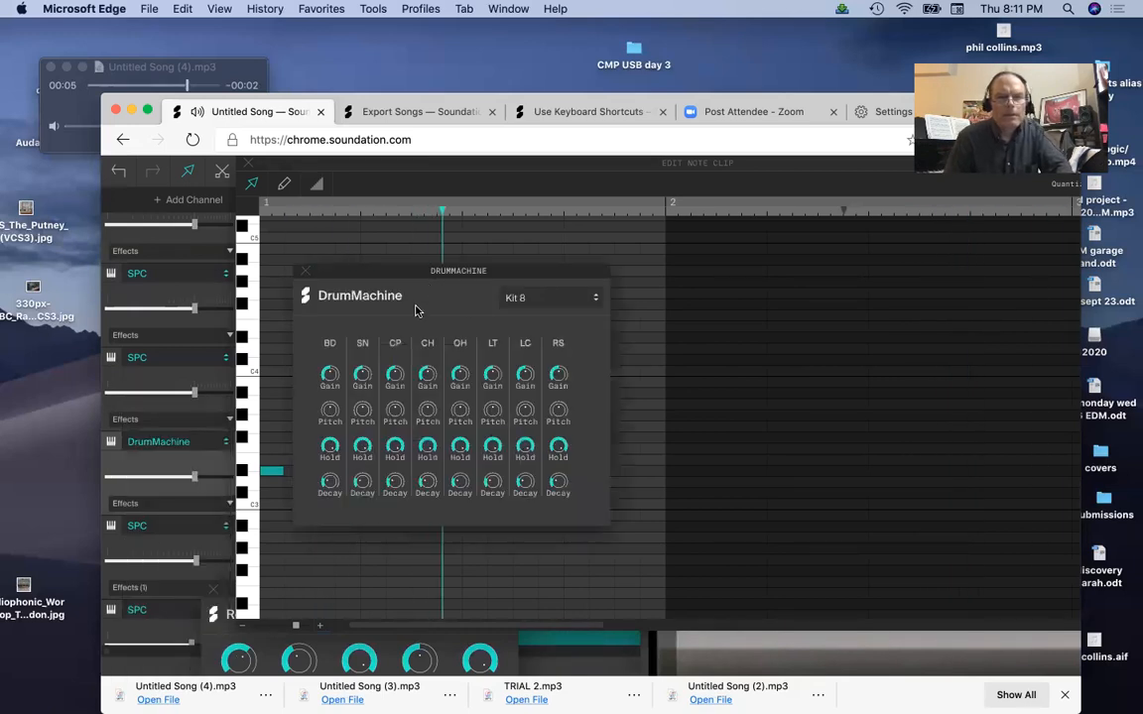
- Raise the DrumMachine's SN pitch, set its CH pitch to 65%, and move its window clear of the first notes
left_click_drag(363, 413, 365, 398)
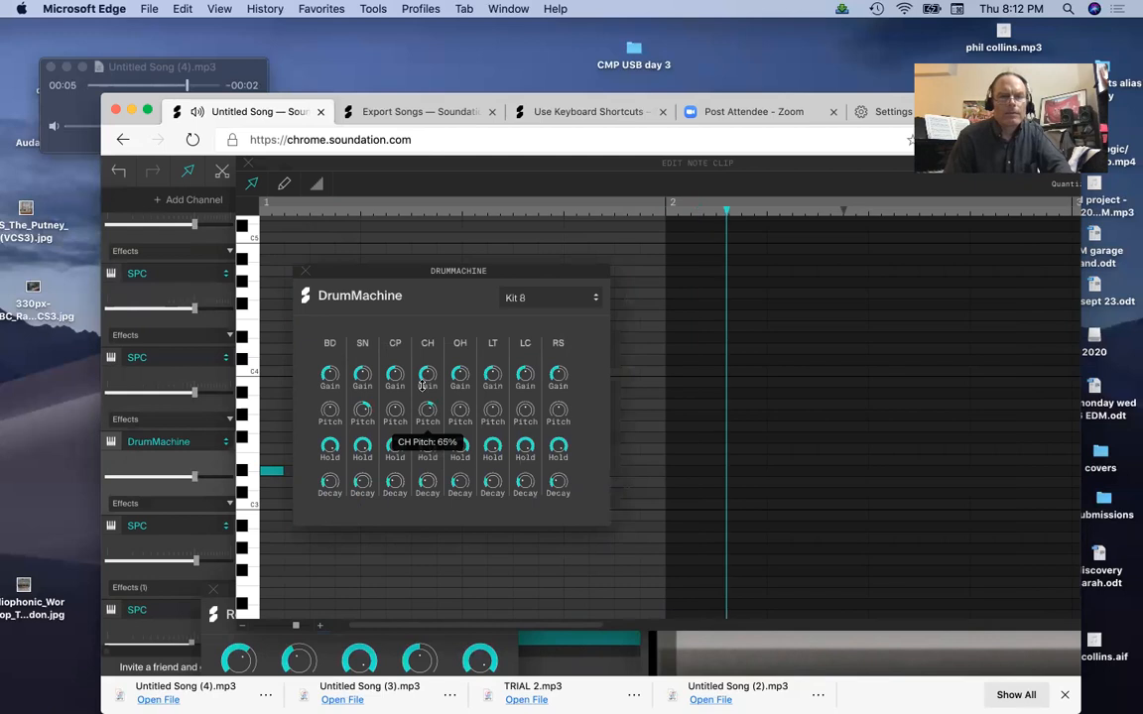
left_click_drag(399, 273, 592, 249)
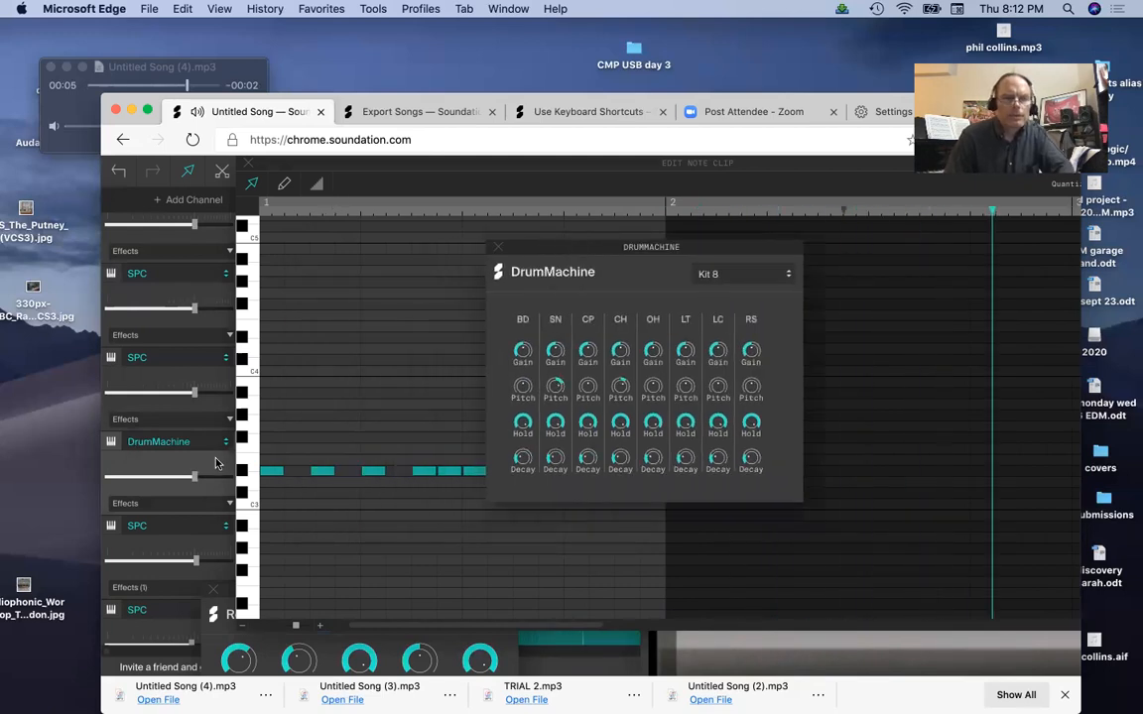
- Audition the C#3 sound and add C#3 notes on the second, tenth and fourteenth sixteenths of the bar
left_click(247, 493)
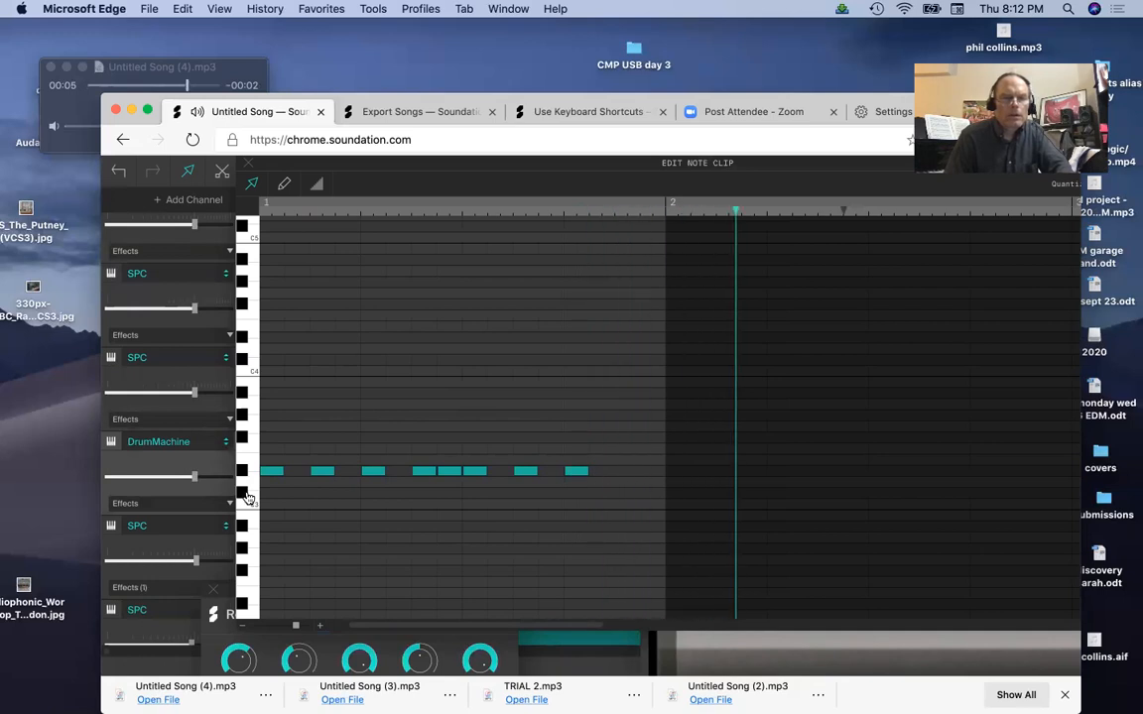
left_click(287, 495)
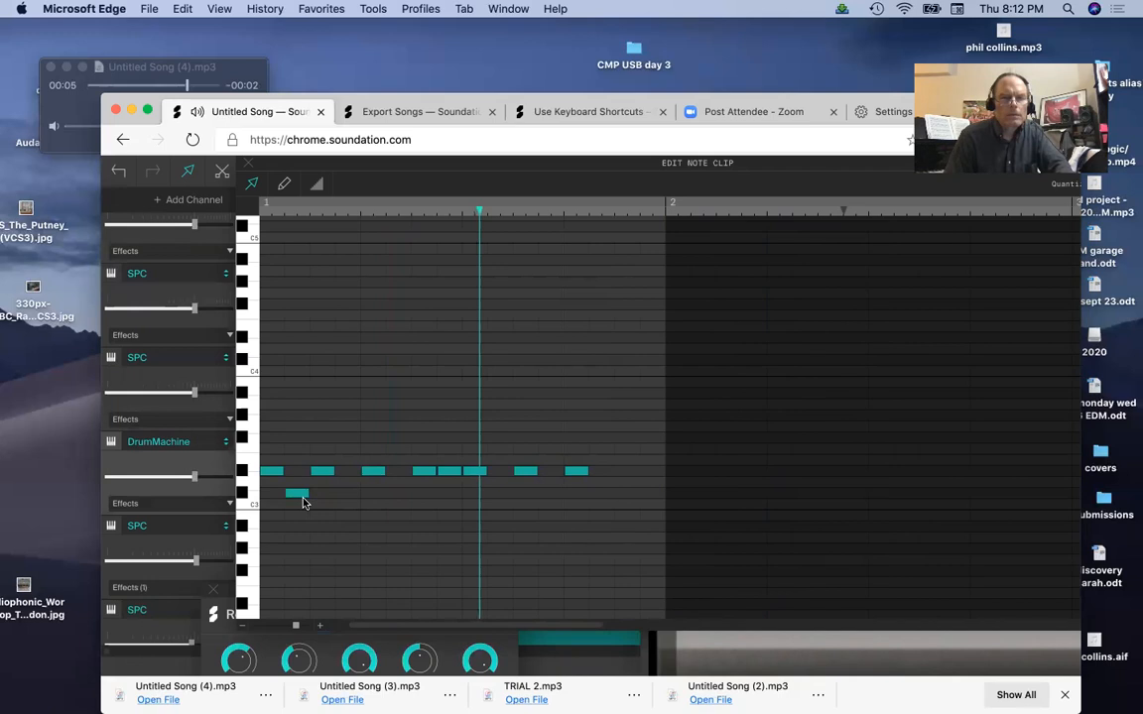
left_click(501, 495)
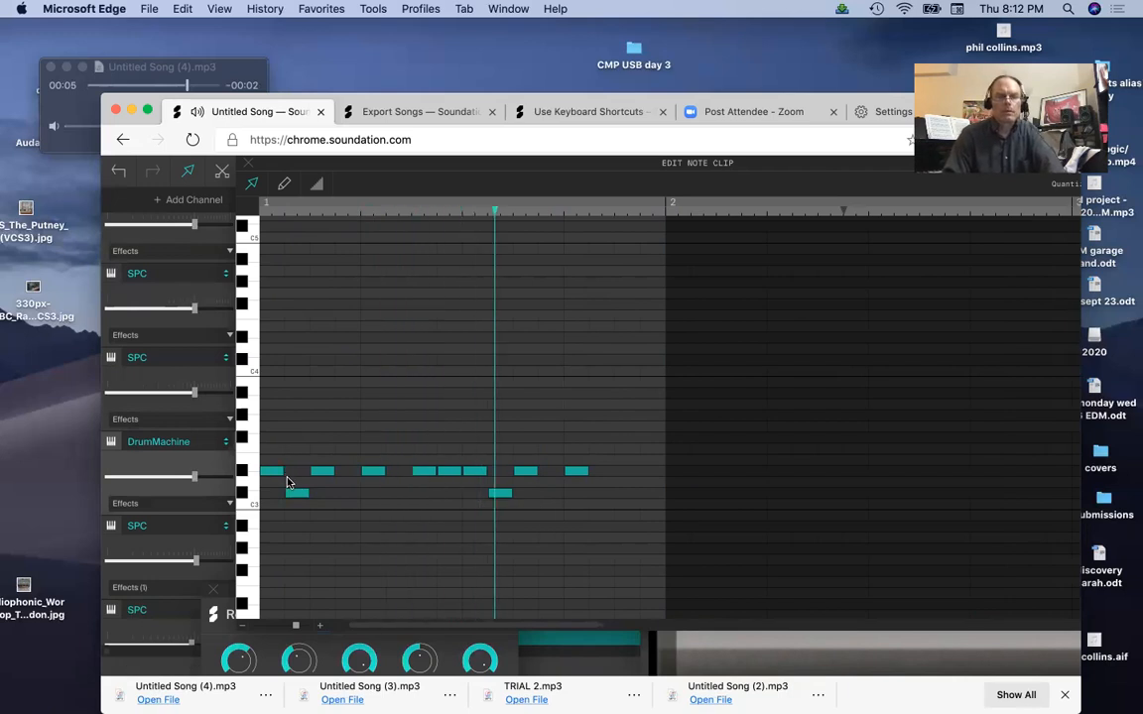
left_click(608, 495)
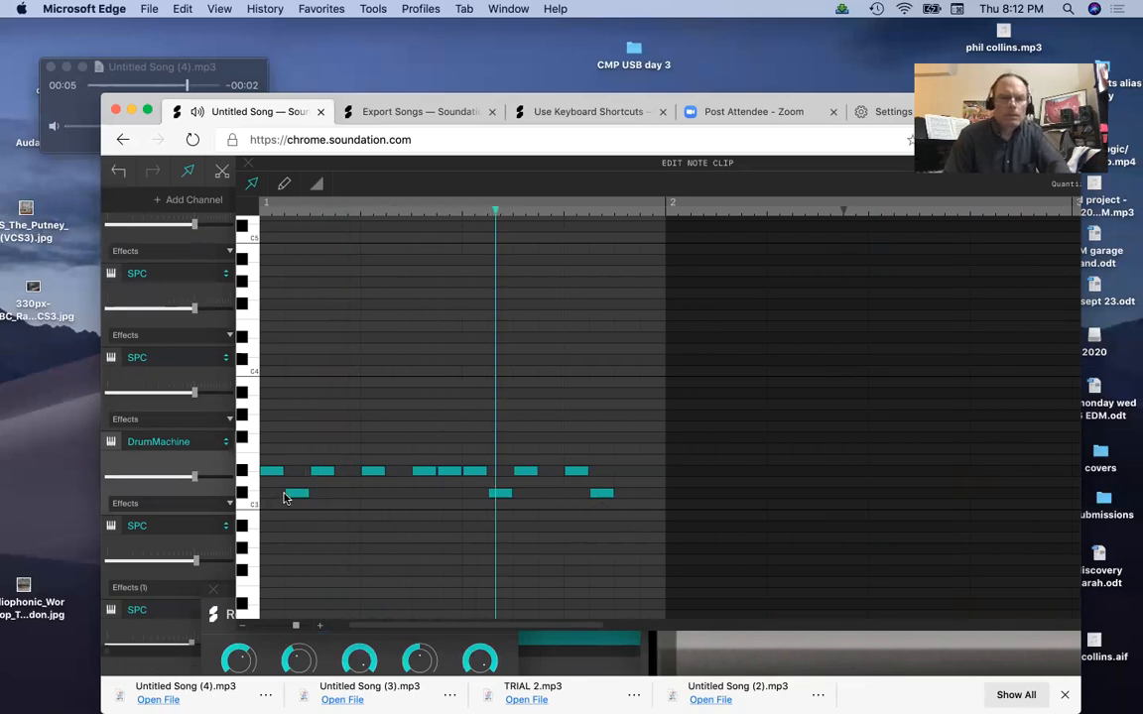
- Shift the first C#3 note slightly later than its sixteenth position and close the note editor
left_click_drag(293, 493, 300, 493)
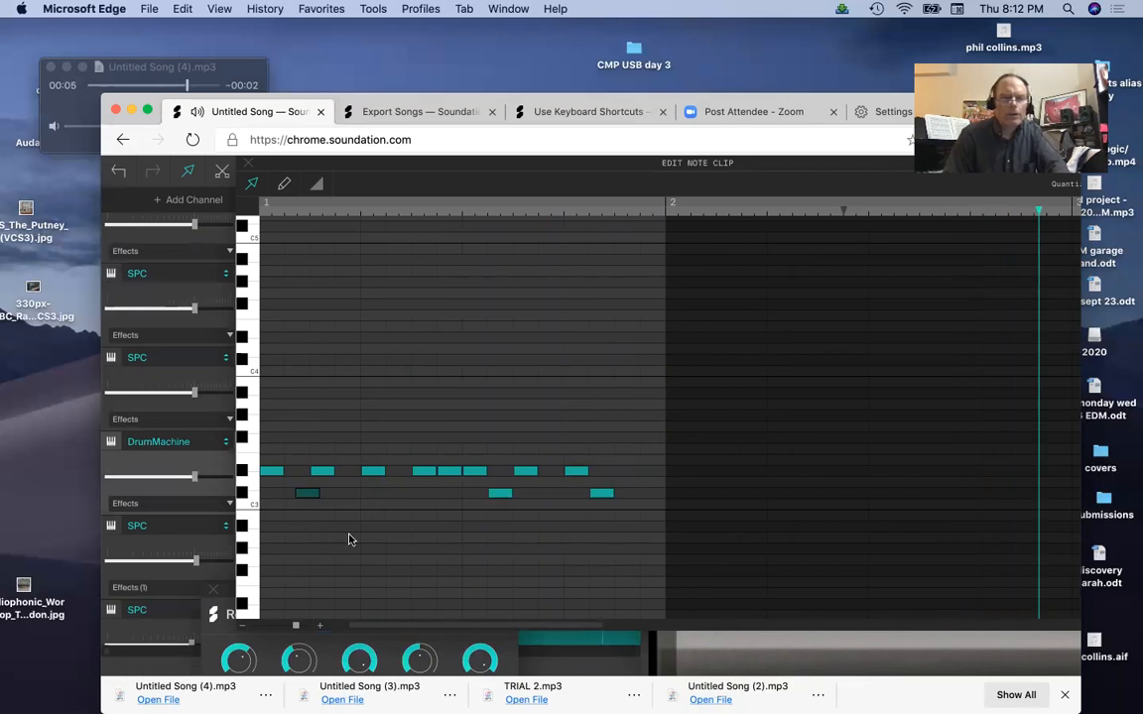
left_click_drag(311, 493, 586, 510)
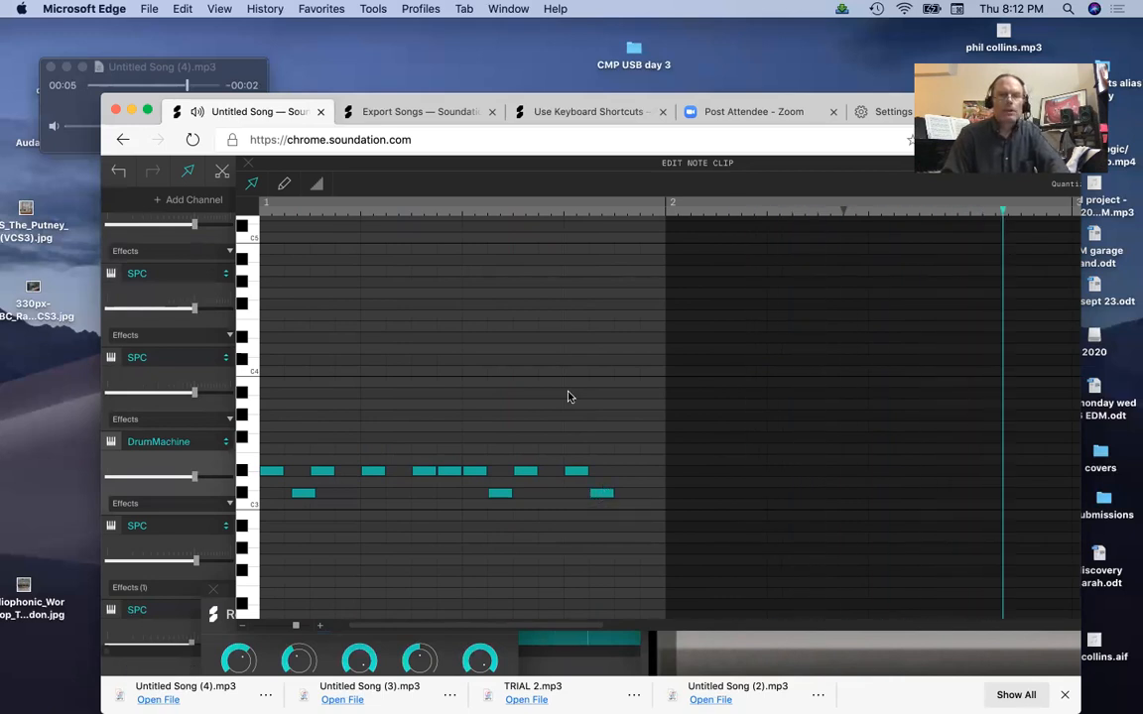
left_click(249, 163)
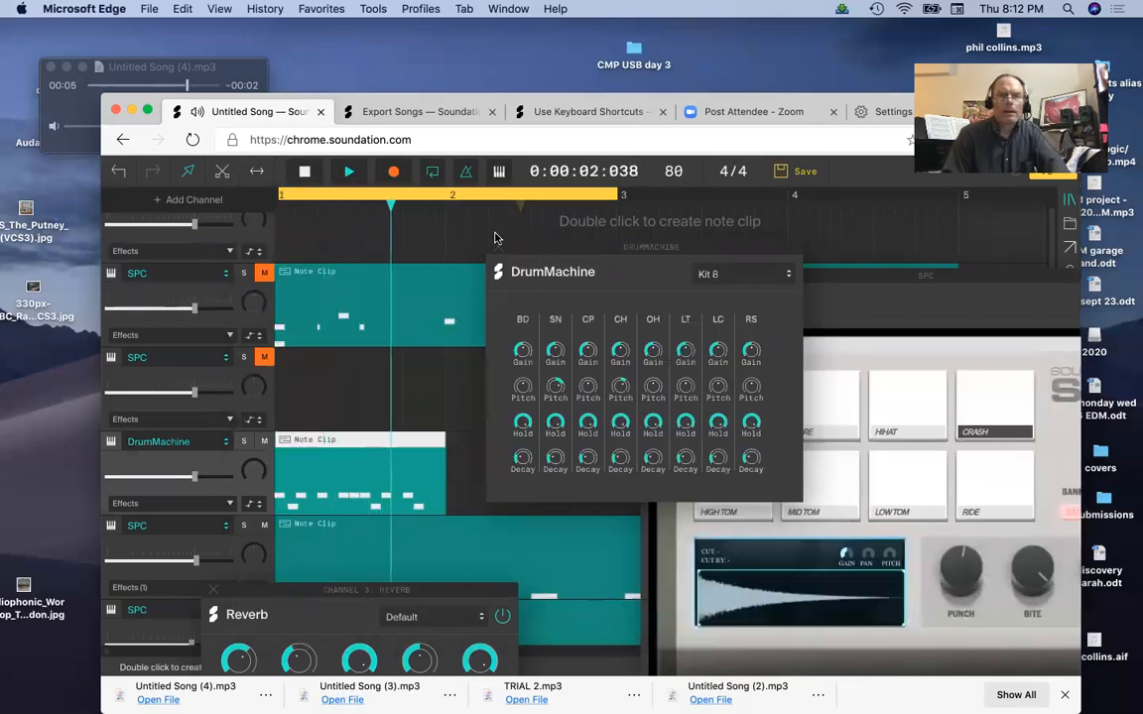
- Close the DrumMachine window and delete the note clip on the muted SPC channel
left_click(498, 247)
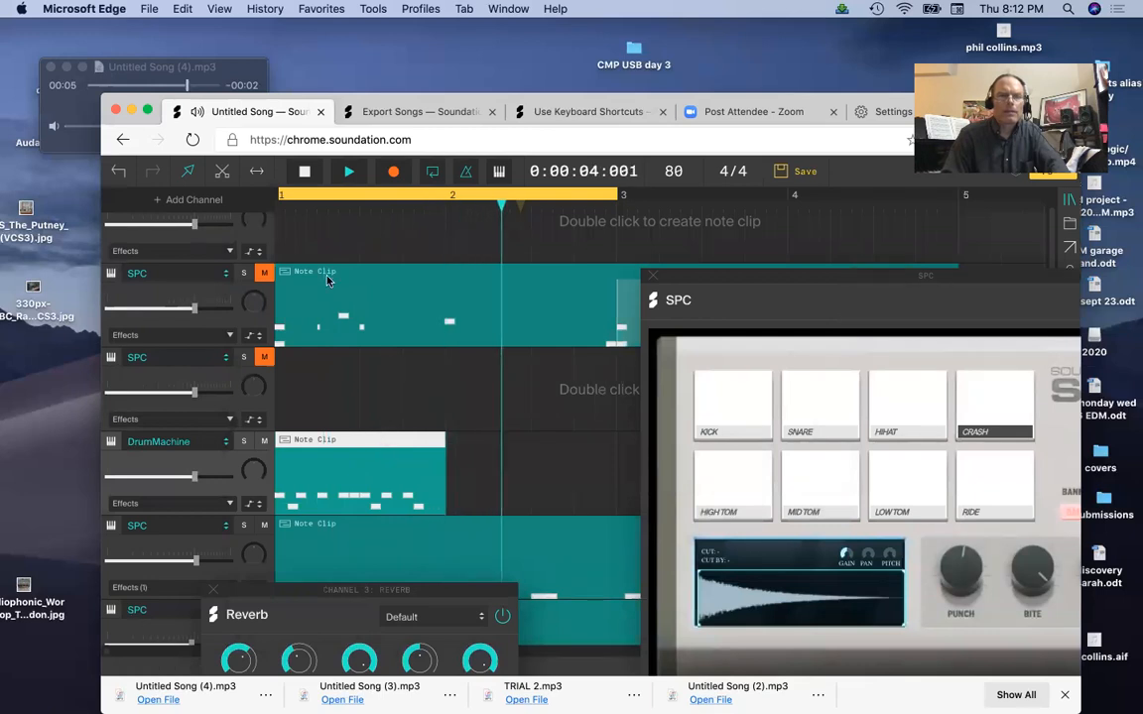
left_click(327, 276)
key("Delete")
- Copy the DrumMachine note clip and paste the copy at the start of bar 2
left_click(370, 452)
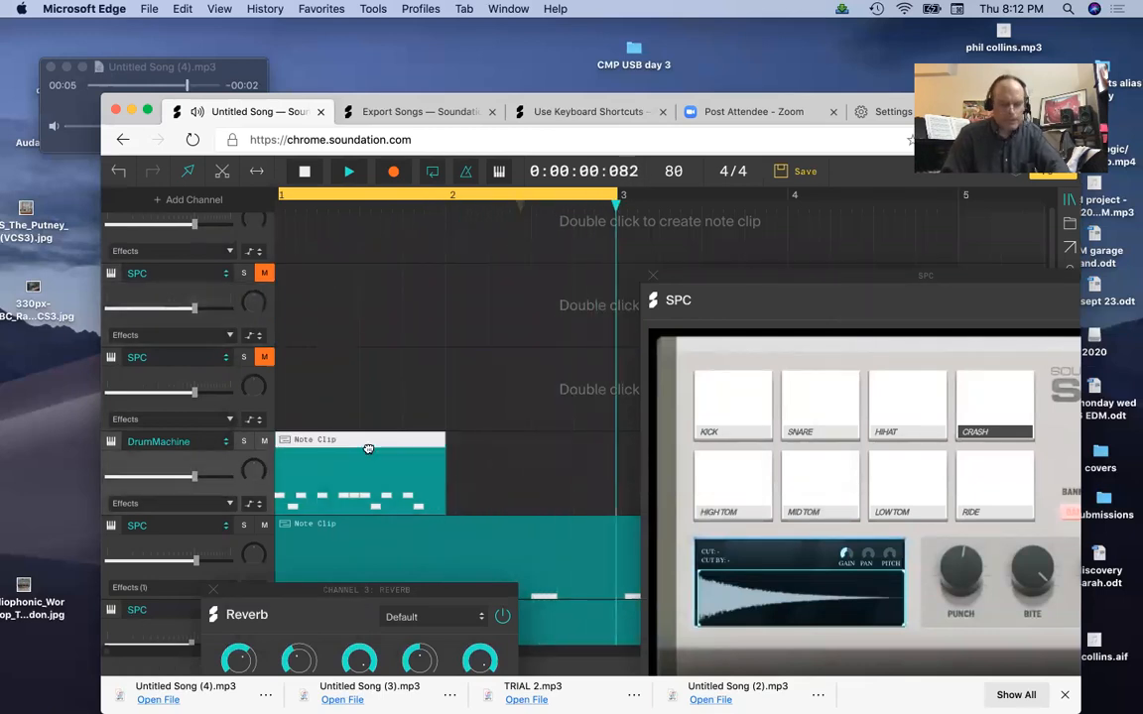
left_click(458, 450)
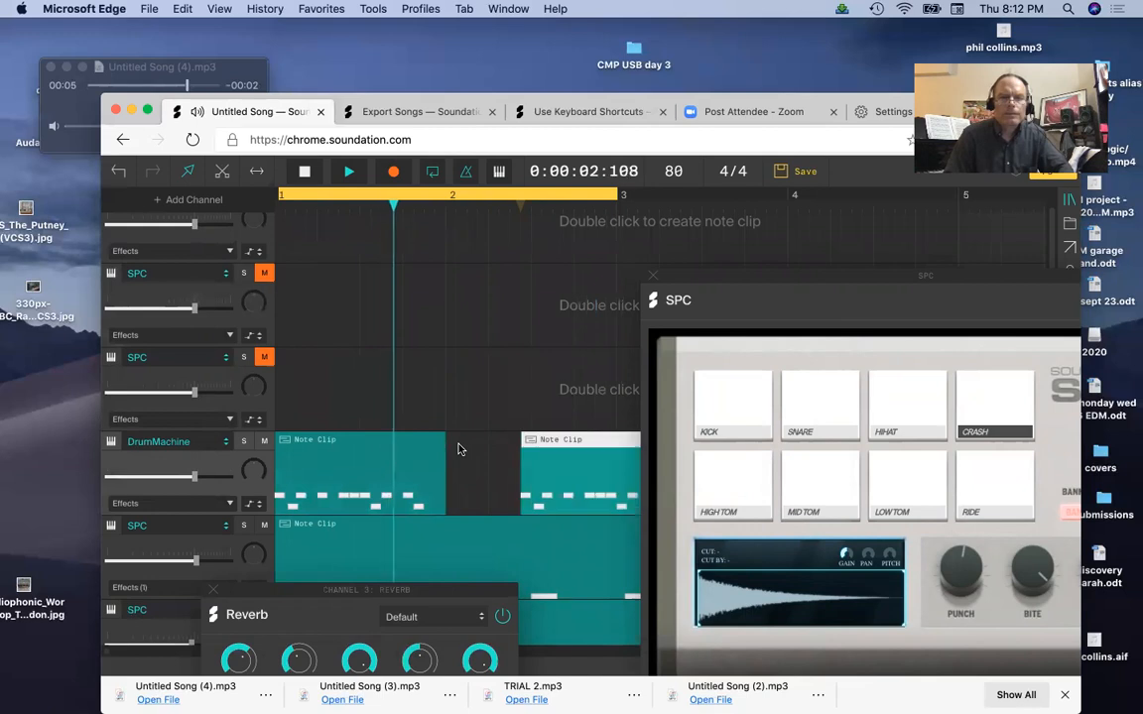
key("space")
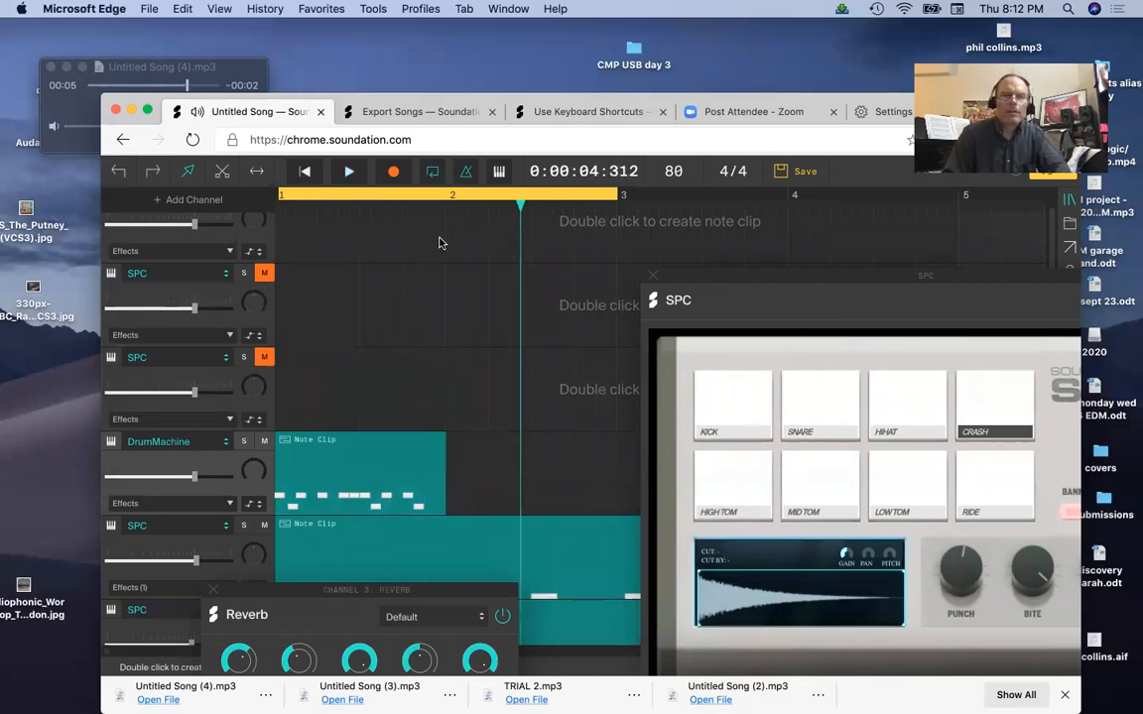
left_click(447, 204)
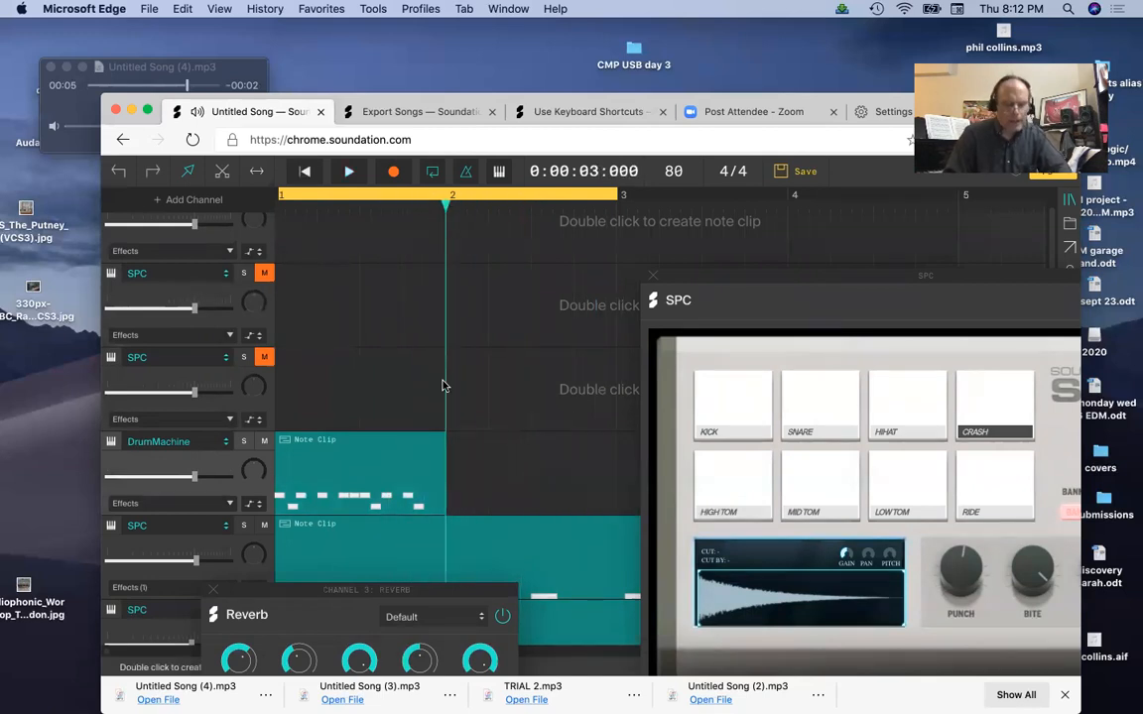
key("super+v")
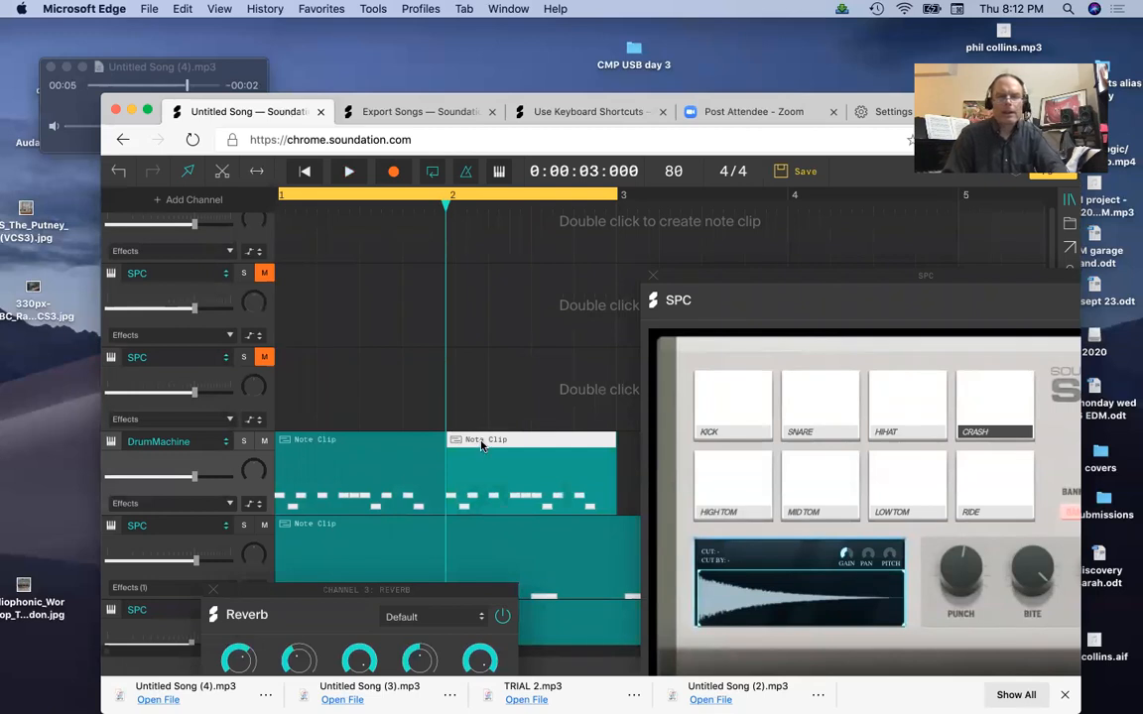
- In the bar 2 DrumMachine clip, add E3 on the eighth sixteenth and C#3 on the sixth, and delete the C#3 on the fourteenth
double_click(483, 445)
left_click(599, 412)
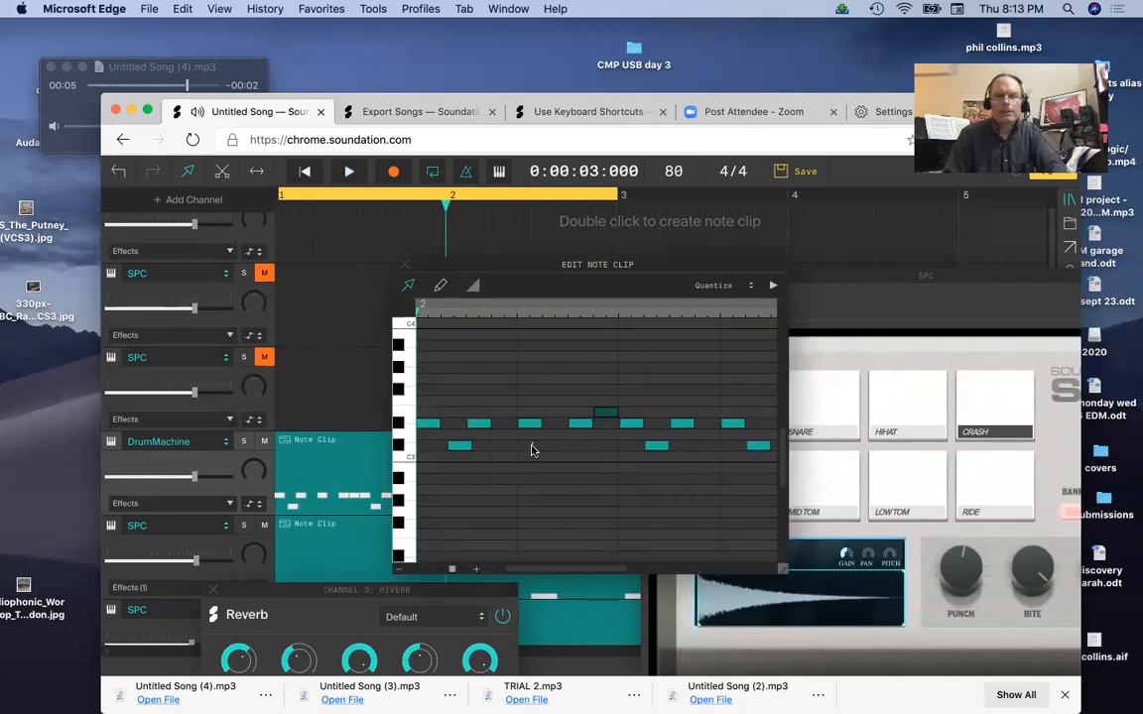
left_click(561, 449)
key("space")
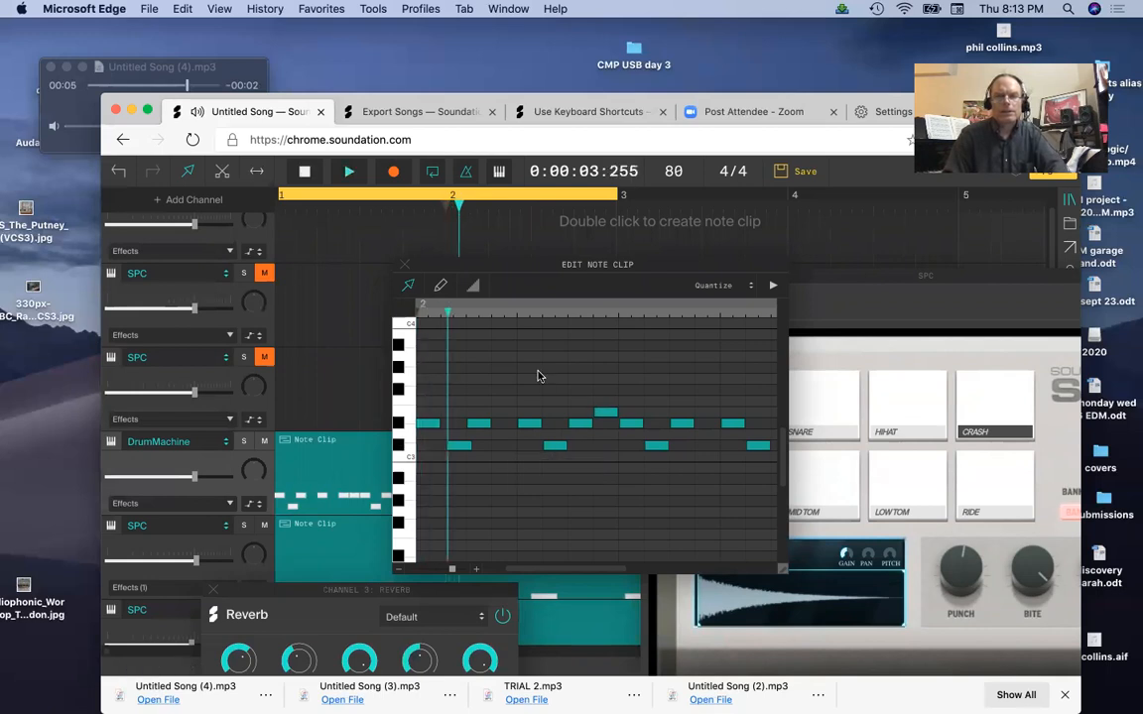
left_click(756, 447)
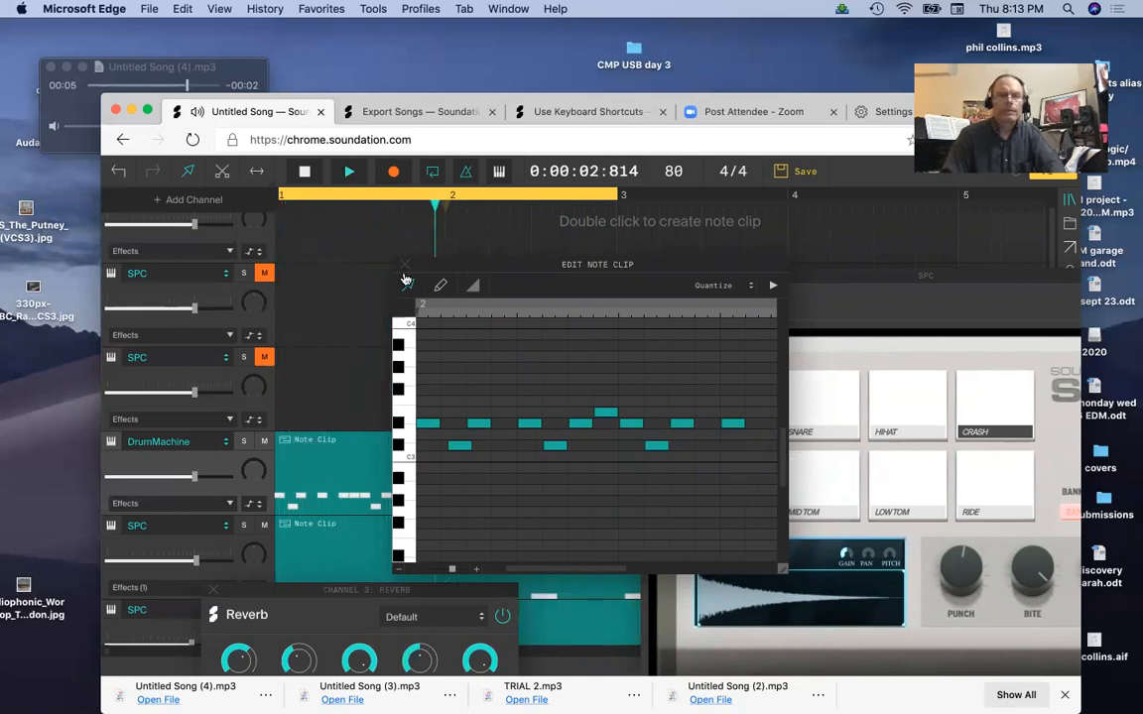
left_click(404, 265)
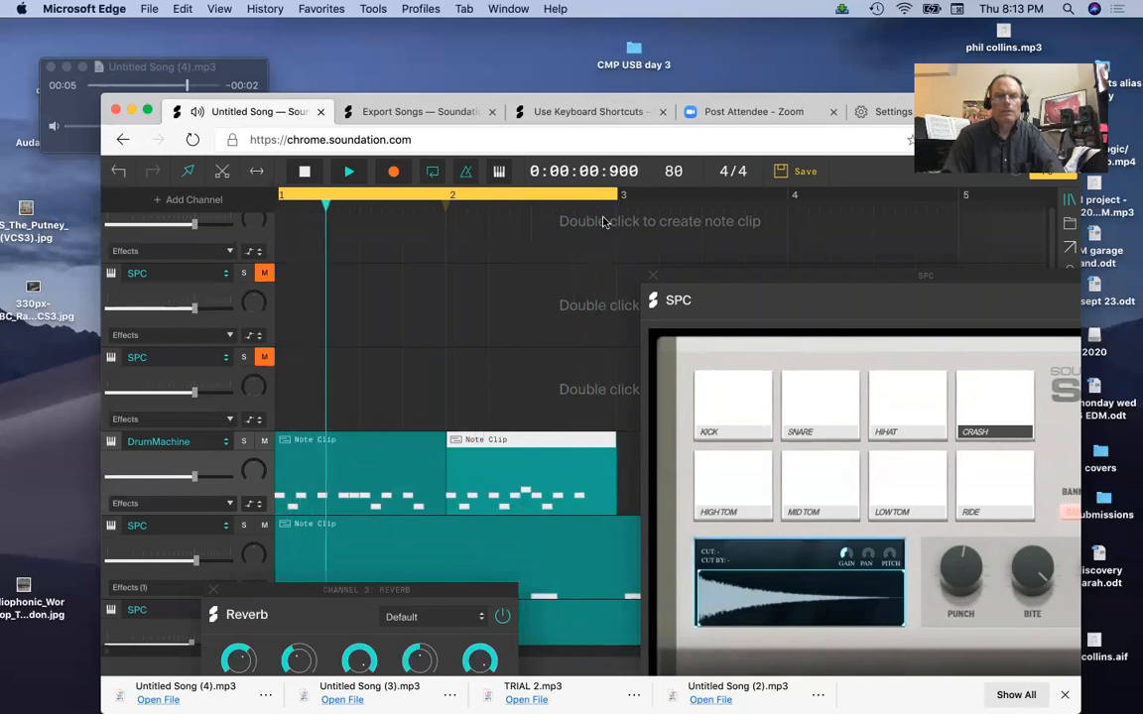
- Close the SPC window and move the Reverb window clear of the lower channels' clips
left_click(652, 275)
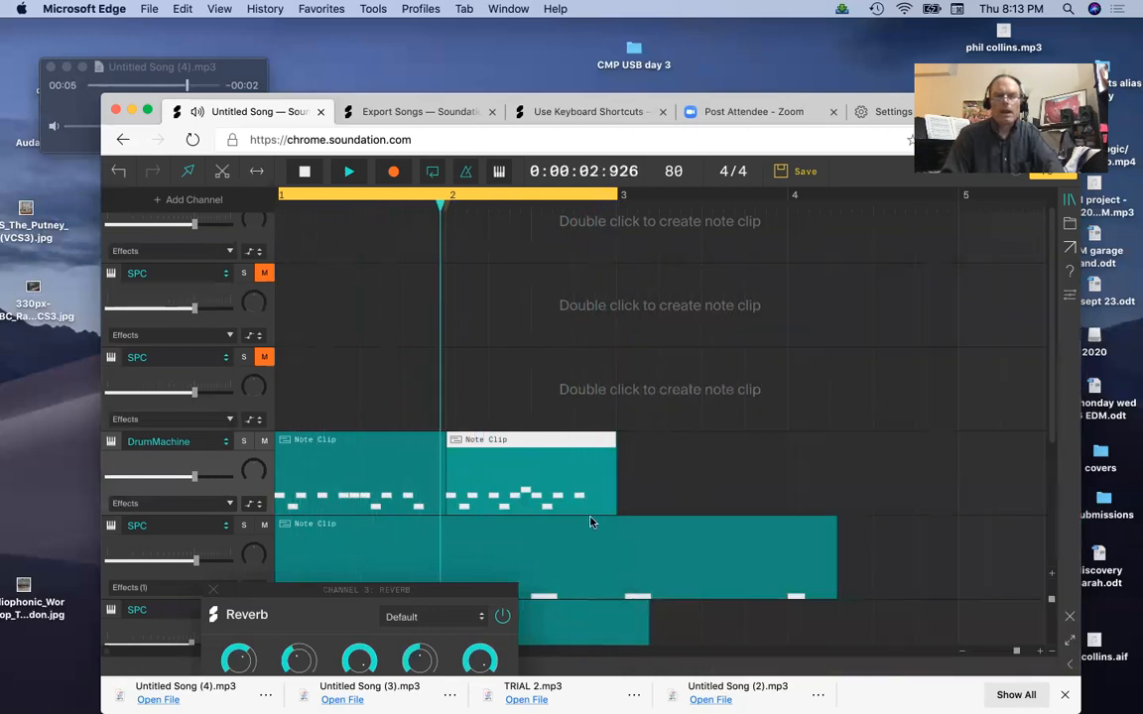
left_click_drag(289, 591, 206, 645)
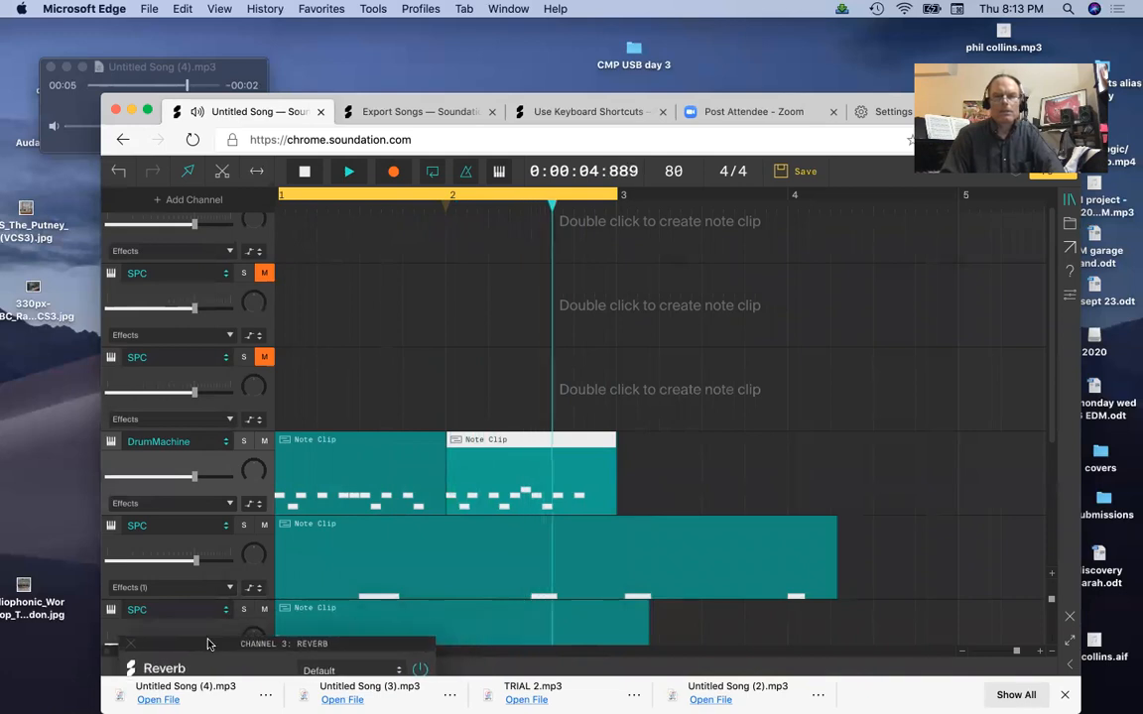
scroll(315, 375, "down", 4)
scroll(316, 375, "up", 1)
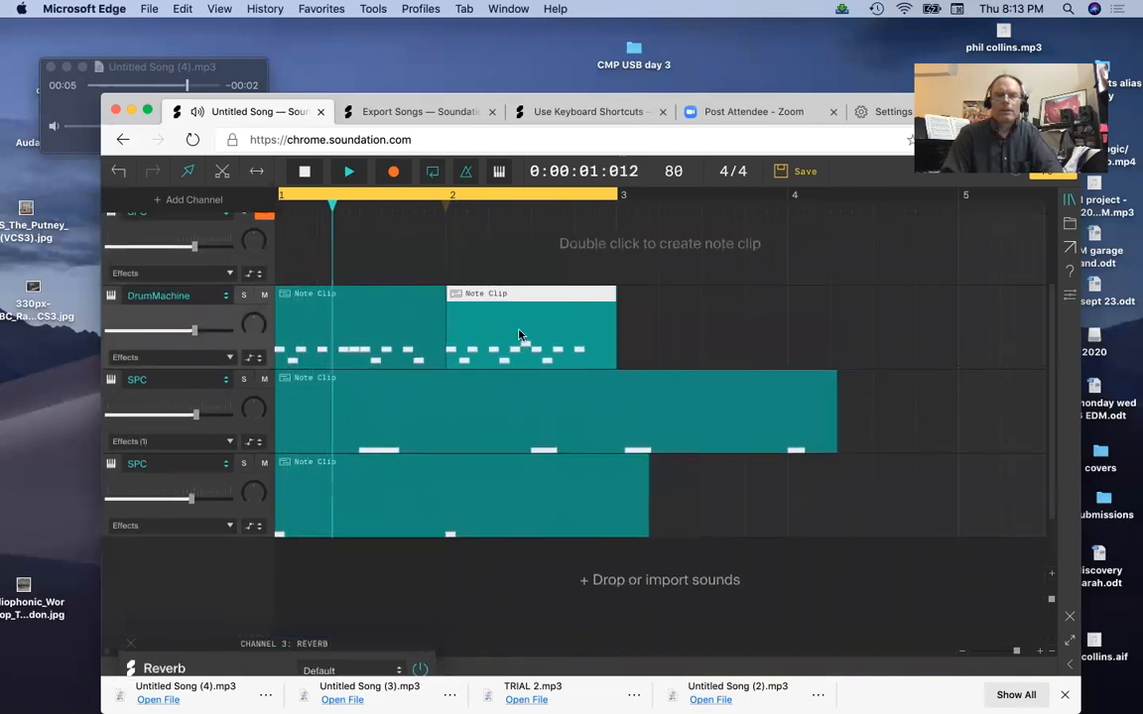
- Try to shorten the two DrumMachine clips and the two SPC clips together
left_click(418, 304)
left_click(490, 305, "shift")
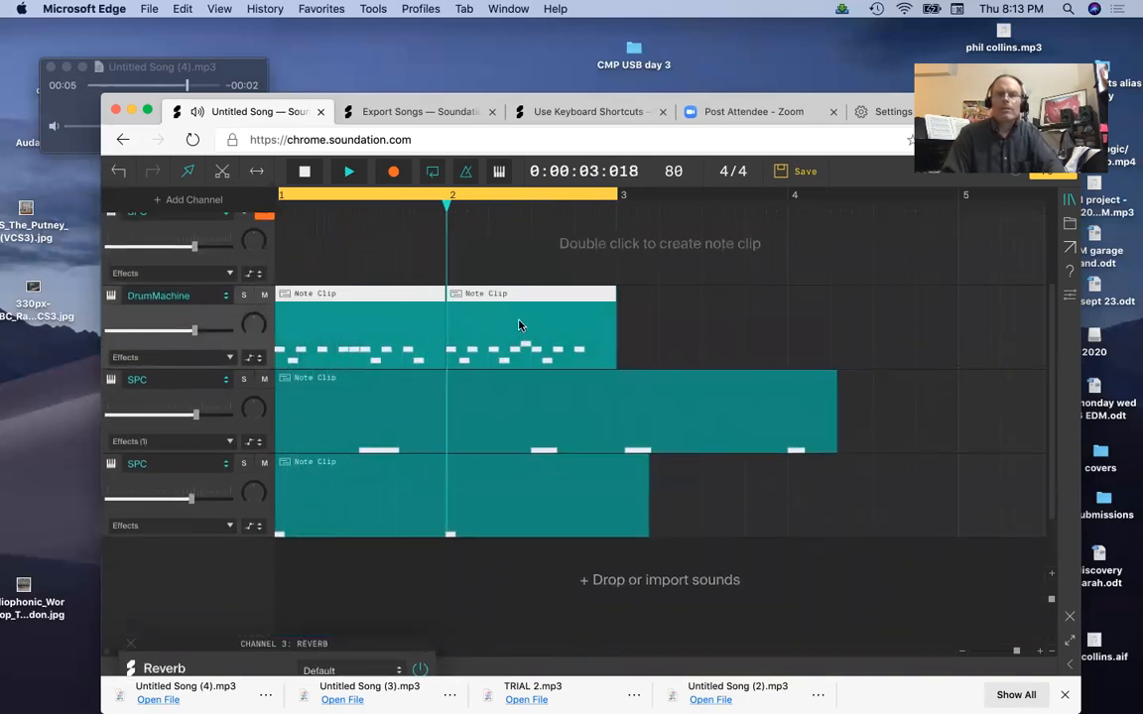
left_click(575, 419, "shift")
left_click(586, 468, "shift")
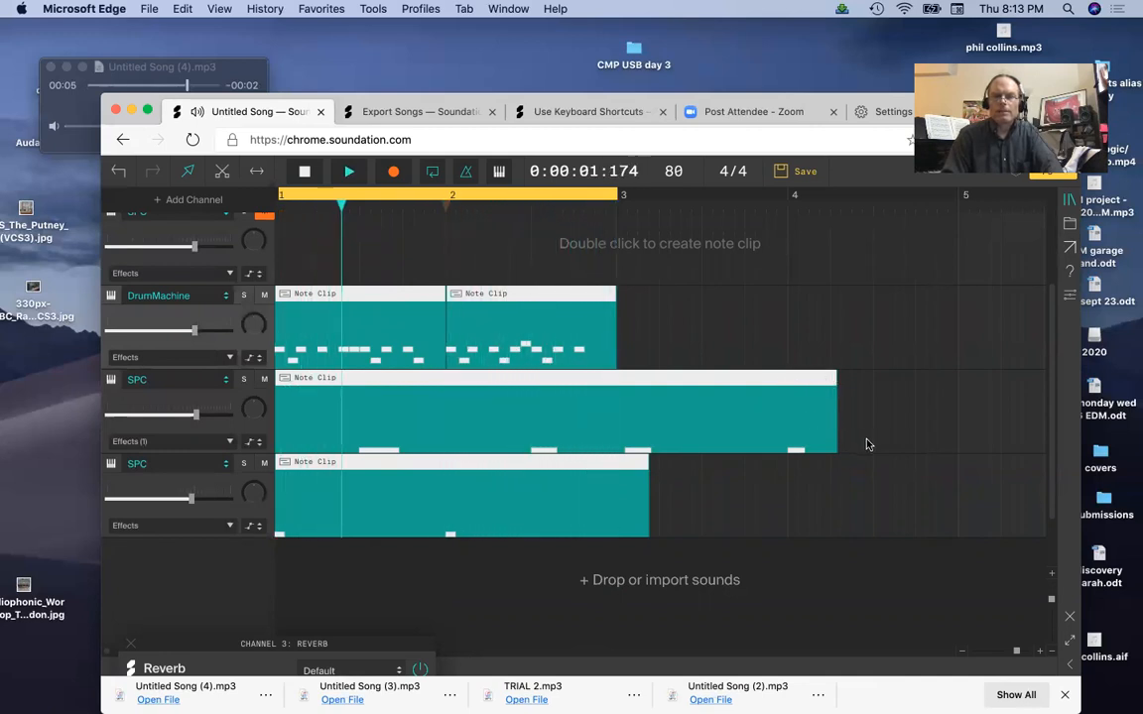
left_click_drag(837, 449, 780, 442)
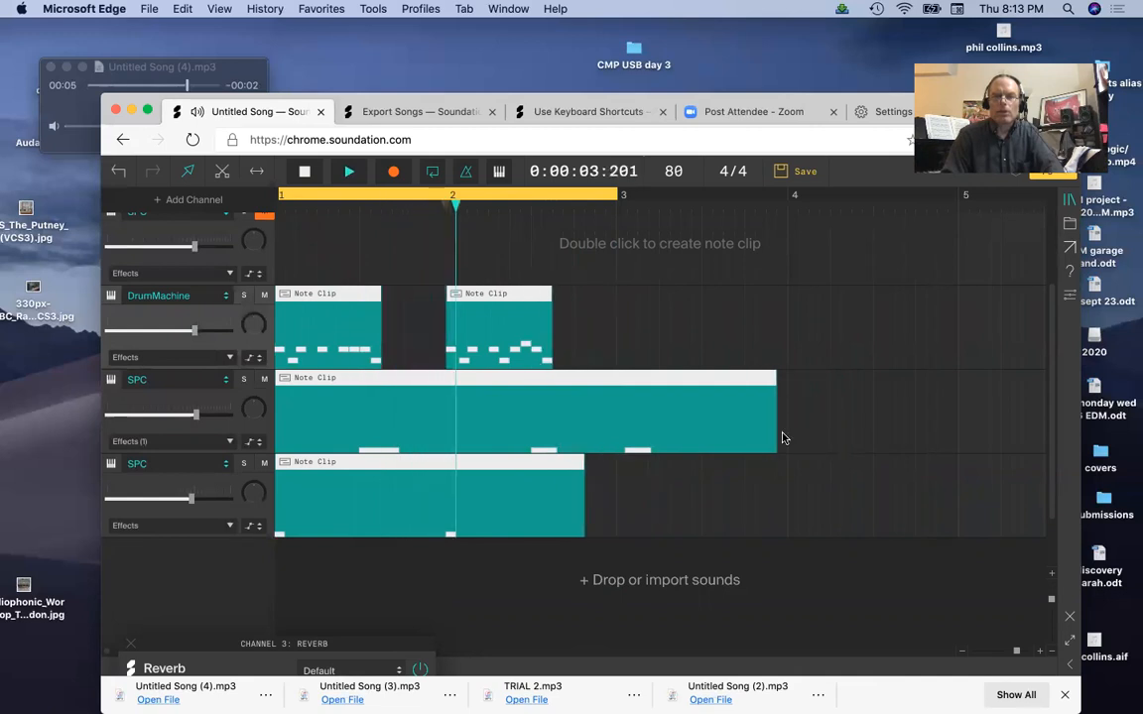
key("super+z")
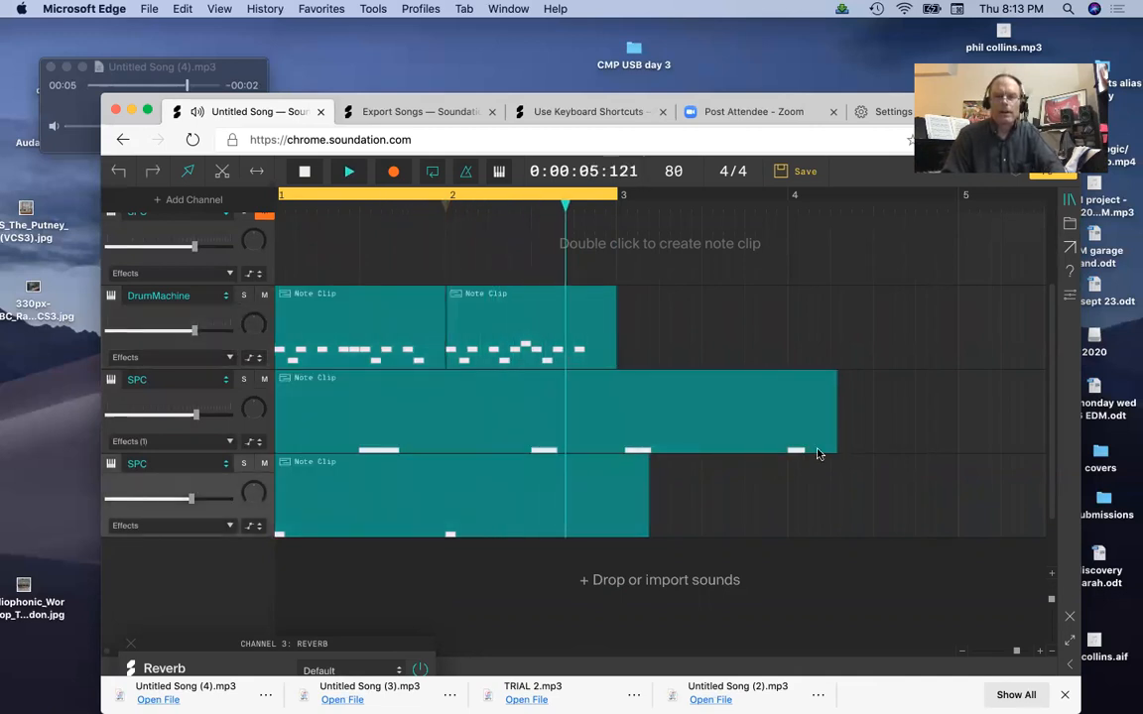
- Trim the note clips on both lower SPC channels so they end at the start of bar 3
left_click(834, 450)
left_click_drag(830, 449, 615, 447)
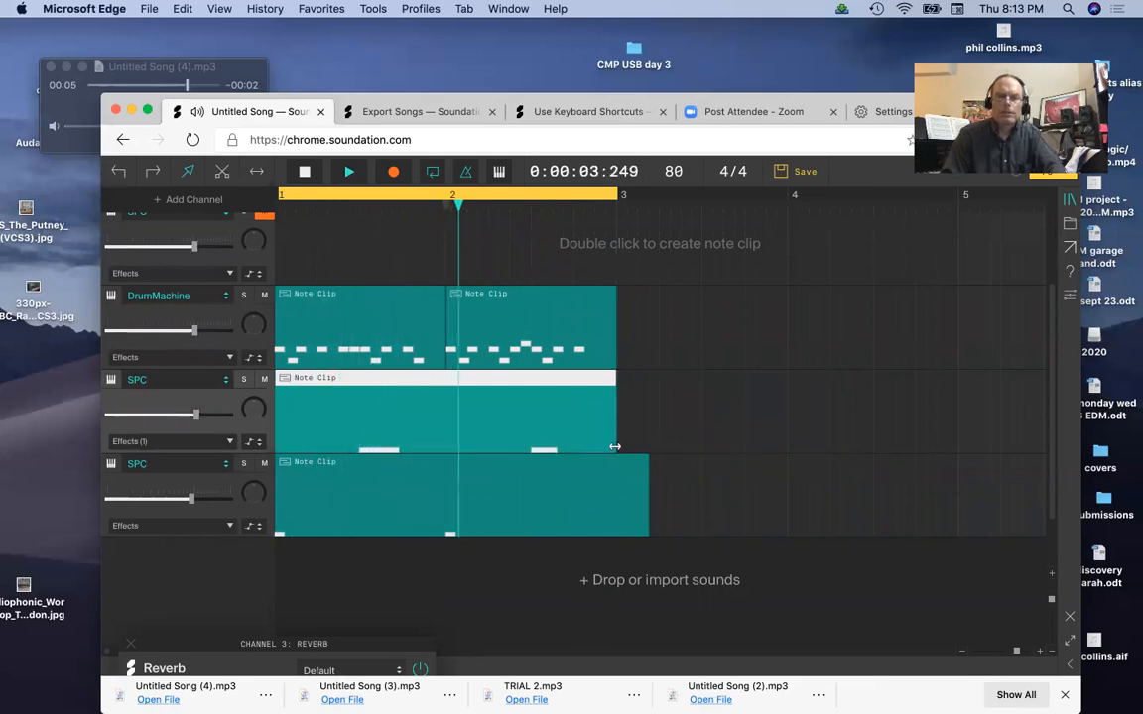
left_click_drag(650, 523, 311, 289)
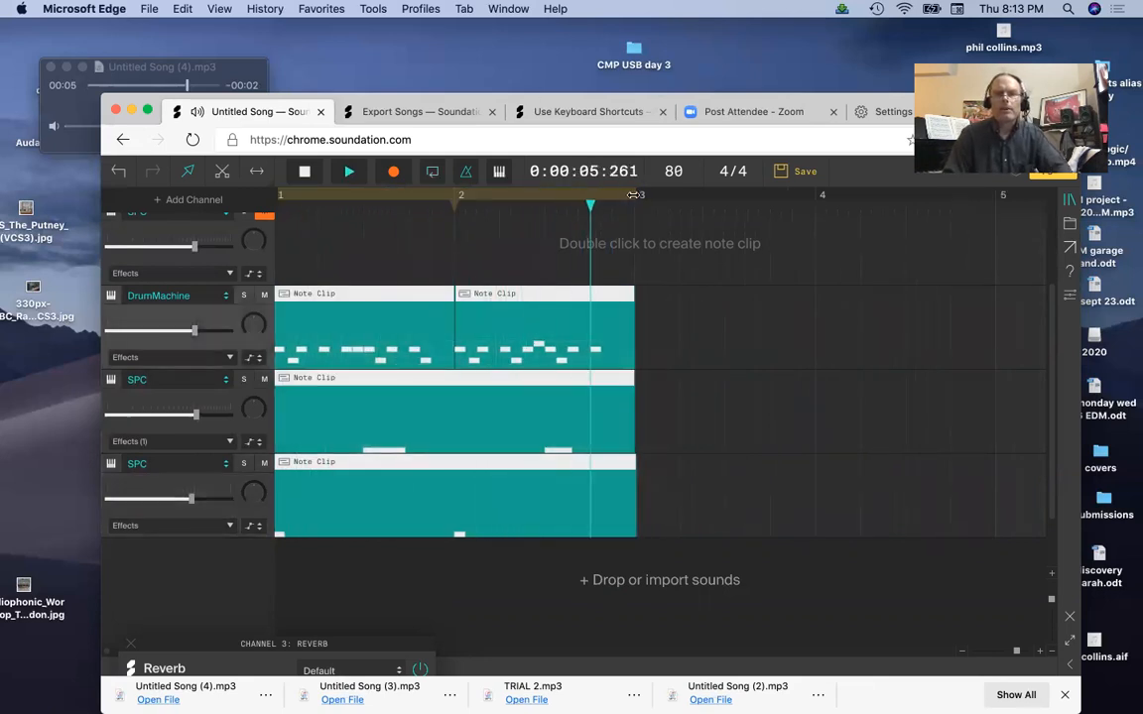
- Duplicate the DrumMachine and SPC clips of the first two bars to the start of bar 3 and turn off looping
left_click(638, 194)
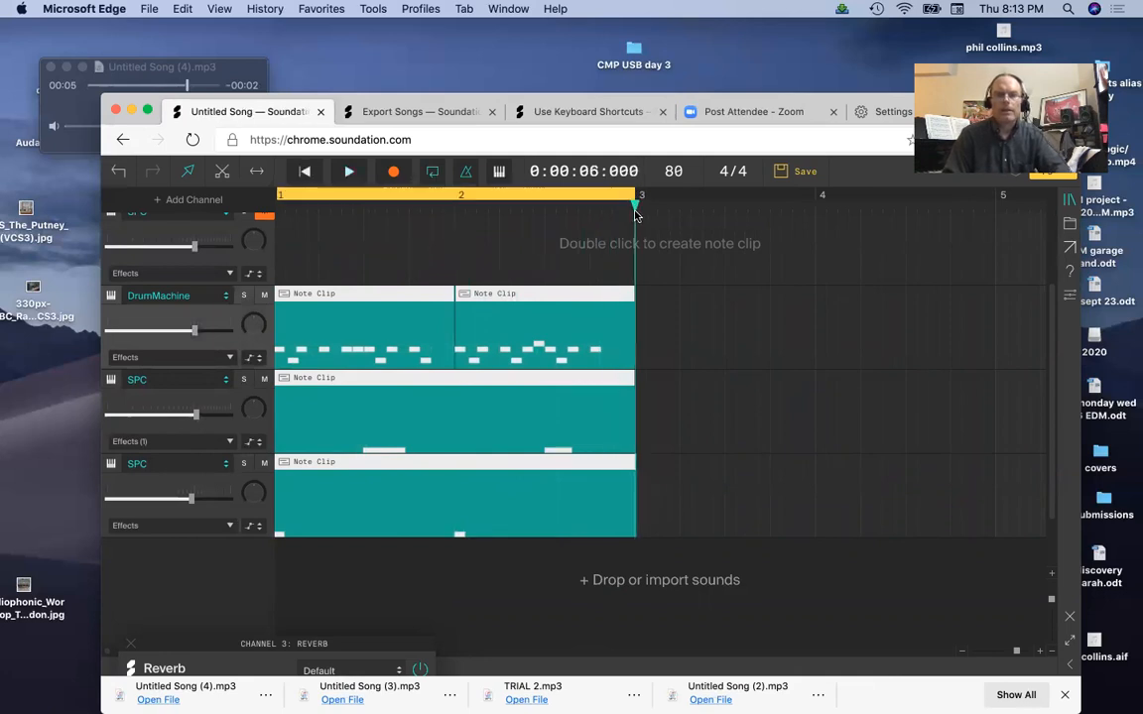
key("super+d")
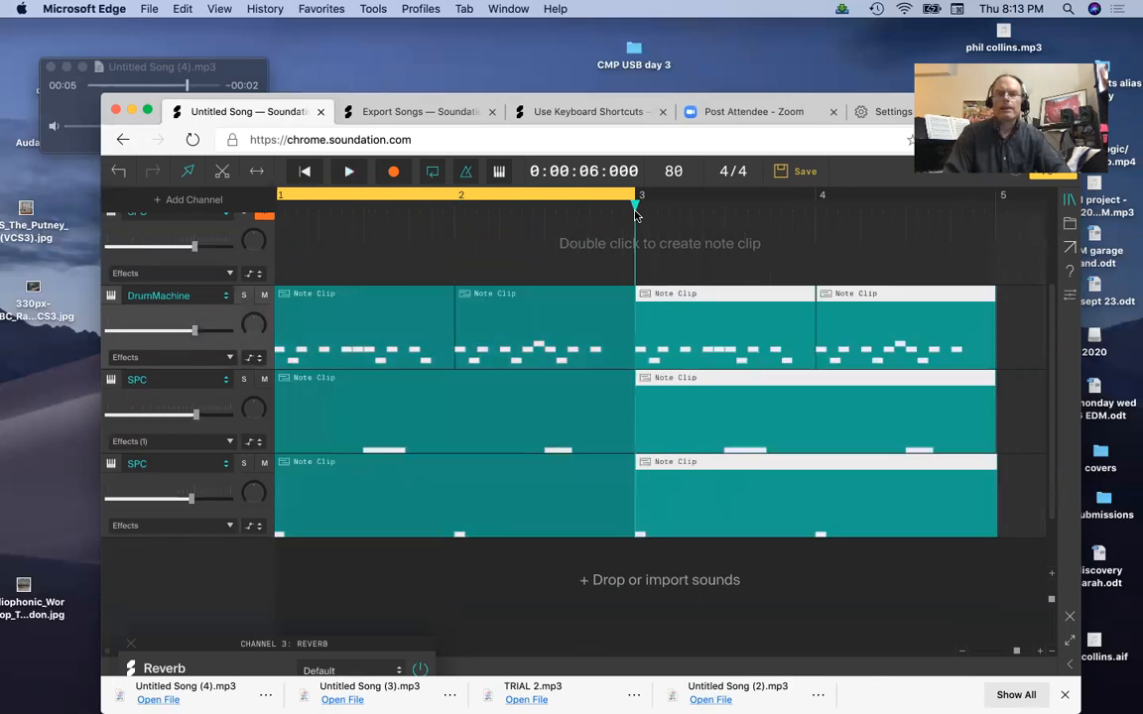
left_click(473, 194)
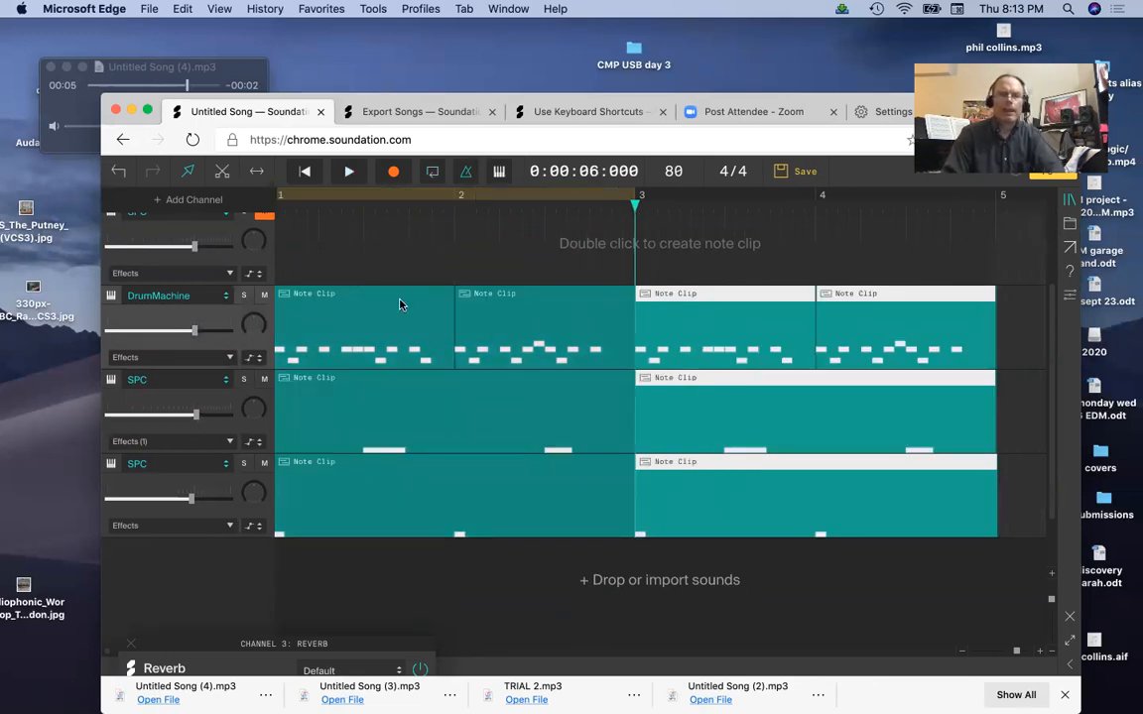
- Add a new instrument channel below the last SPC channel
left_click(209, 585)
right_click(208, 576)
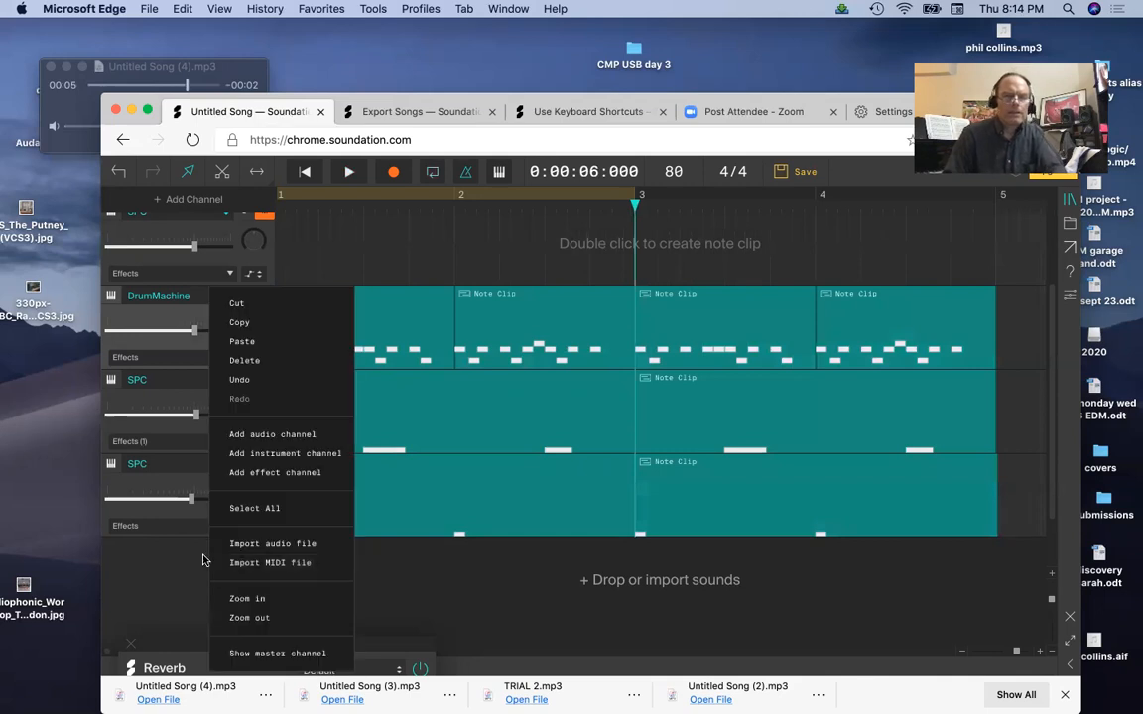
left_click(164, 536)
right_click(147, 601)
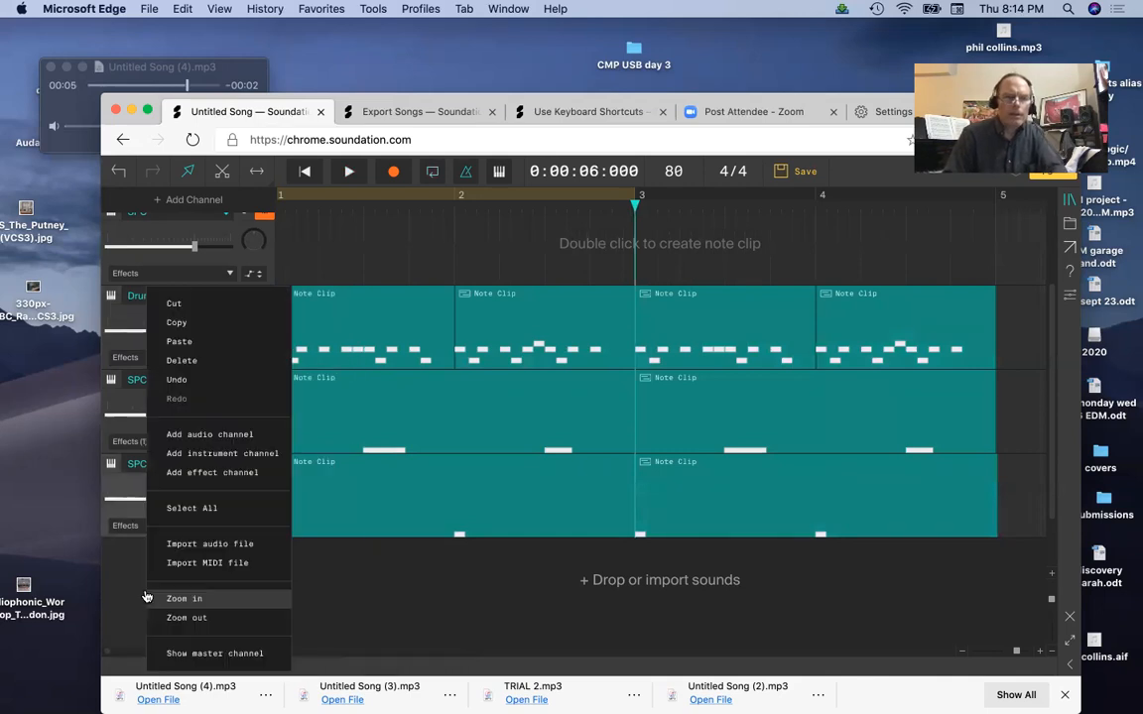
left_click(214, 454)
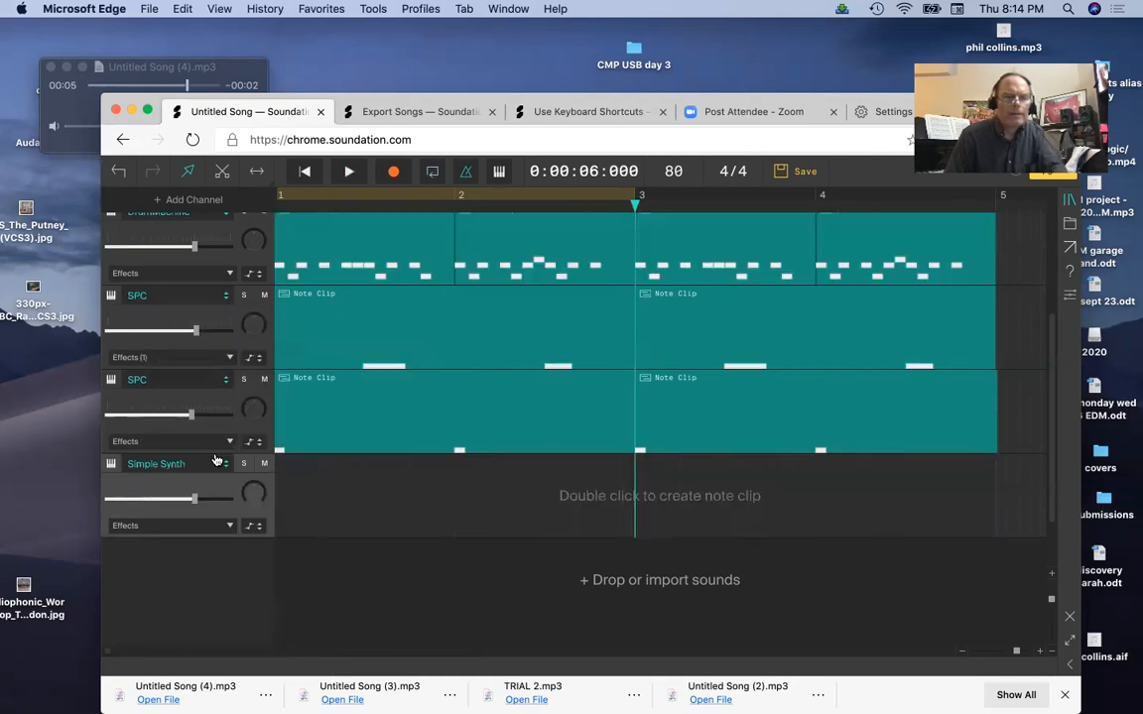
- Set the new channel's instrument to The Wub Machine and move its window clear of the first bar
left_click(181, 464)
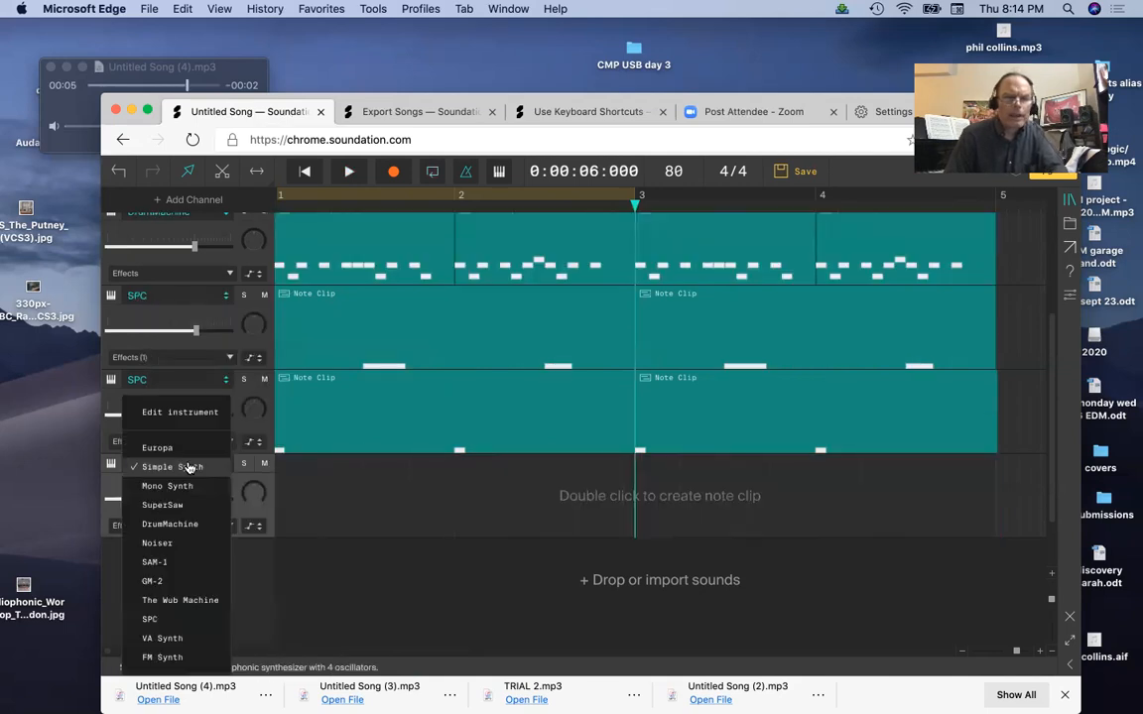
left_click(173, 600)
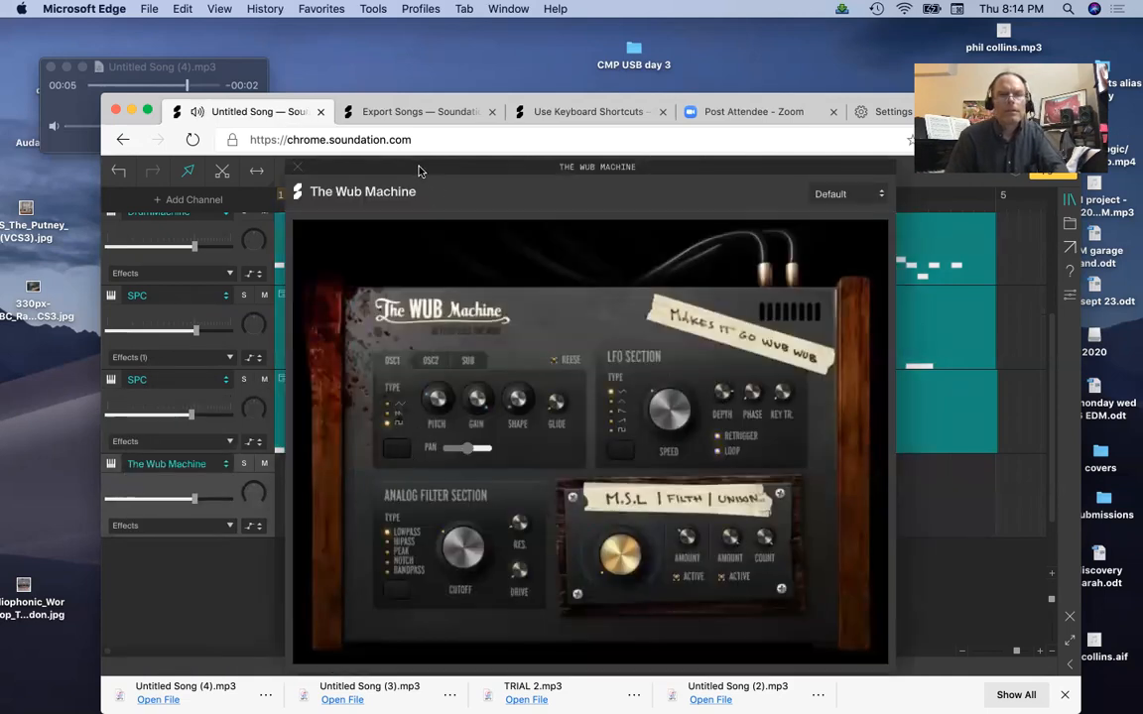
left_click_drag(432, 167, 655, 195)
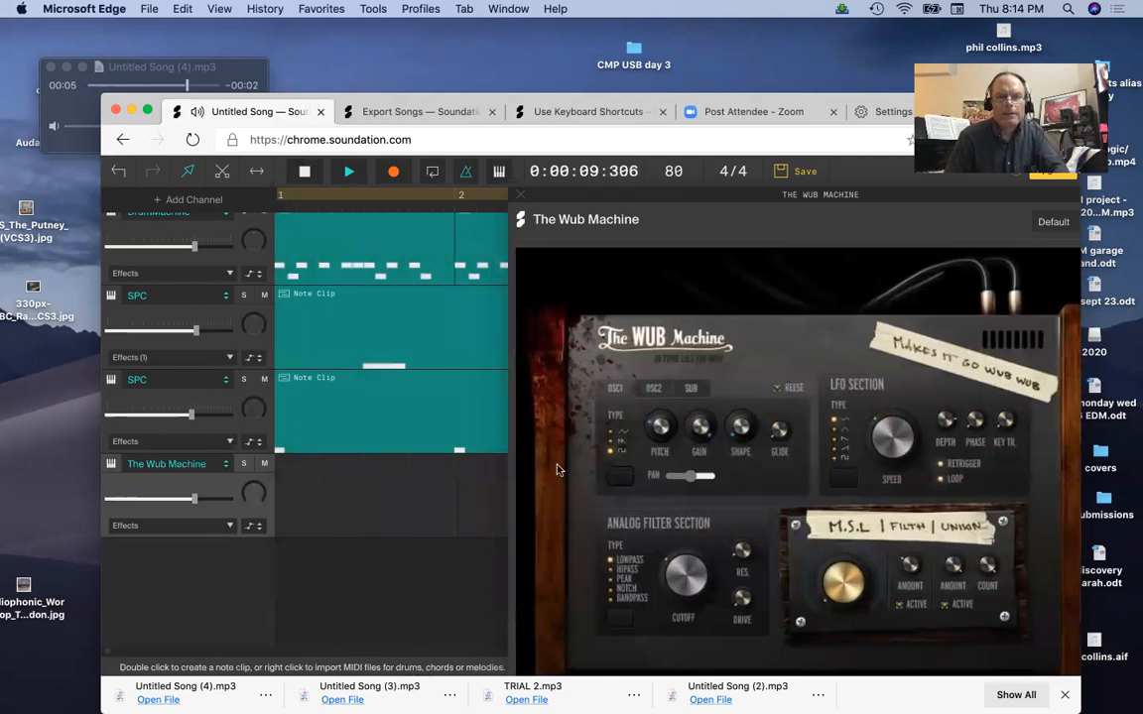
- Audition The Wub Machine's F# on the virtual keyboard and close the keyboard
left_click(499, 170)
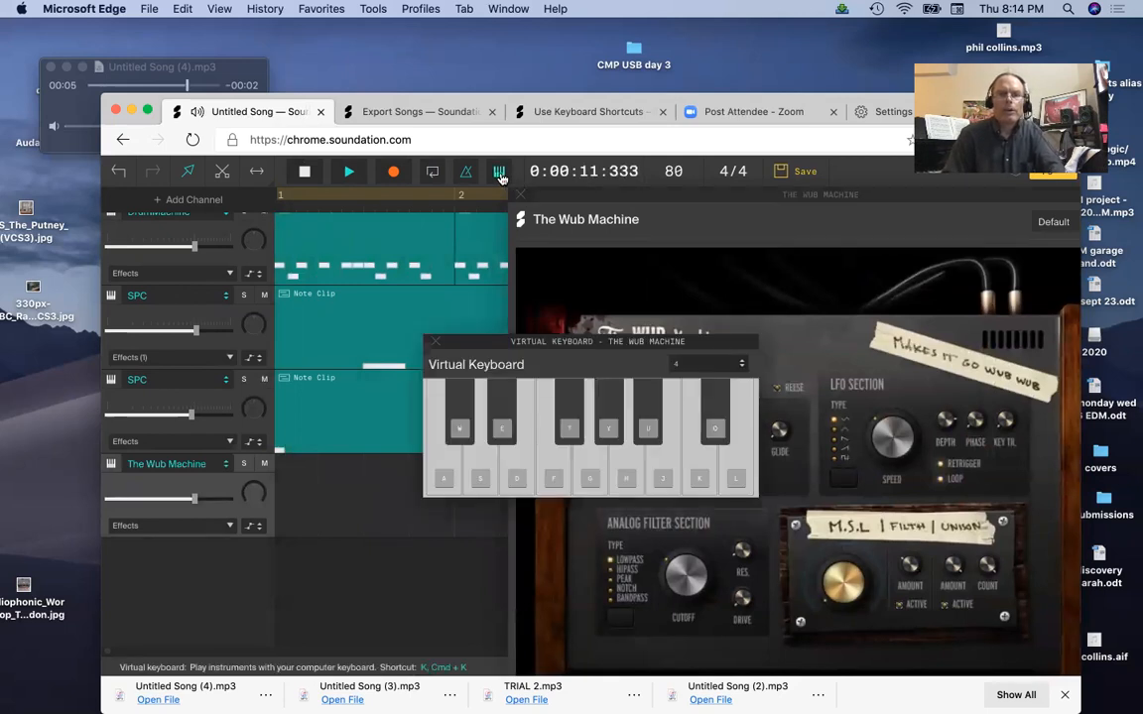
left_click(566, 437)
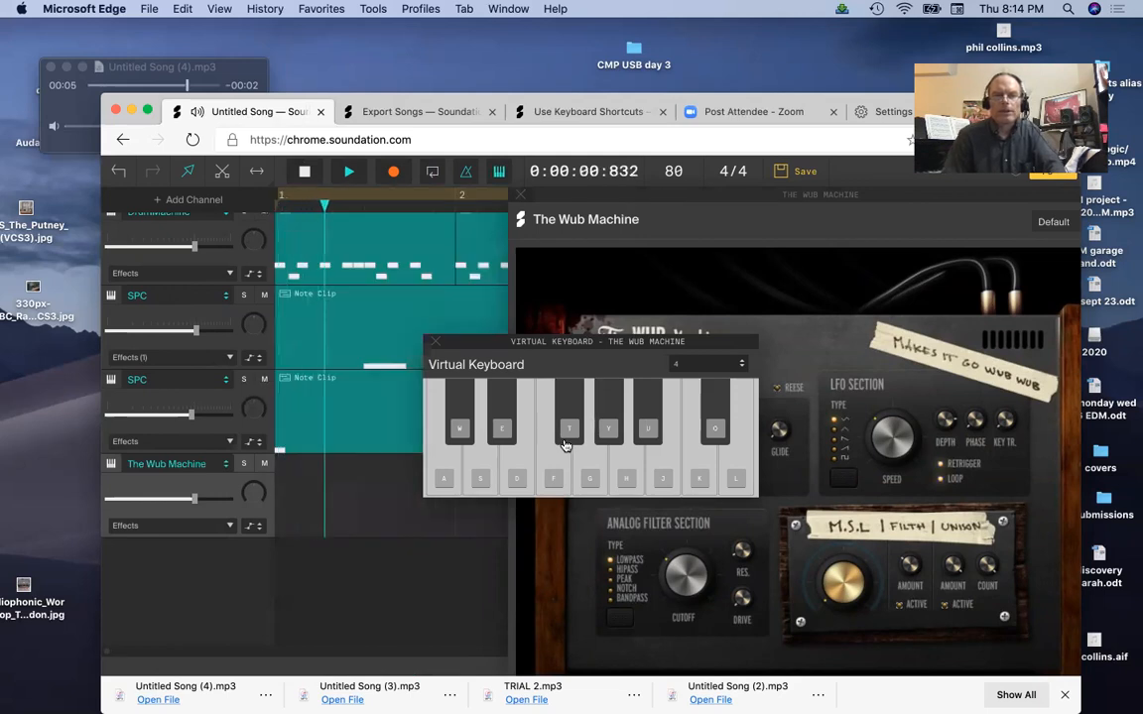
left_click(565, 446)
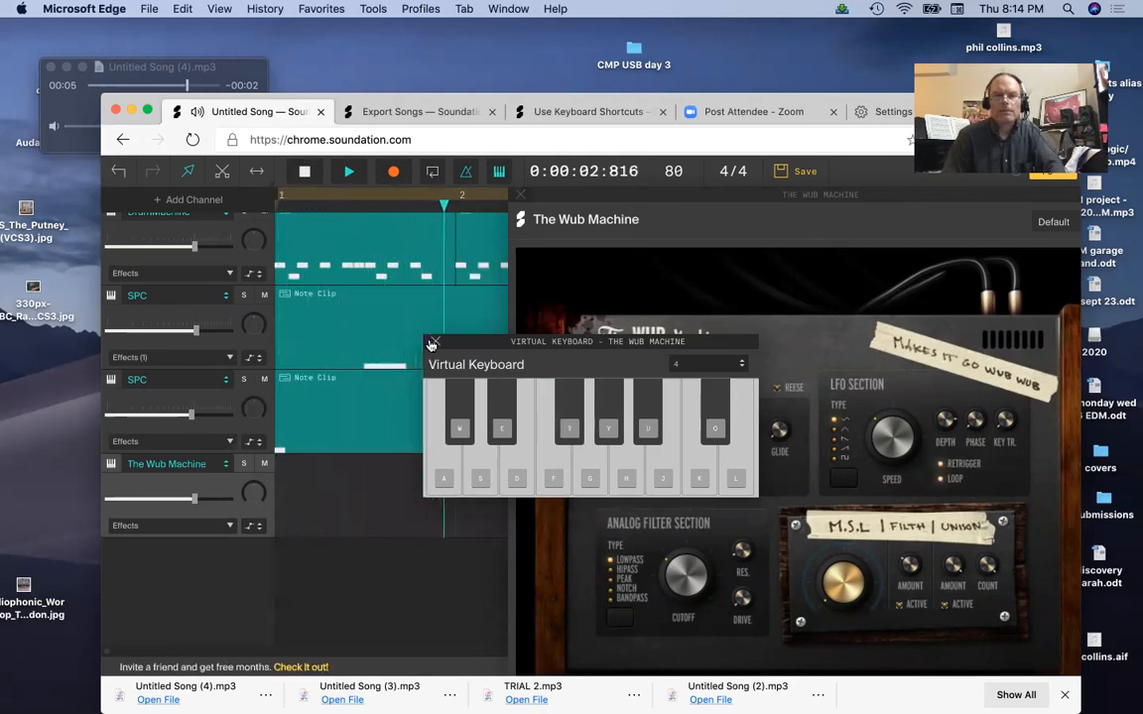
left_click(435, 341)
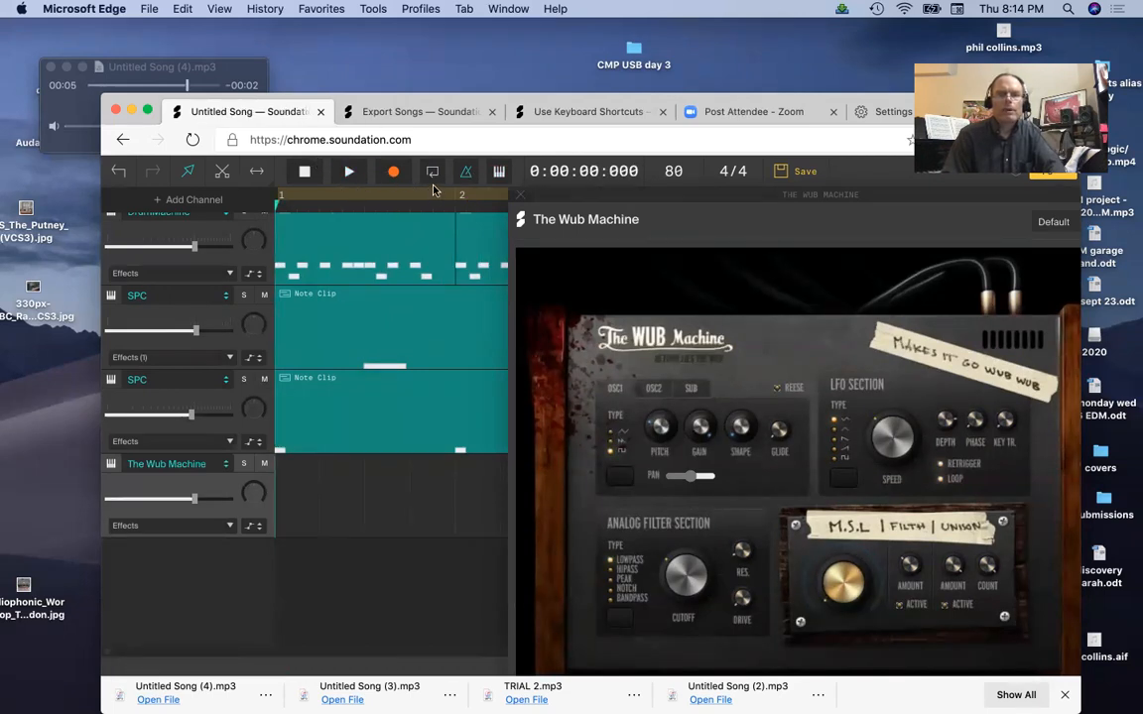
- Record a four-bar Wub Machine part alternating D# and C on the virtual keyboard, stop recording and close the keyboard
left_click(500, 172)
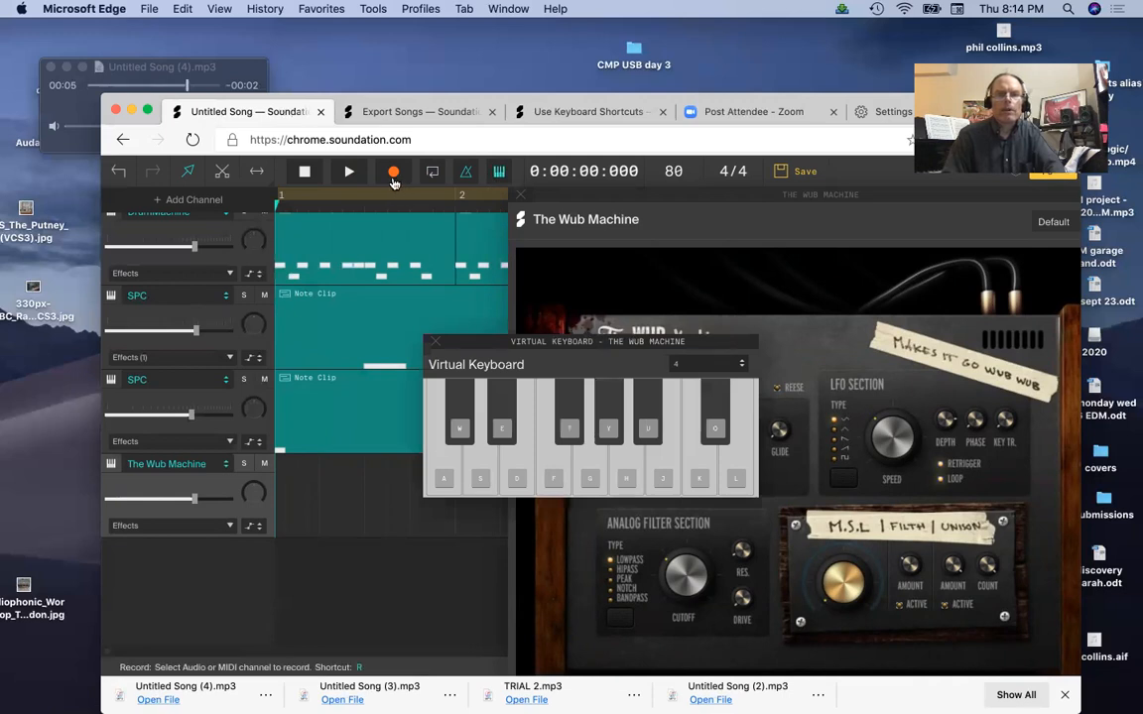
left_click(393, 178)
left_click(504, 433)
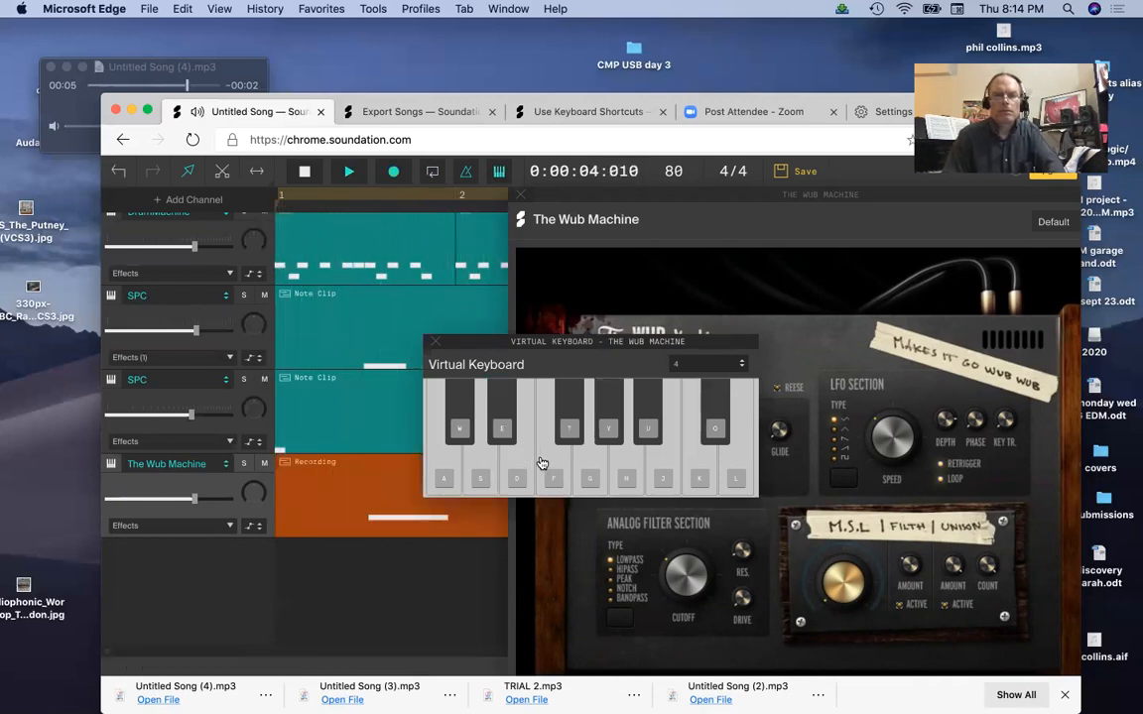
key("a")
key("e")
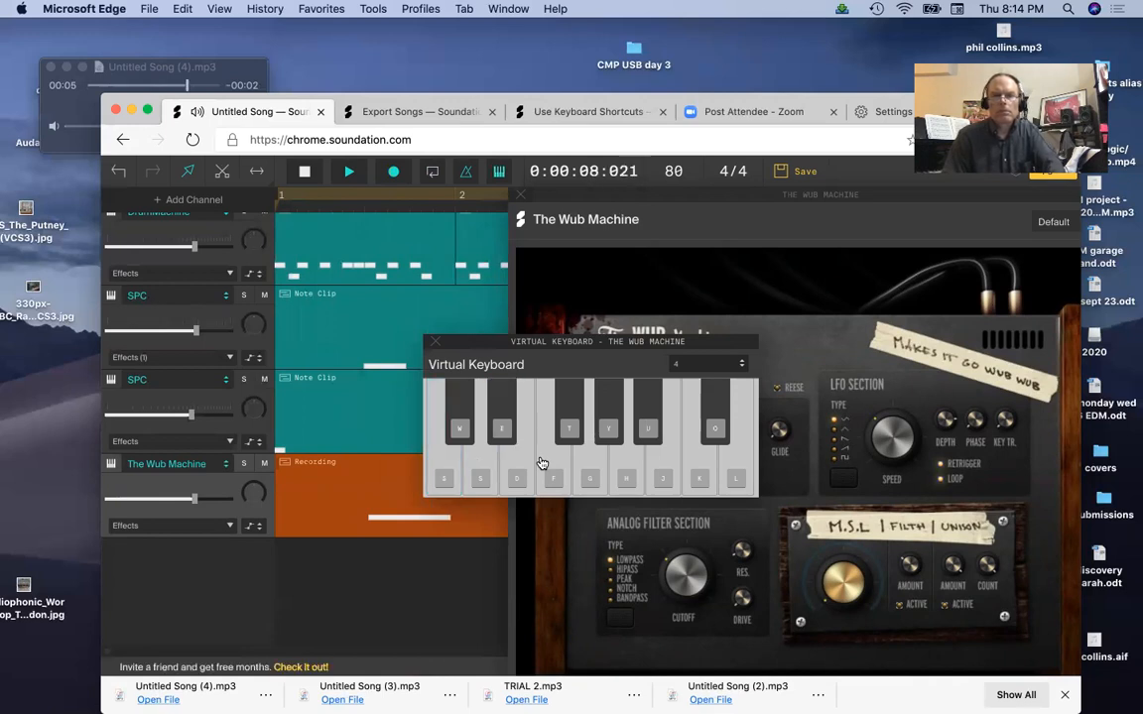
key("a")
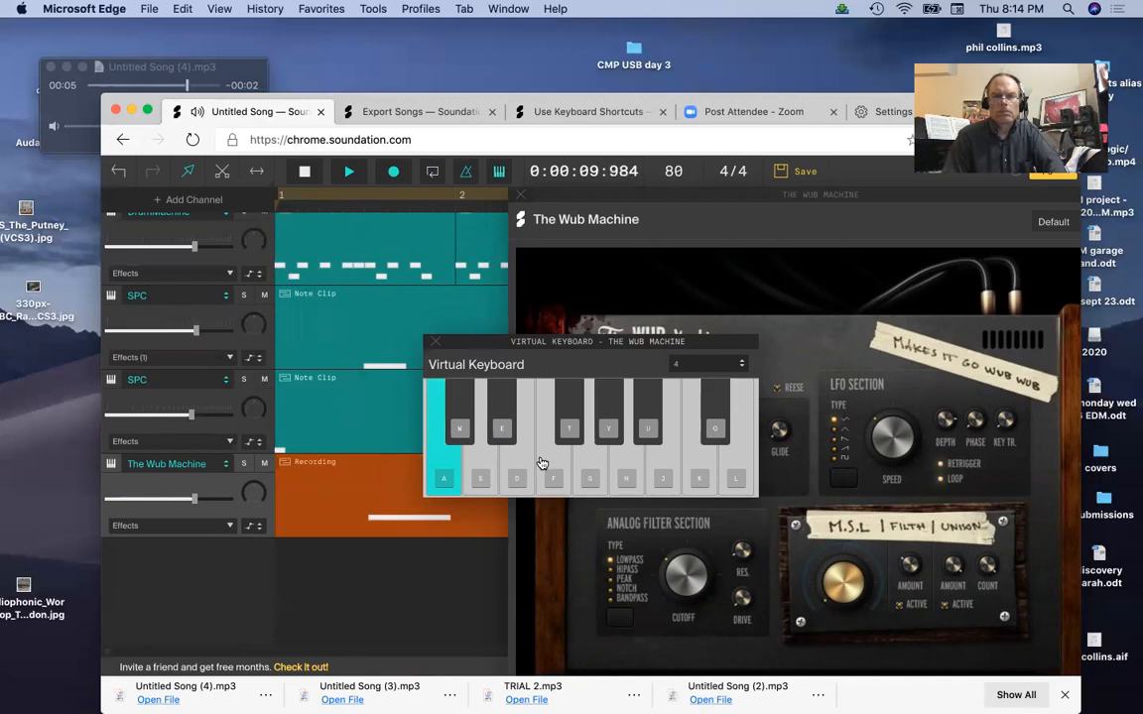
key("space")
left_click(435, 342)
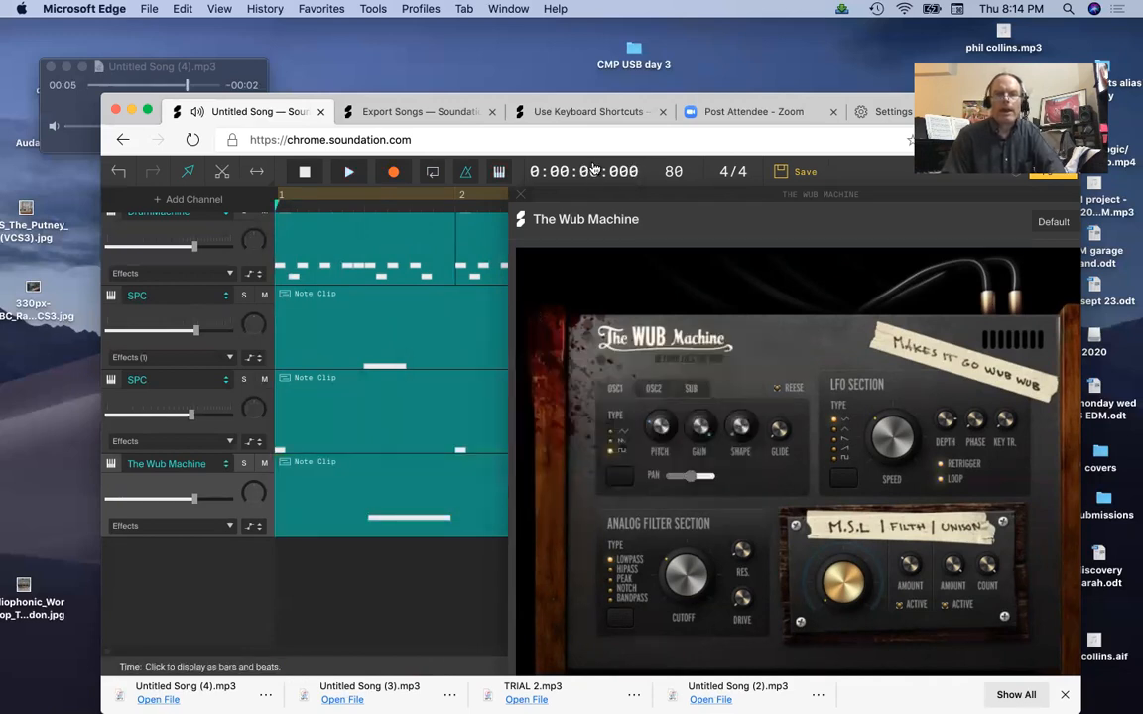
- Move The Wub Machine window below the channels and trim its clip and the last SPC clip to end at bar 5
left_click_drag(590, 187, 935, 294)
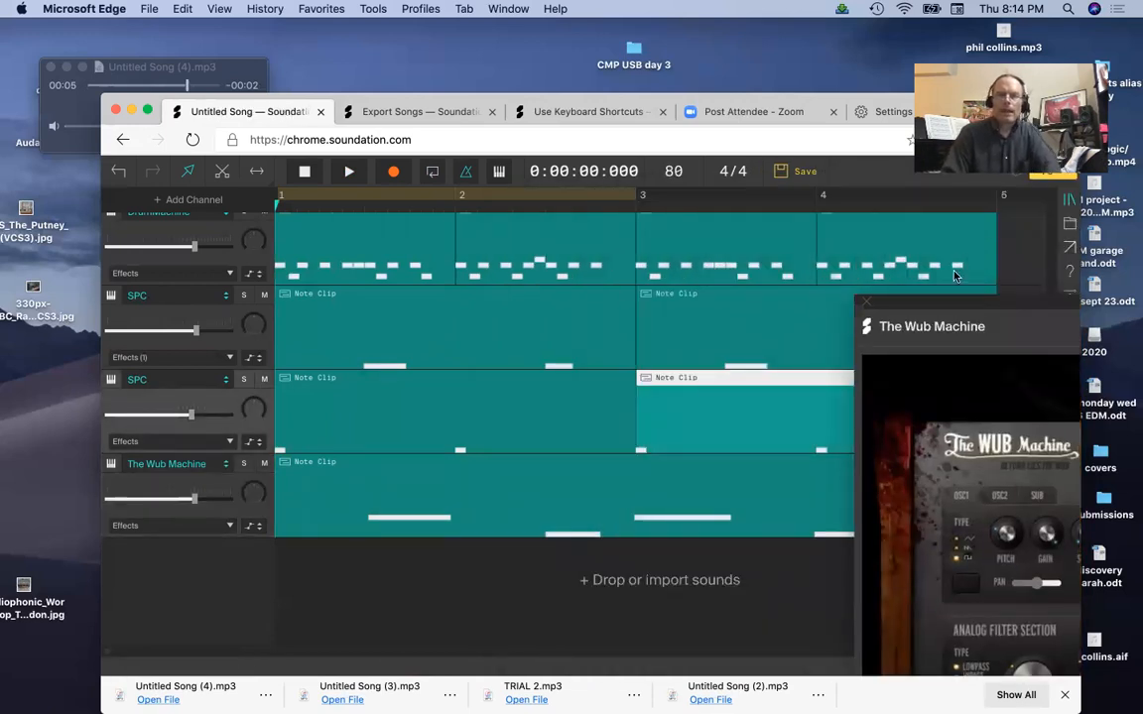
left_click_drag(945, 297, 751, 550)
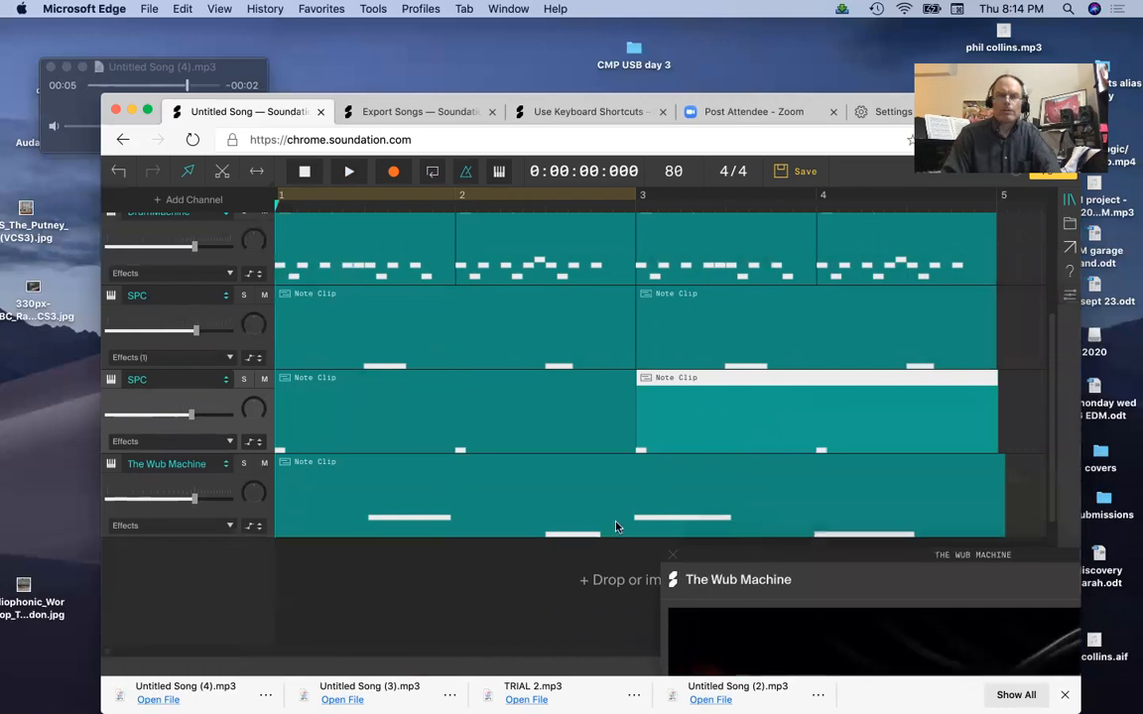
left_click(616, 527)
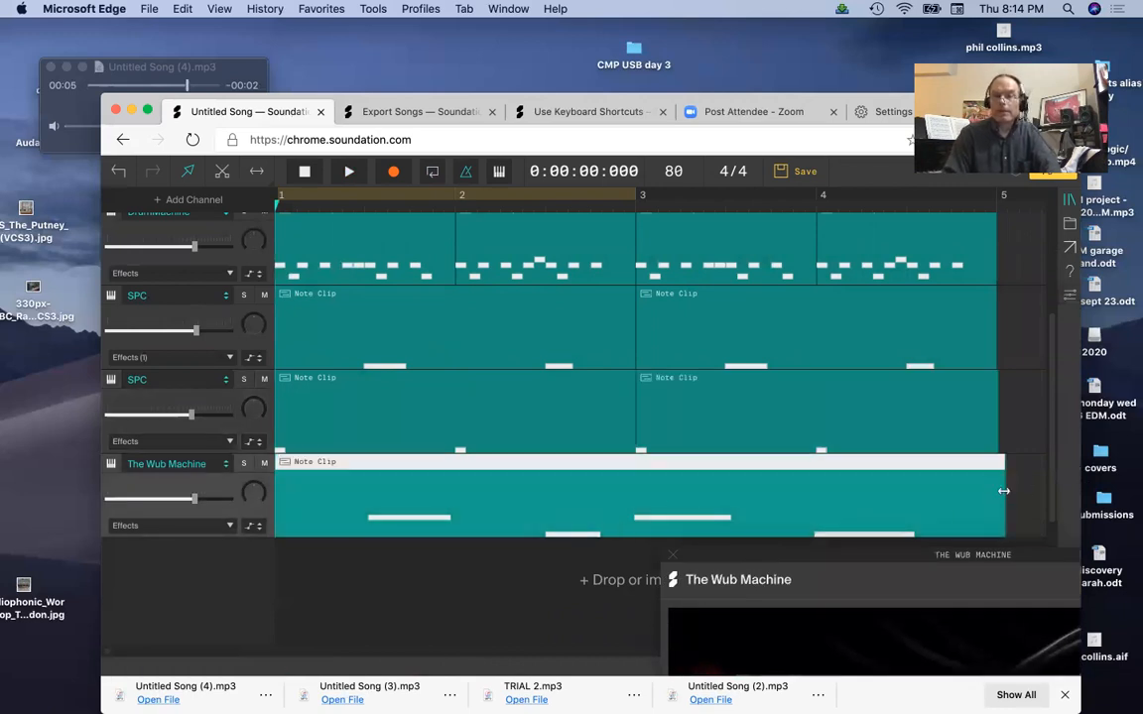
left_click(996, 421)
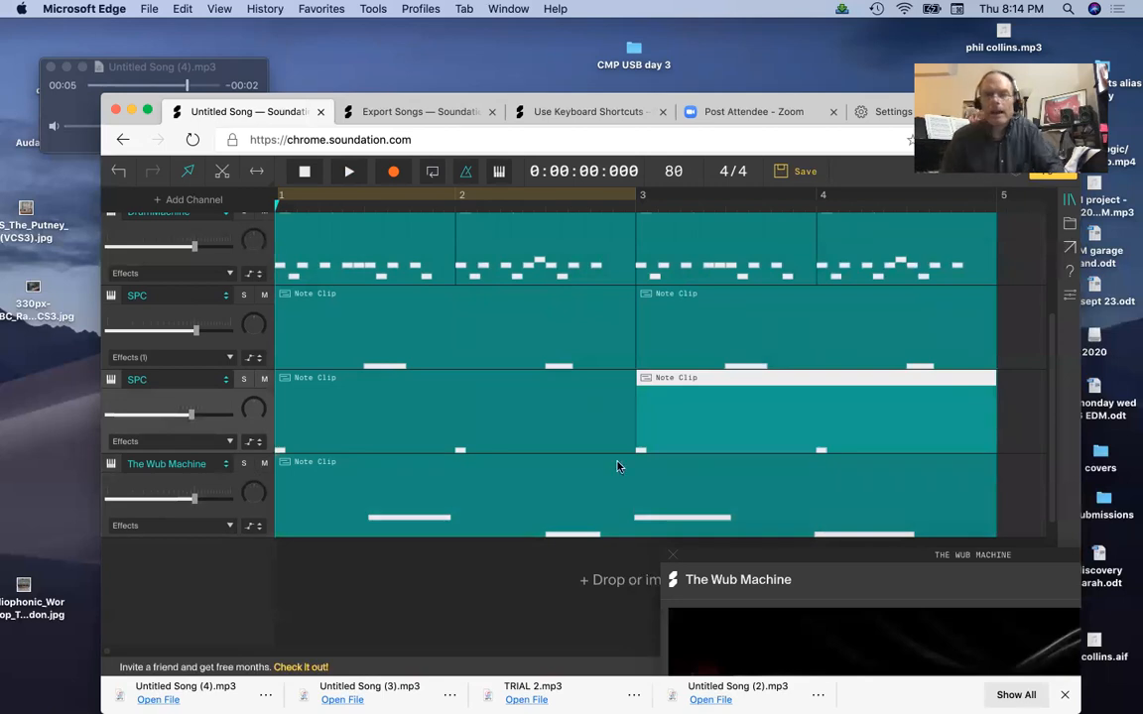
- Play the song and shift the first note of the Wub Machine clip slightly earlier, onto beat 3 of bar 1
key("space")
left_click(492, 499)
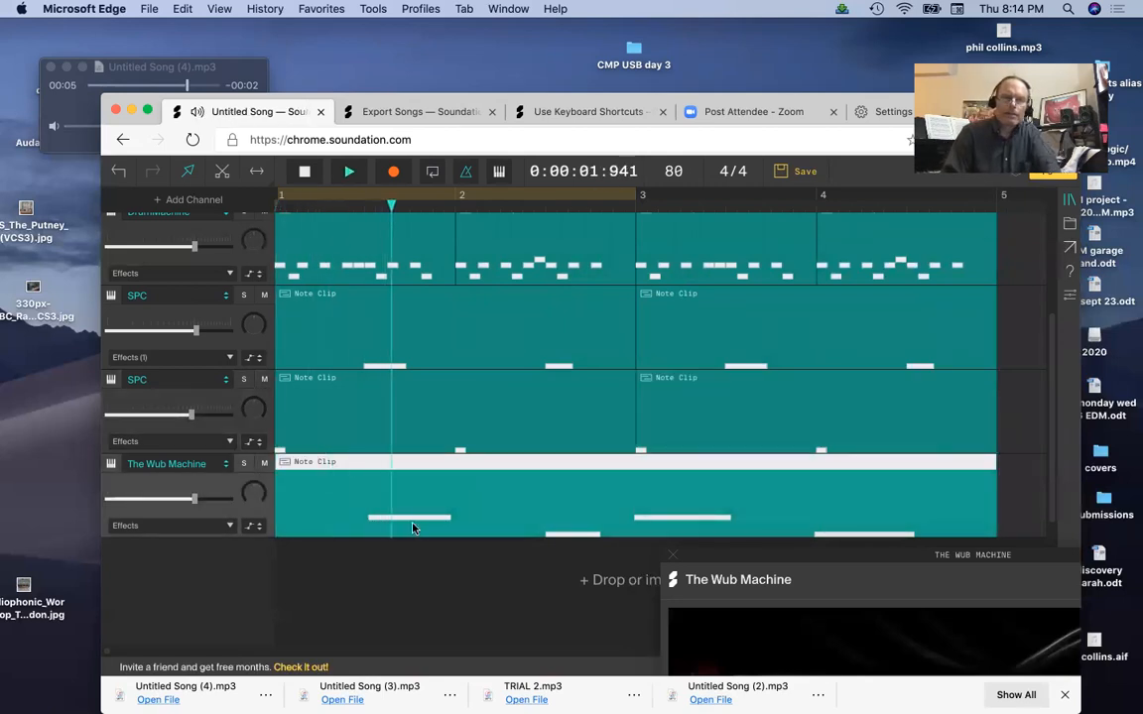
double_click(421, 497)
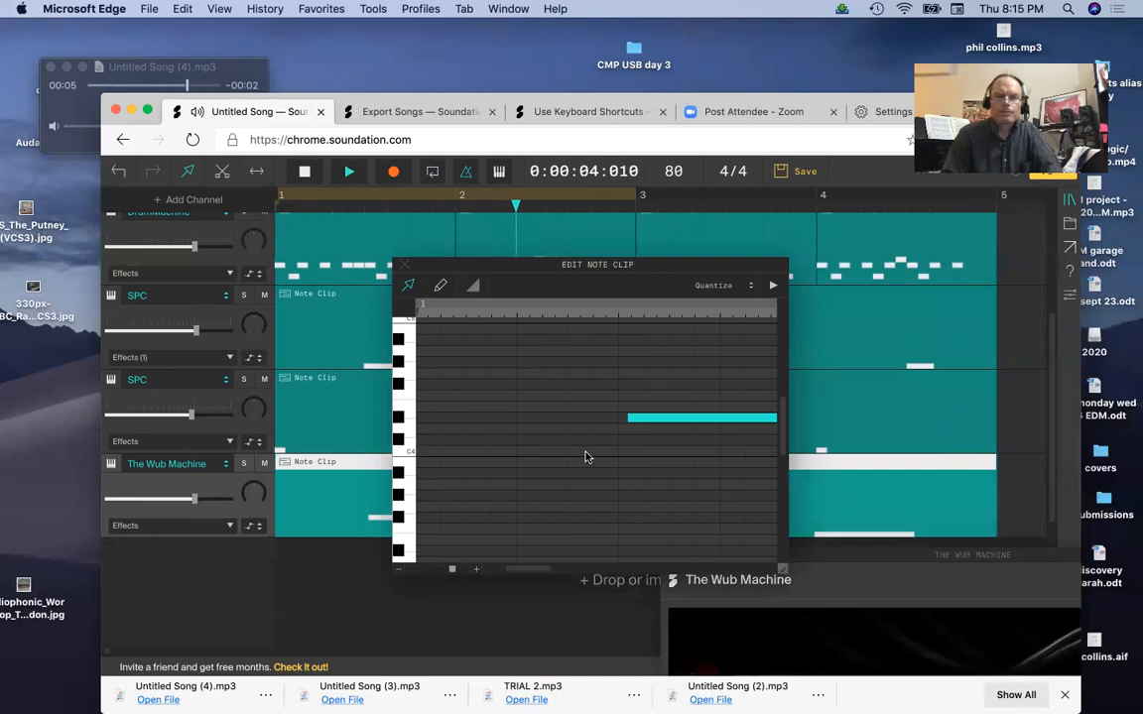
left_click_drag(648, 419, 642, 418)
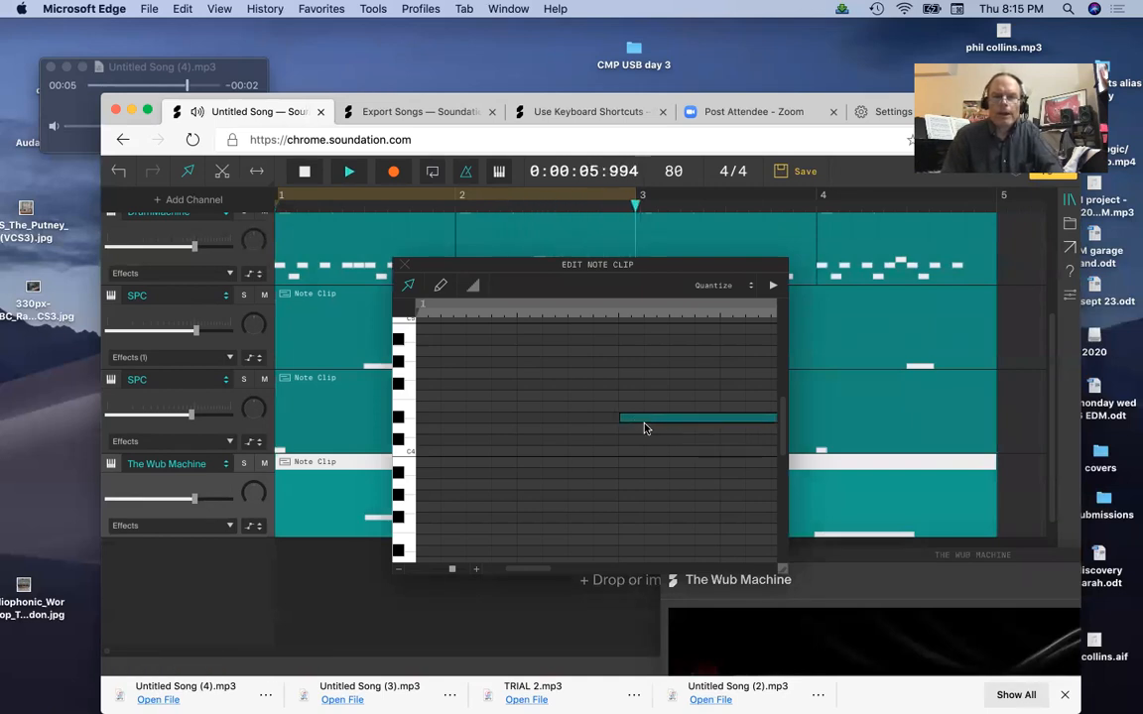
left_click(404, 264)
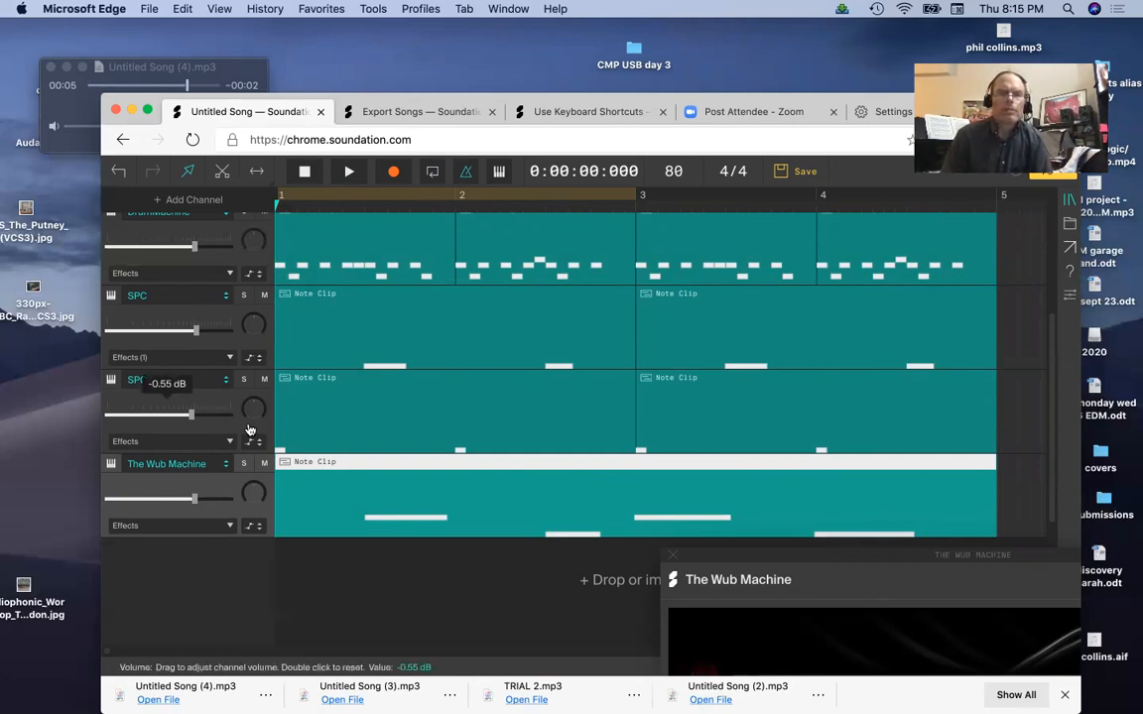
- Close The Wub Machine instrument window
scroll(372, 456, "up", 5)
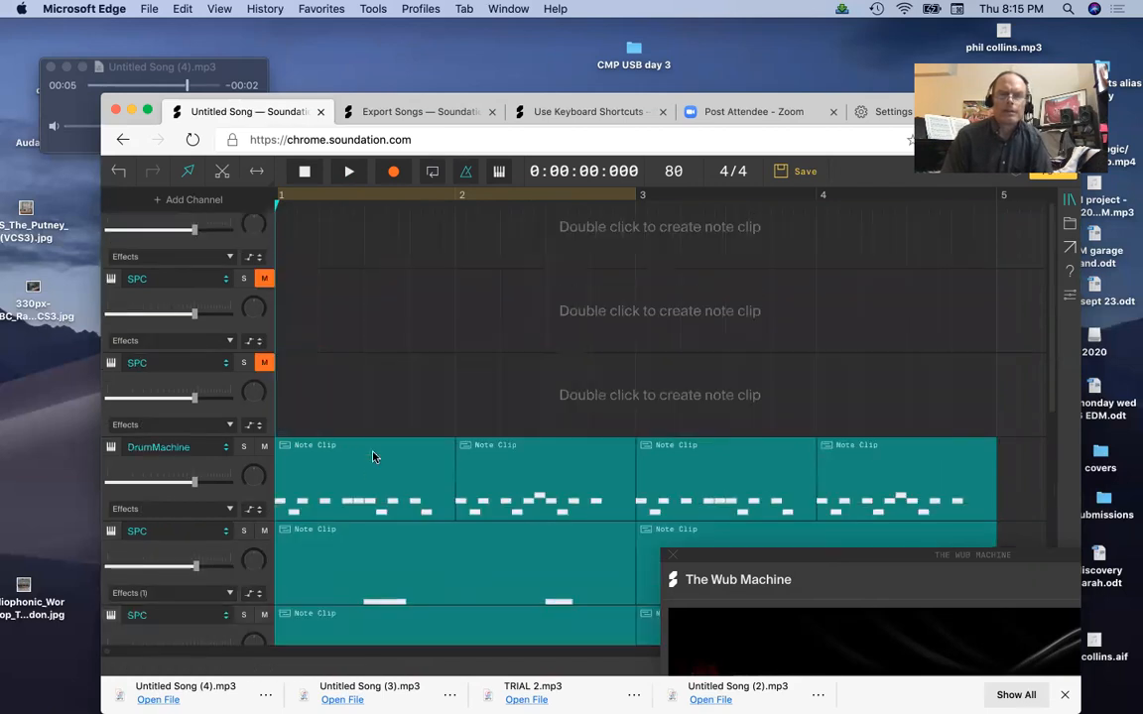
scroll(374, 458, "down", 4)
left_click(672, 556)
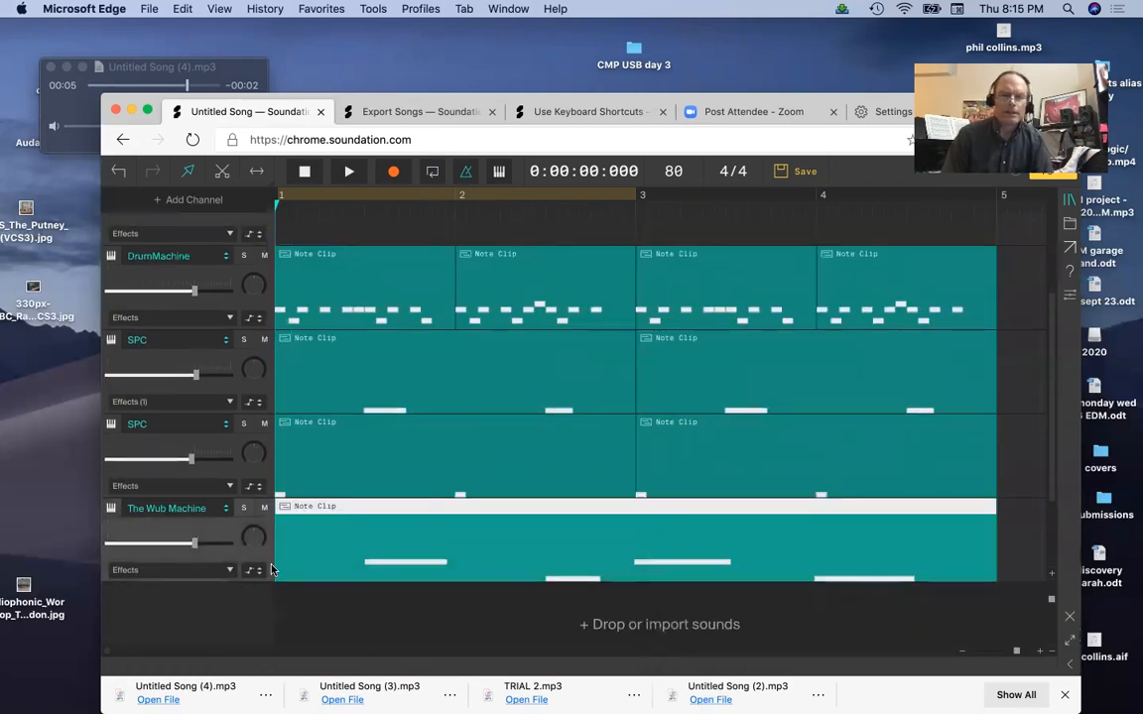
right_click(176, 619)
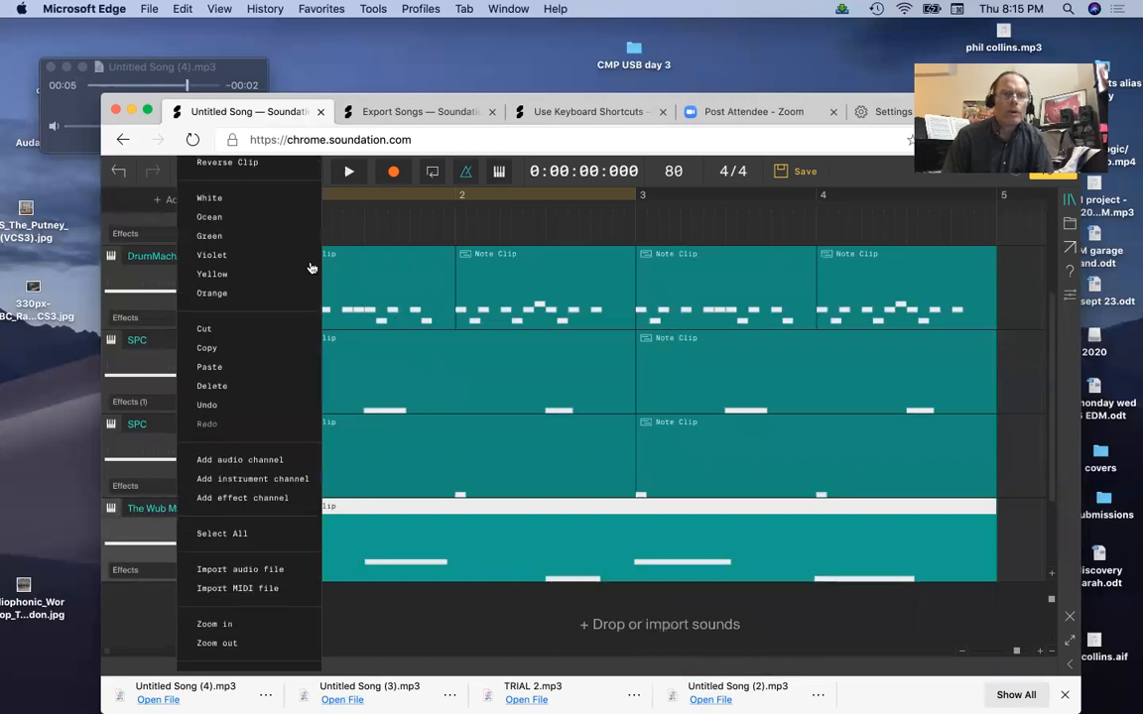
left_click(218, 434)
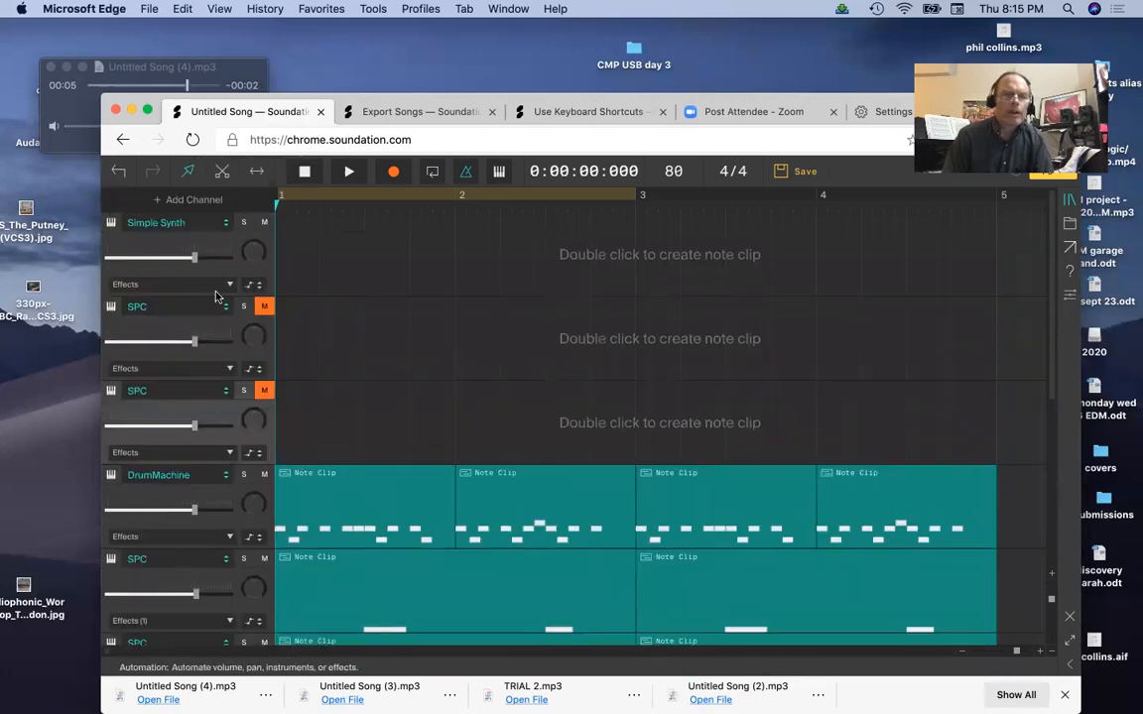
left_click(224, 221)
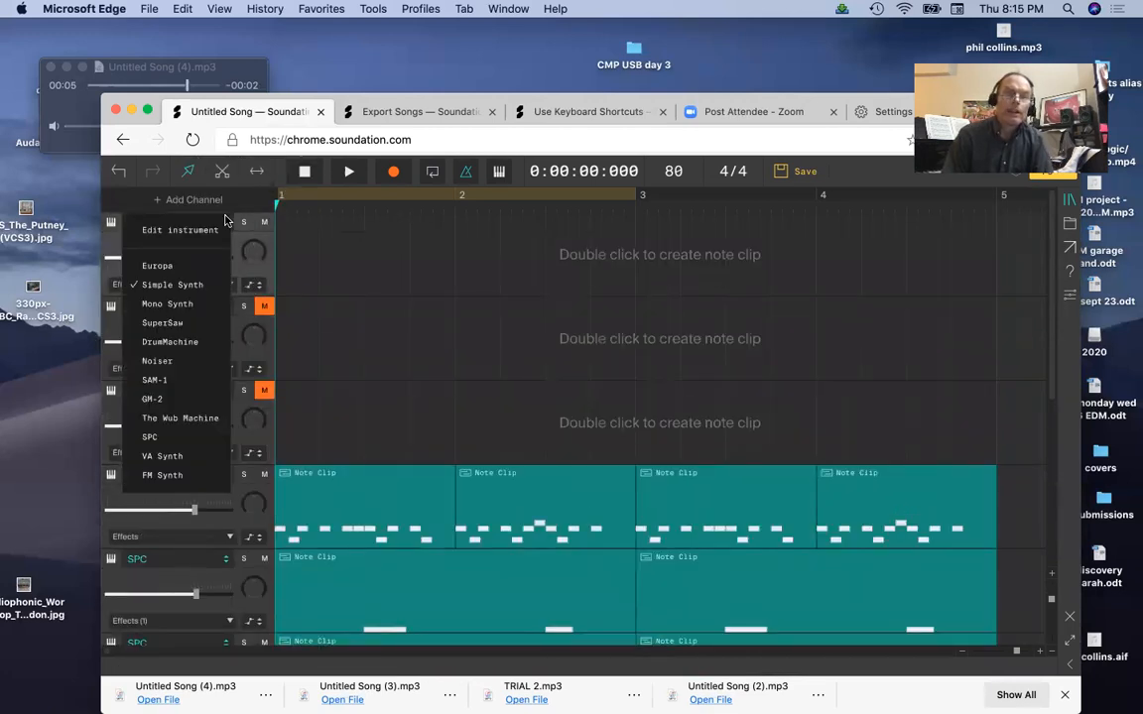
left_click(268, 265)
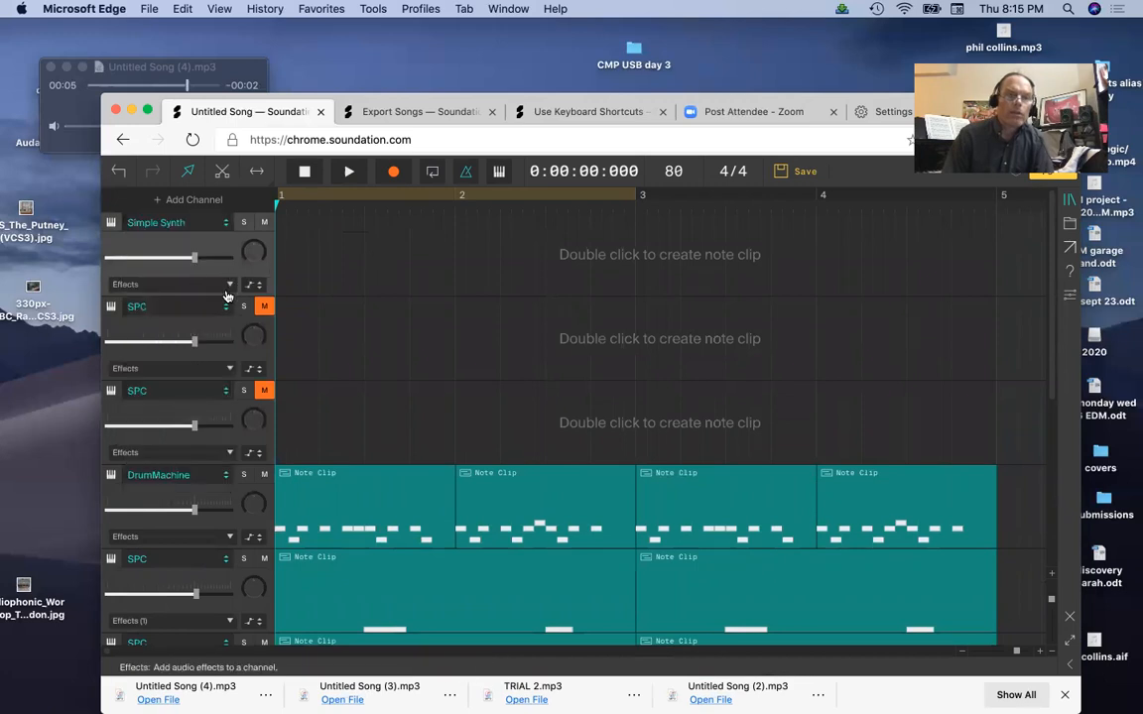
- Change the instrument of the first muted SPC channel to SAM-1 and close its window
left_click(227, 308)
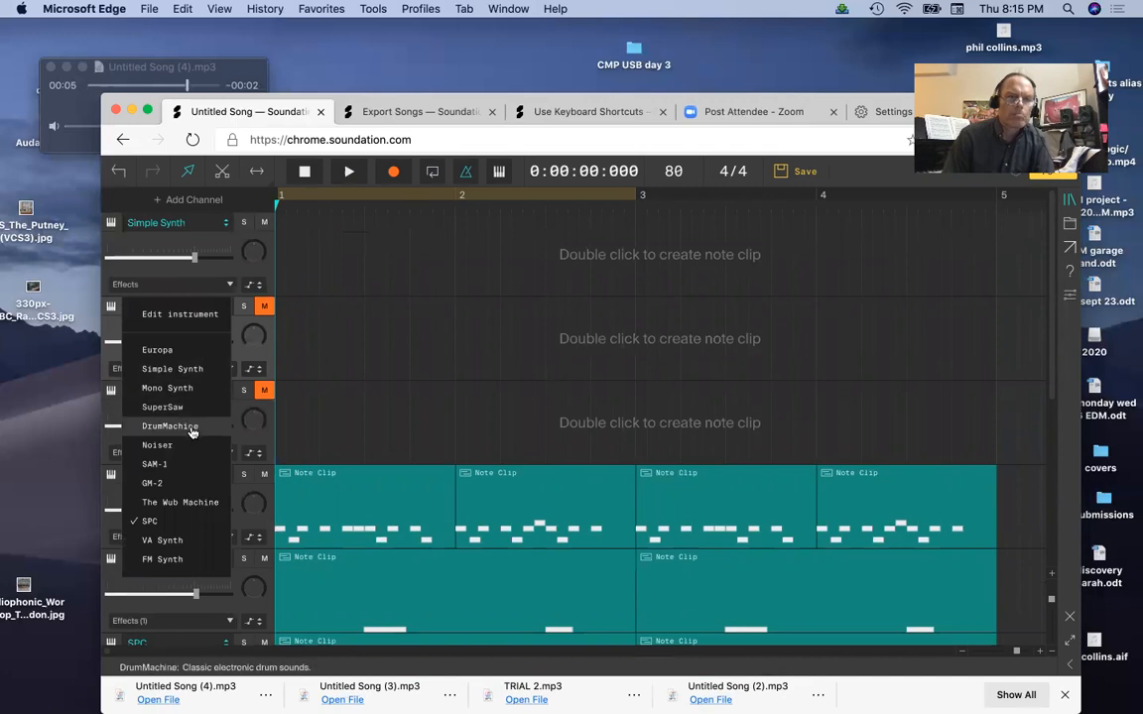
left_click(155, 464)
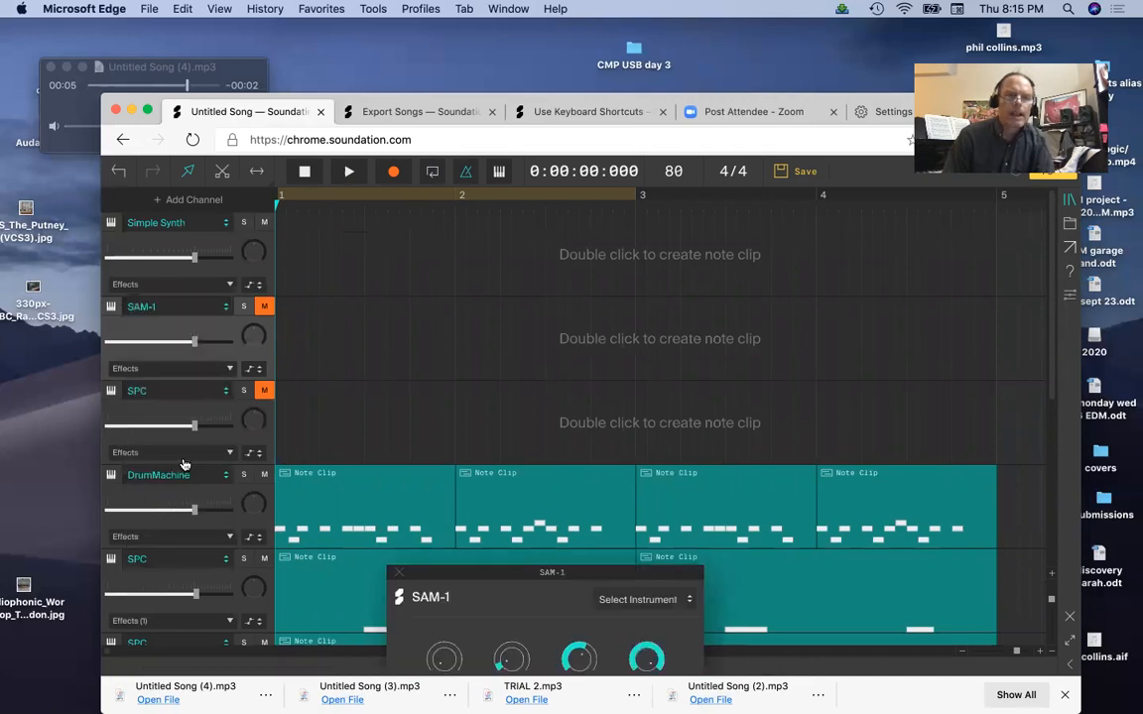
left_click_drag(543, 576, 527, 464)
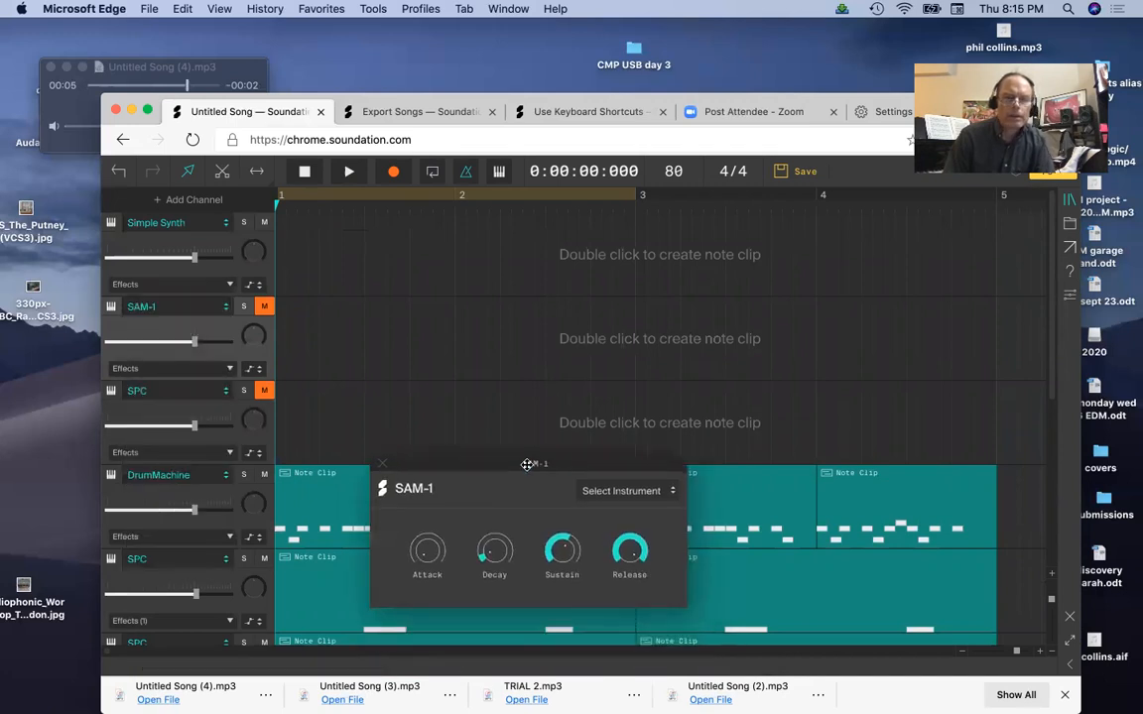
left_click(383, 464)
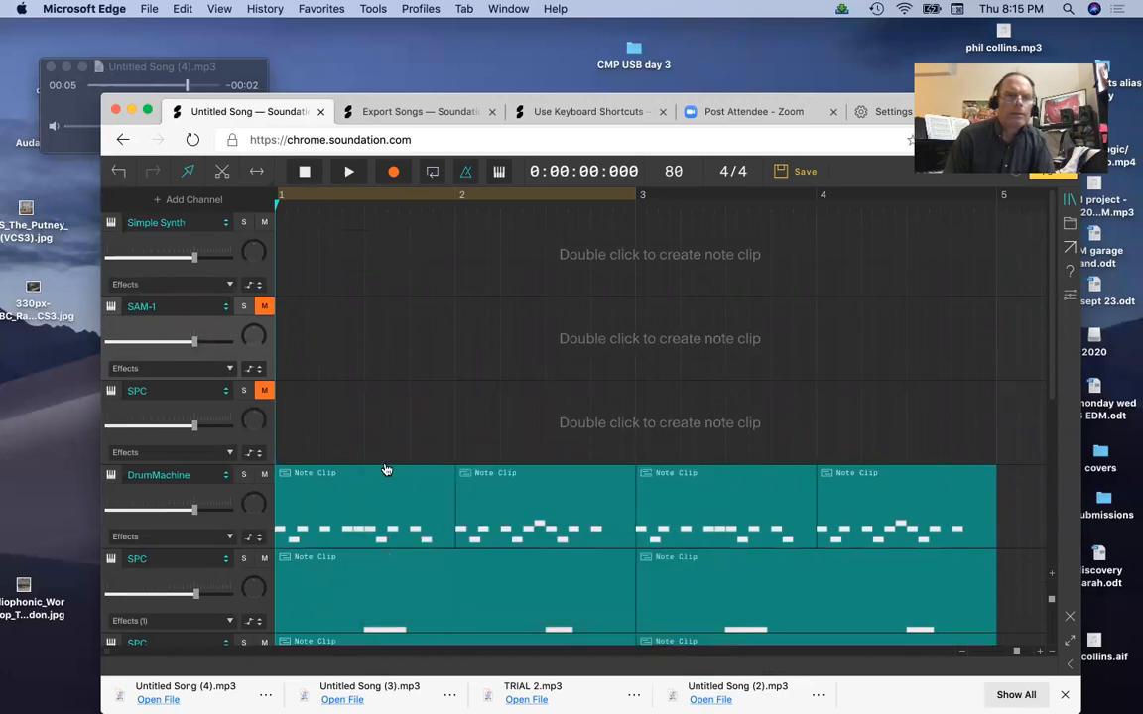
- Change the muted SAM-1 channel's instrument to GM-2 and choose Square Lead from the Synth Lead category
left_click(194, 306)
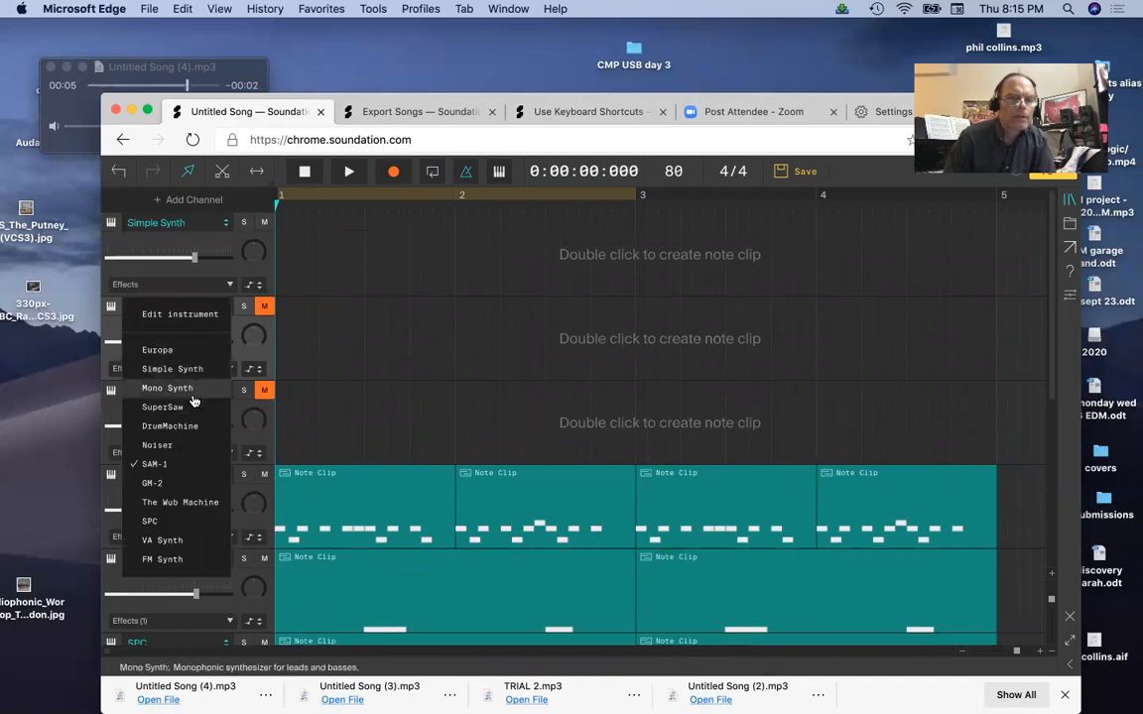
left_click(169, 484)
scroll(507, 549, "down", 1)
left_click(640, 506)
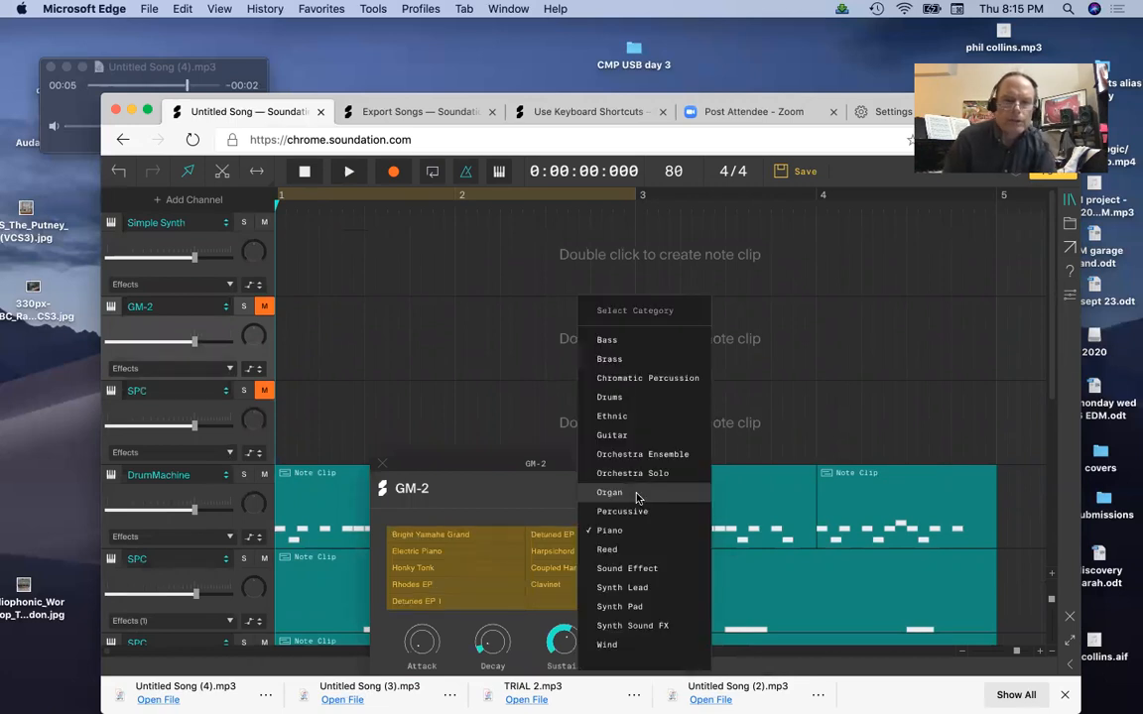
left_click(633, 588)
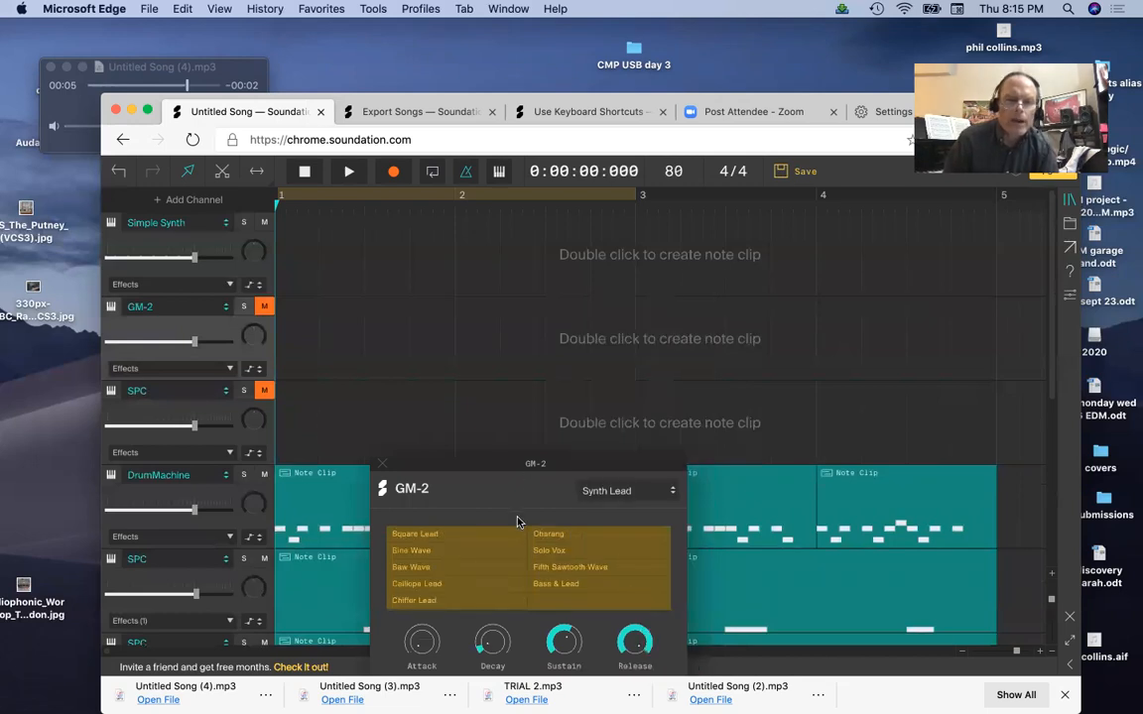
left_click(476, 537)
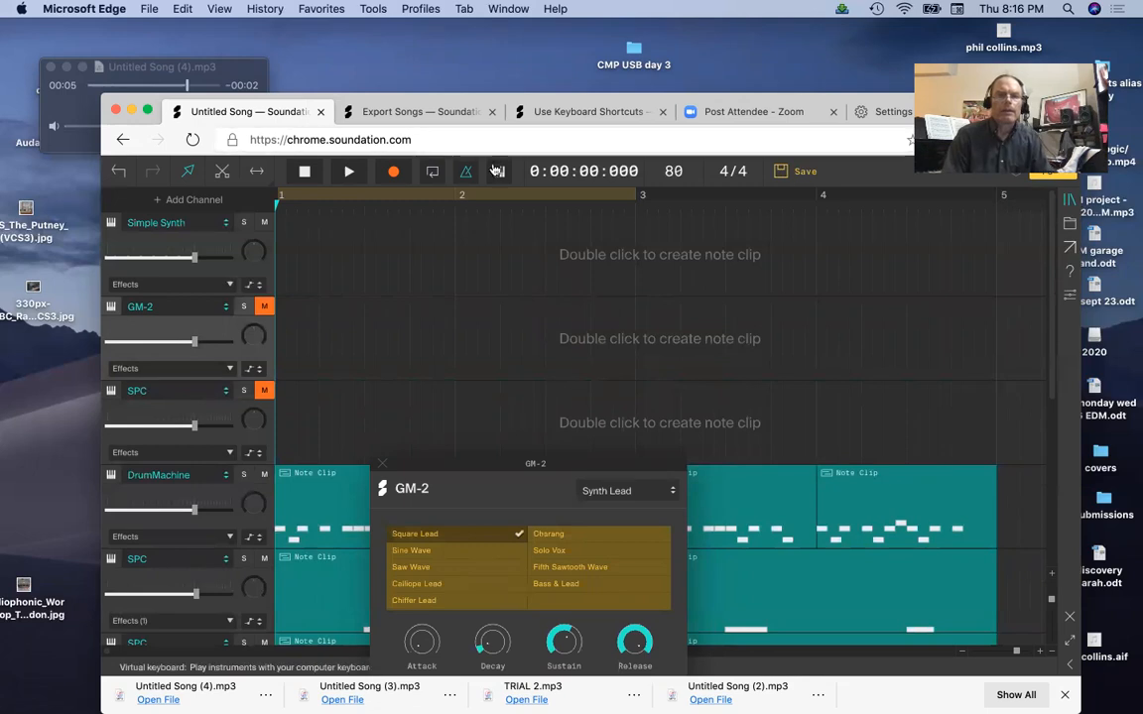
- Open the virtual keyboard, unmute the GM-2 channel and audition the Square Lead sound
left_click(499, 171)
key("a")
key("a")
key("d")
key("f")
left_click(264, 306)
key("a")
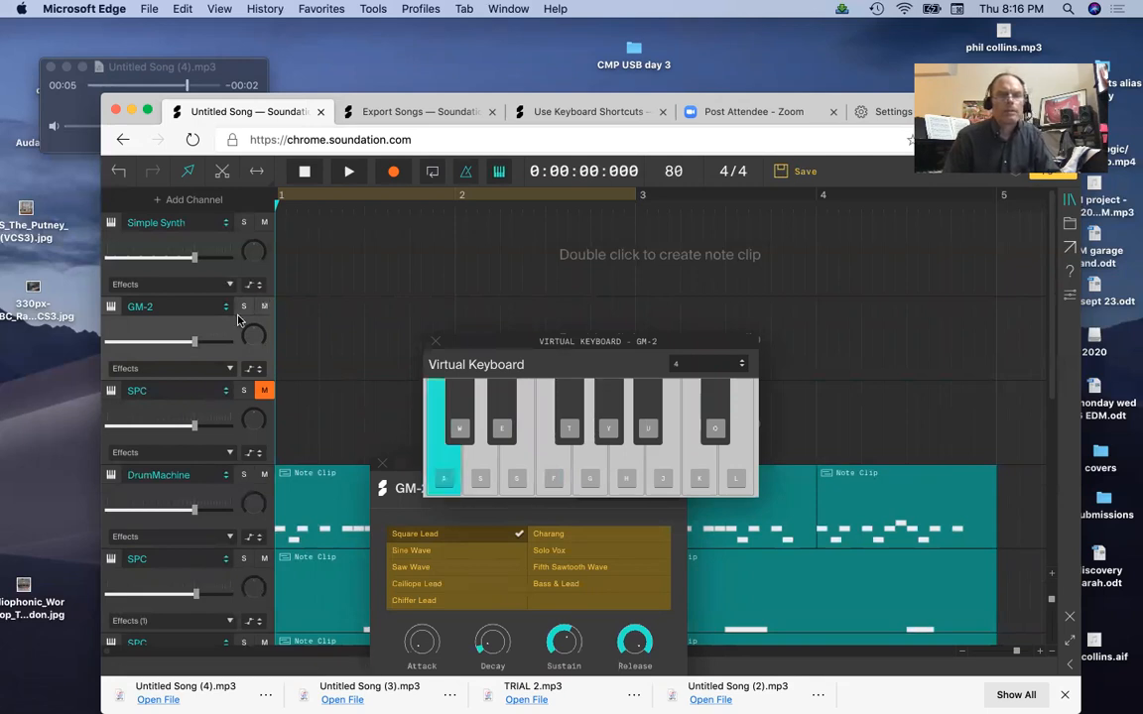
key("g")
- Audition the Saw Wave and Fifth Sawtooth Wave sounds of GM-2 with a low C
left_click(446, 569)
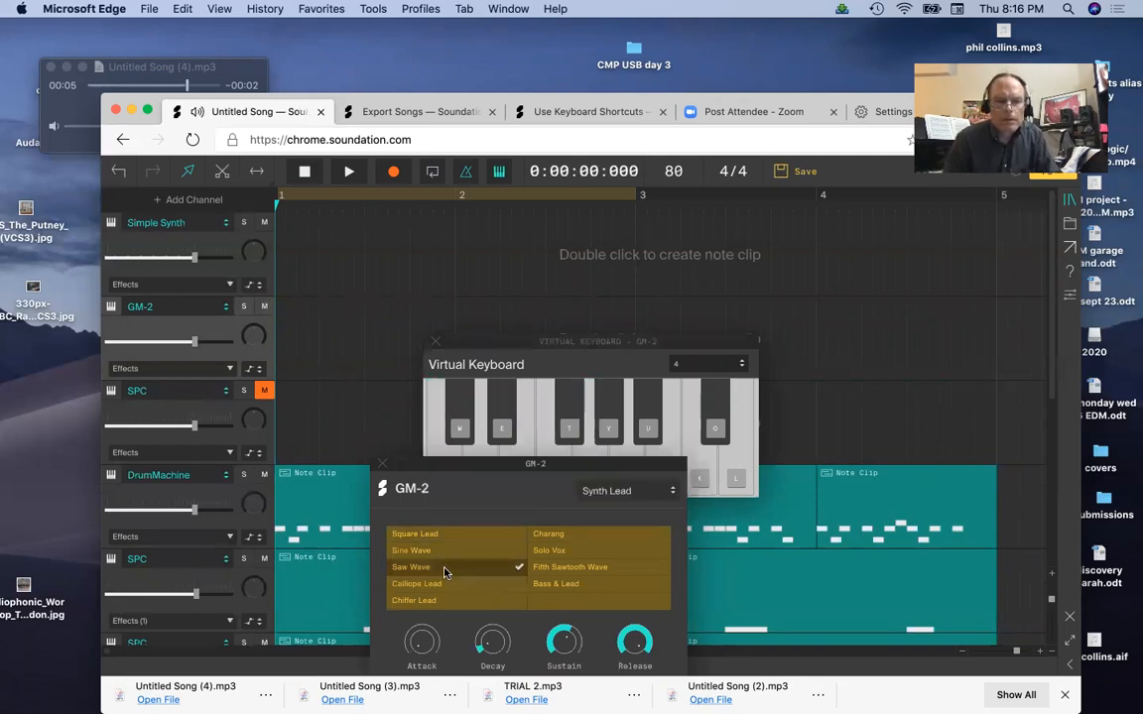
key("a")
left_click(595, 567)
key("a")
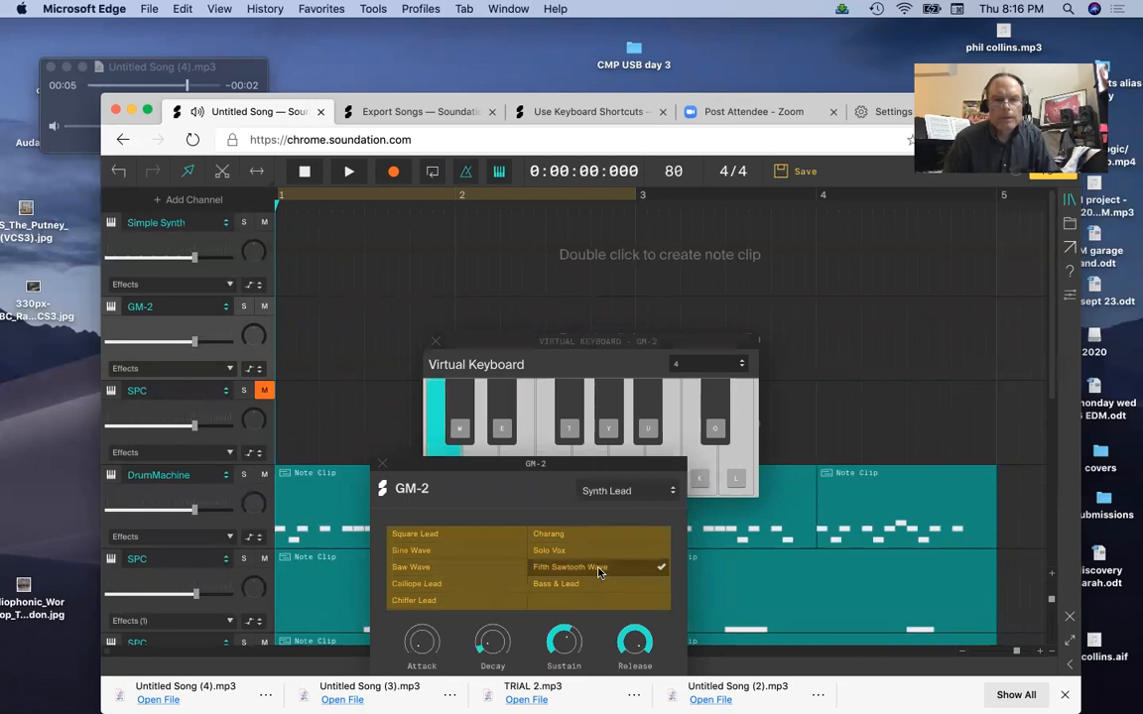
- Switch GM-2 to the Percussive category and audition Steel Drums with C and G
left_click(627, 490)
left_click(575, 481)
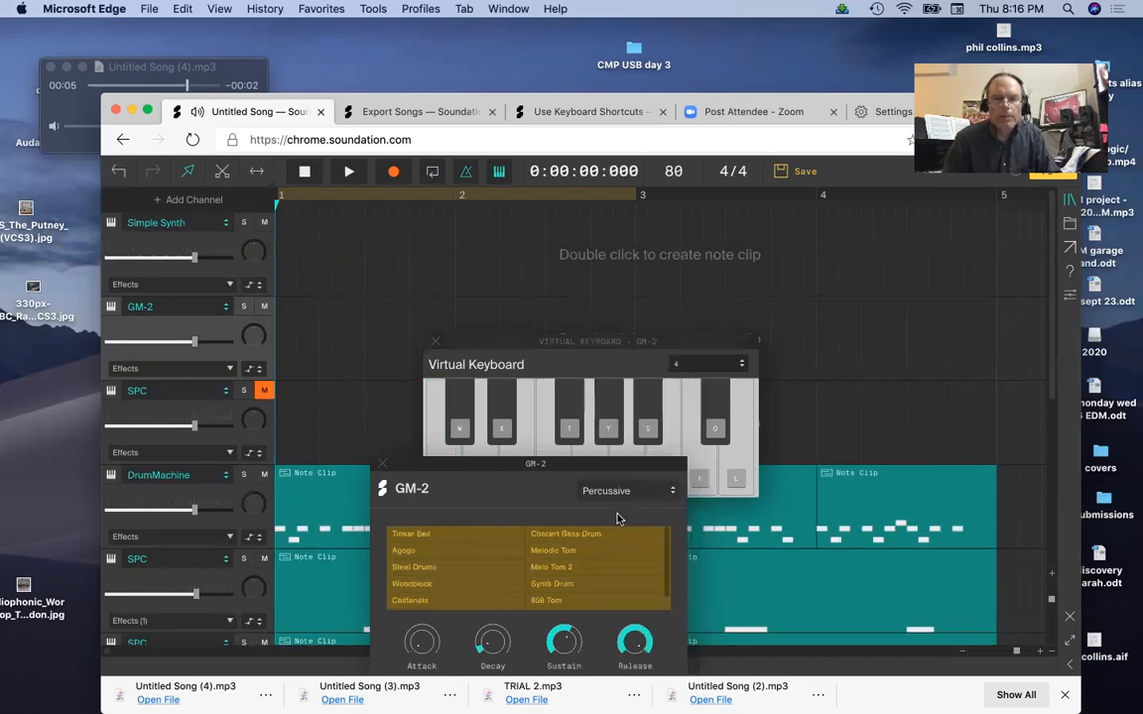
left_click(460, 566)
key("a")
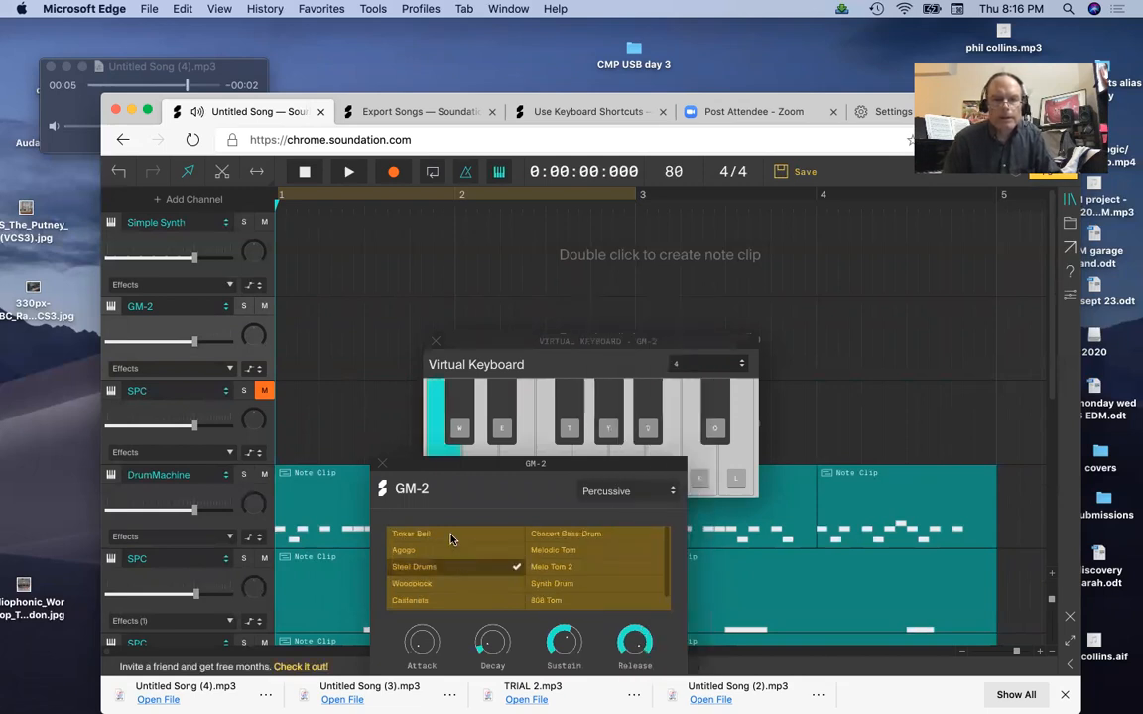
key("g")
- Audition the Melodic Tom, Synth Drum and 808 Tom sounds of GM-2 on the virtual keyboard
left_click(580, 551)
key("g")
key("f")
left_click(572, 585)
key("a")
left_click(565, 601)
key("a")
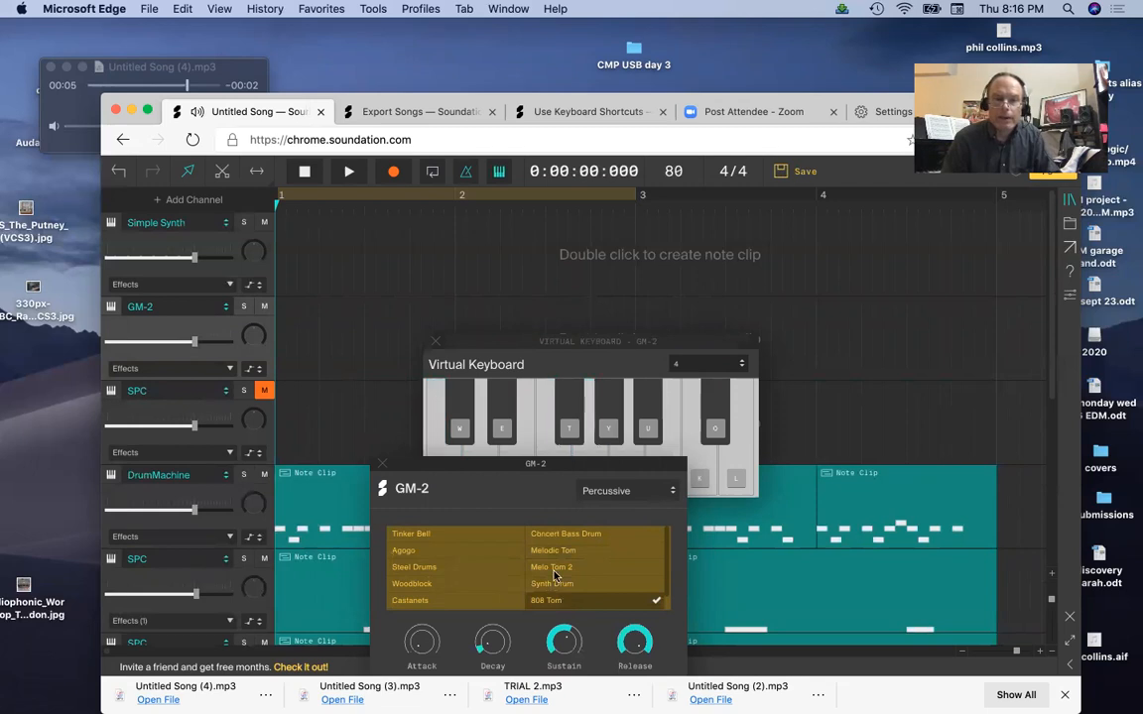
- Switch GM-2 to the Guitar category, select Nylon String Guitar and audition it with a low C
left_click(610, 497)
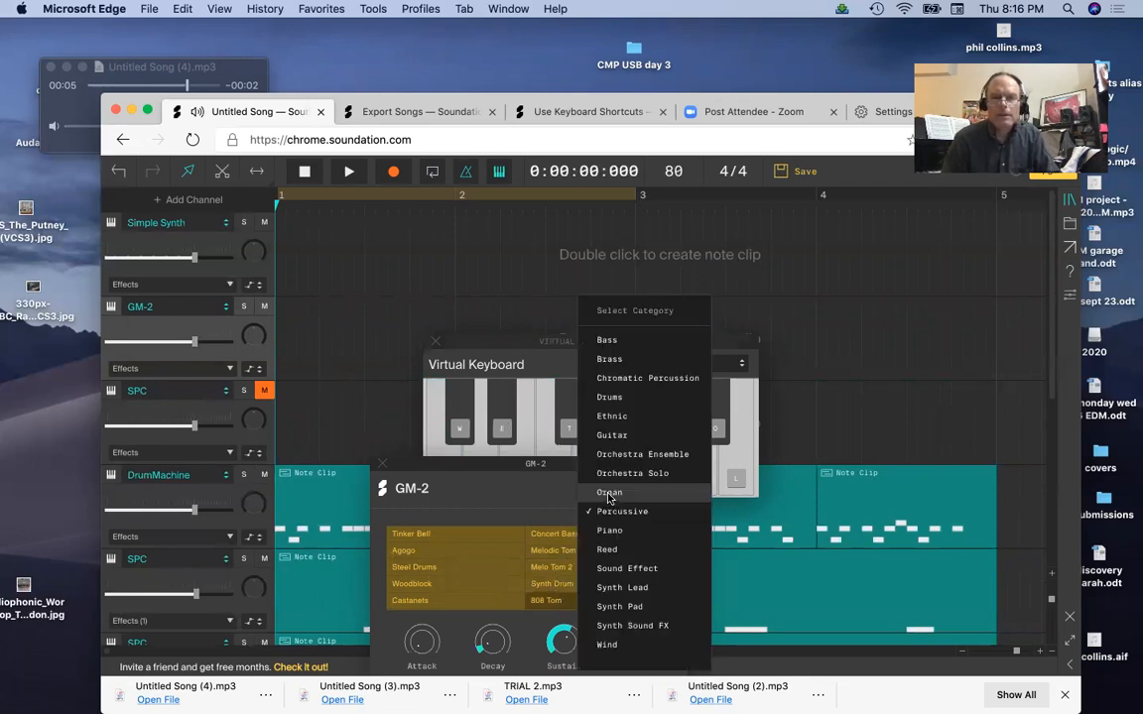
left_click(608, 435)
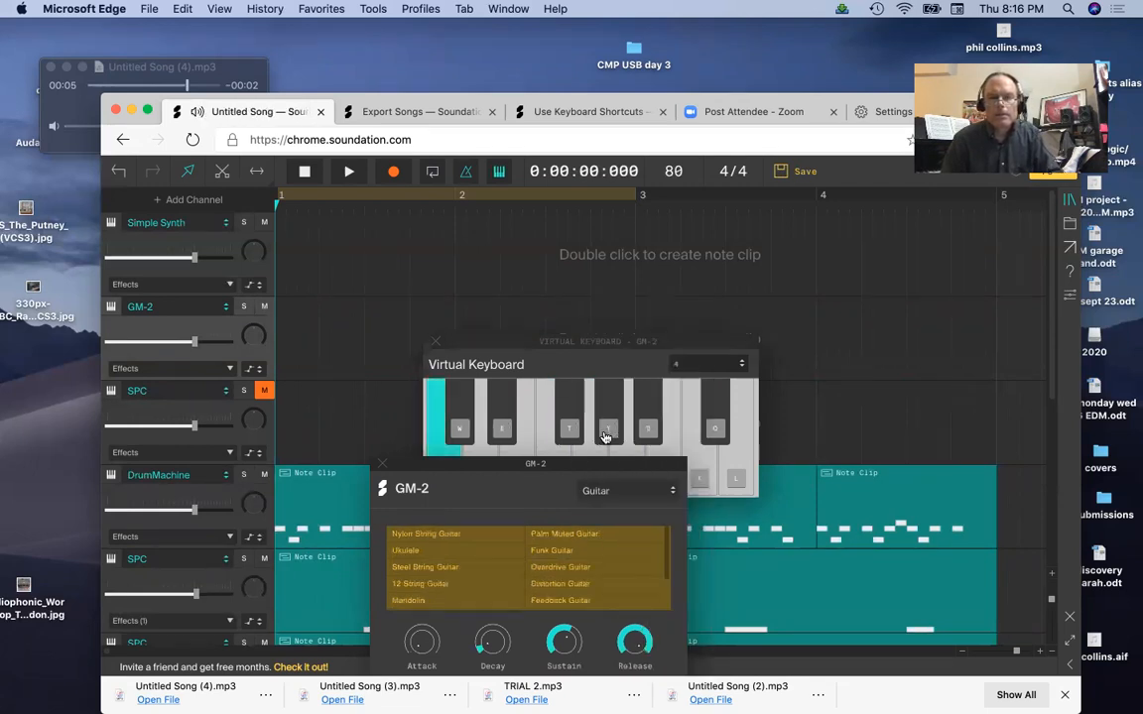
left_click(457, 535)
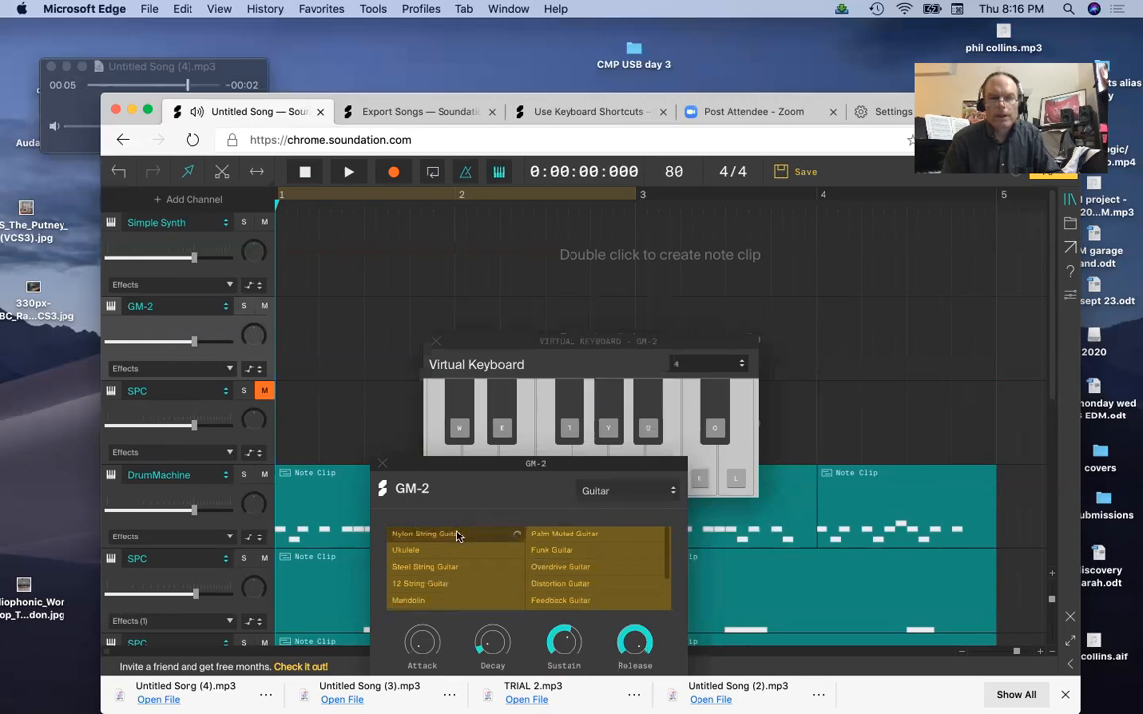
key("a")
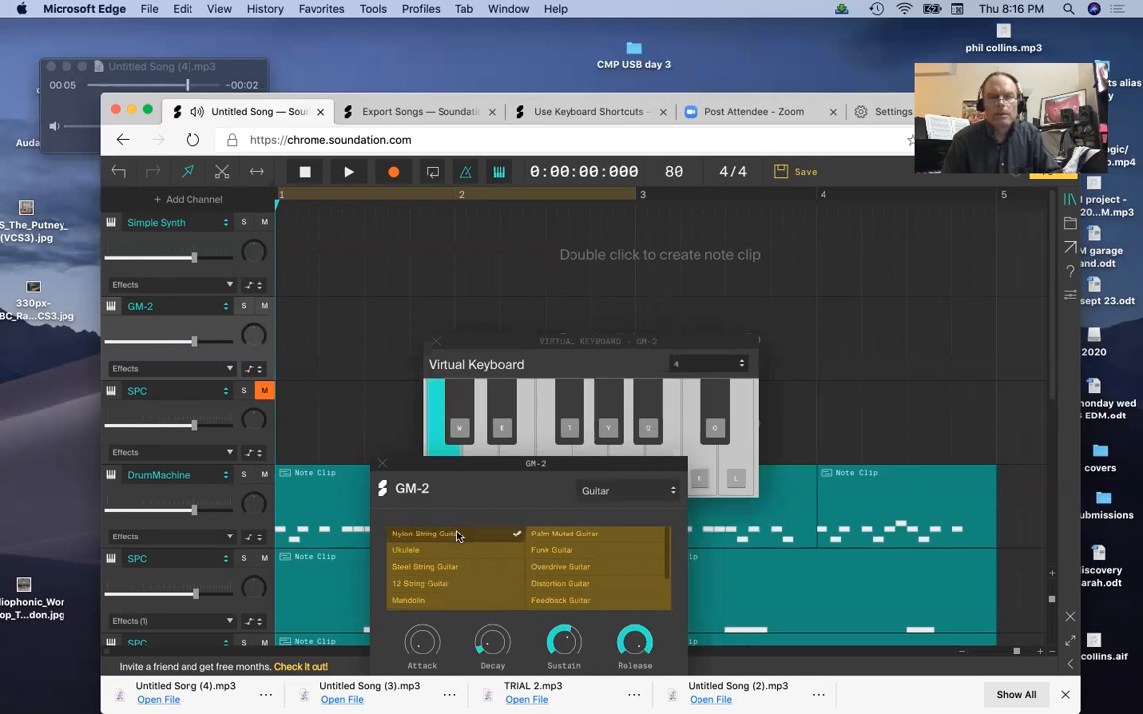
- Record a GM-2 melody on the virtual keyboard, starting on G in bar 2 and repeating A#, G, F, G until about bar 8
left_click(421, 173)
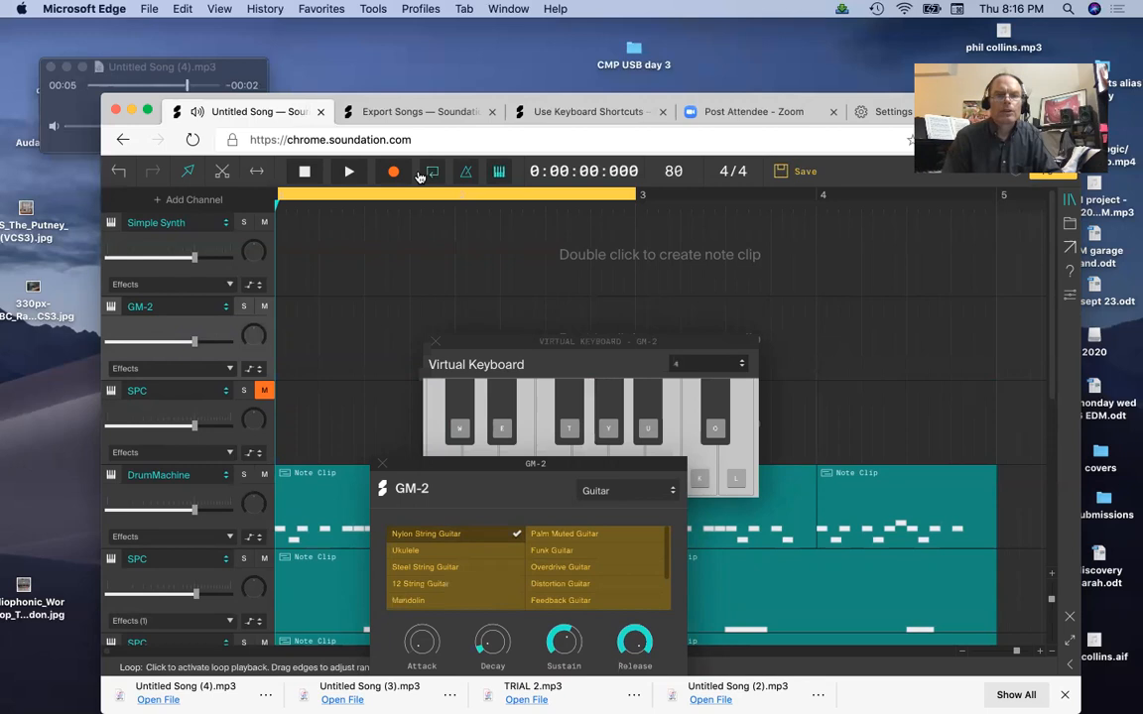
left_click(405, 175)
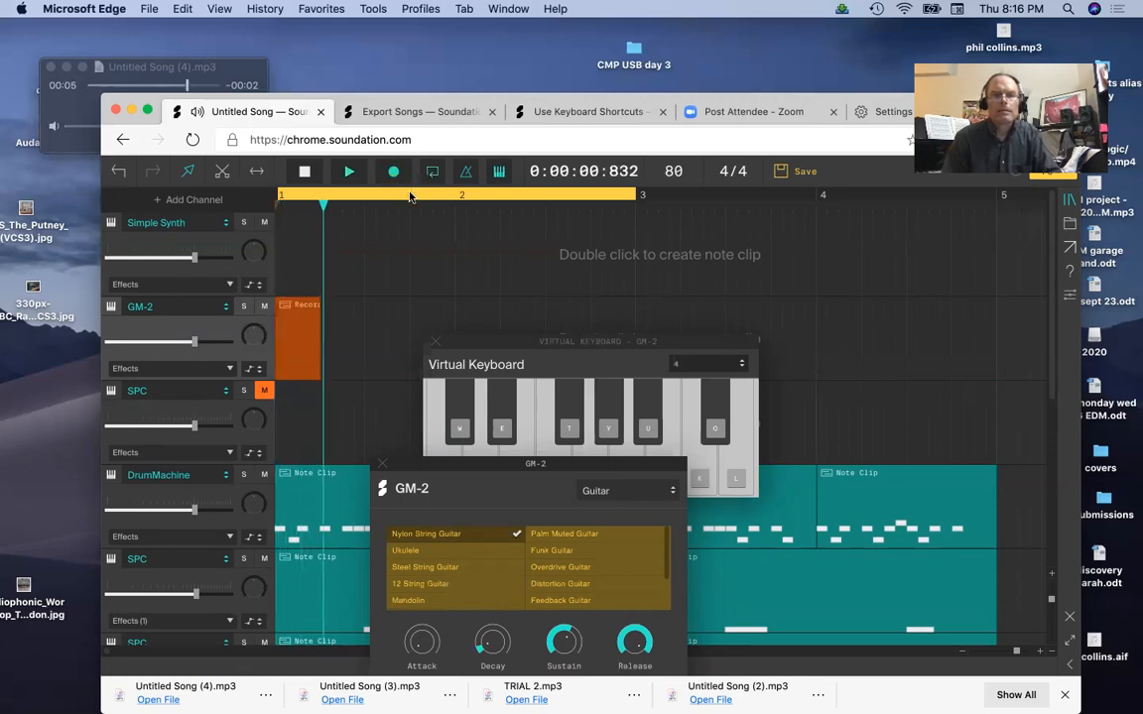
left_click(411, 197)
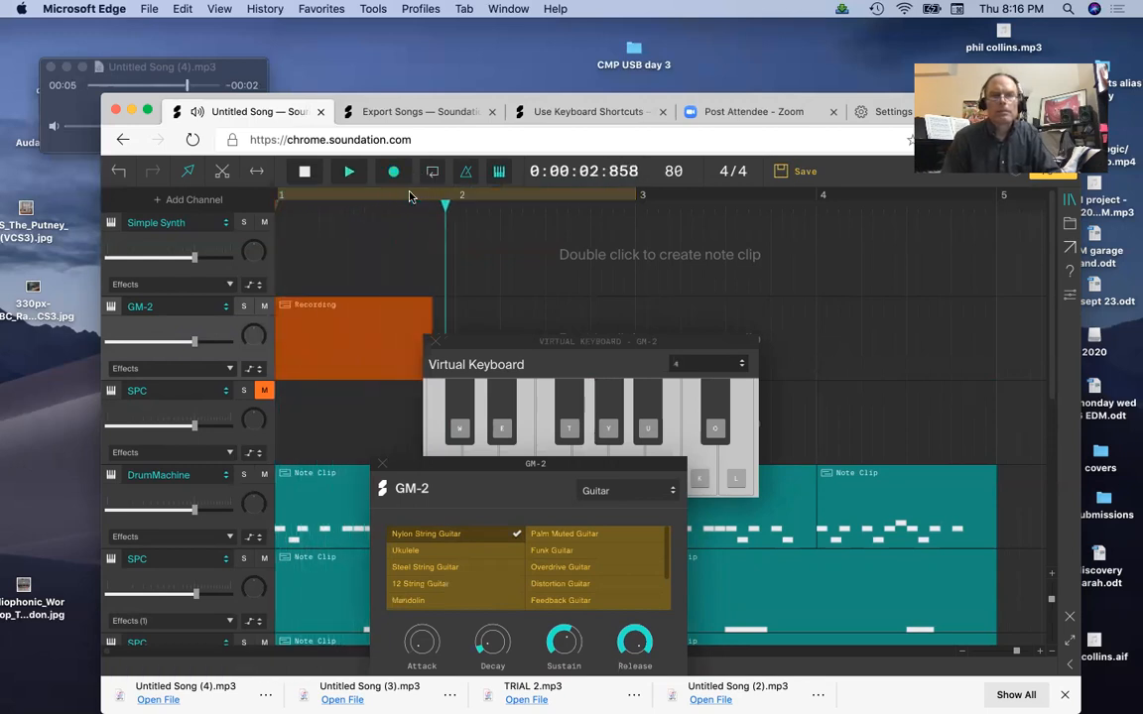
key("g")
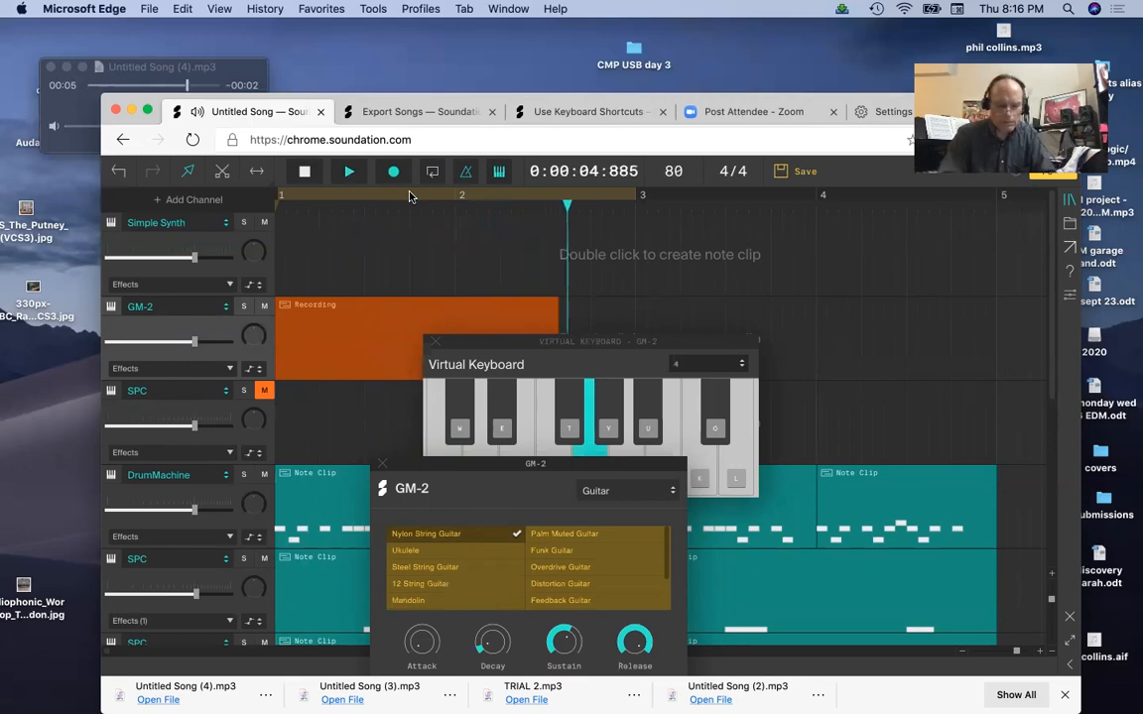
key("u")
key("g")
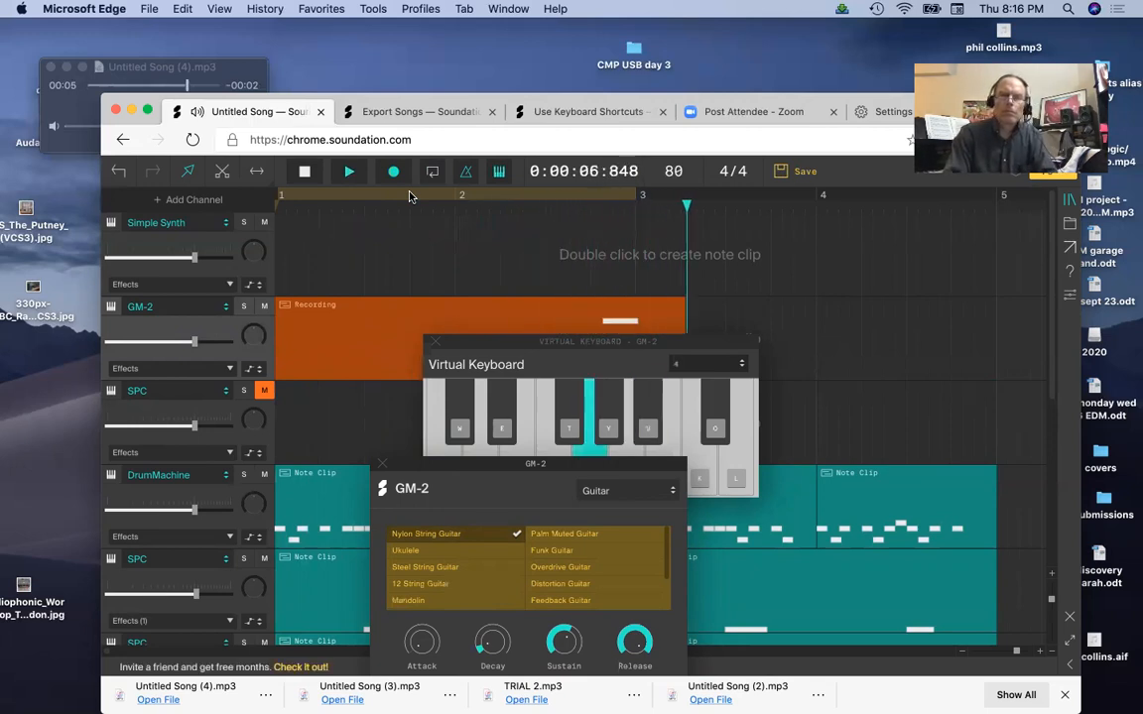
key("f")
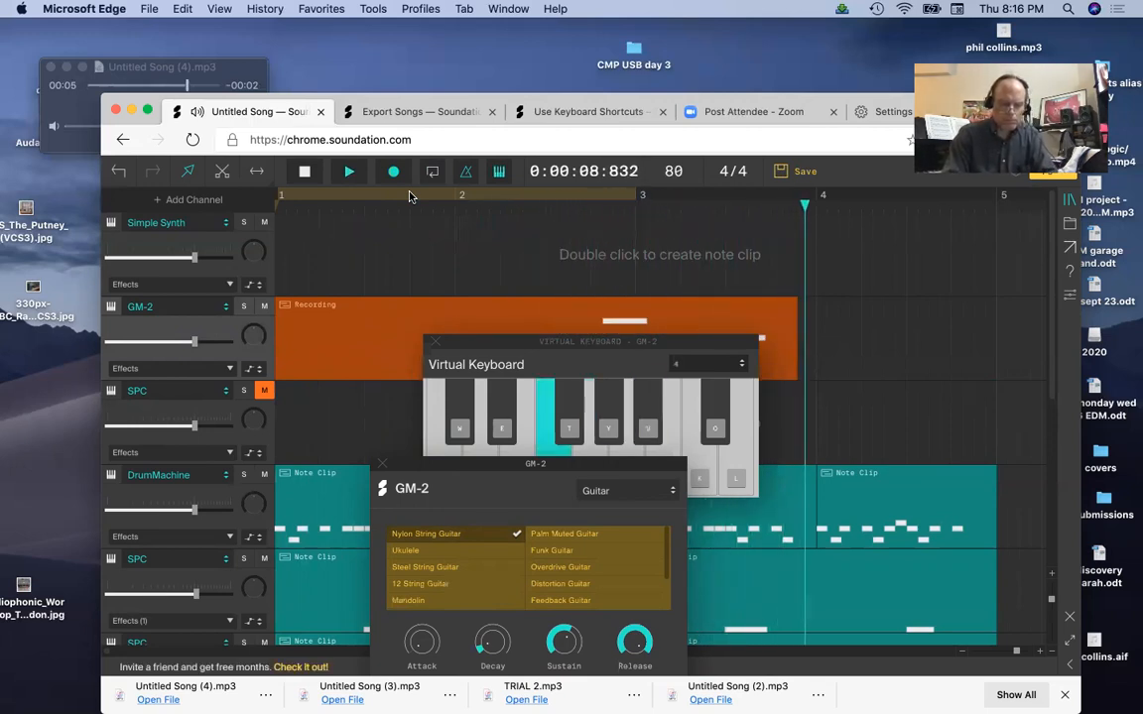
key("g")
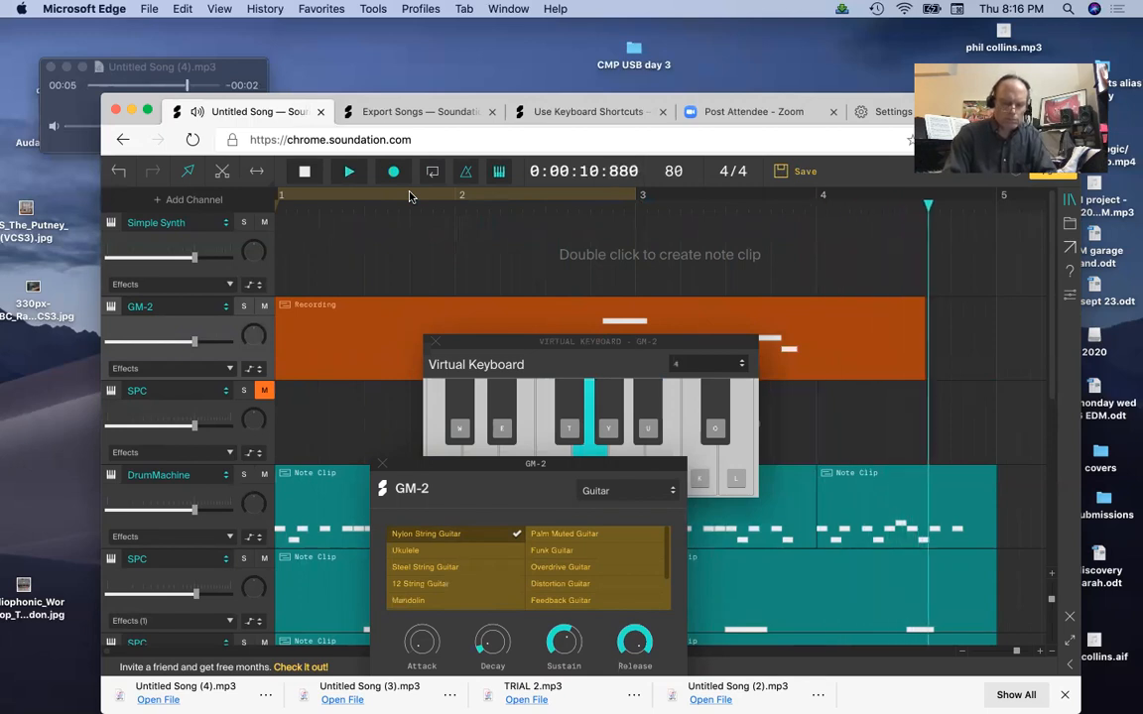
key("u")
key("g")
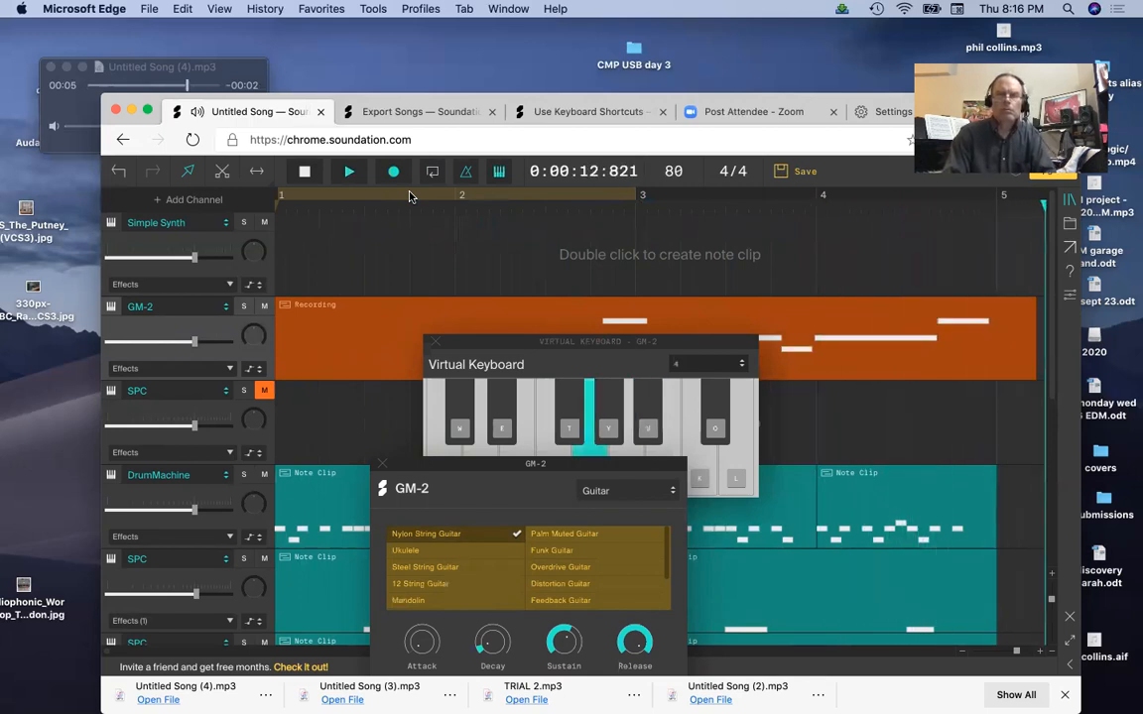
key("f")
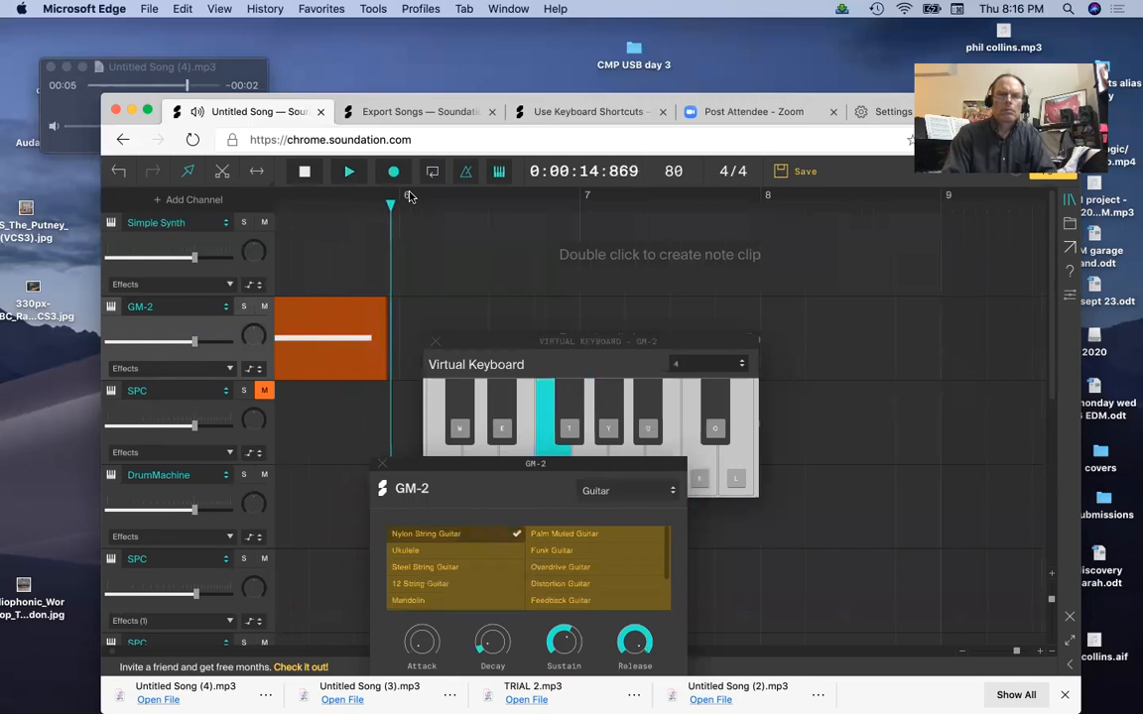
key("g")
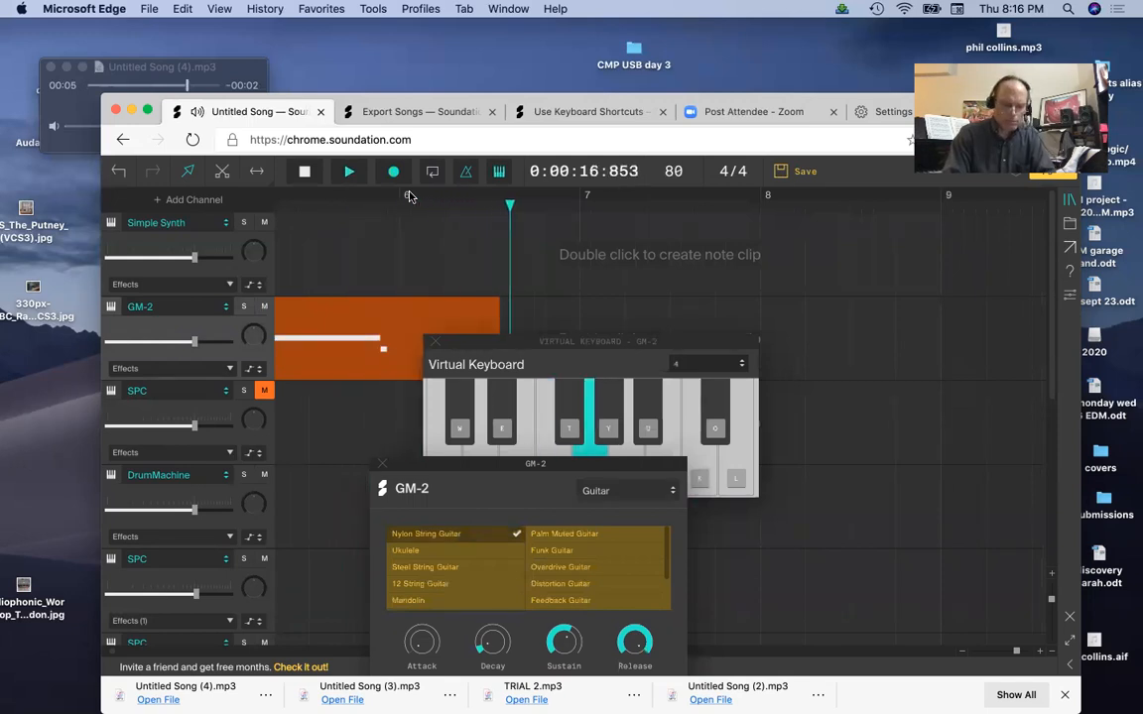
key("u")
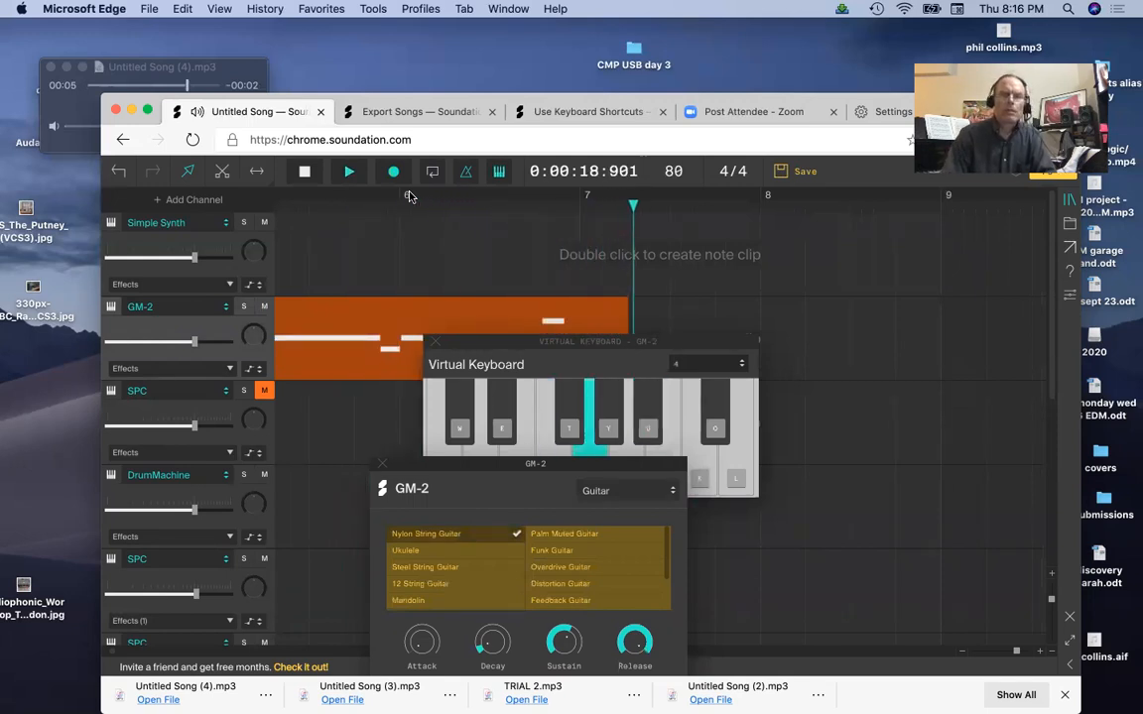
key("f")
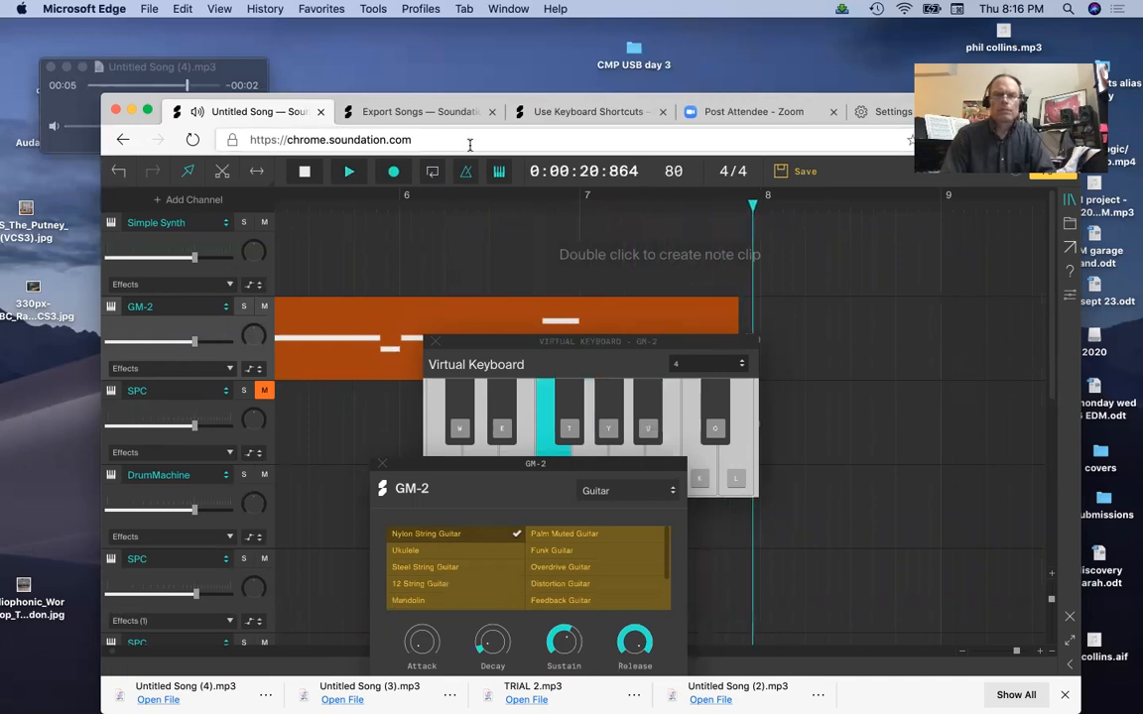
key("g")
key("space")
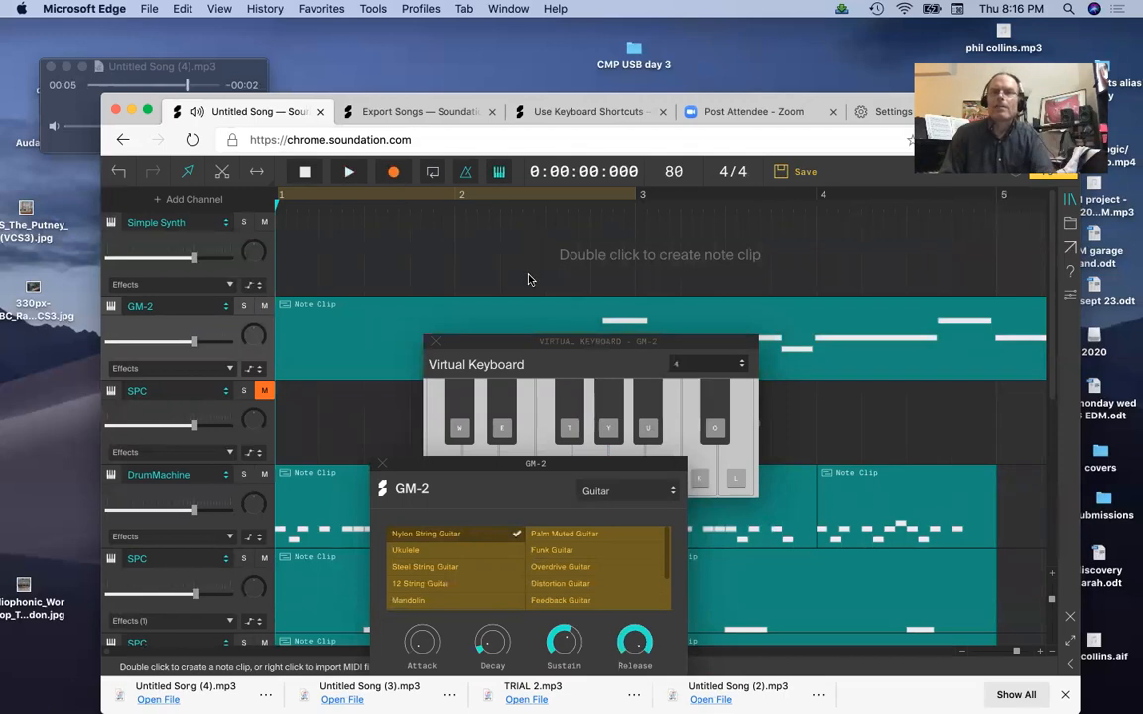
- View the recorded GM-2 clip in the note editor, close the editor and briefly test playback
left_click(527, 311)
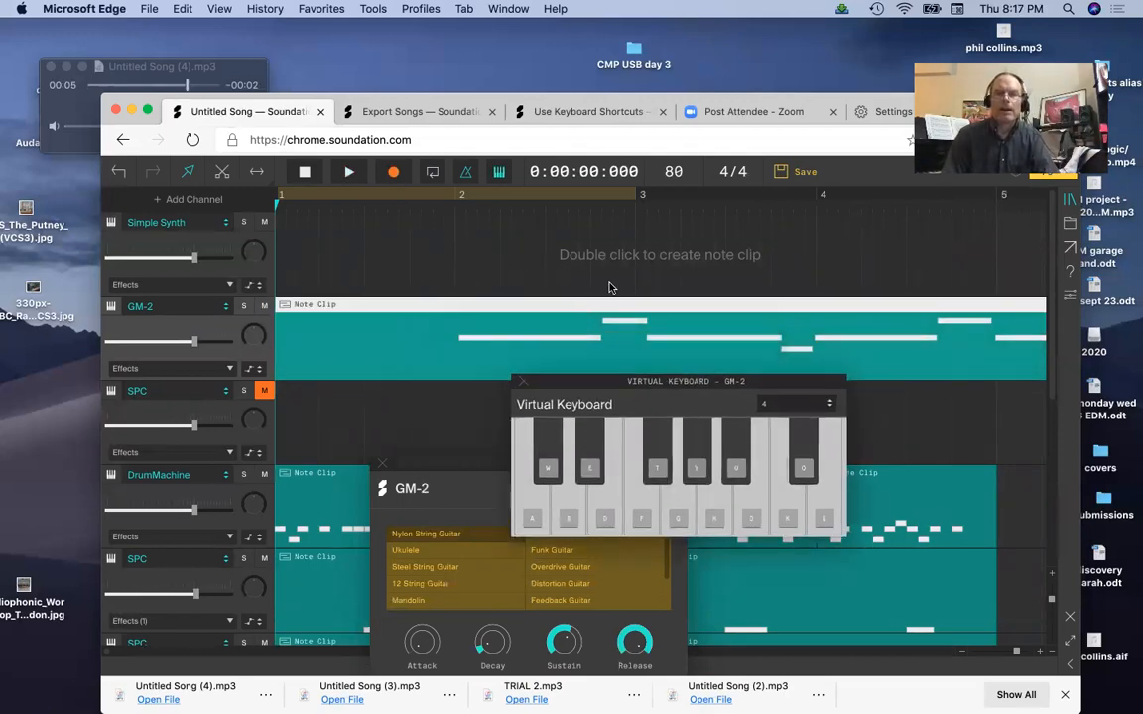
double_click(601, 309)
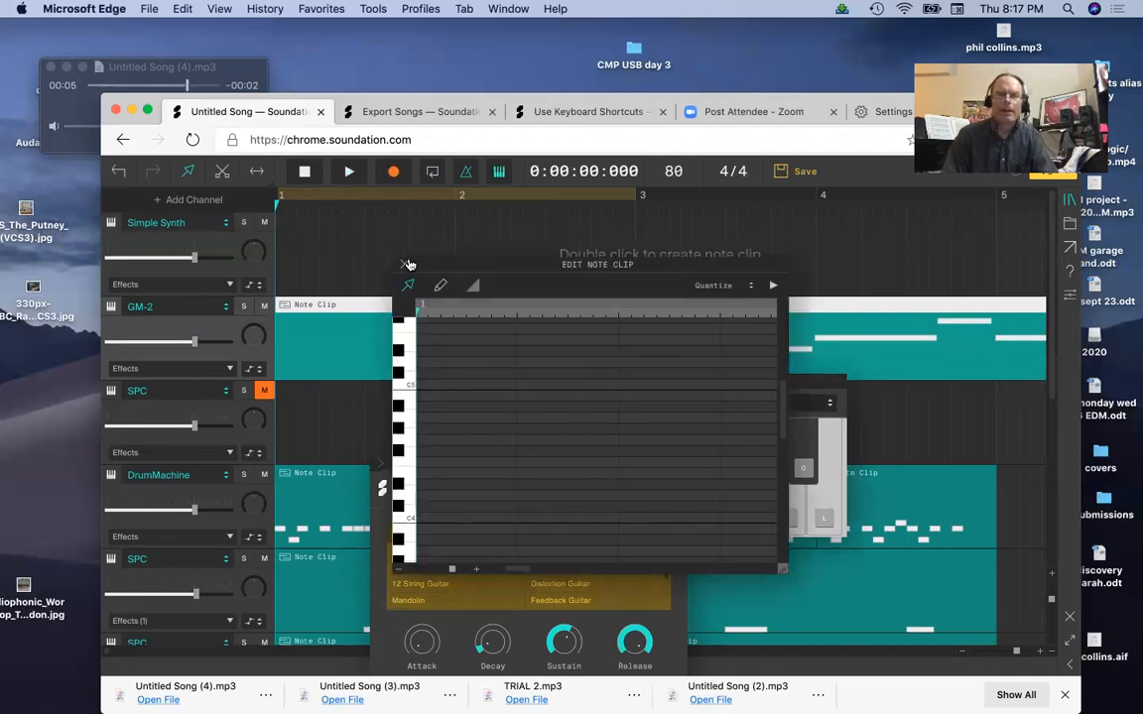
left_click(405, 264)
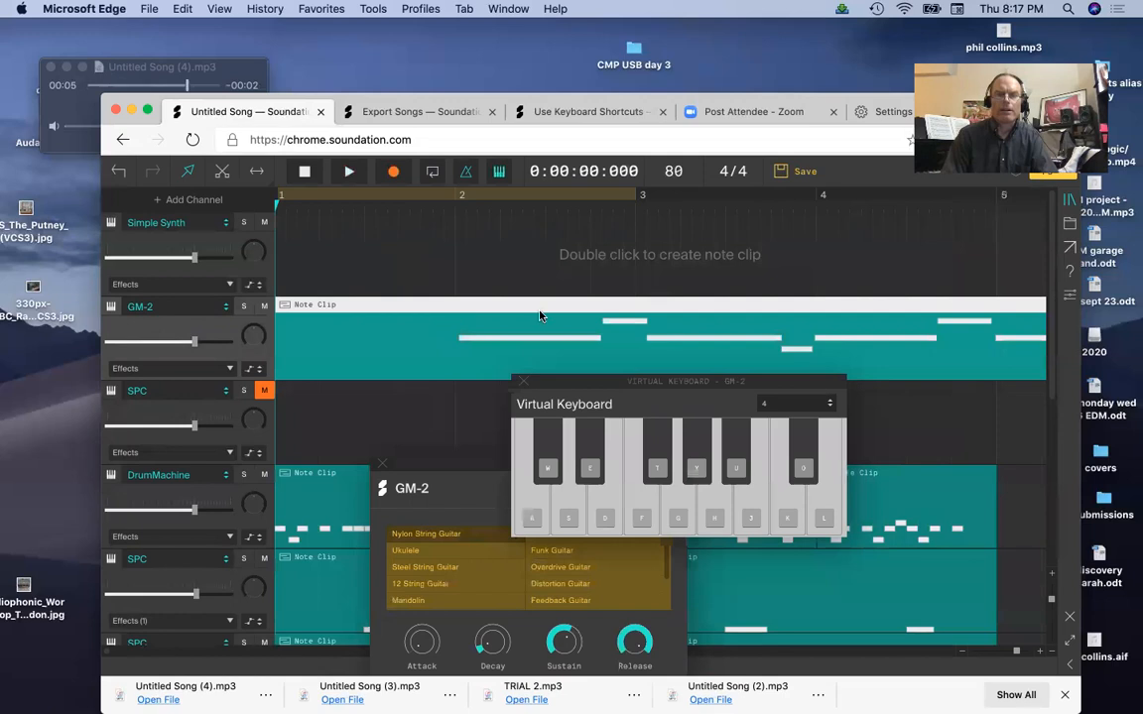
key("space")
key("space")
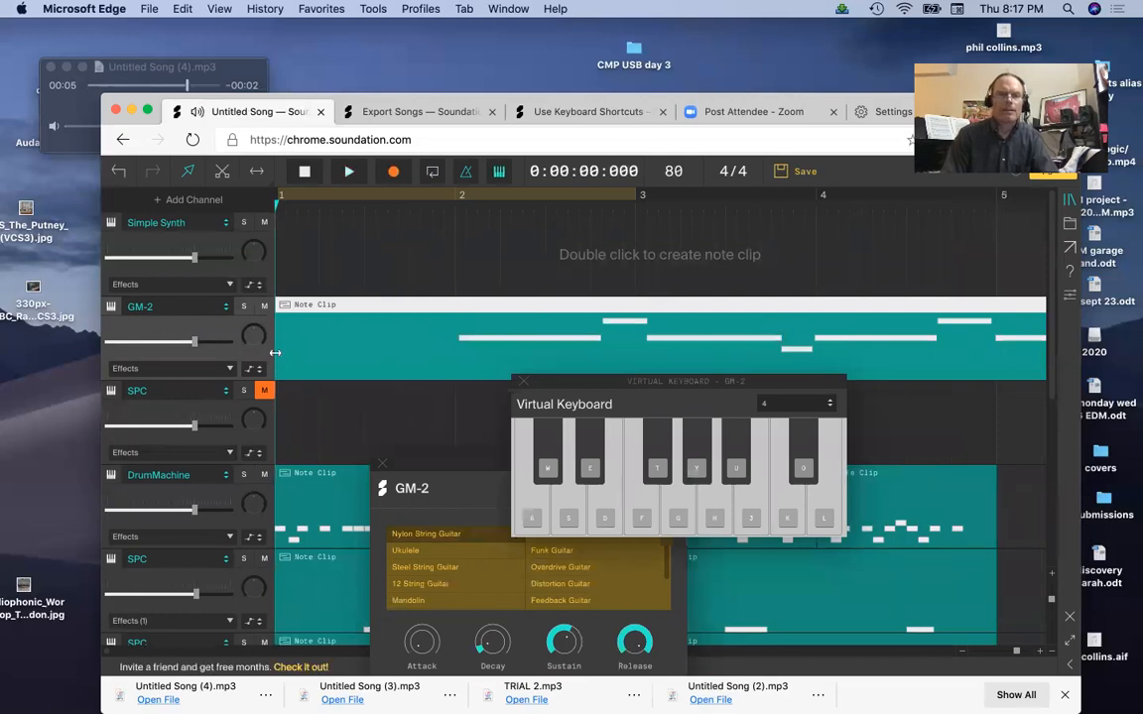
- Change the instrument of the muted SPC channel below GM-2 to Noiser
left_click(222, 389)
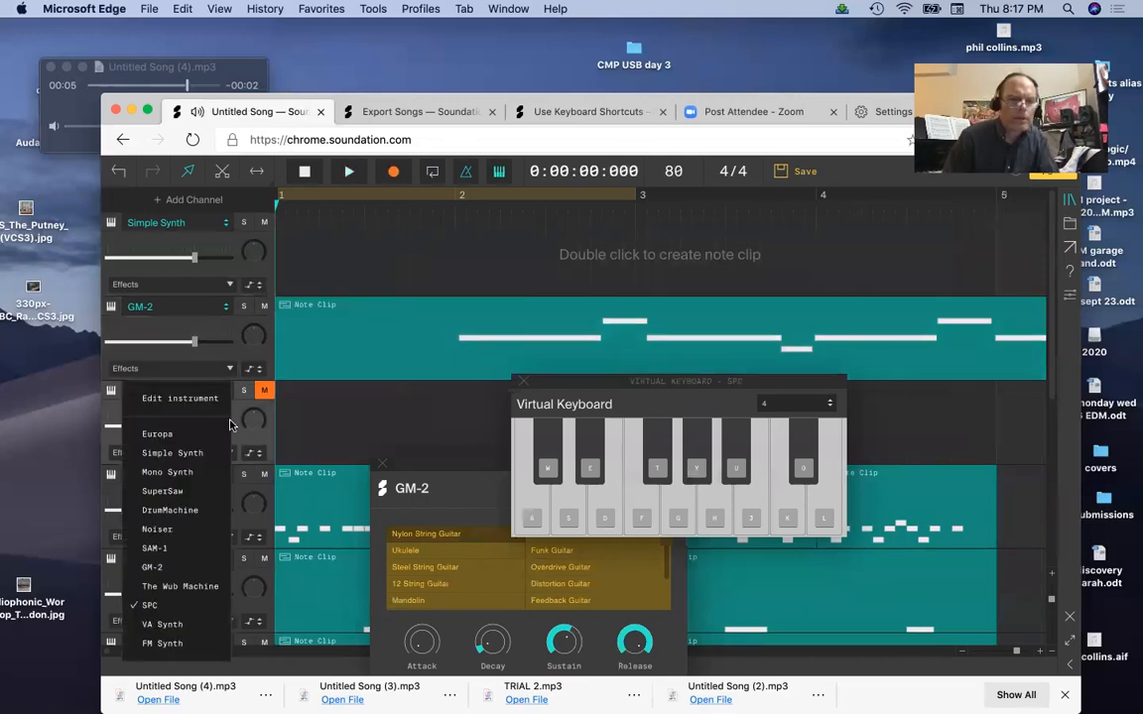
left_click(164, 479)
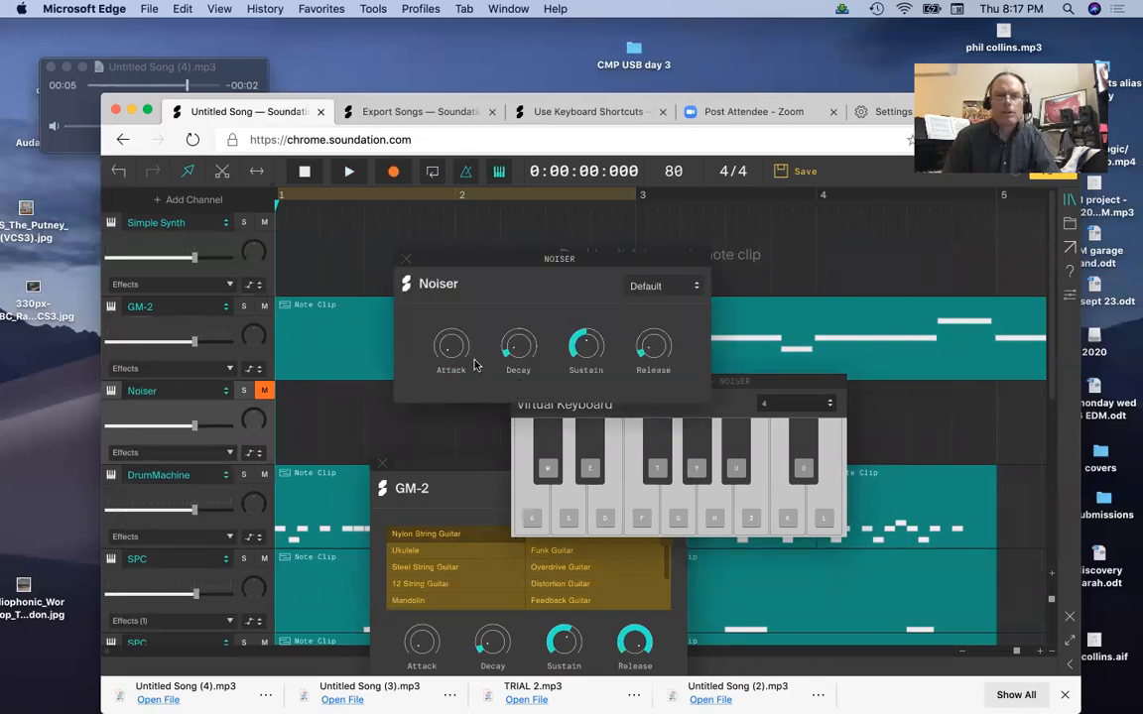
key("Escape")
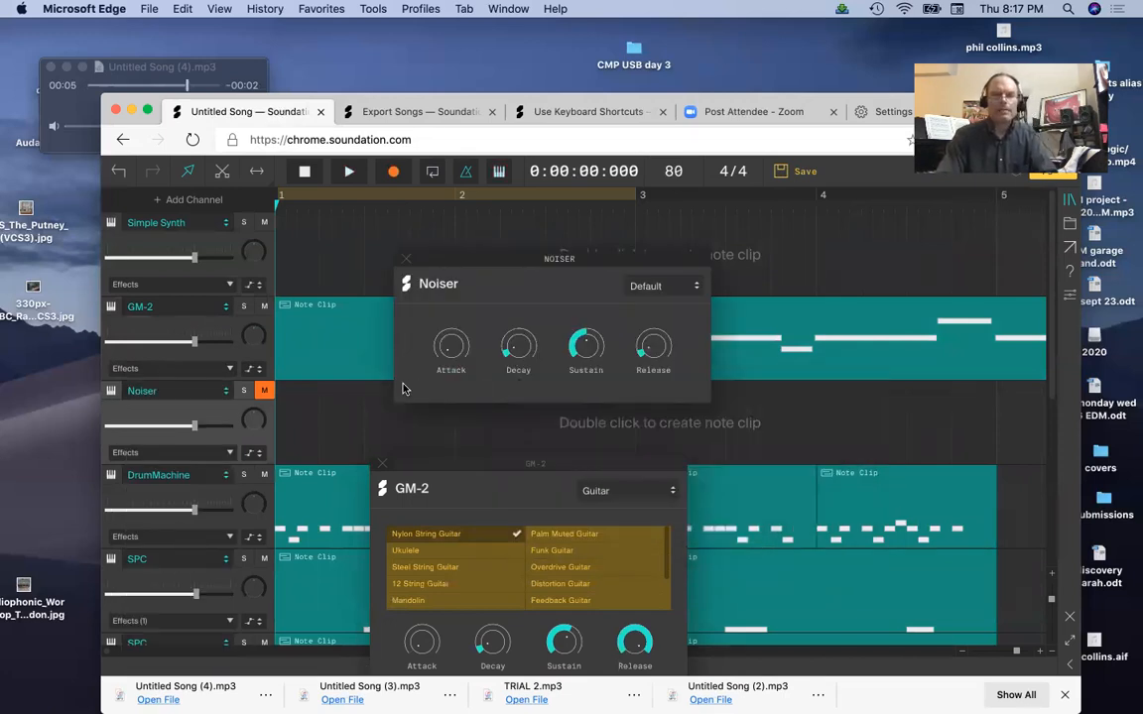
- Unmute the Noiser channel and place the virtual keyboard below the Noiser controls
key("q")
left_click(264, 390)
left_click(452, 419)
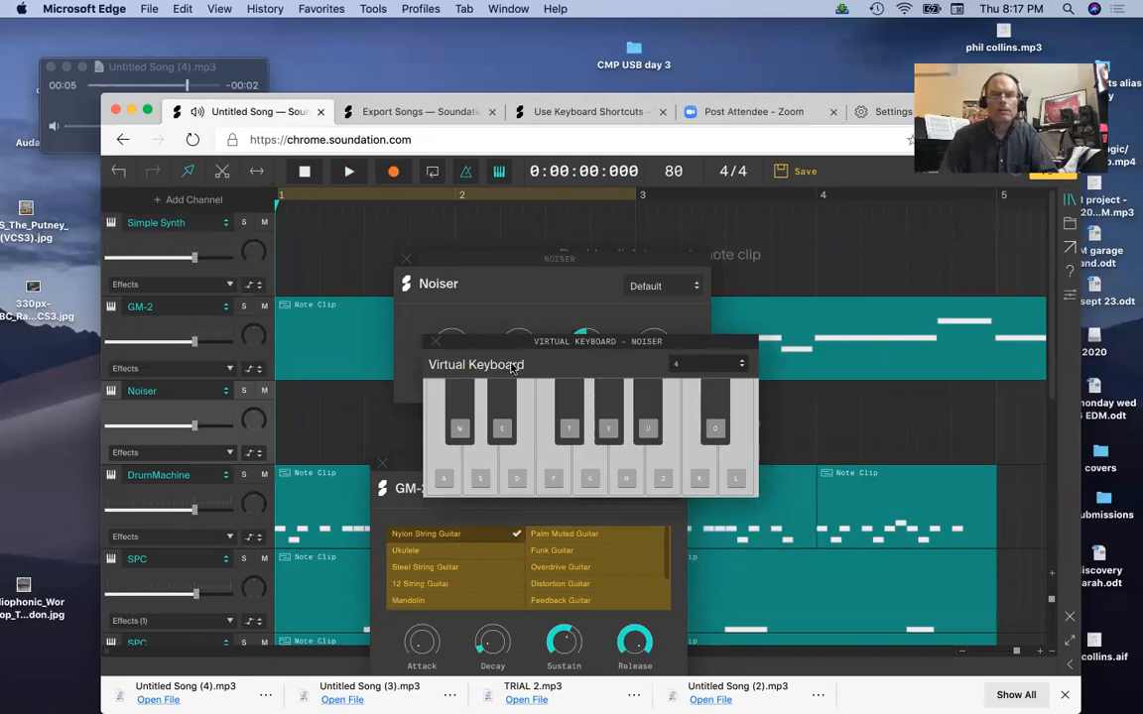
left_click_drag(522, 347, 377, 434)
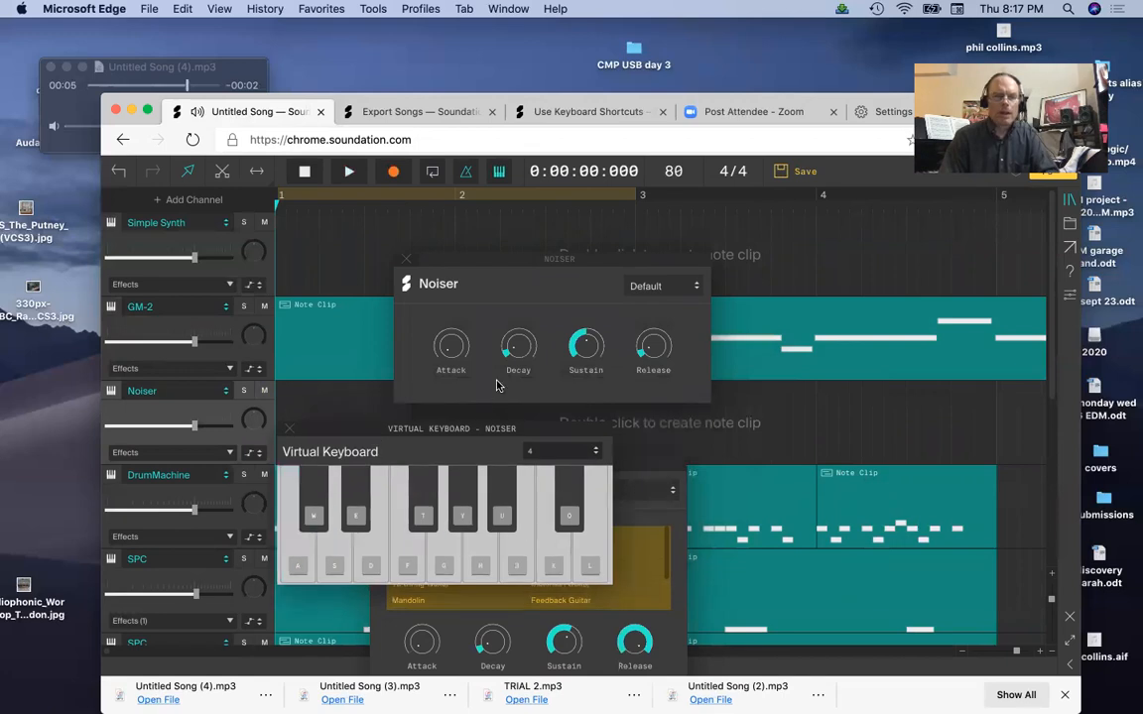
- Raise the Noiser's attack while sounding a low C, and load the Hit preset
mouse_move(454, 352)
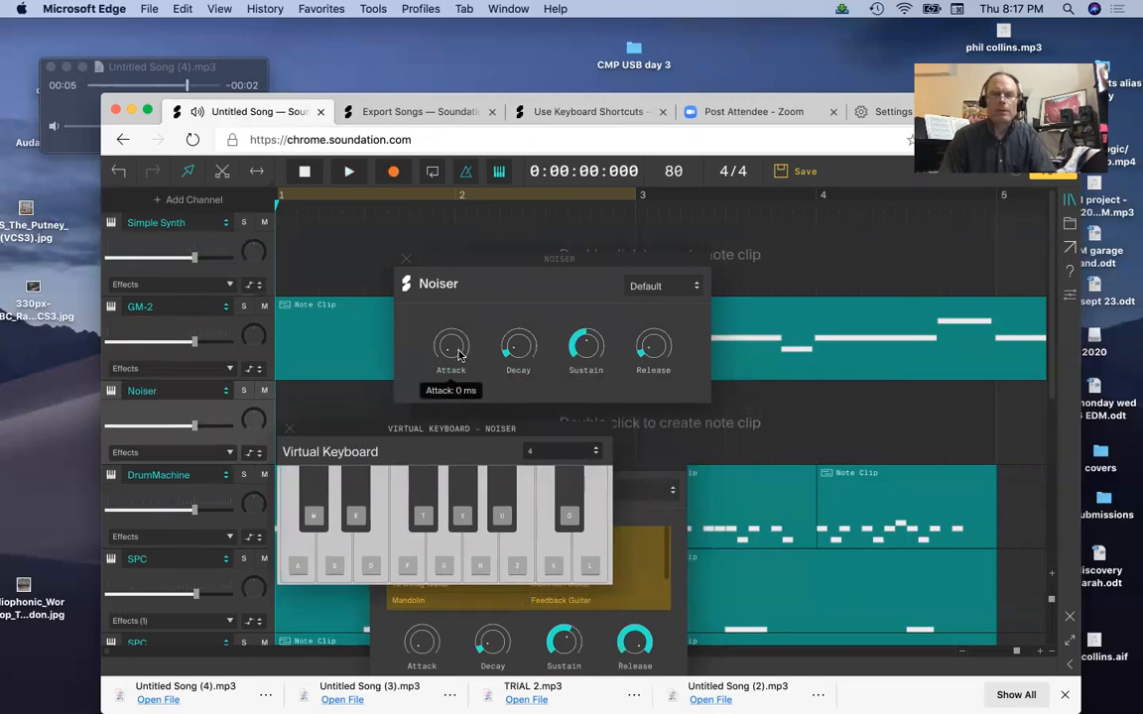
key("a")
left_click_drag(454, 355, 462, 309)
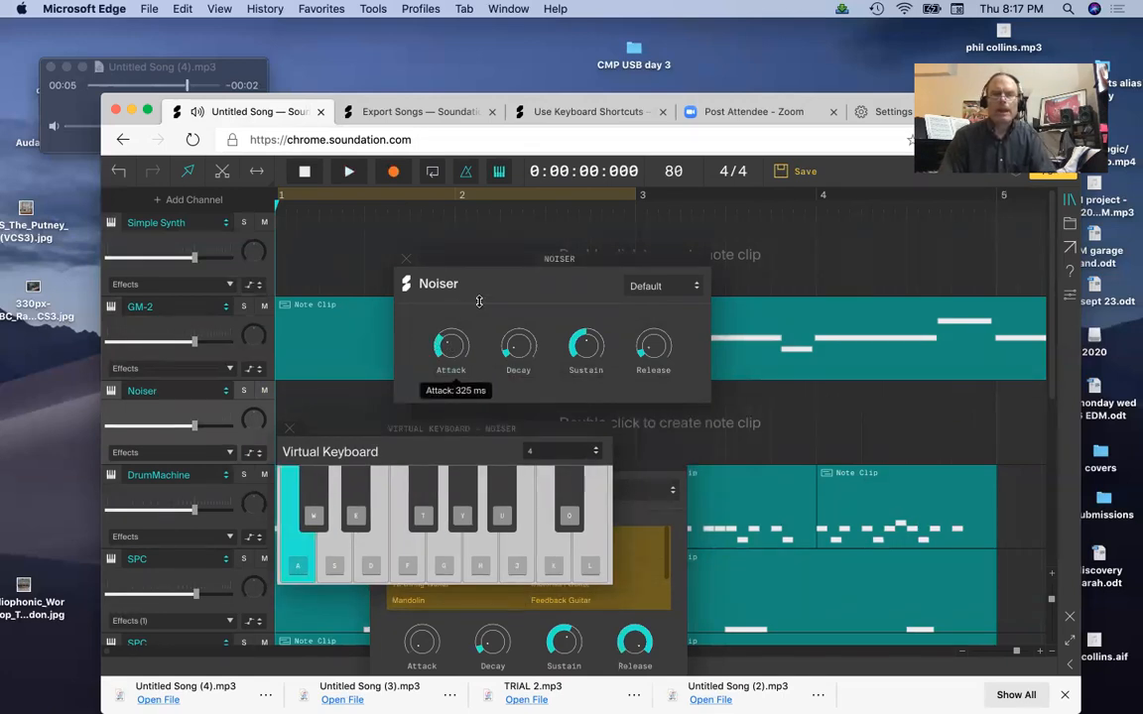
mouse_move(523, 357)
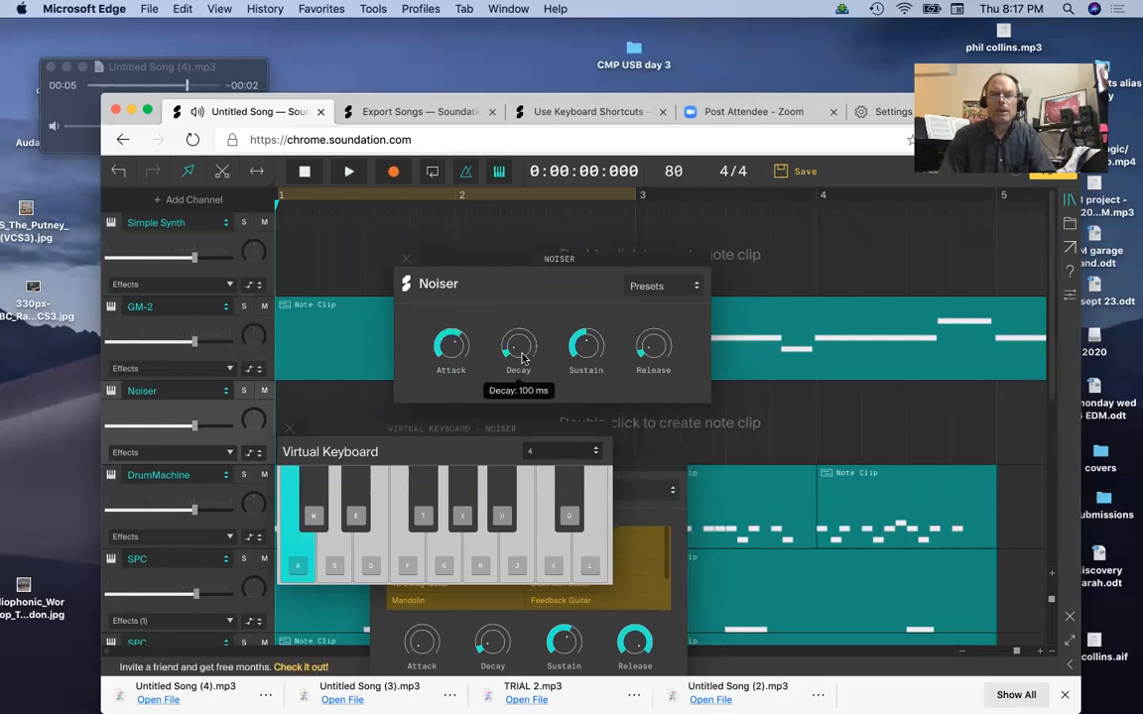
left_click(659, 292)
left_click(658, 366)
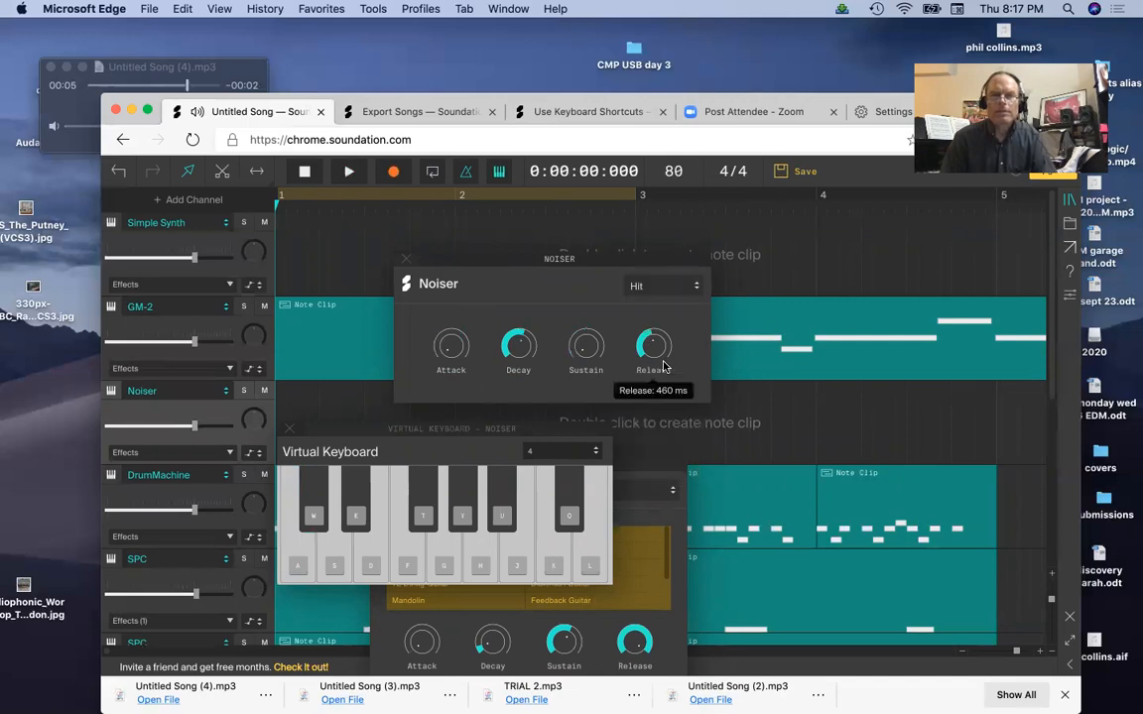
- Switch the Noiser channel to Simple Synth, setting Oscillator 2 volume to 35% and raising Oscillator 3 volume
left_click(206, 387)
left_click(194, 452)
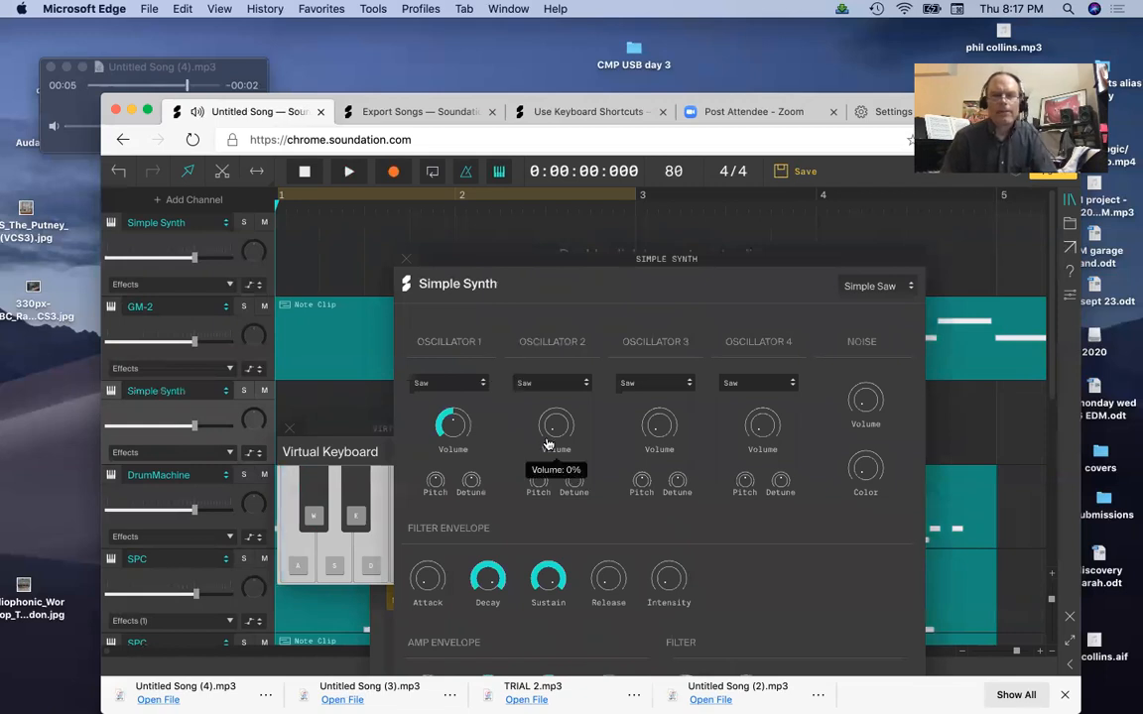
left_click_drag(558, 440, 554, 383)
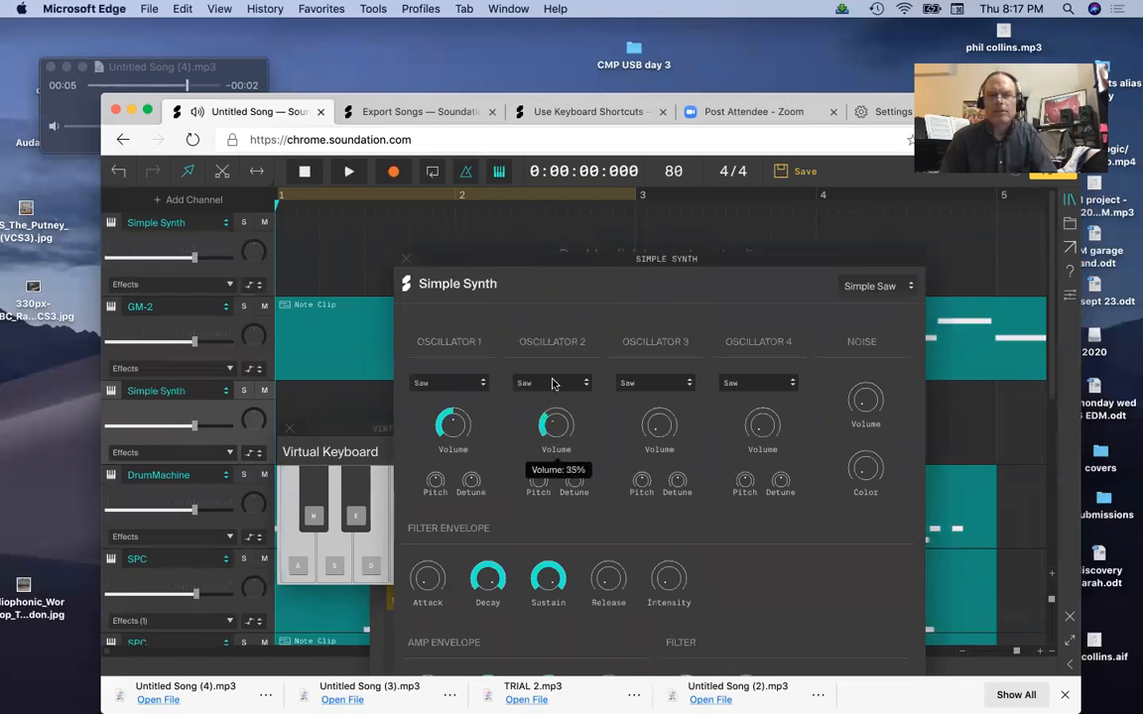
left_click(554, 383)
left_click_drag(646, 455, 626, 296)
- Load the Glass Piano preset in Simple Synth and audition it with a low C
left_click(863, 286)
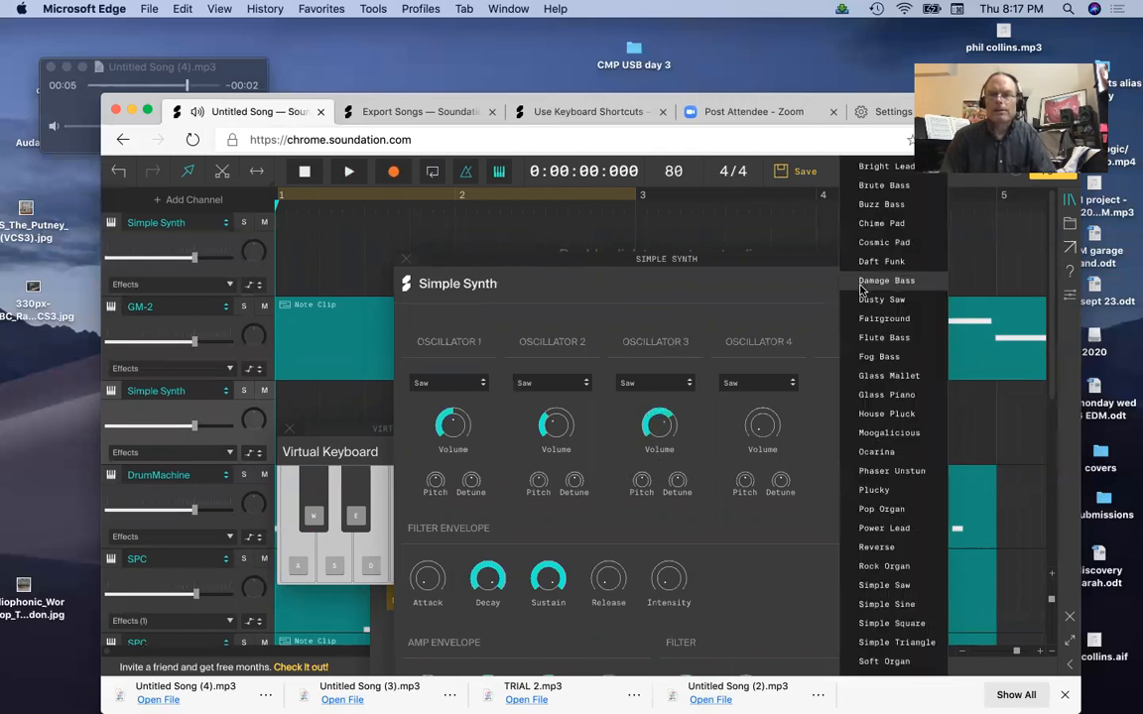
left_click(888, 286)
key("a")
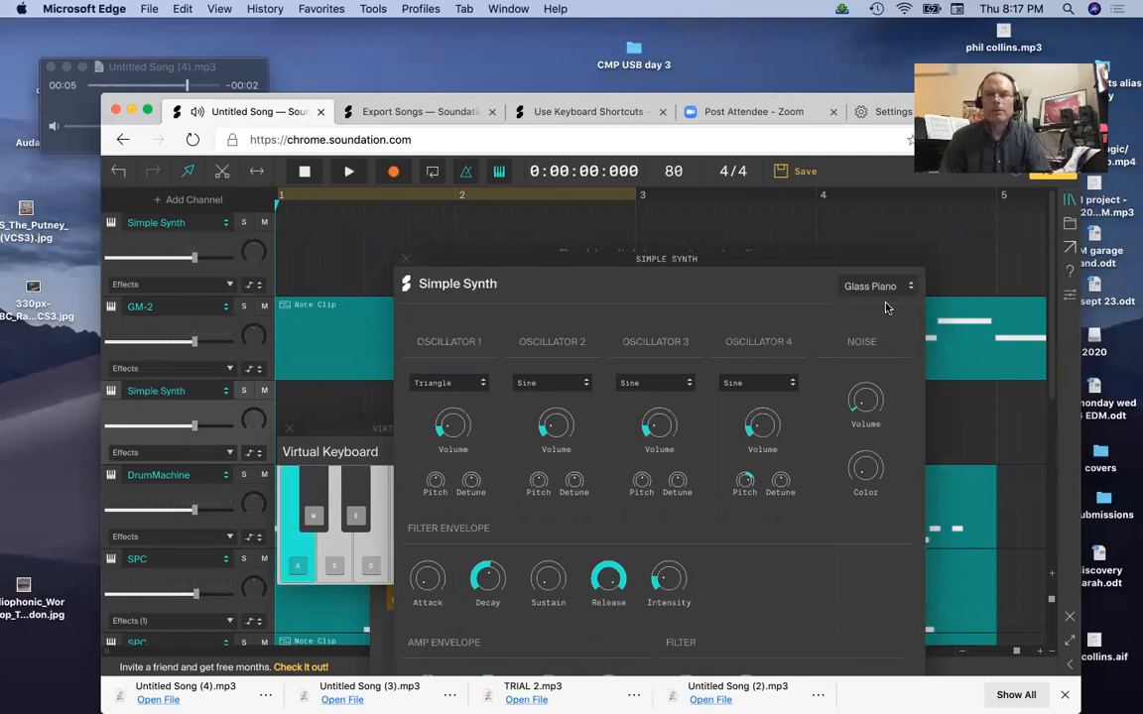
- Load the Moogalicious preset in Simple Synth and audition it with a low C
left_click(873, 286)
scroll(843, 337, "down", 2)
left_click(854, 384)
key("a")
key("a")
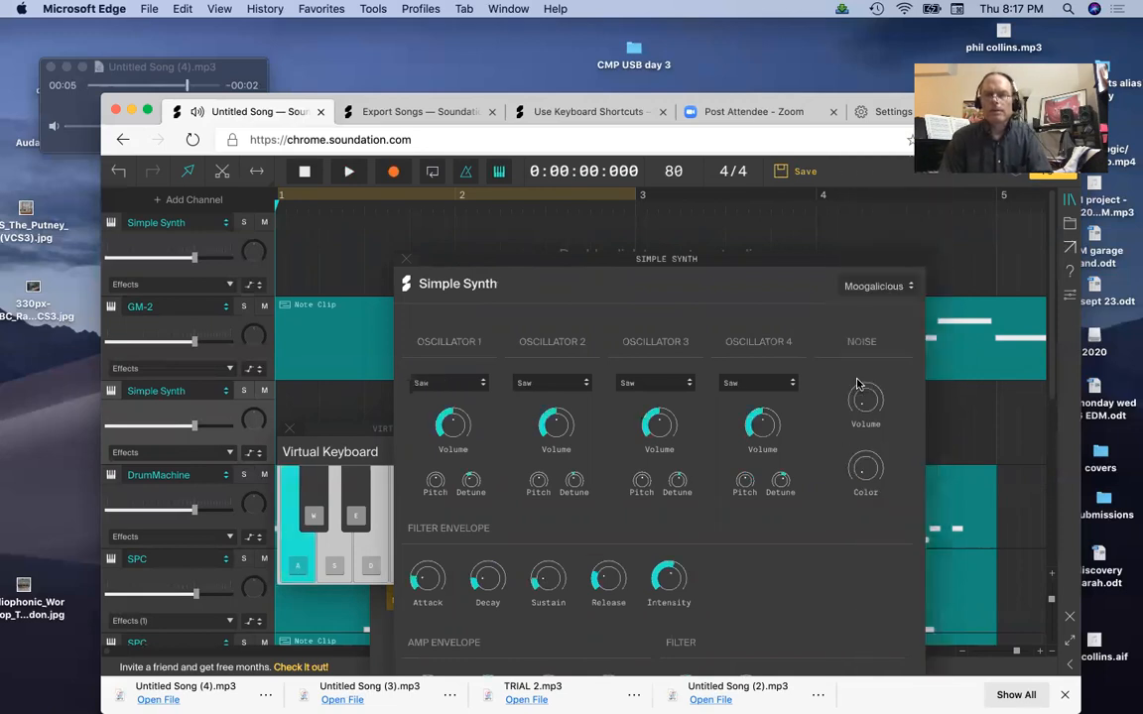
- Sound a low C repeatedly to audition the Moogalicious preset
key("a")
key("a")
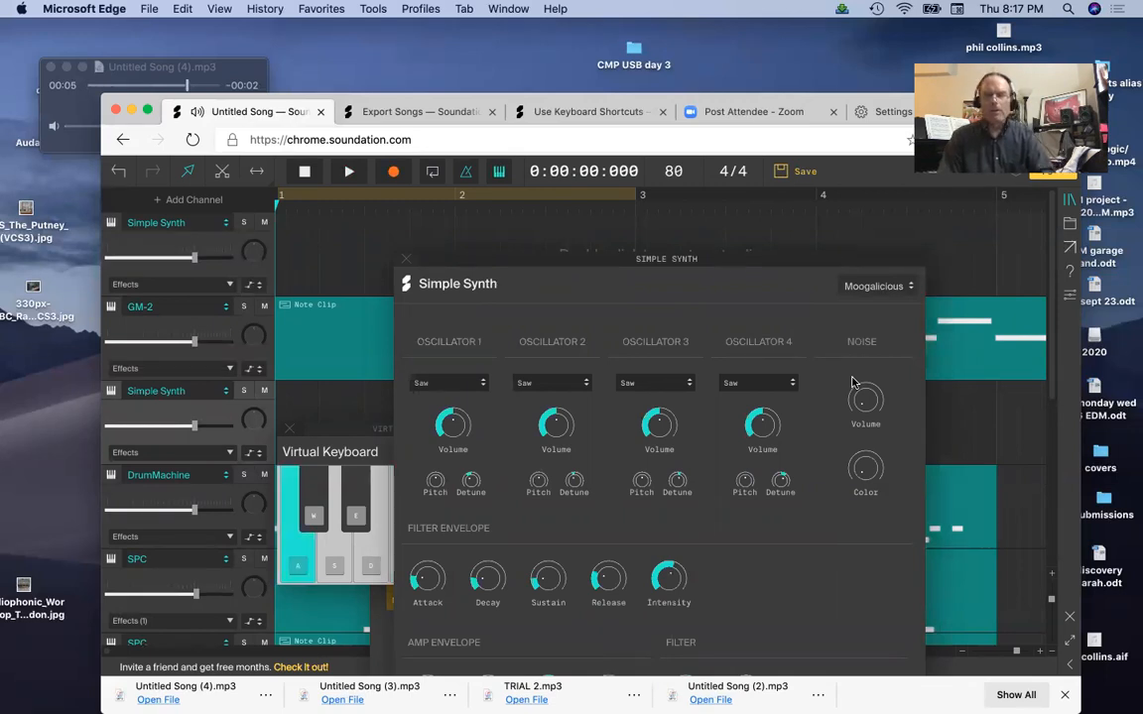
key("a")
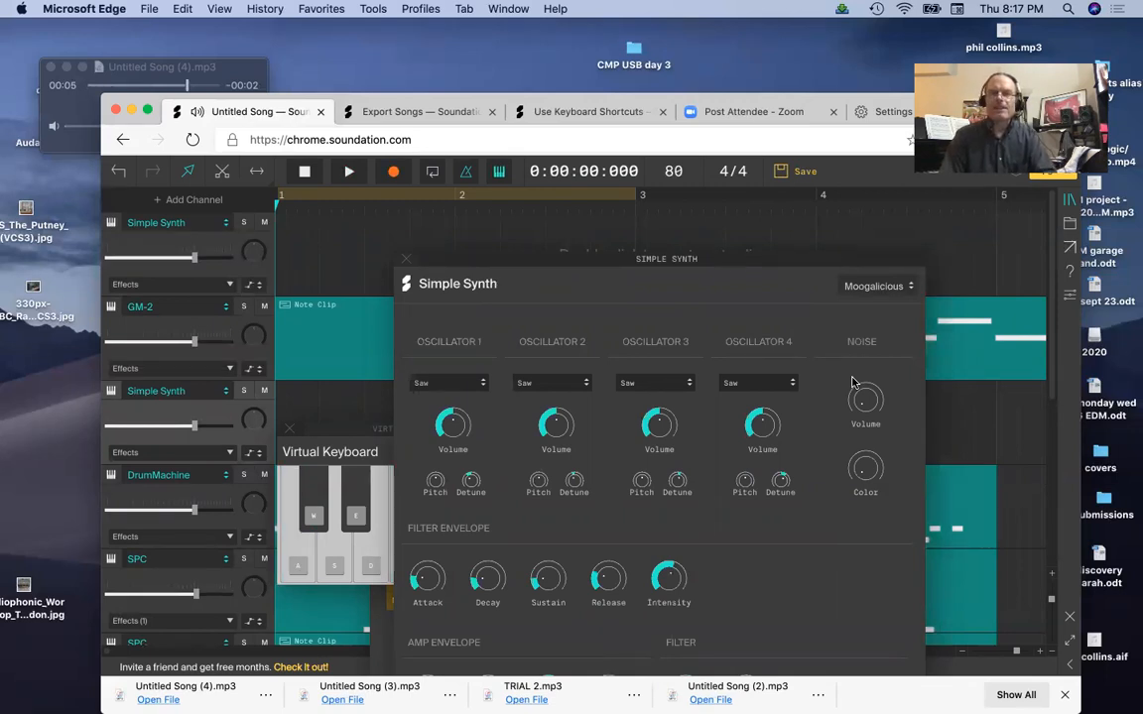
key("a")
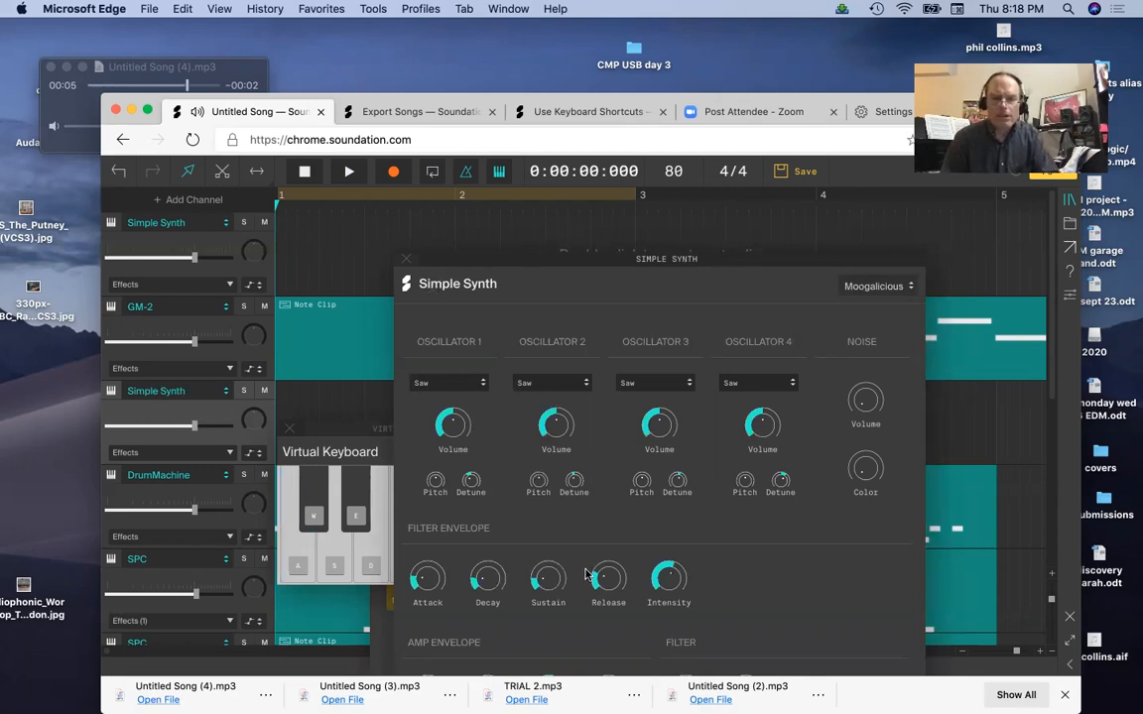
- Try the filter envelope's attack at maximum with a low C, and set it to 710 ms
mouse_move(436, 572)
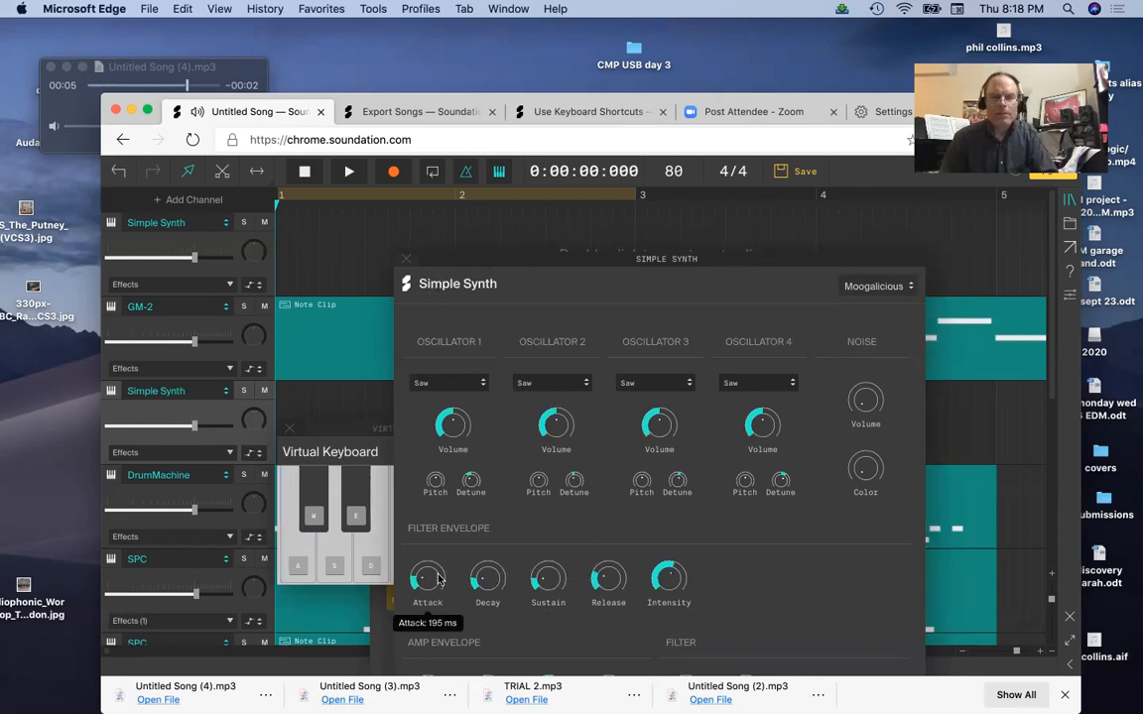
left_click_drag(436, 572, 426, 503)
key("a")
key("a")
key("a")
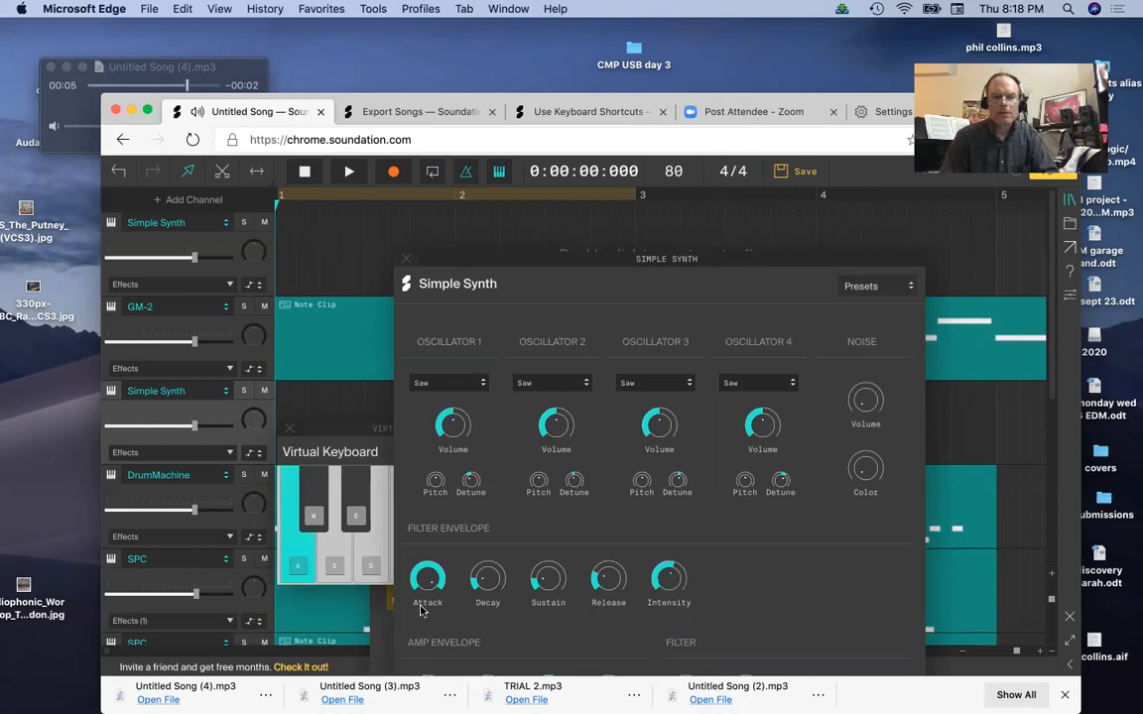
mouse_move(428, 589)
left_click_drag(427, 588, 429, 635)
mouse_move(455, 427)
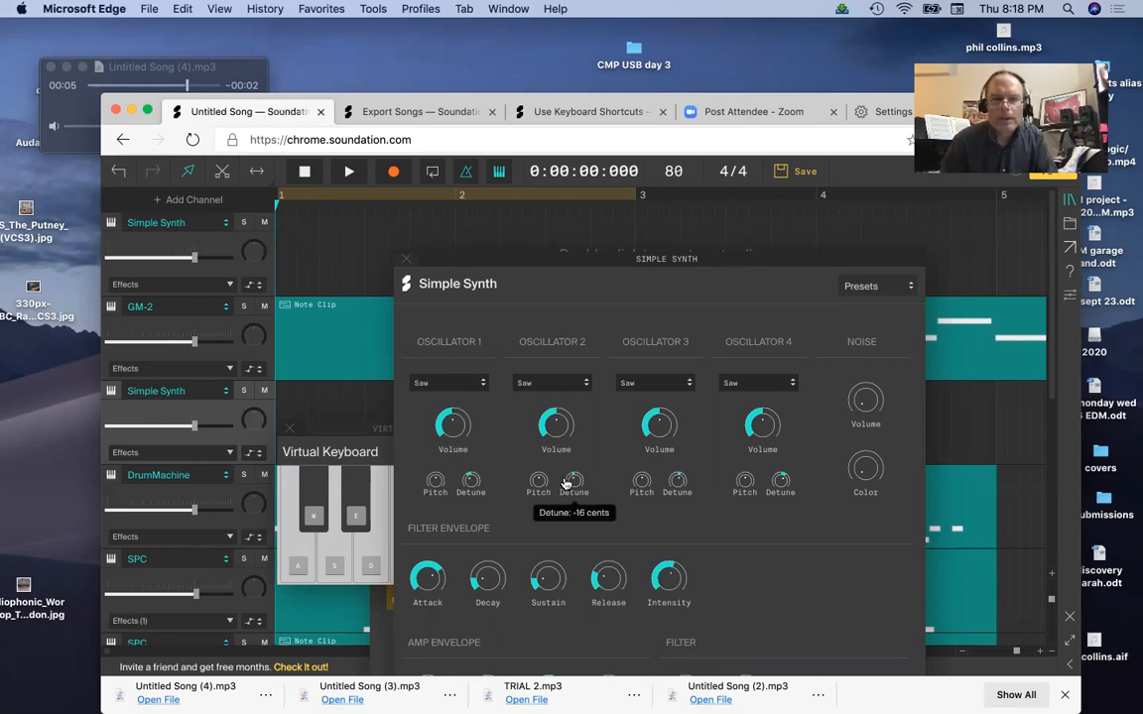
- Reposition the synth window to reveal the amp envelope, set its attack to about half, and raise its release to nearly full
left_click_drag(594, 266, 575, 170)
left_click_drag(407, 597, 422, 494)
key("a")
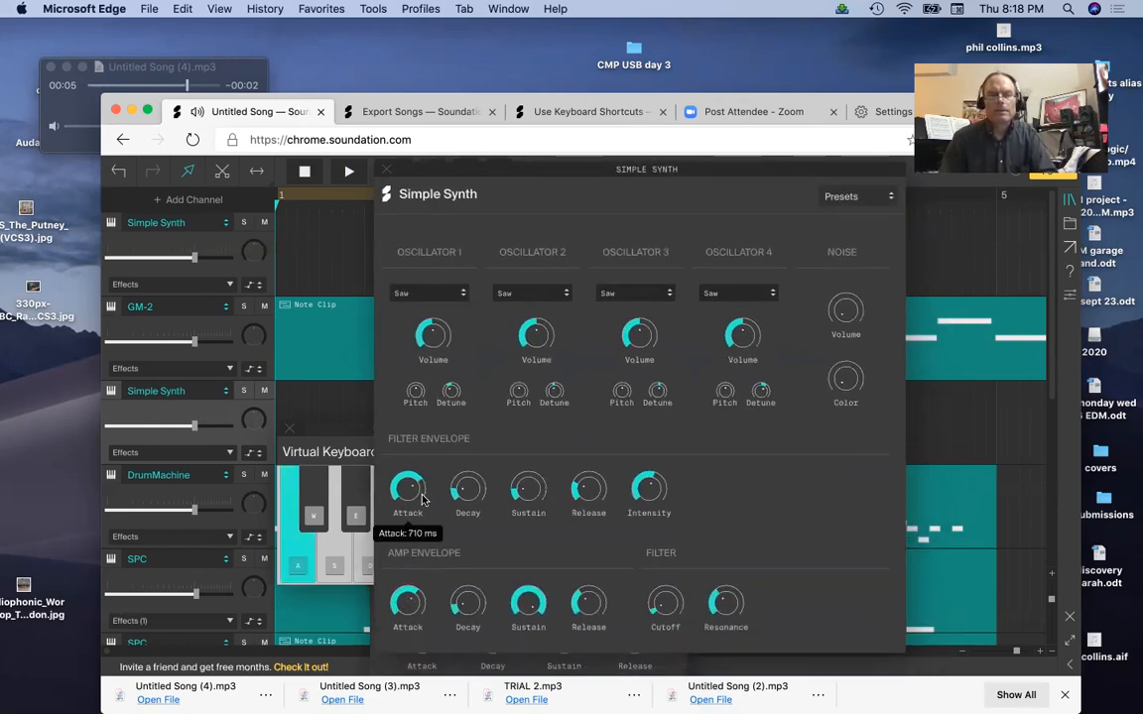
mouse_move(418, 601)
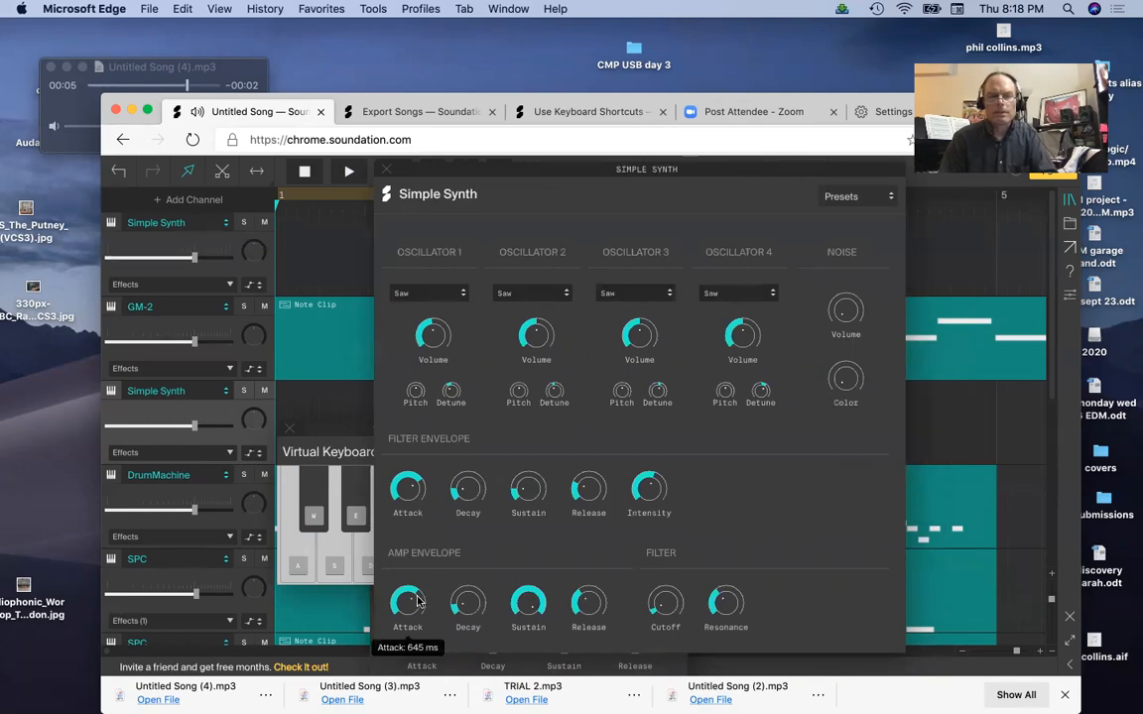
left_click_drag(408, 605, 407, 702)
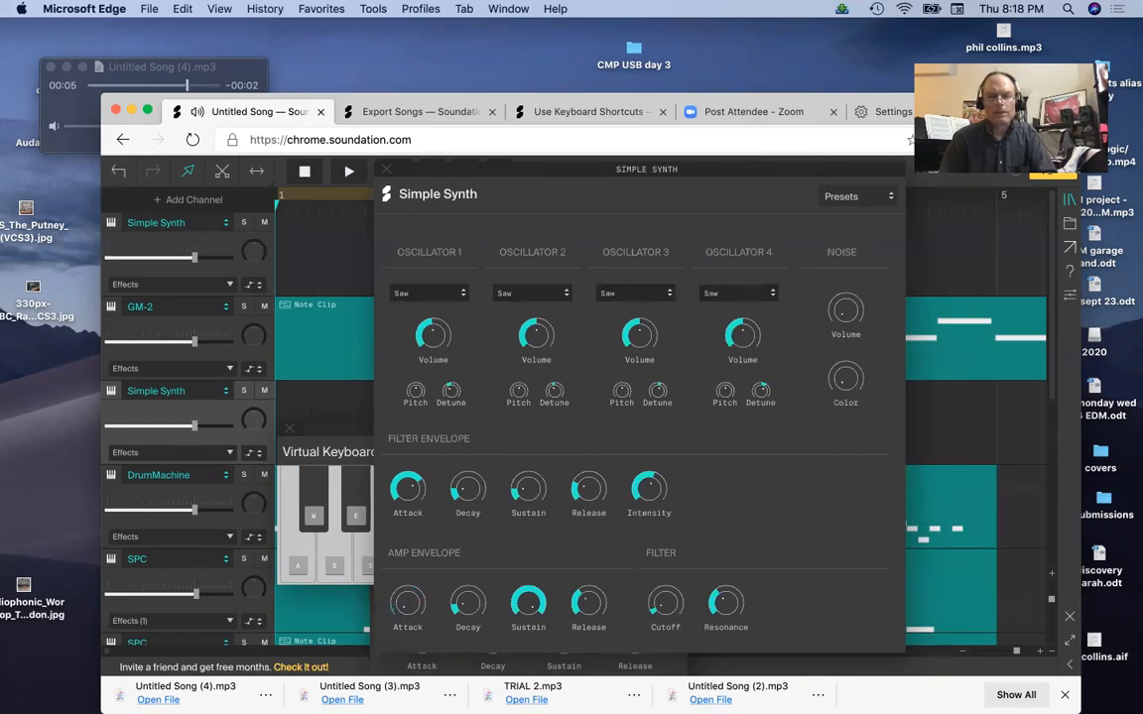
mouse_move(404, 612)
left_click_drag(403, 606, 414, 549)
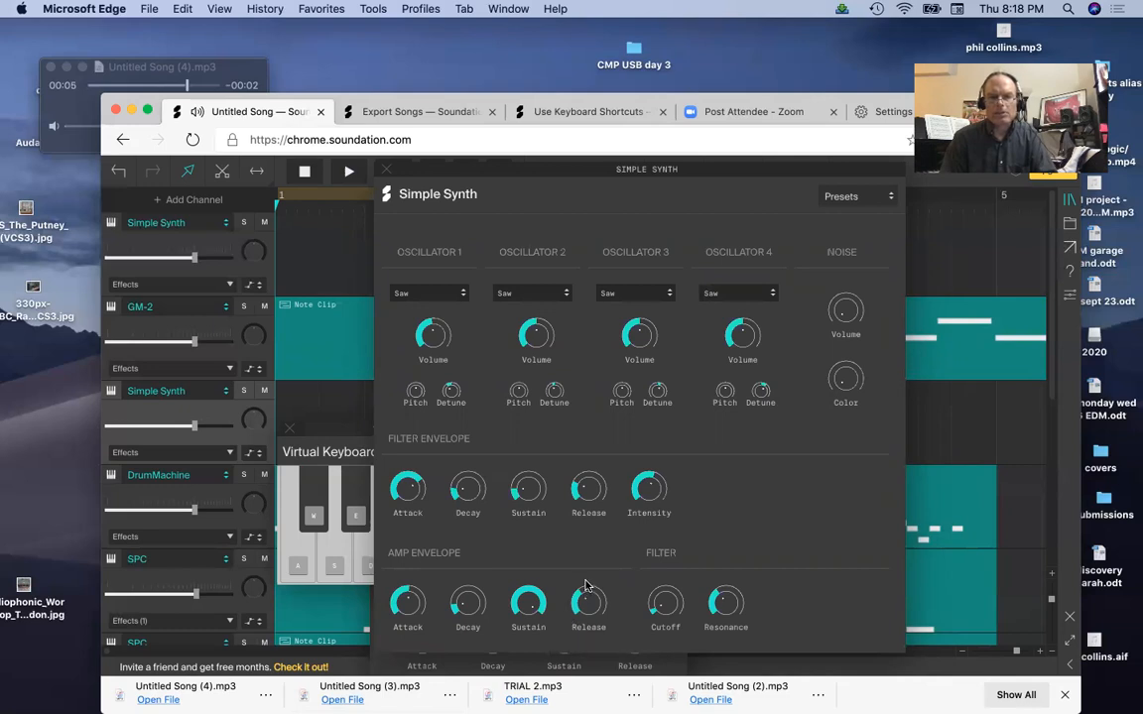
left_click_drag(576, 625, 585, 564)
mouse_move(582, 598)
- Set the filter envelope's attack to 560 ms and decay to 455 ms, raise its sustain and intensity, and close the synth window
left_click_drag(410, 496, 522, 442)
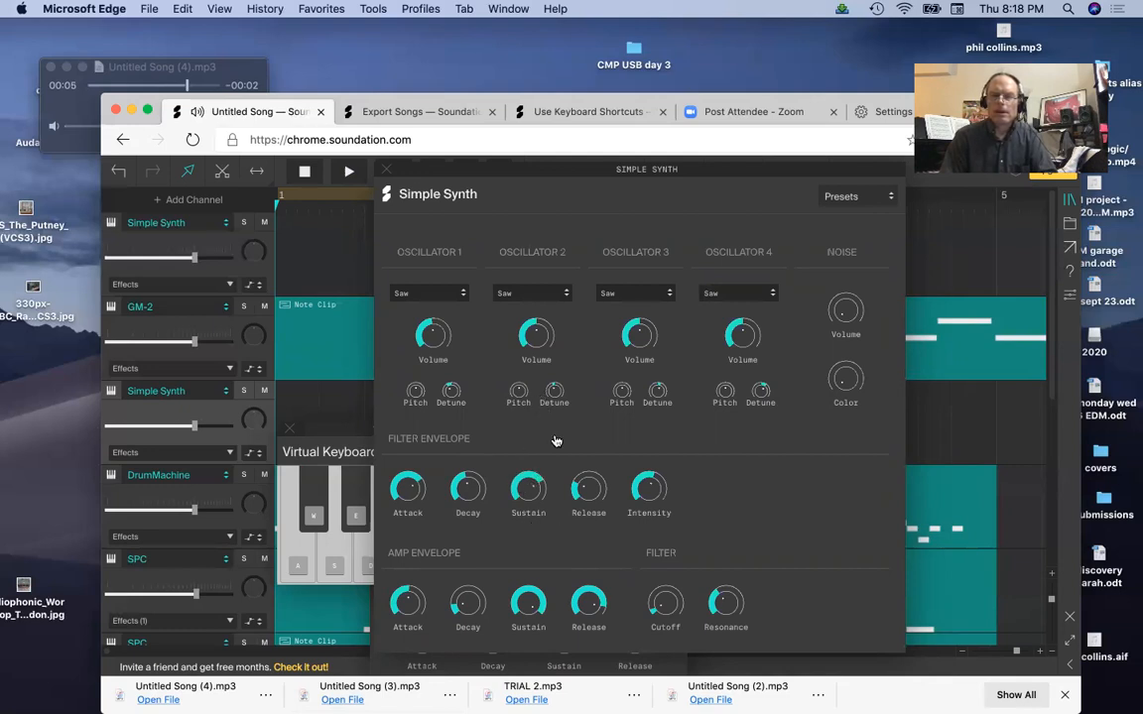
mouse_move(587, 486)
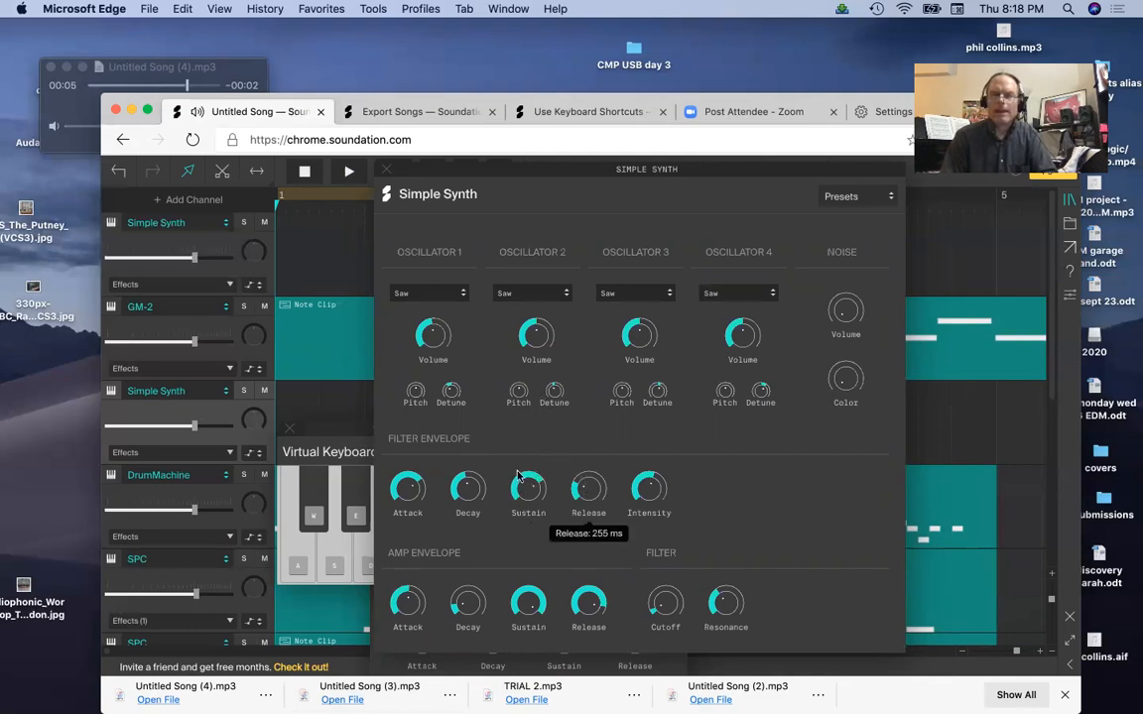
mouse_move(469, 479)
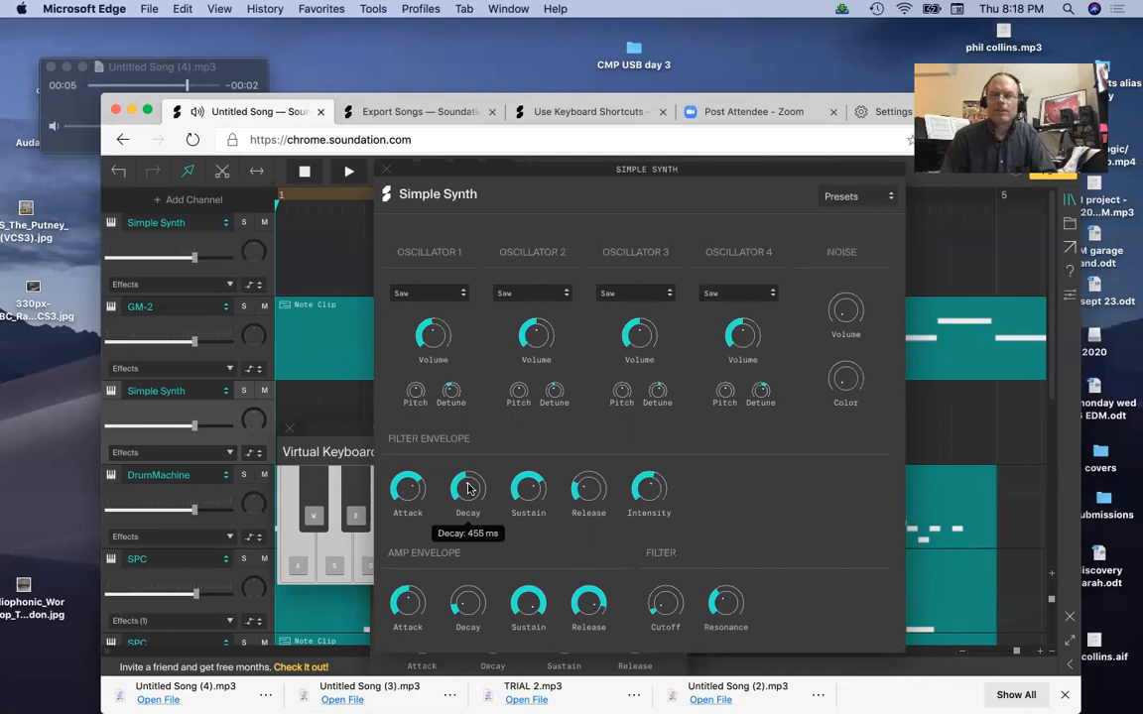
mouse_move(409, 489)
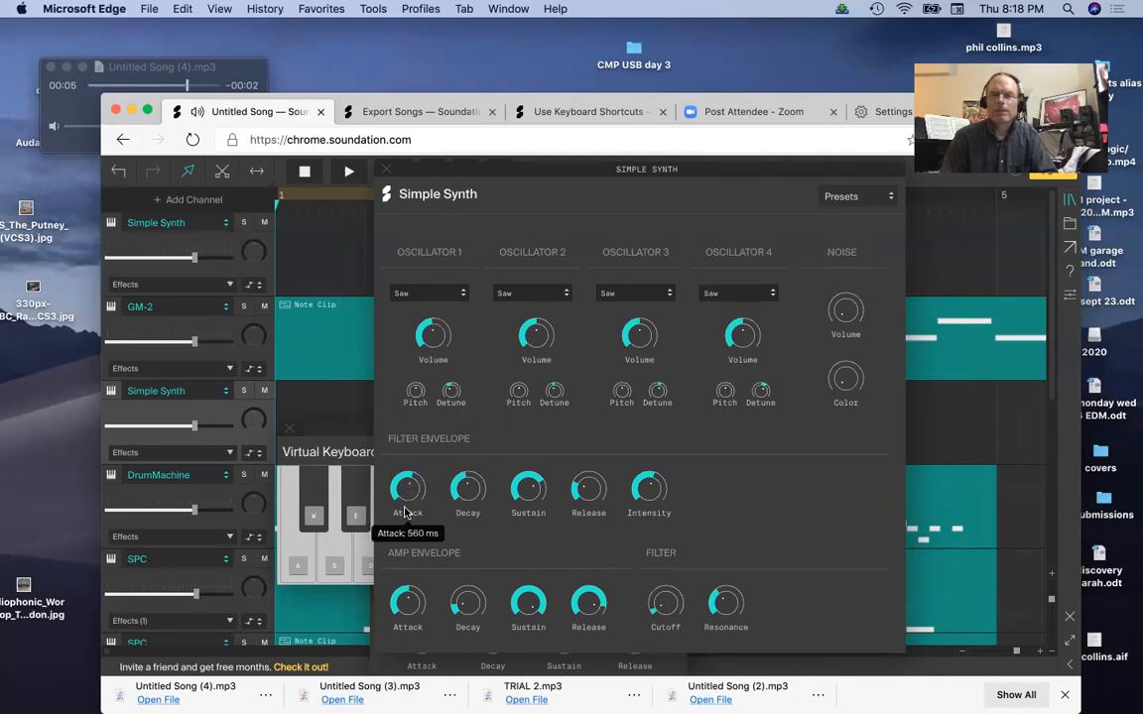
mouse_move(652, 488)
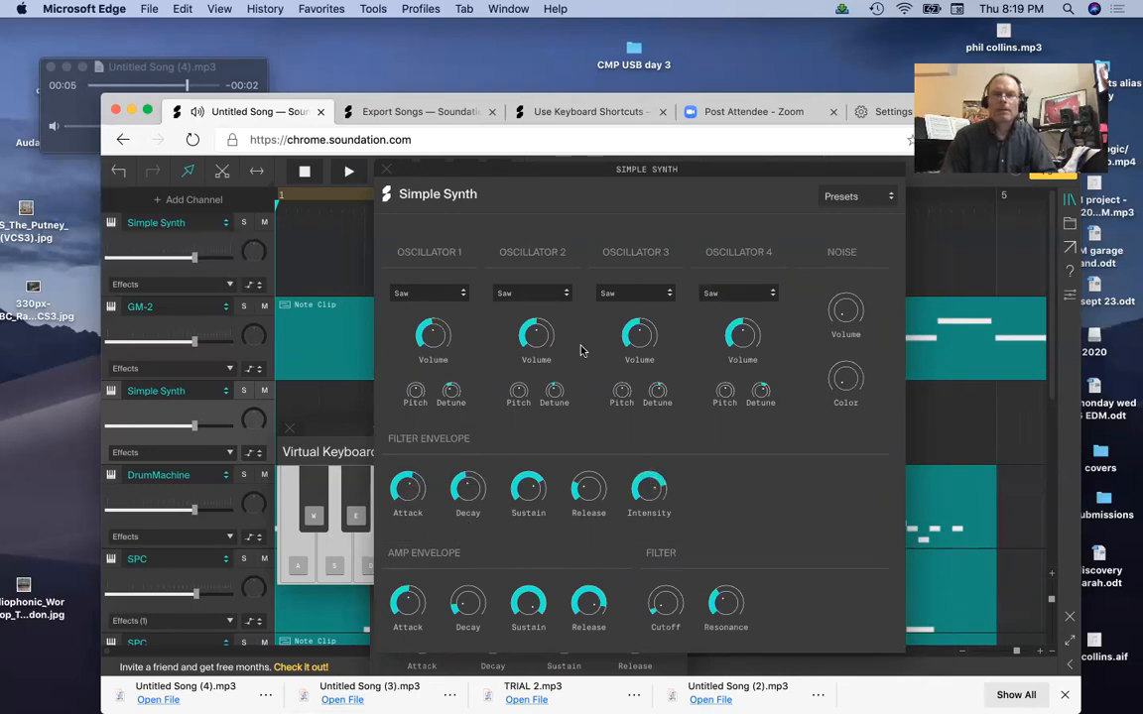
left_click(385, 174)
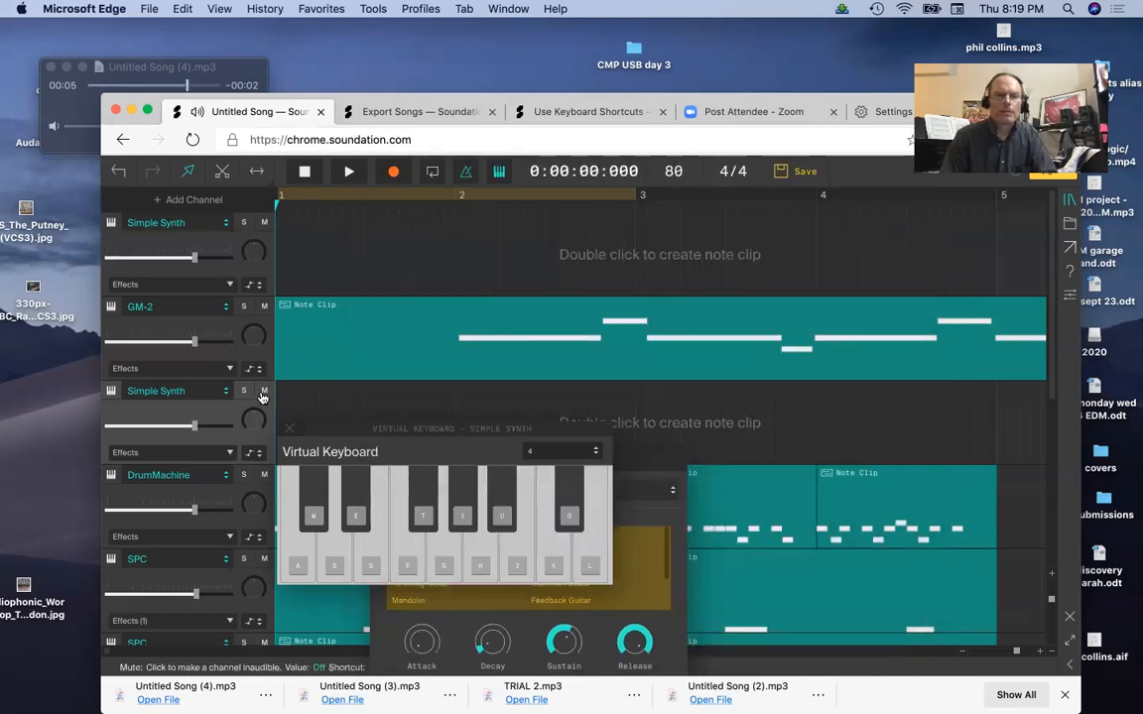
- Move the virtual keyboard out of the way and display volume automation on the Simple Synth channel above DrumMachine
left_click_drag(358, 434, 398, 529)
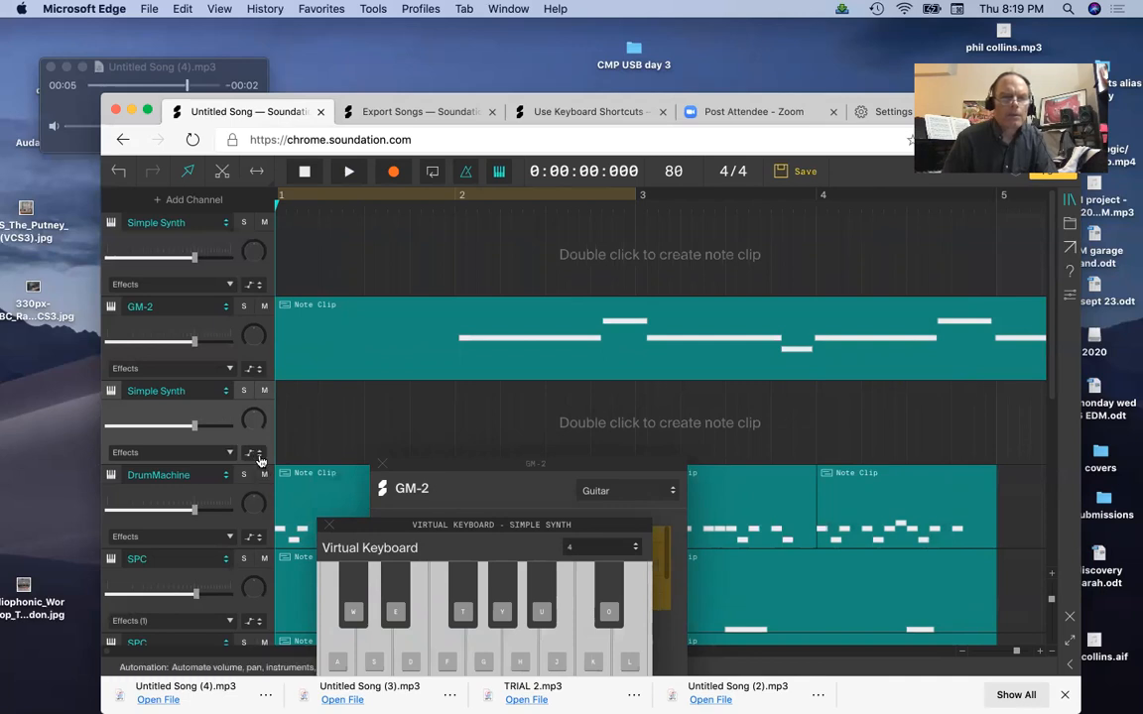
left_click(258, 457)
scroll(273, 397, "up", 3)
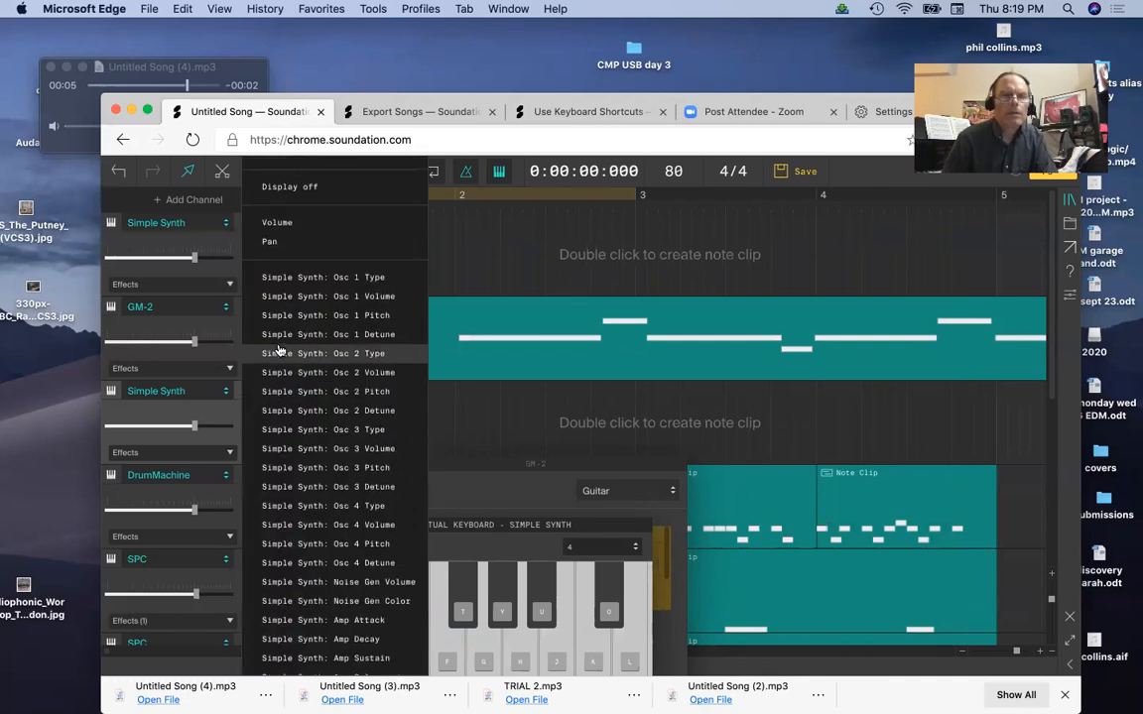
scroll(283, 308, "up", 2)
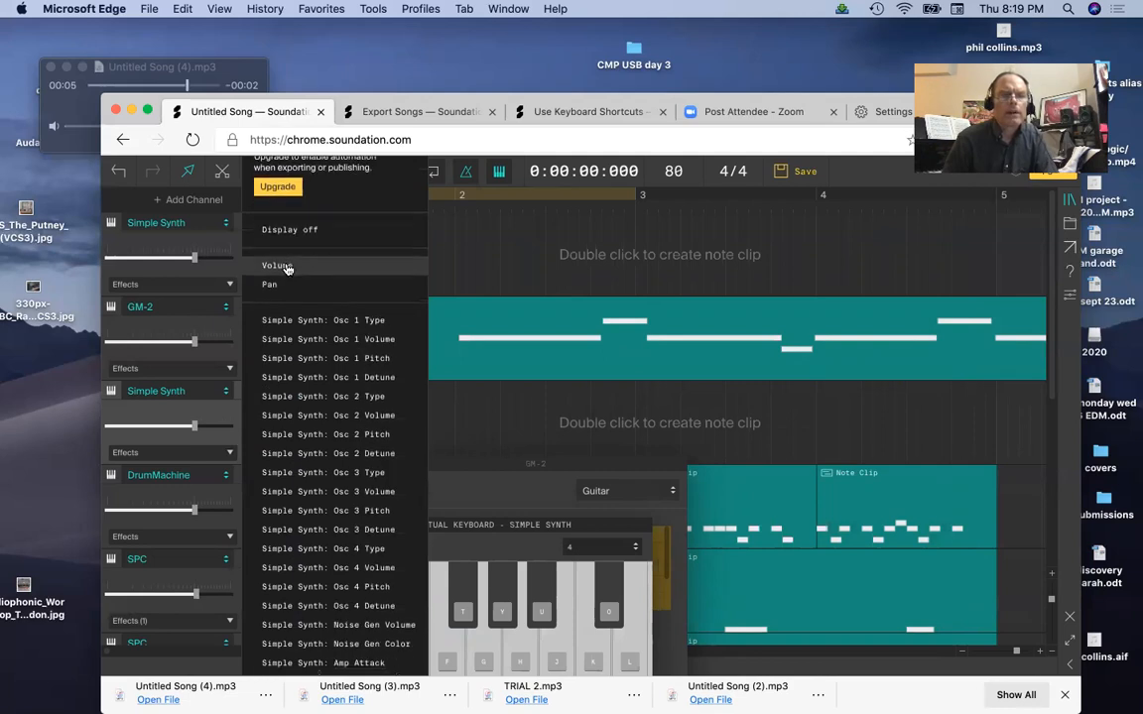
scroll(297, 248, "up", 1)
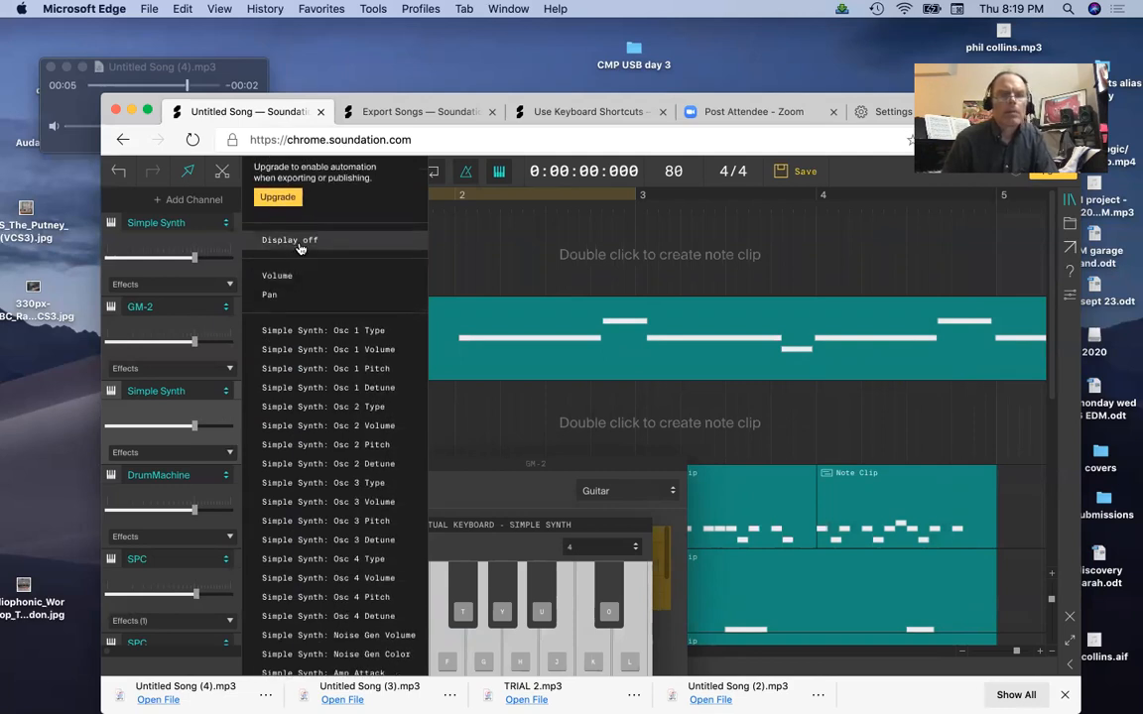
scroll(299, 253, "down", 1)
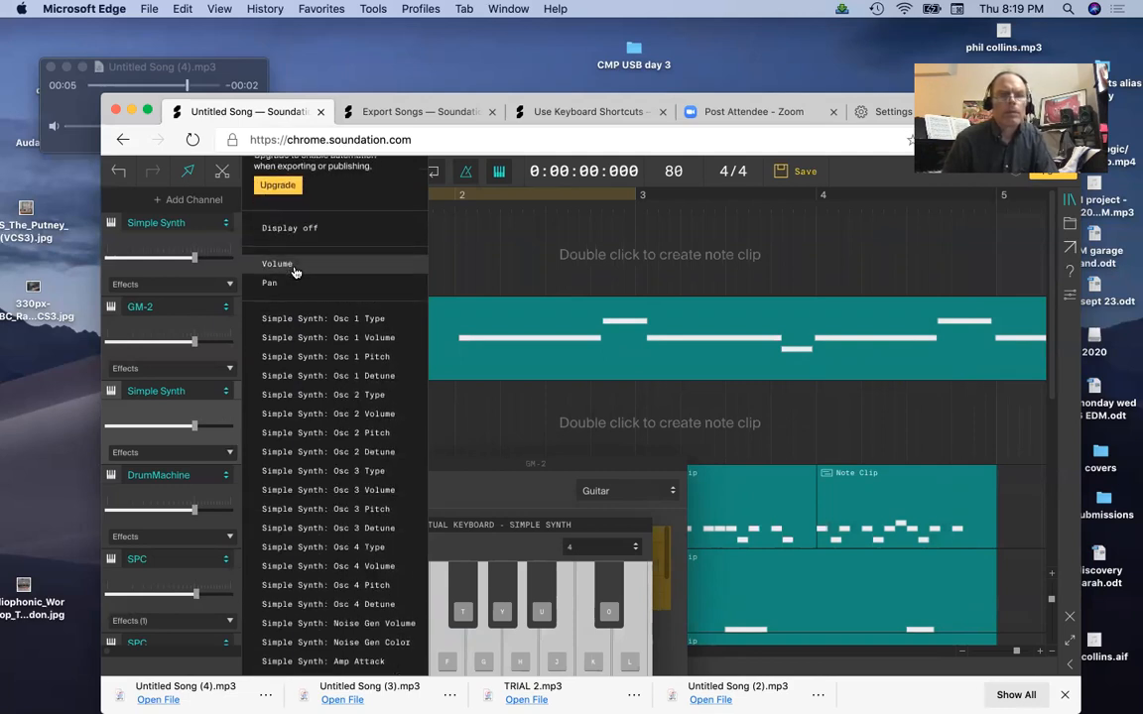
left_click(294, 268)
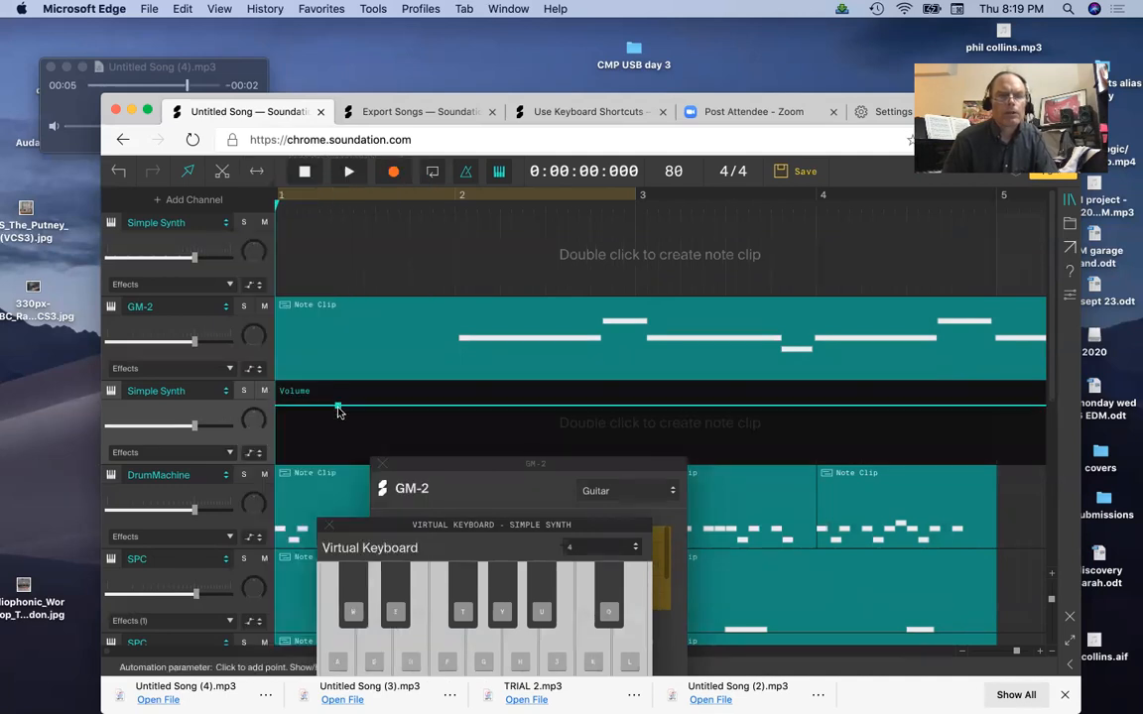
- Add four volume automation points that dip before bar 2 and rise again just after bar 3
left_click_drag(336, 418, 336, 409)
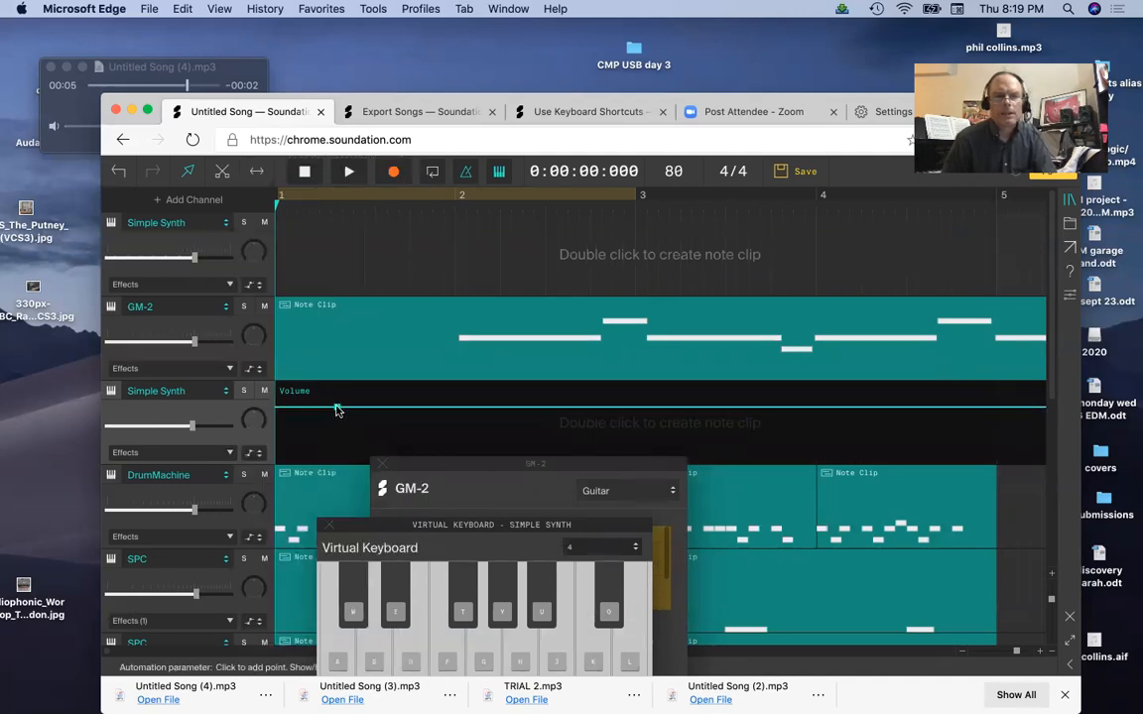
left_click(448, 429)
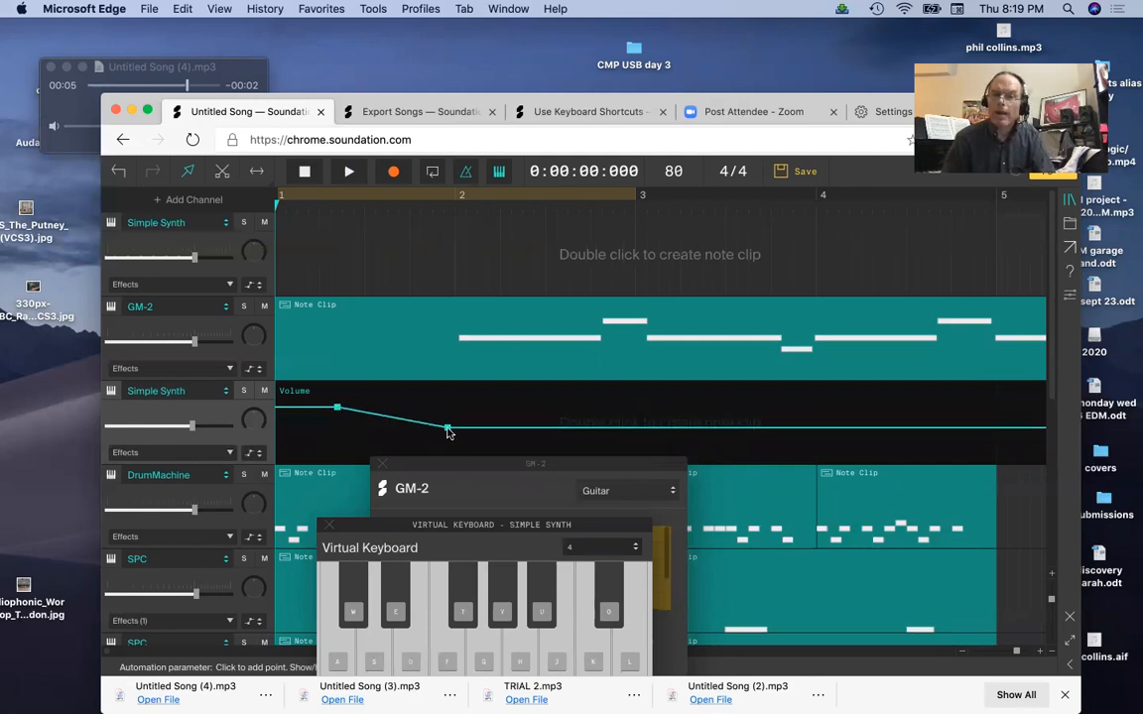
left_click(604, 420)
left_click(654, 403)
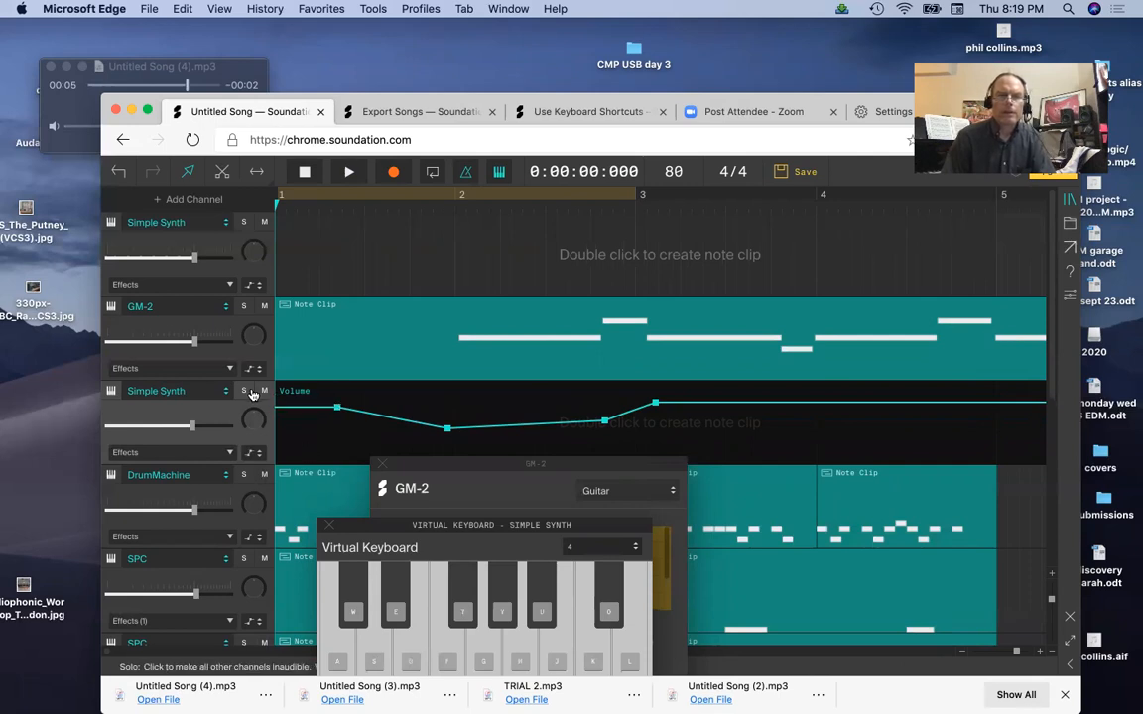
- Turn off the automation display and create a note clip at bar 1 of the Simple Synth channel above DrumMachine
left_click(255, 453)
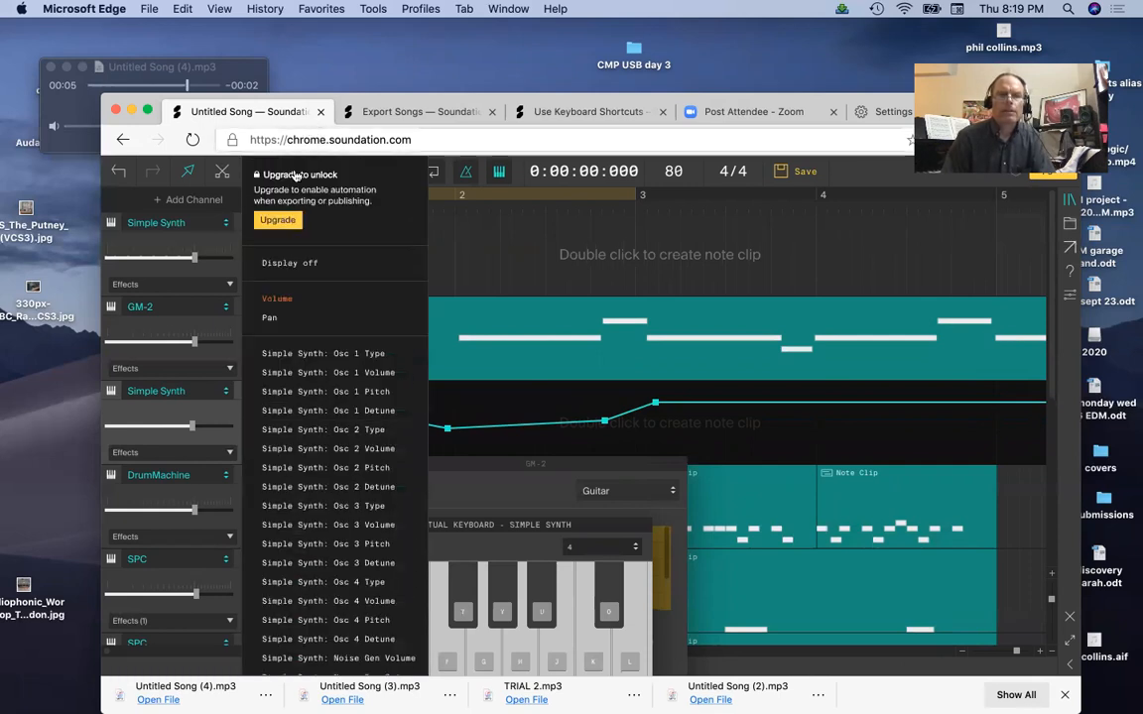
left_click(293, 247)
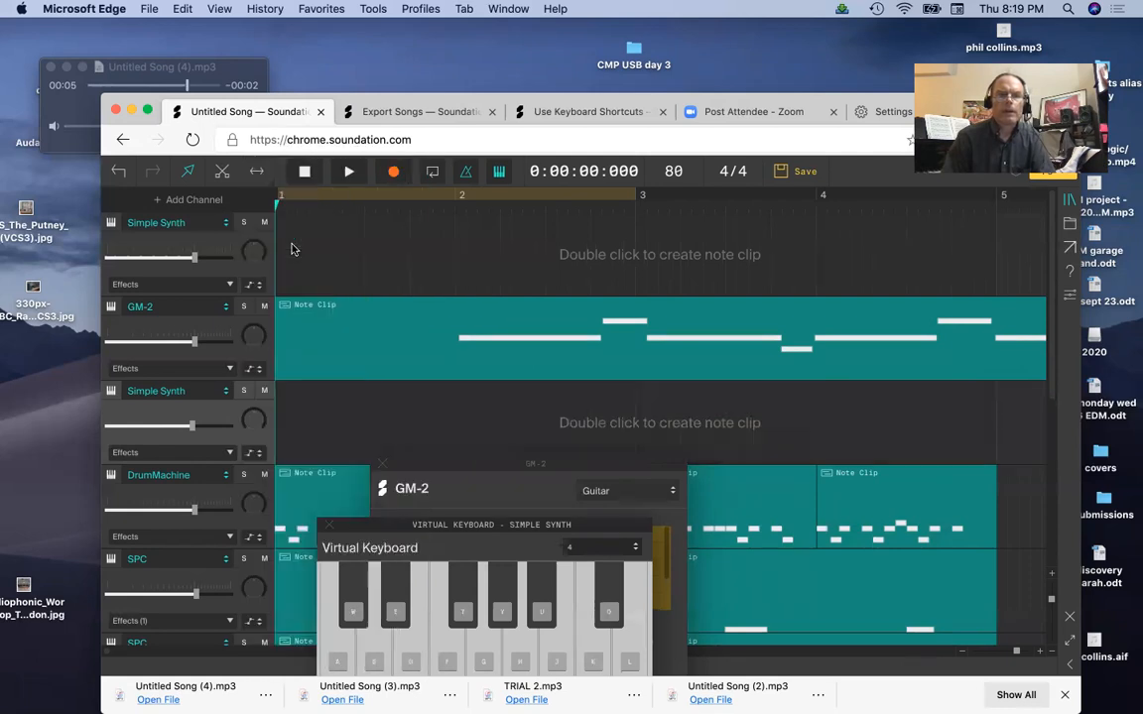
right_click(290, 400)
left_click(282, 400)
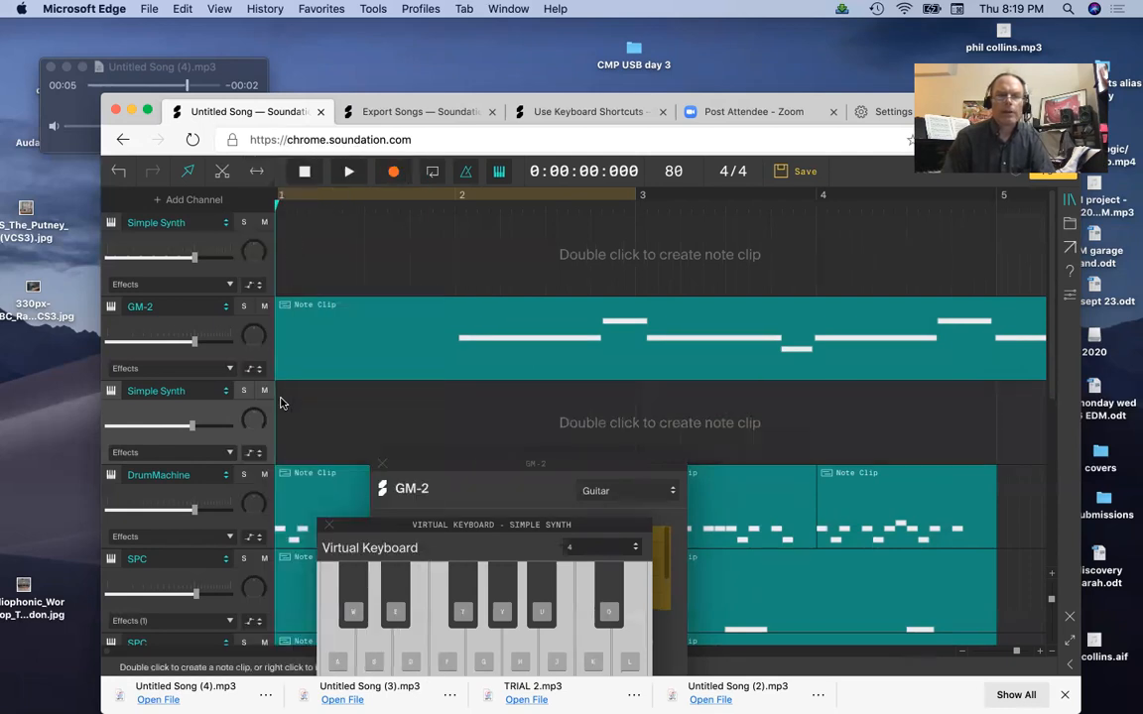
double_click(281, 402)
- Add a short D4 followed by a D#4 at the clip's start, and paste the pair twice in succession
left_click(415, 423)
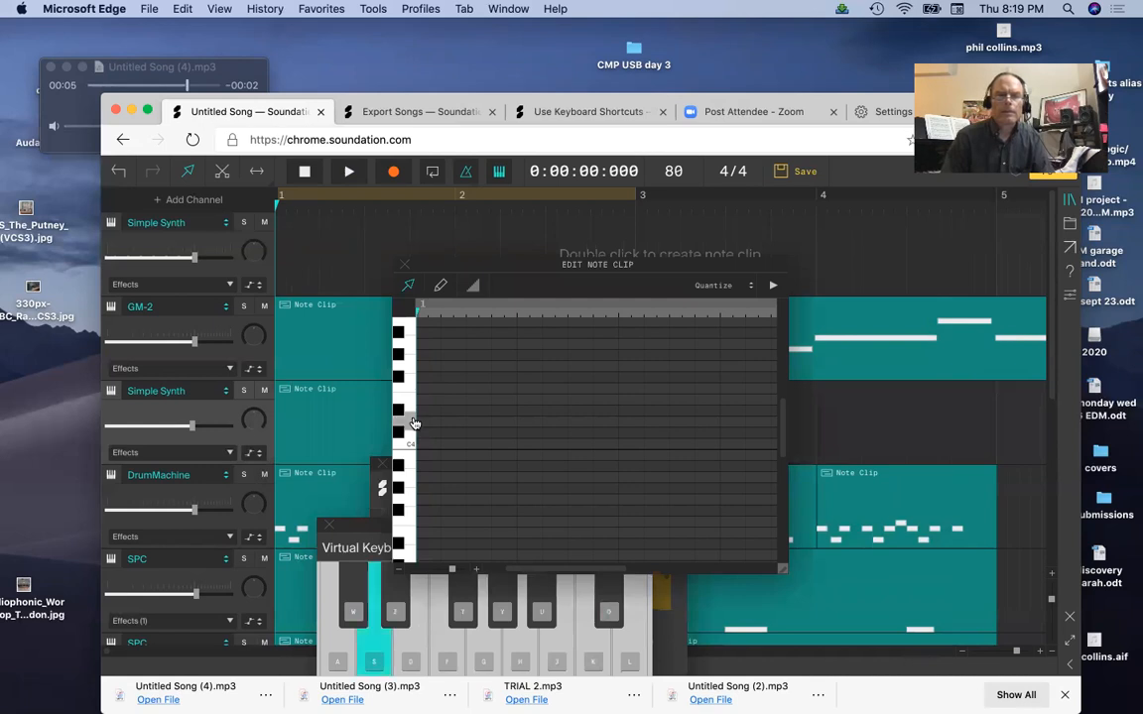
double_click(425, 423)
double_click(451, 412)
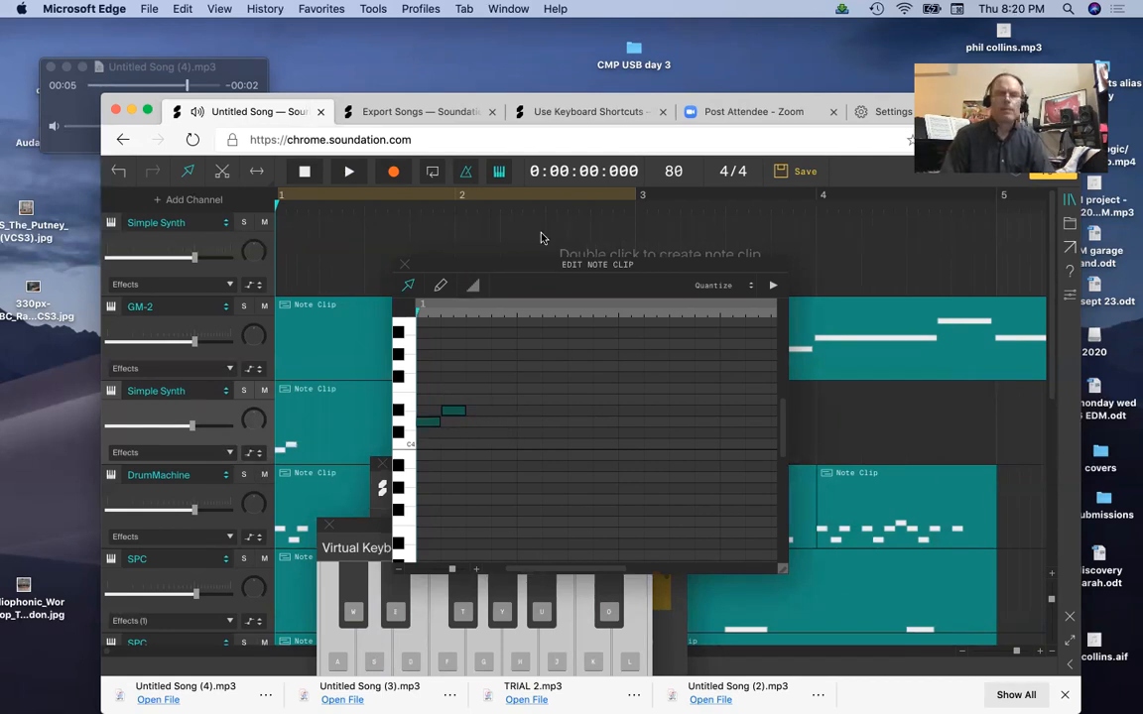
left_click(463, 312)
key("super+v")
left_click(512, 314)
key("super+v")
- Play the new note pattern, and replay it from the beginning of the song
key("space")
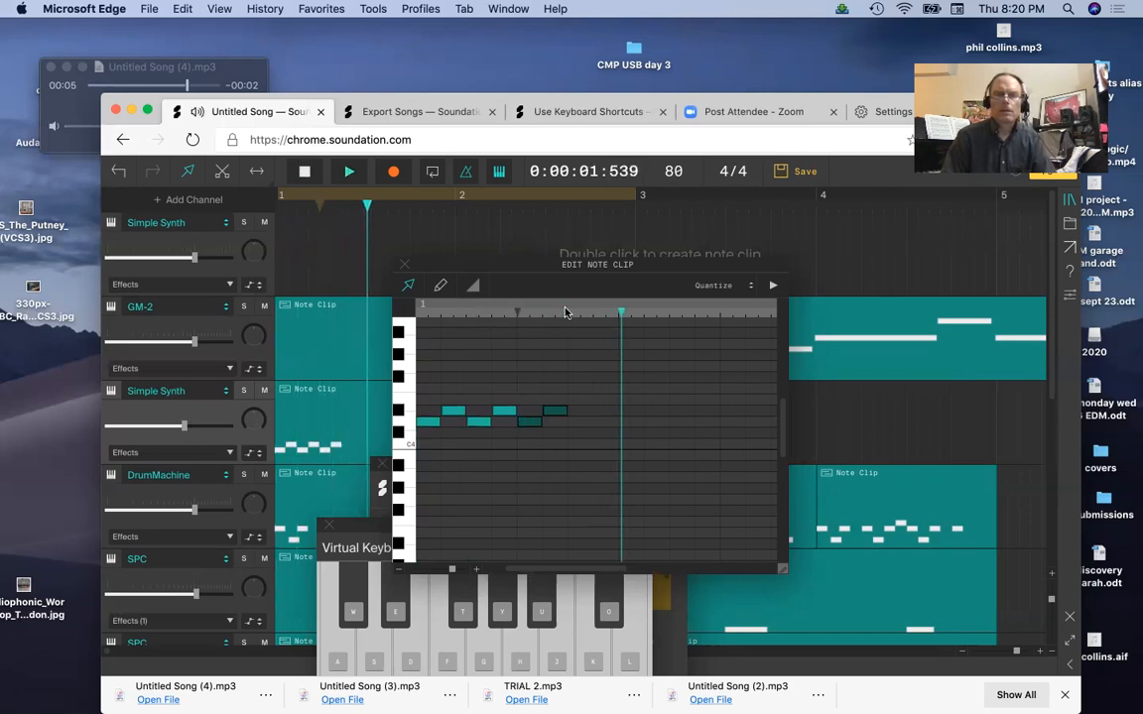
key("space")
key("Return")
key("space")
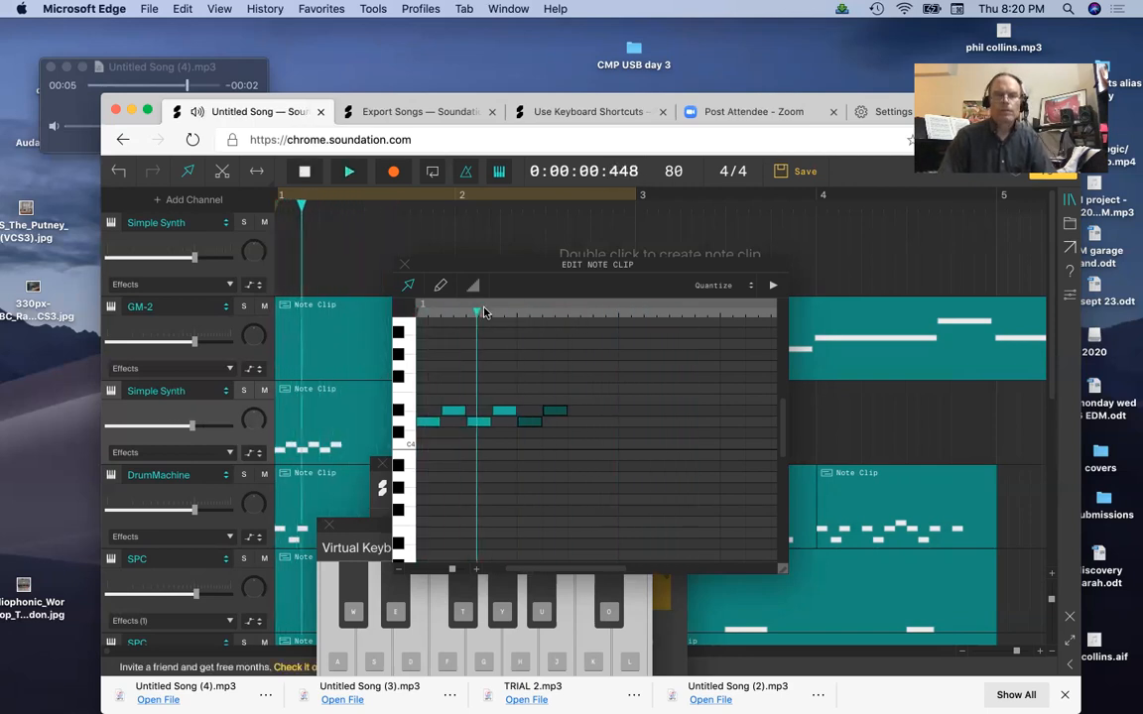
key("space")
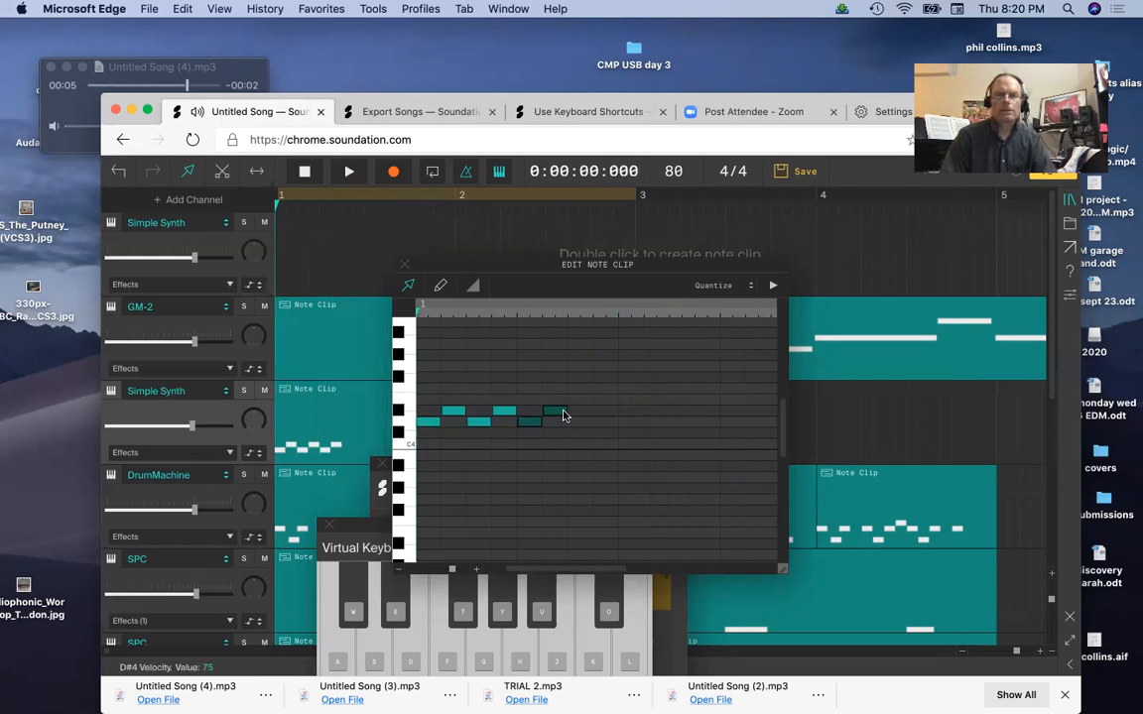
- Lengthen the last D4 and D#4 notes to nearly the clip's end, play the result, and close the note editor
left_click(562, 410)
left_click_drag(576, 410, 770, 410)
key("space")
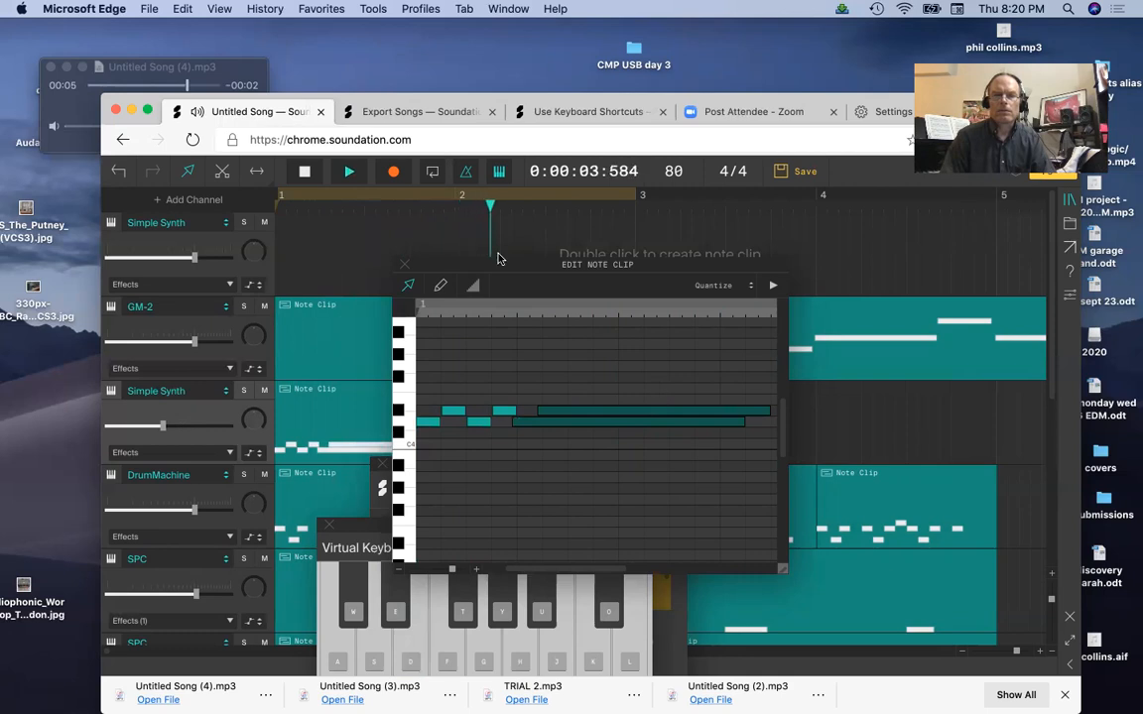
key("space")
left_click(405, 265)
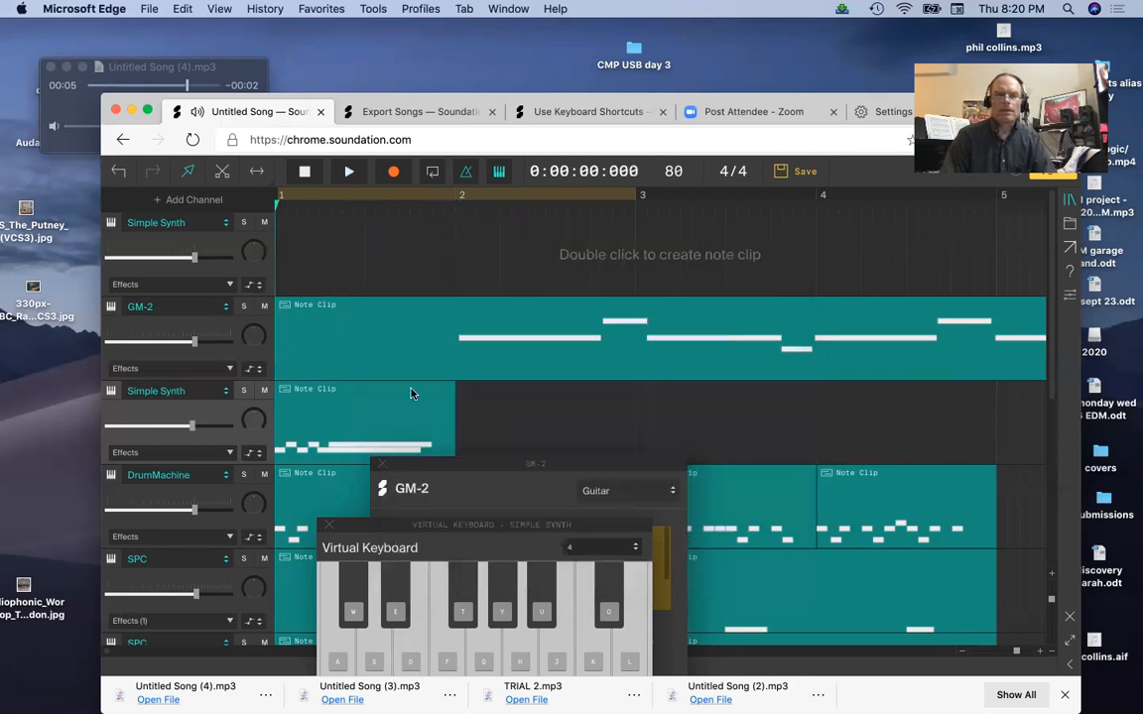
- Copy the bar 1 Simple Synth clip and paste it at bar 5 together with its automation data
left_click(412, 394)
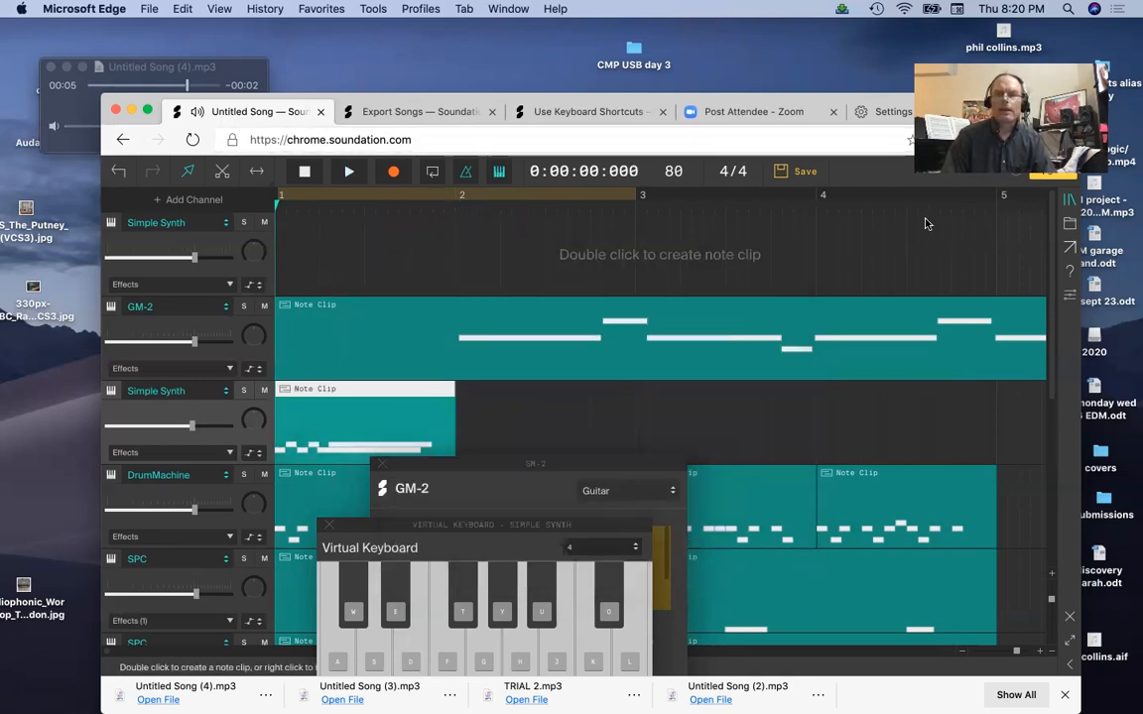
left_click_drag(997, 196, 995, 197)
key("super+c")
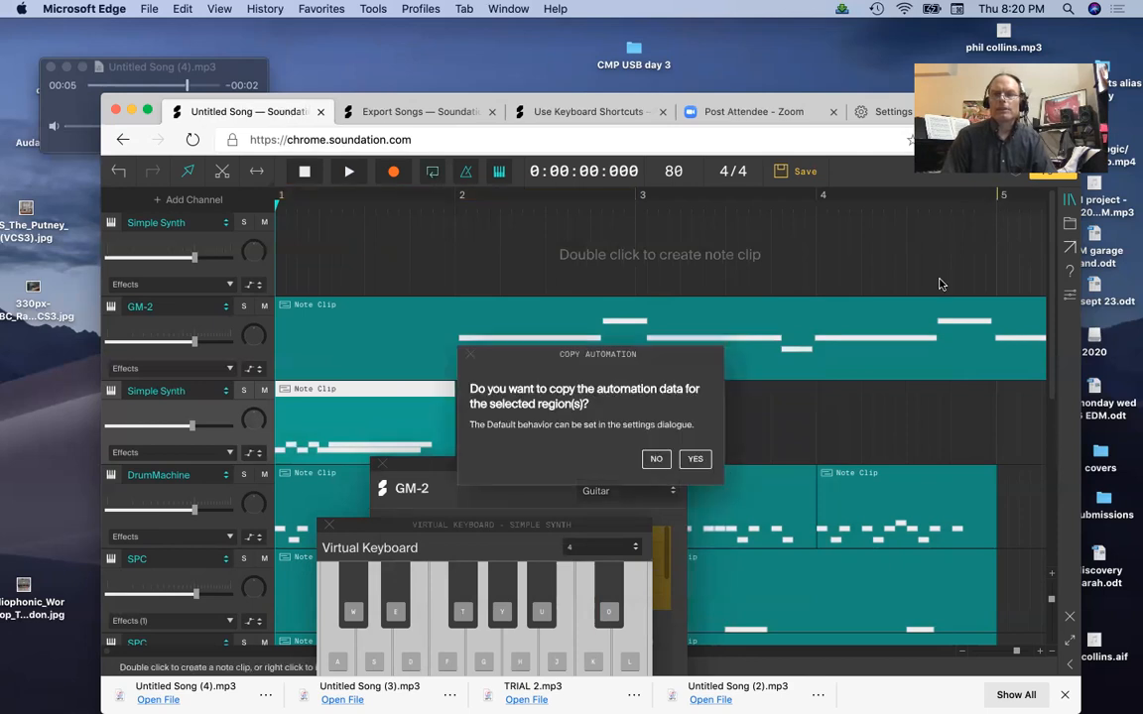
left_click(696, 461)
scroll(760, 416, "right", 2)
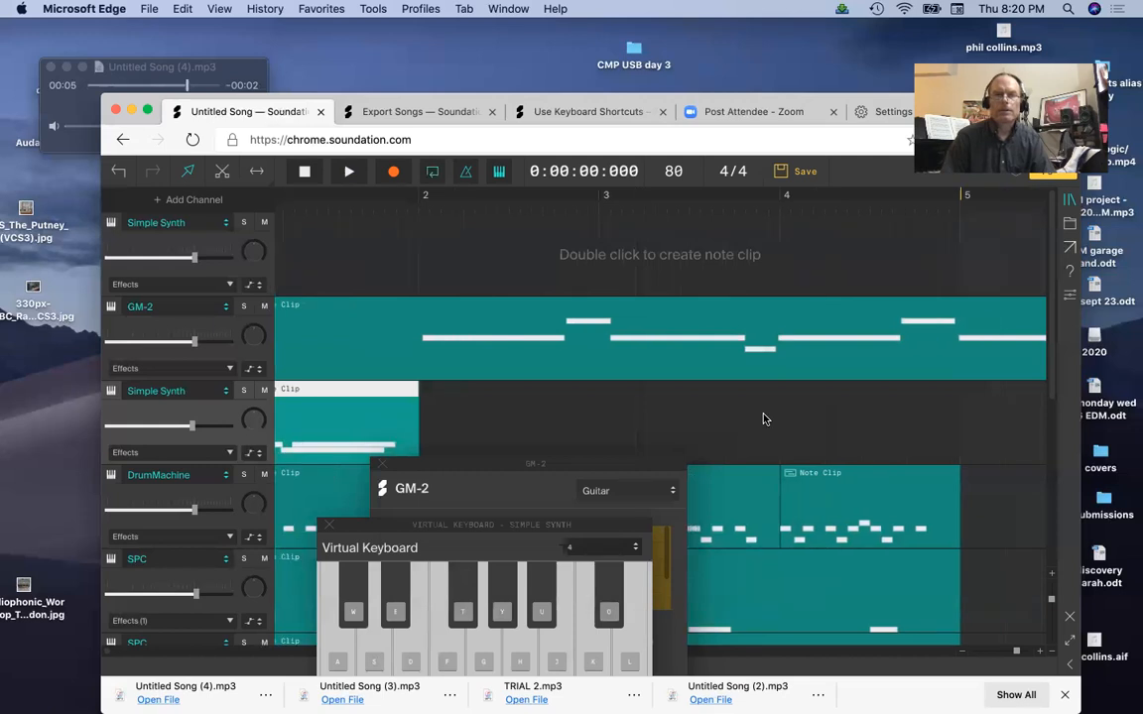
scroll(887, 390, "right", 6)
scroll(886, 390, "left", 7)
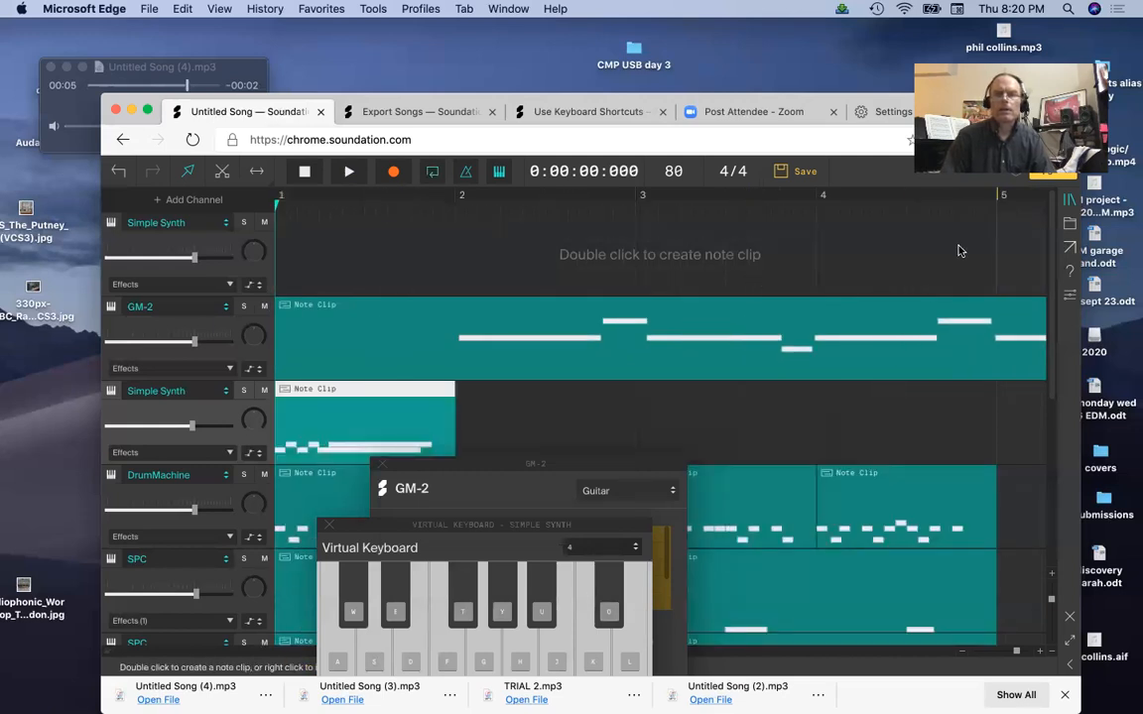
left_click(998, 204)
key("ctrl+v")
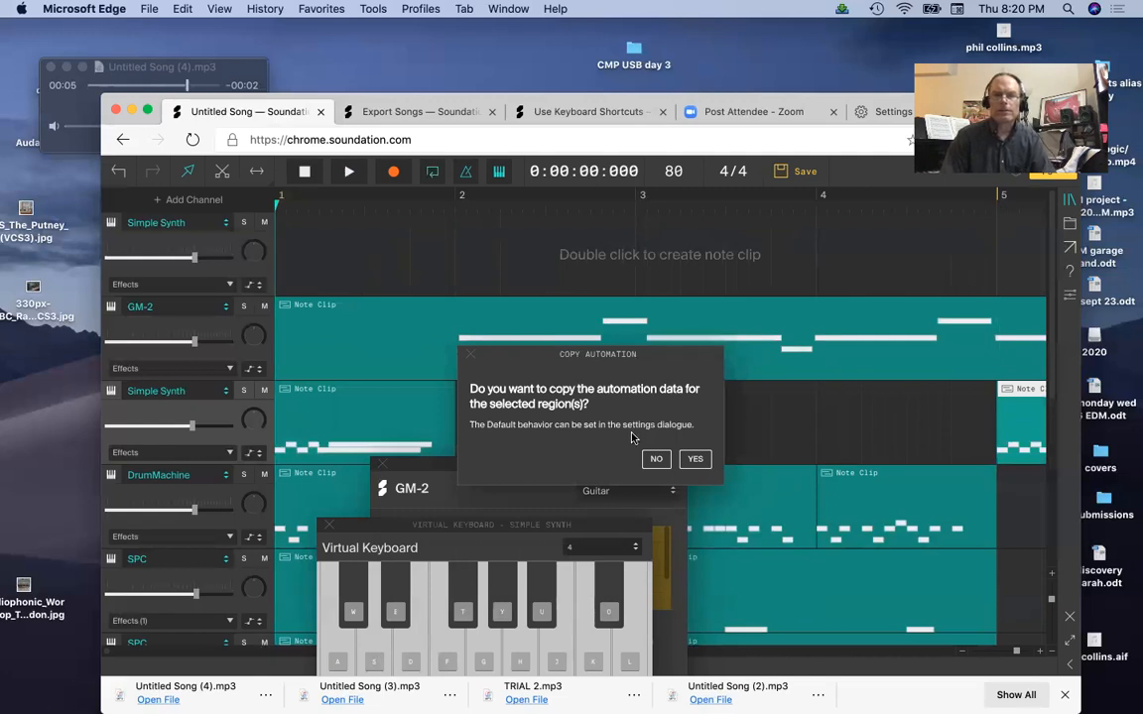
left_click(694, 459)
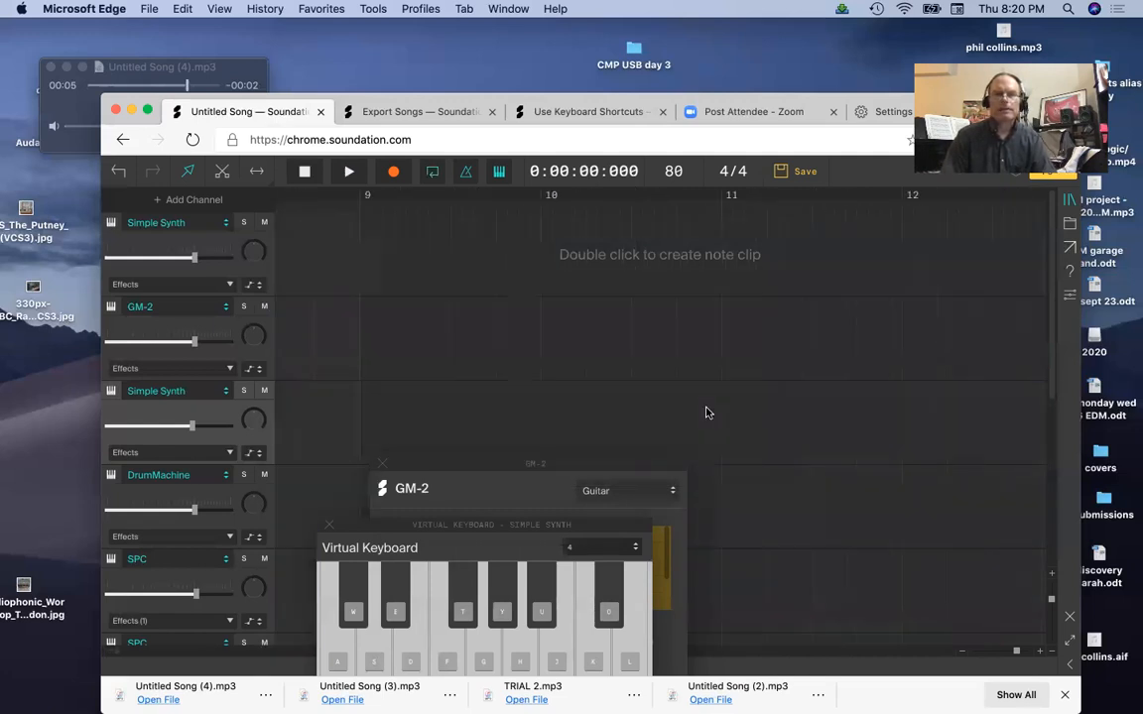
- Play the song and place a copy of the bar 1 Simple Synth clip with its automation at bar 3
scroll(711, 410, "right", 3)
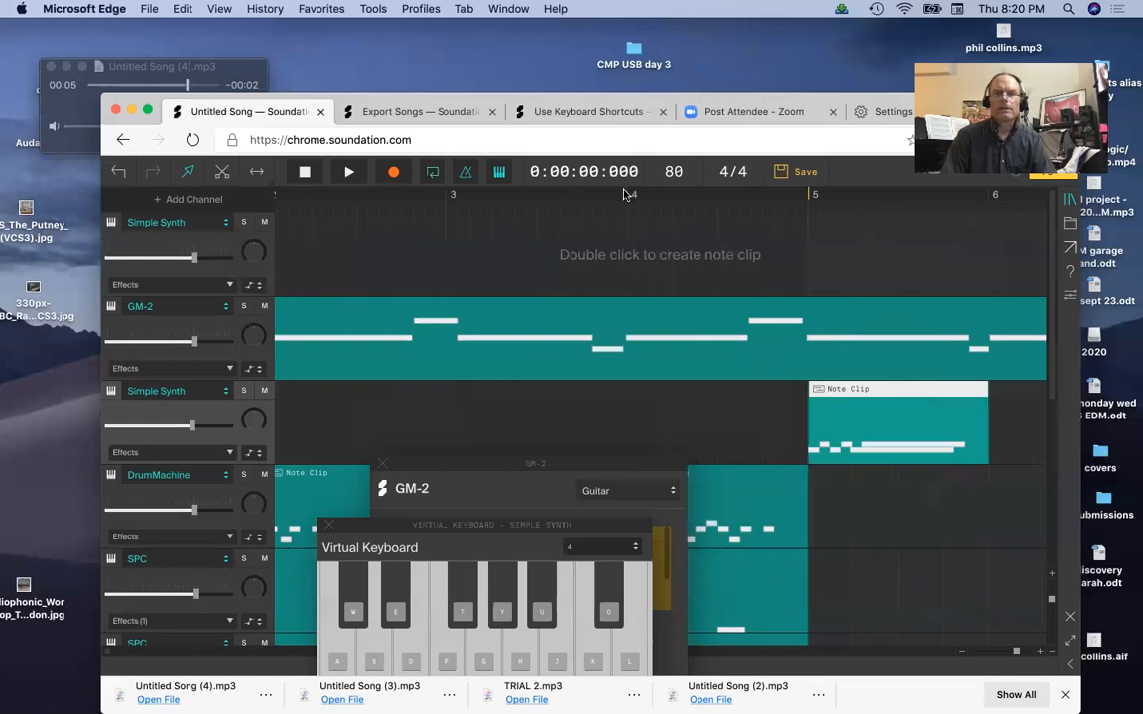
key("space")
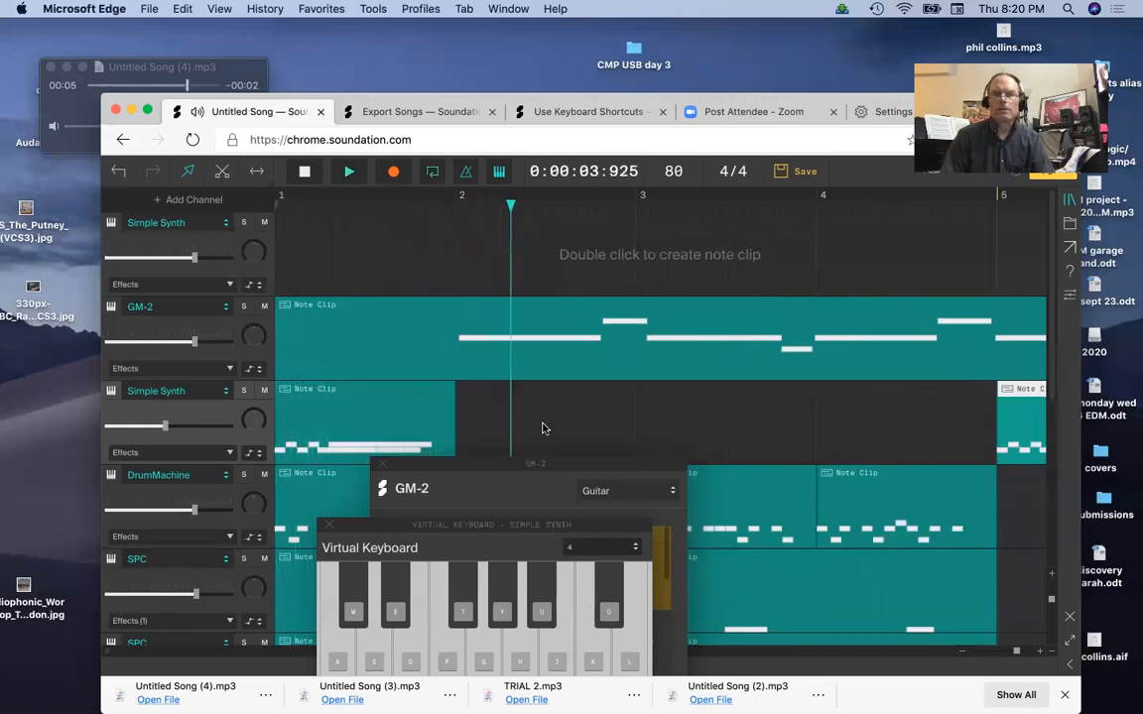
left_click_drag(429, 389, 794, 411)
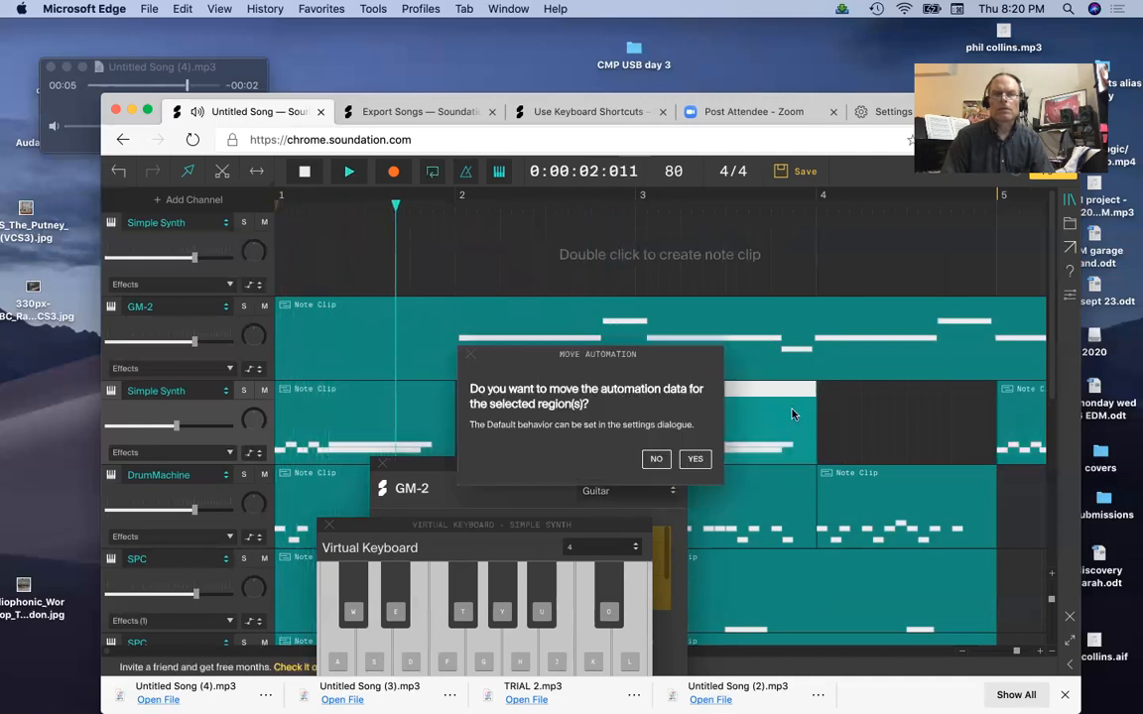
left_click(695, 461)
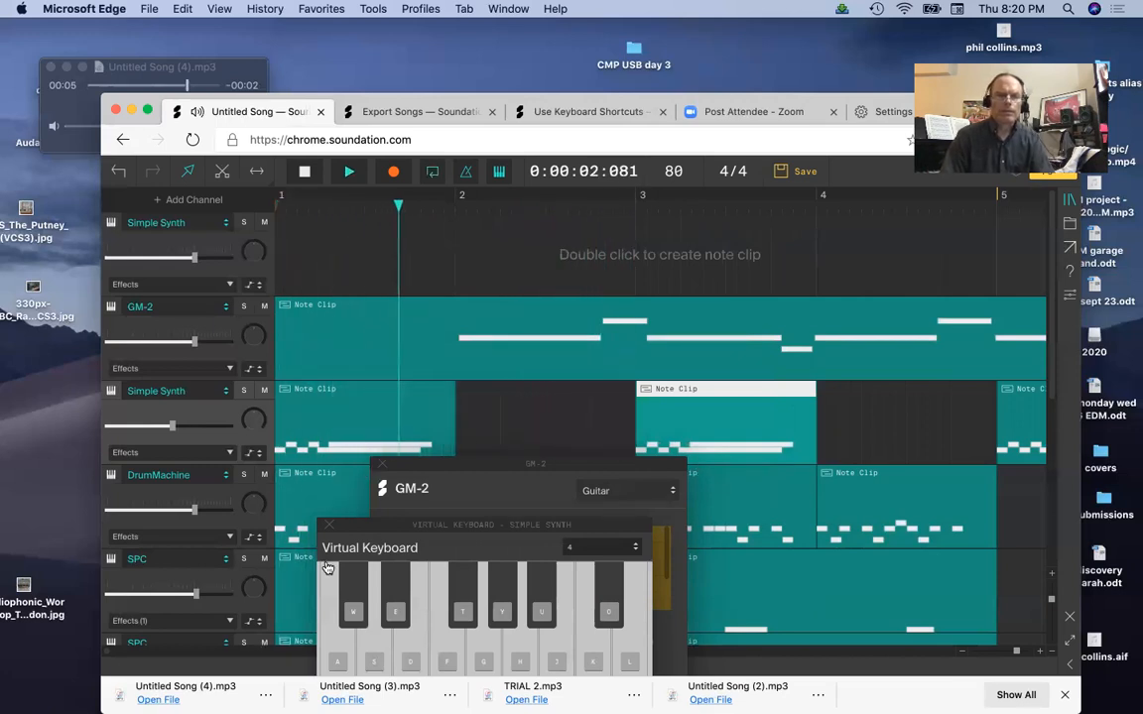
- Close the virtual keyboard and the GM-2 instrument window, and stop playback
left_click(329, 524)
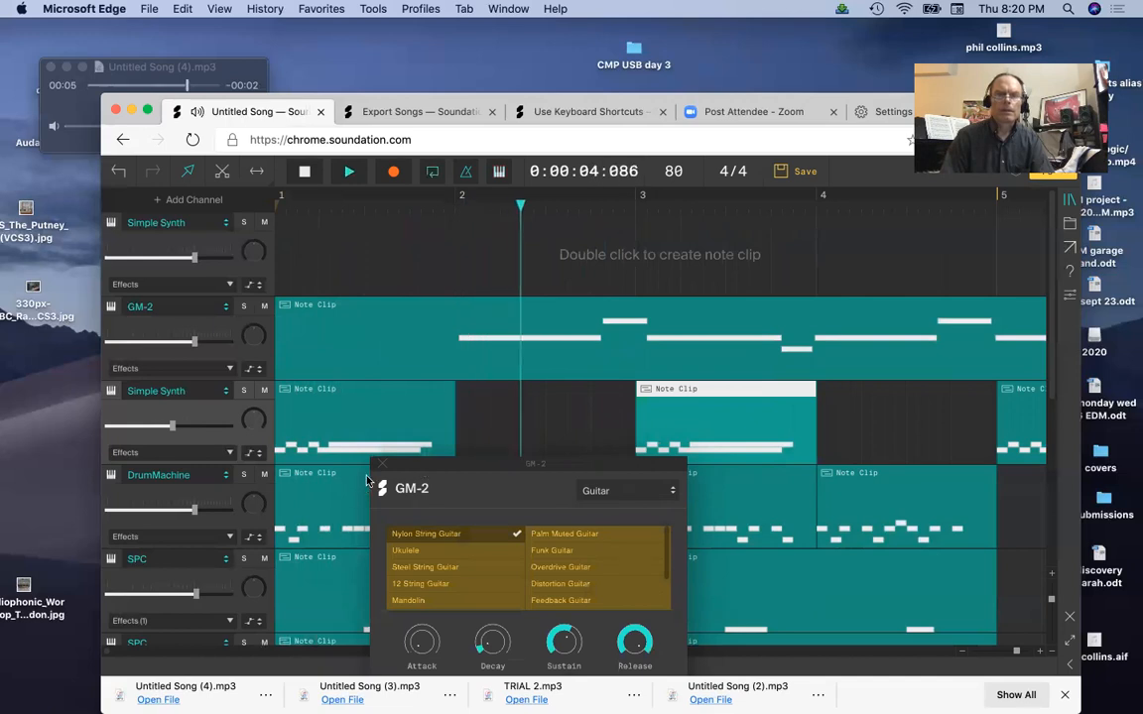
left_click(382, 463)
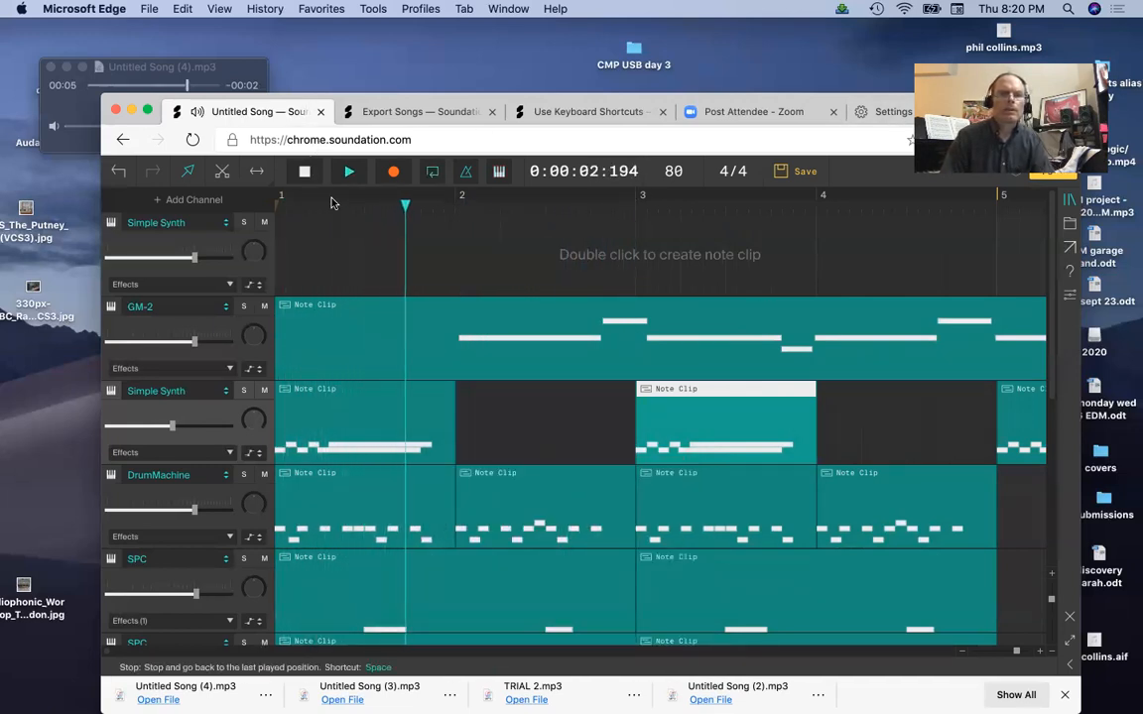
key("space")
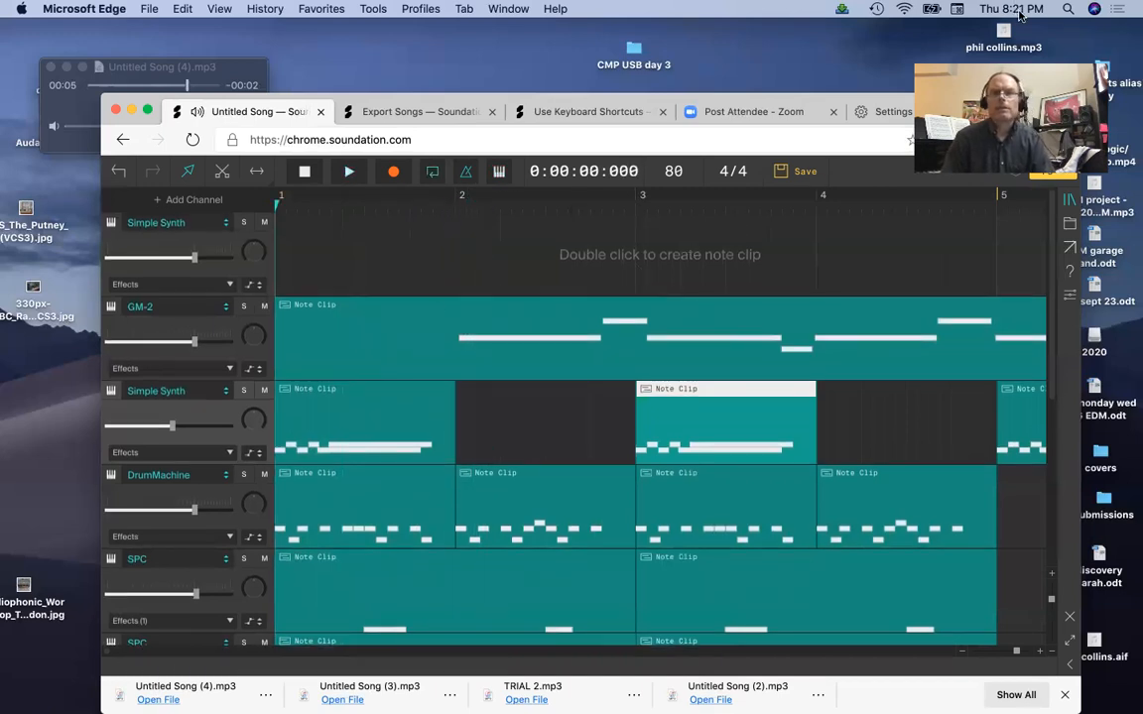
- Set the loop range from just after bar 1 to nearly bar 5, and play the song from the beginning
left_click(1012, 40)
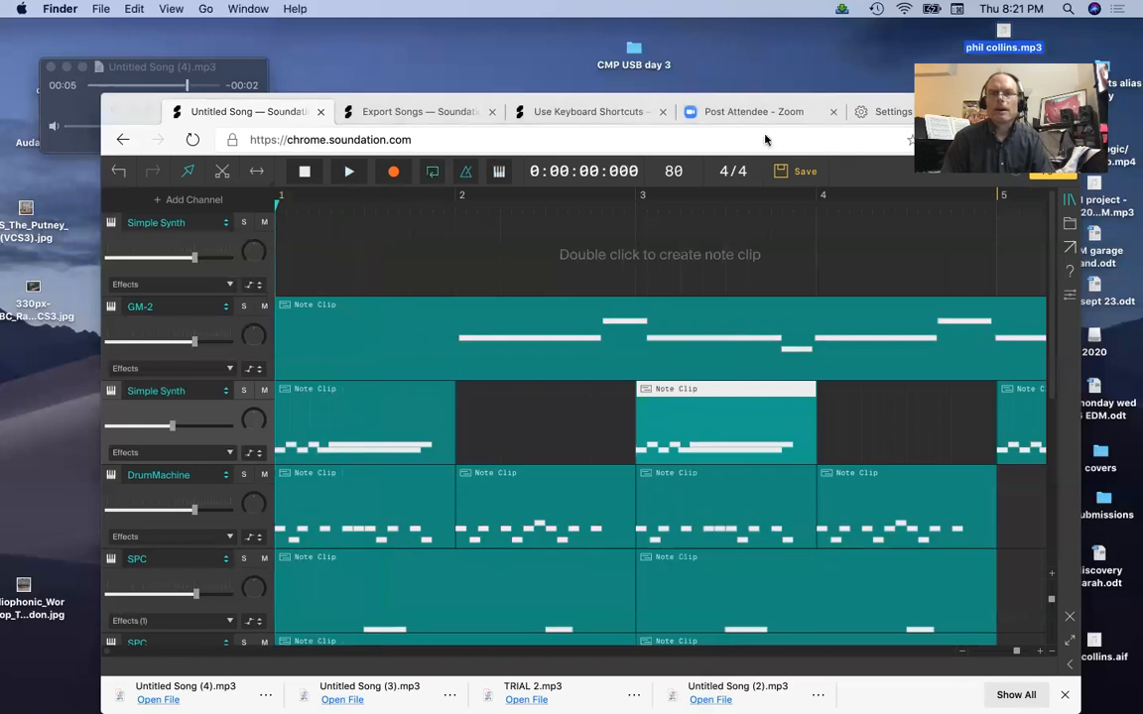
left_click(514, 195)
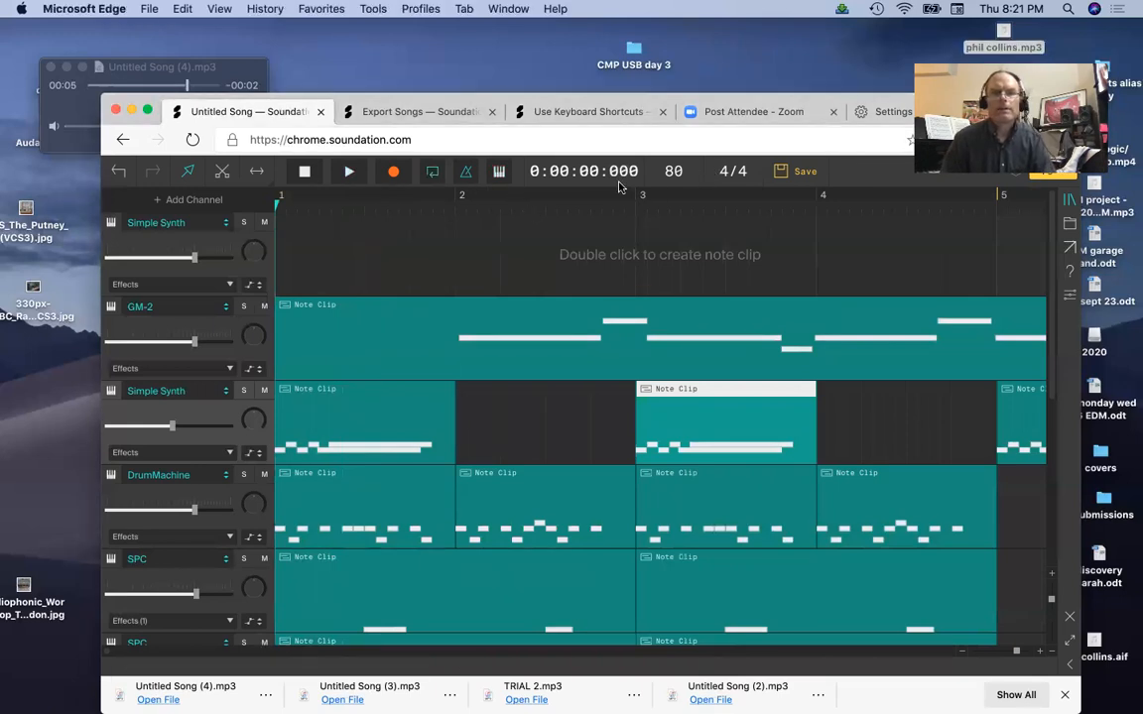
left_click_drag(894, 191, 288, 207)
left_click(348, 171)
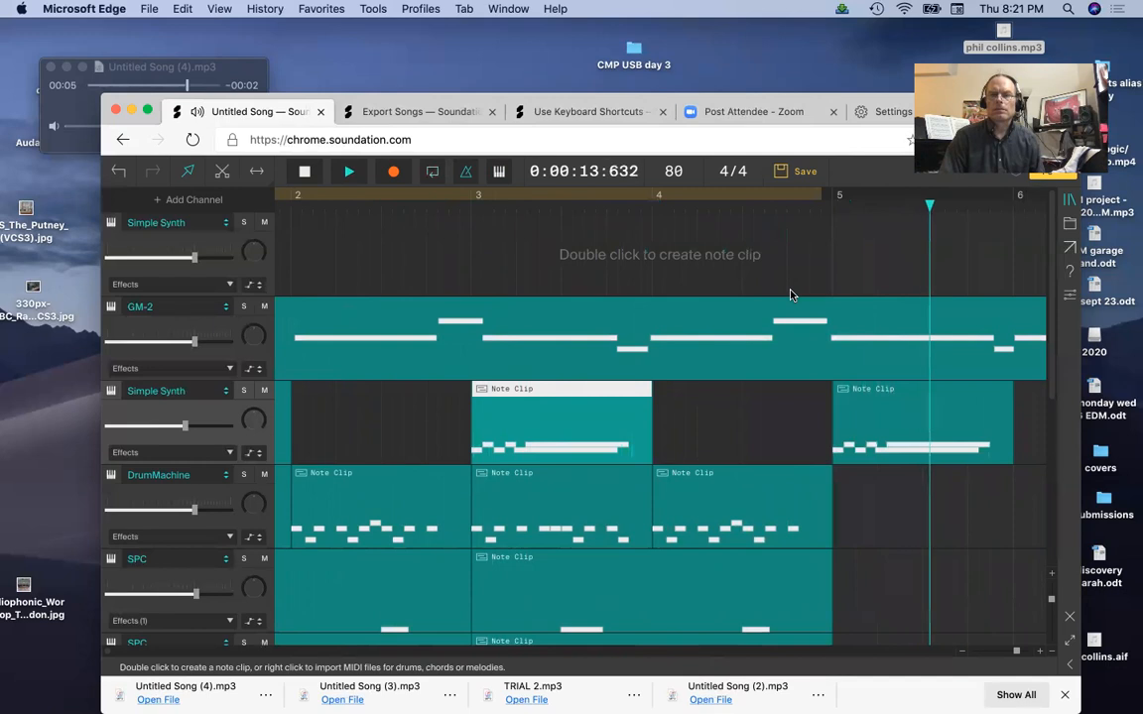
scroll(791, 295, "left", 4)
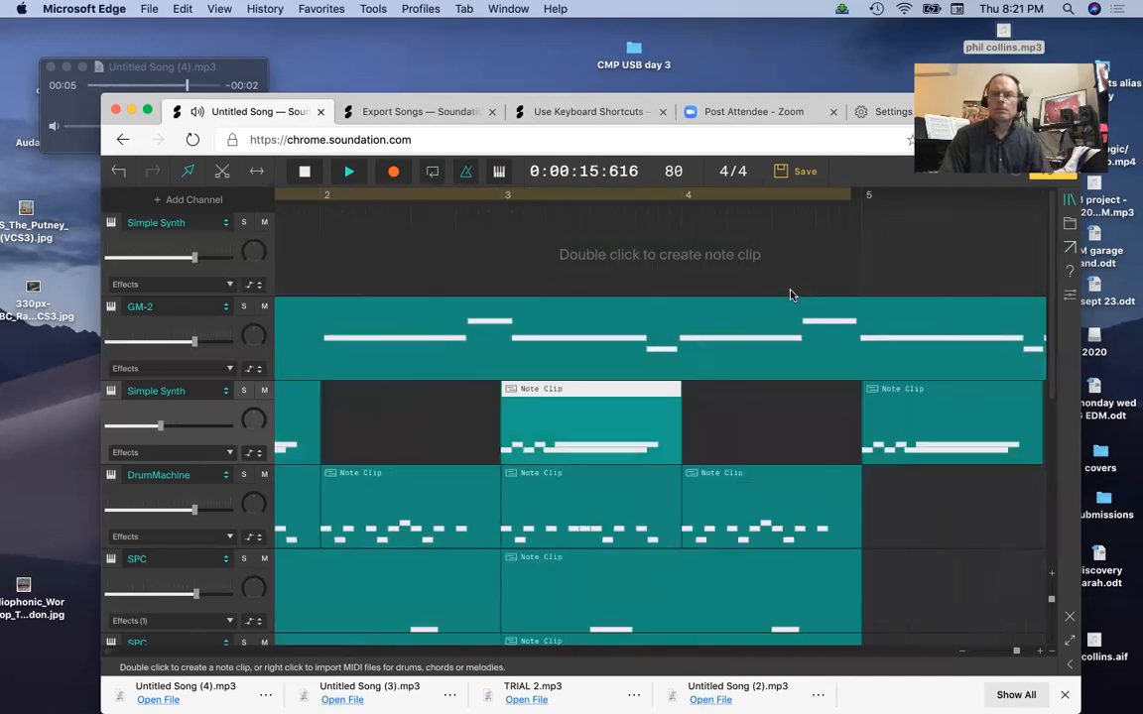
scroll(791, 295, "right", 3)
- Stop playback and try to copy the Simple Synth clip once more with its automation data
left_click(730, 402)
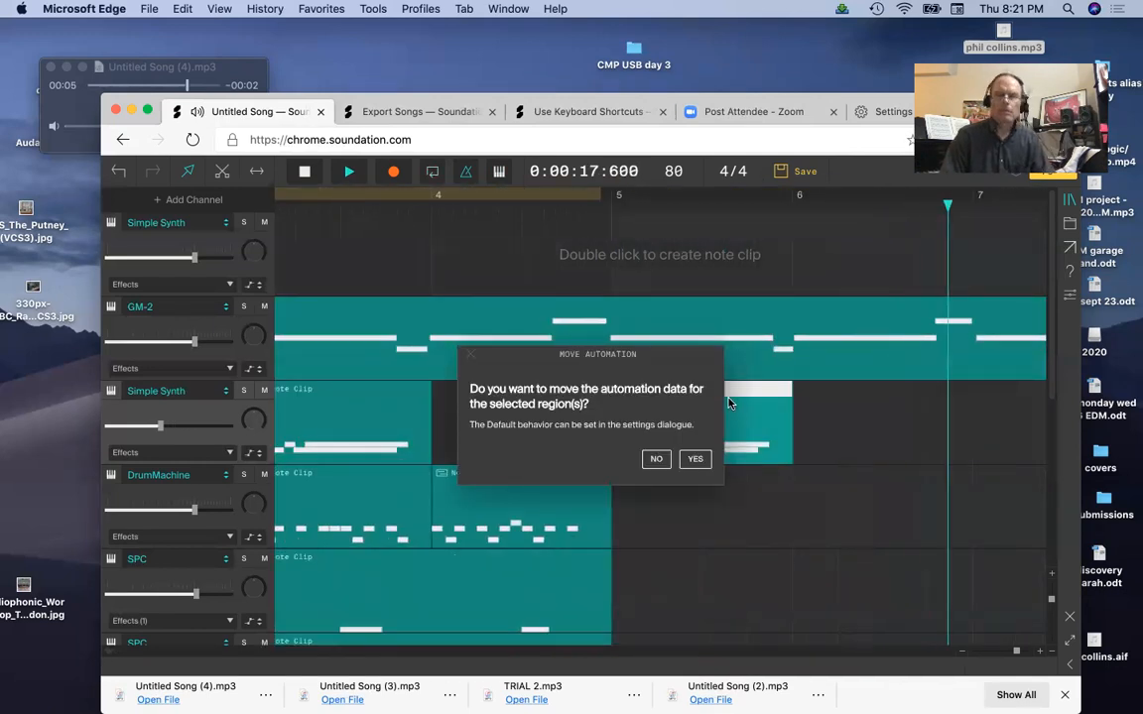
key("super+v")
key("space")
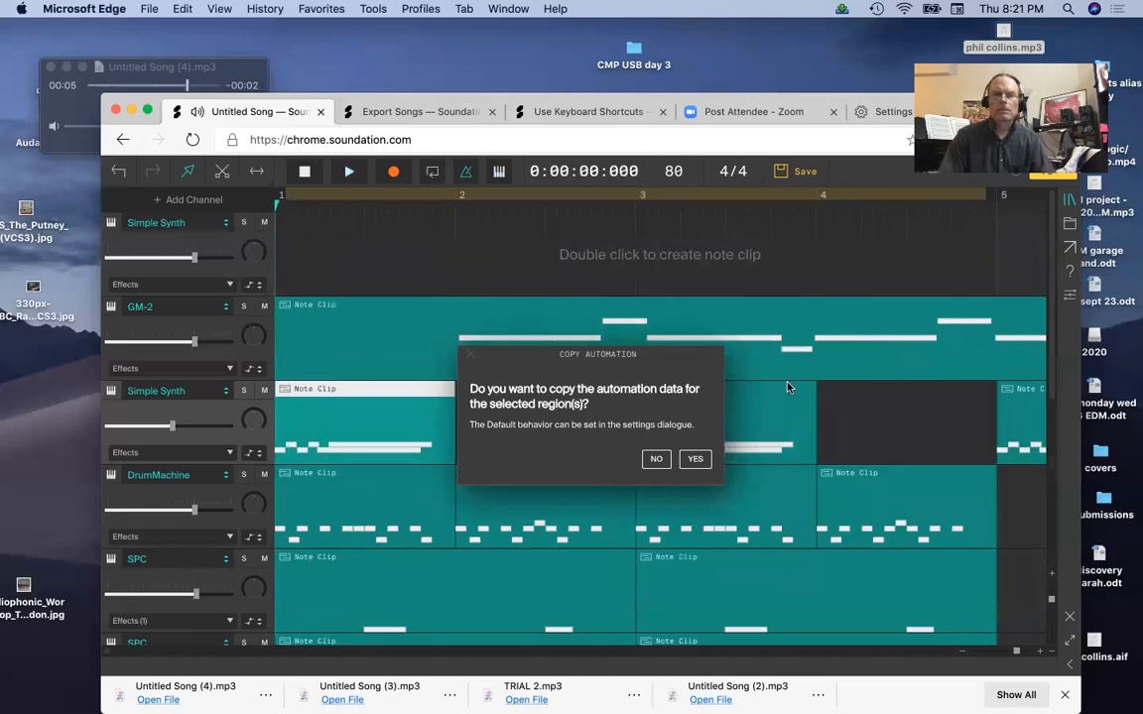
left_click(696, 458)
left_click(696, 458)
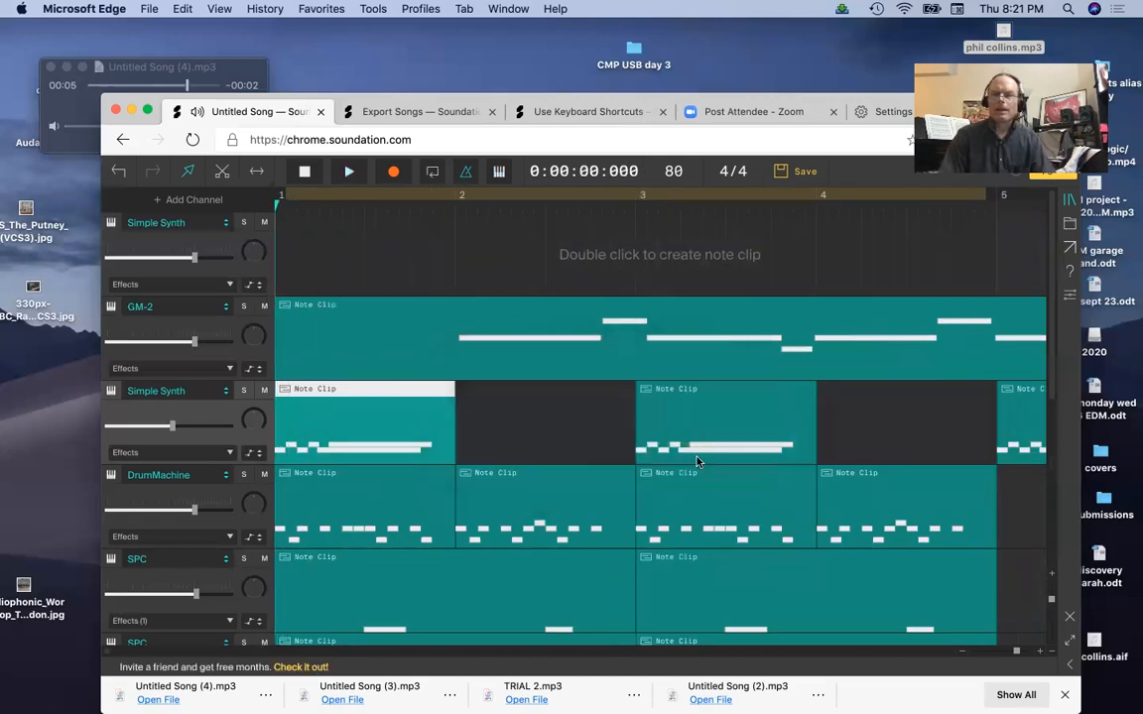
scroll(697, 461, "right", 5)
scroll(698, 461, "left", 3)
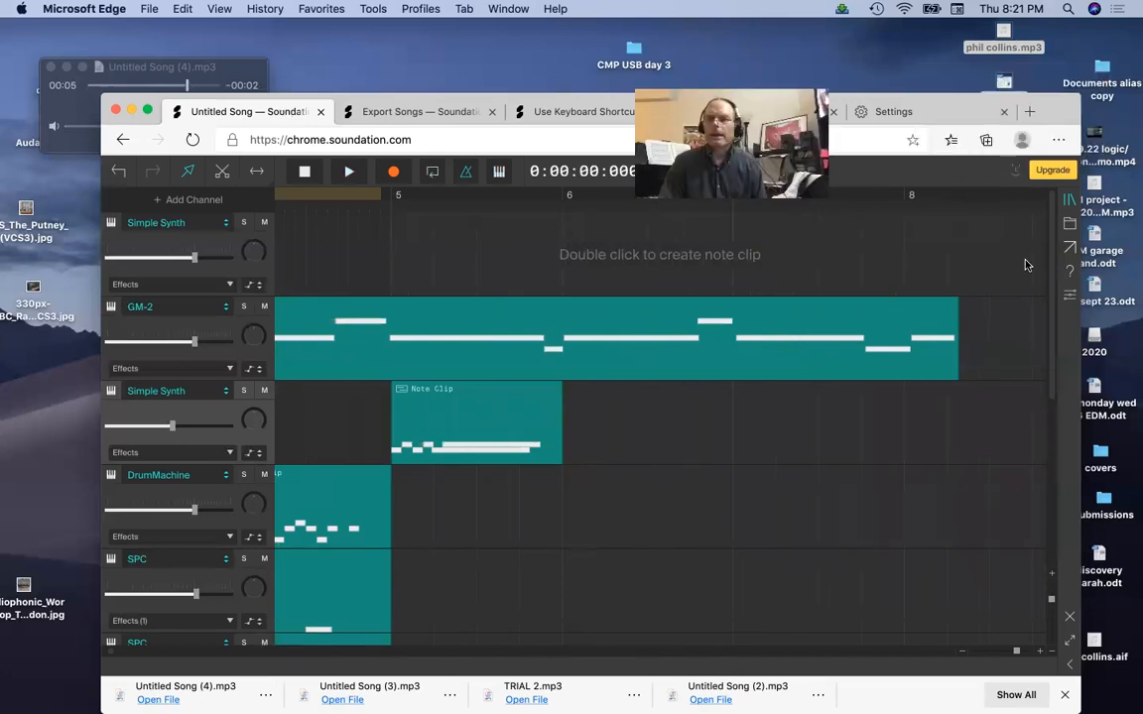
- Look over the sound library, the Simple Synth's effects list and the lower channels of the song
left_click(1070, 201)
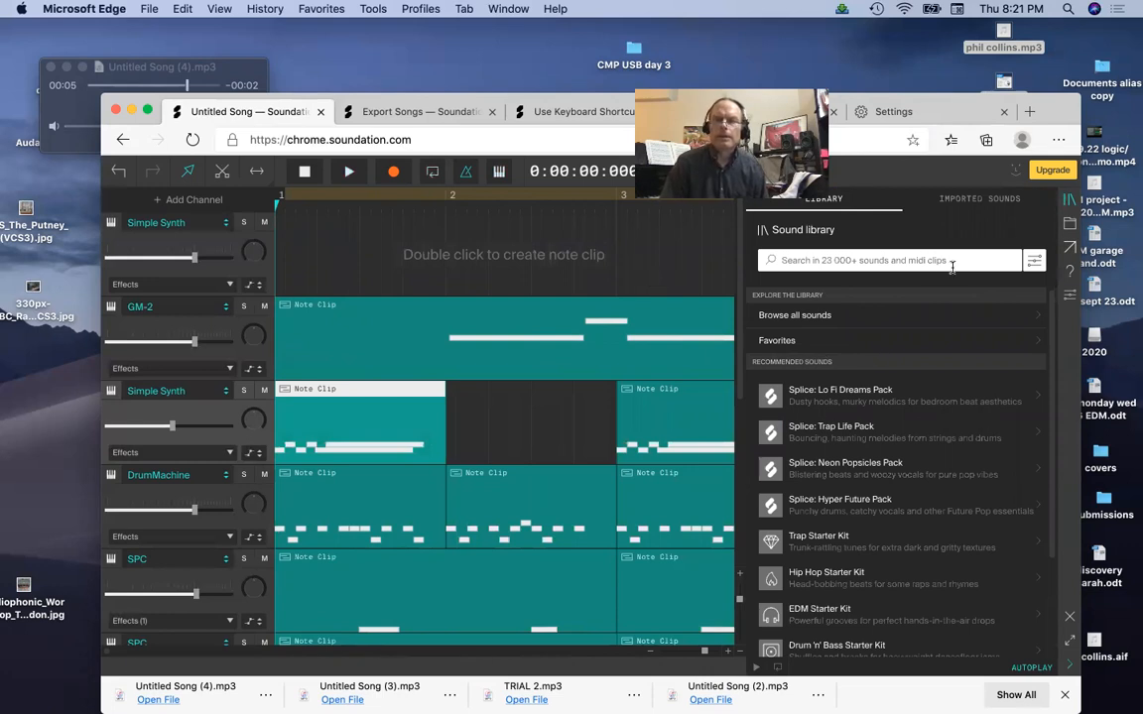
left_click(1070, 201)
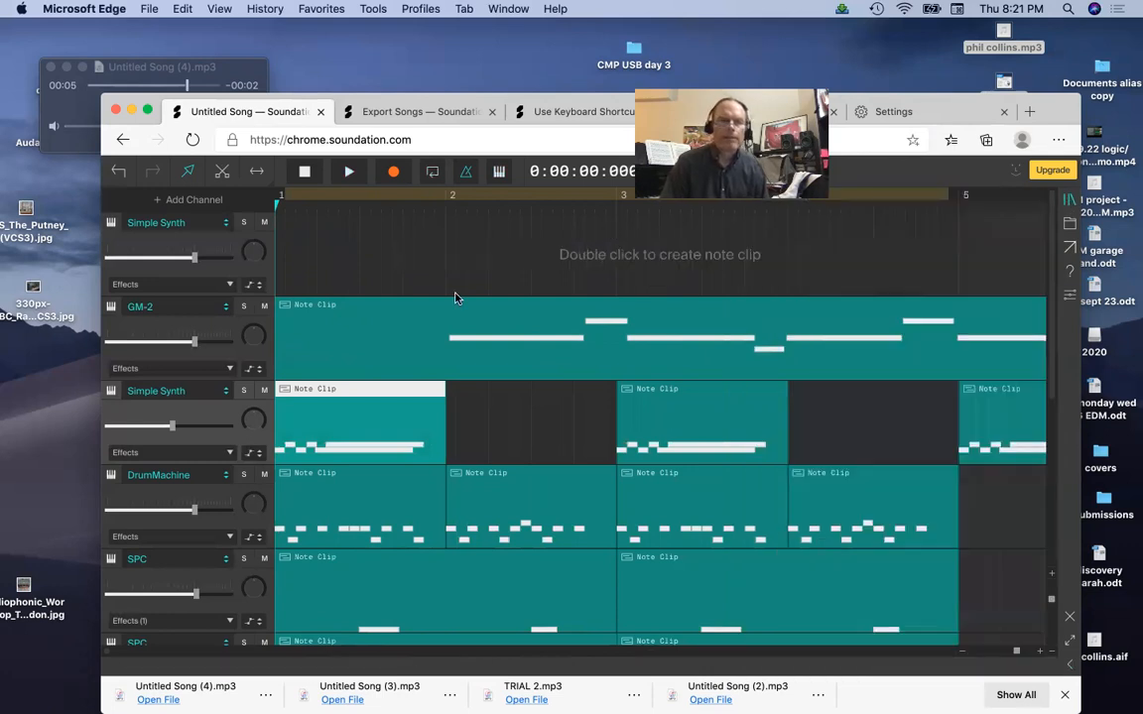
left_click(230, 457)
left_click(229, 455)
scroll(236, 437, "down", 5)
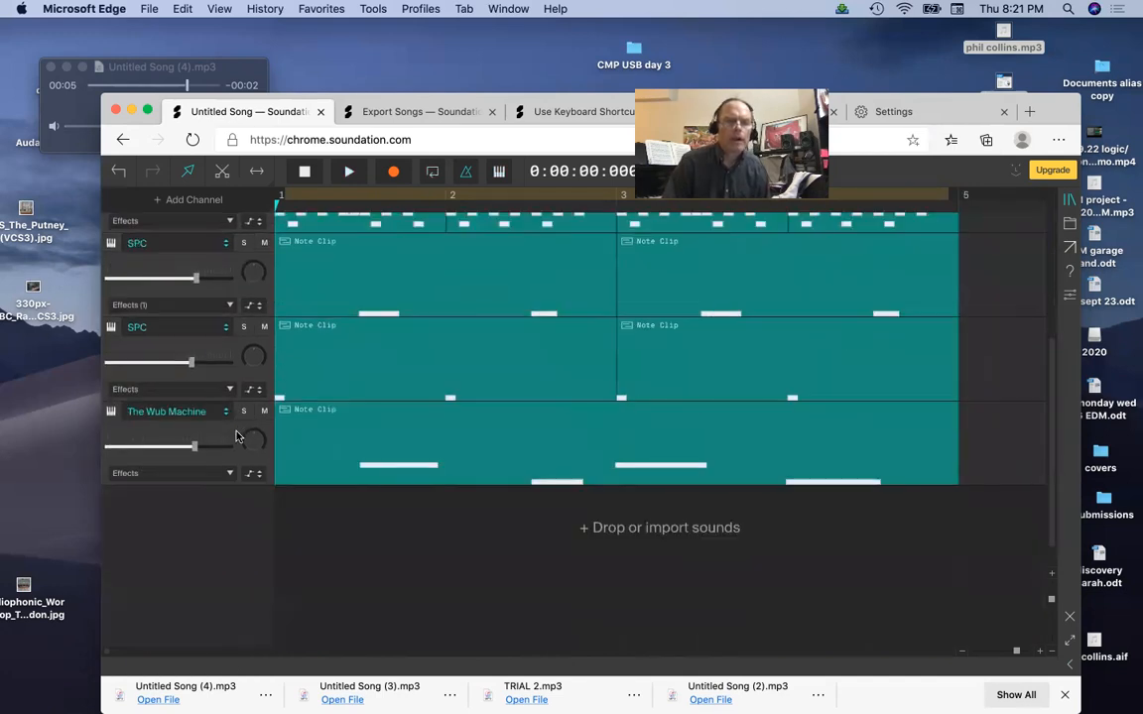
right_click(173, 552)
left_click(151, 547)
scroll(183, 456, "up", 1)
scroll(182, 456, "up", 2)
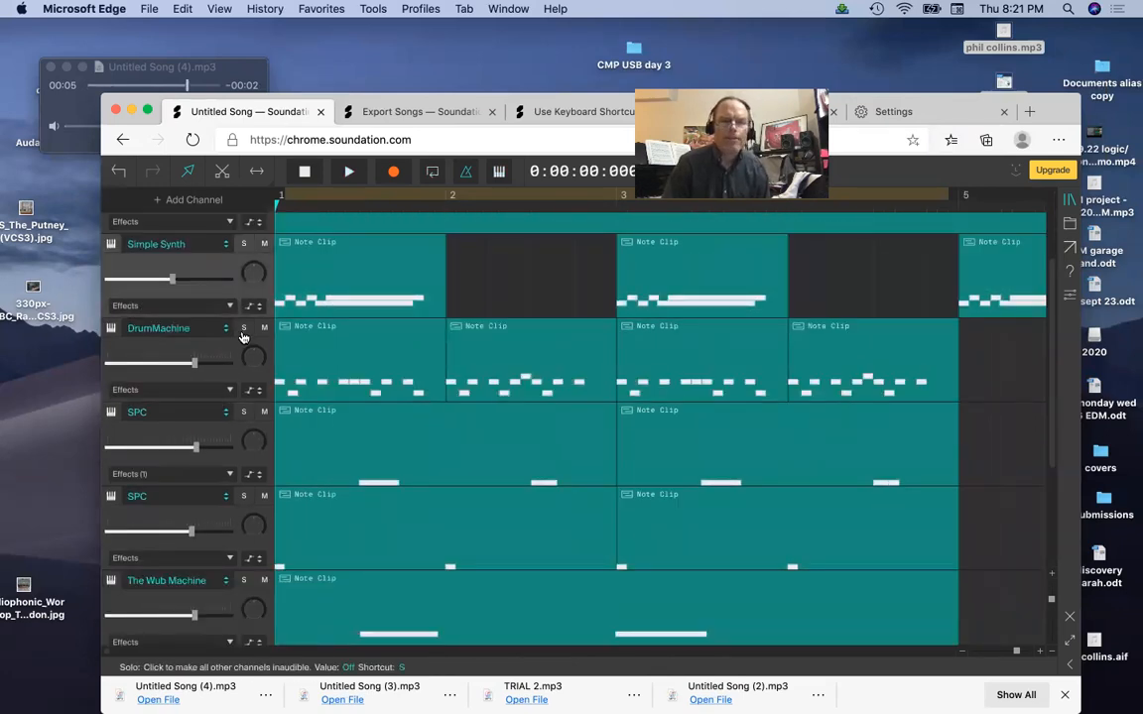
- Add an FX channel below The Wub Machine
scroll(220, 427, "down", 3)
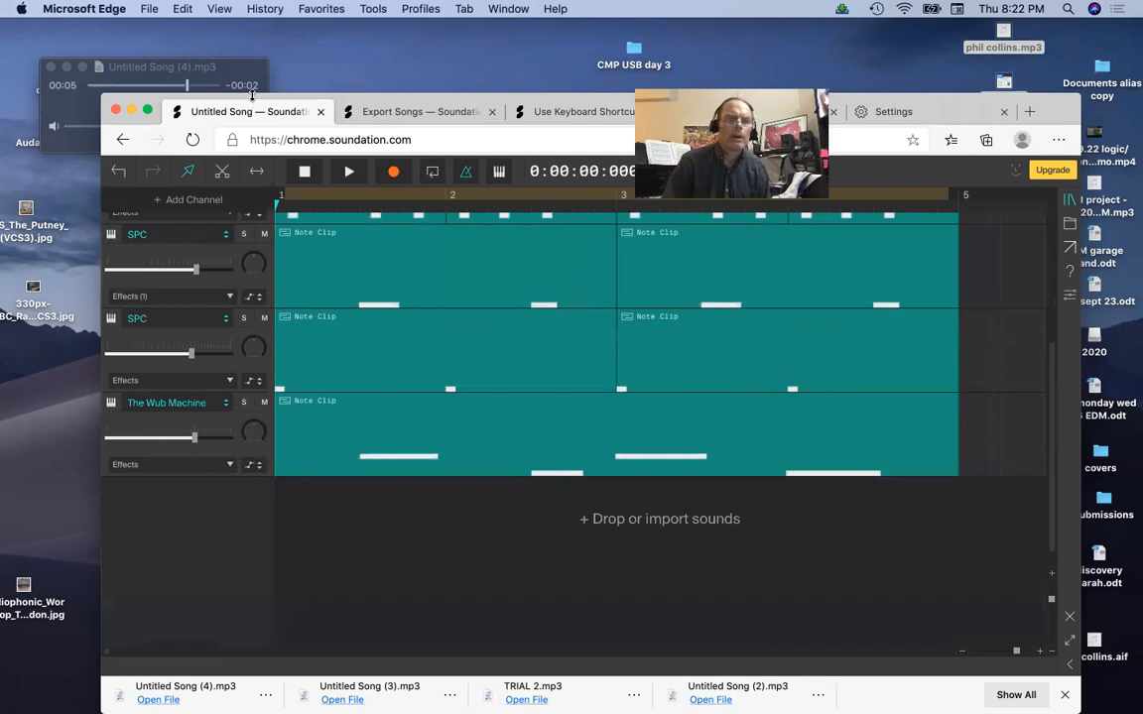
left_click(189, 199)
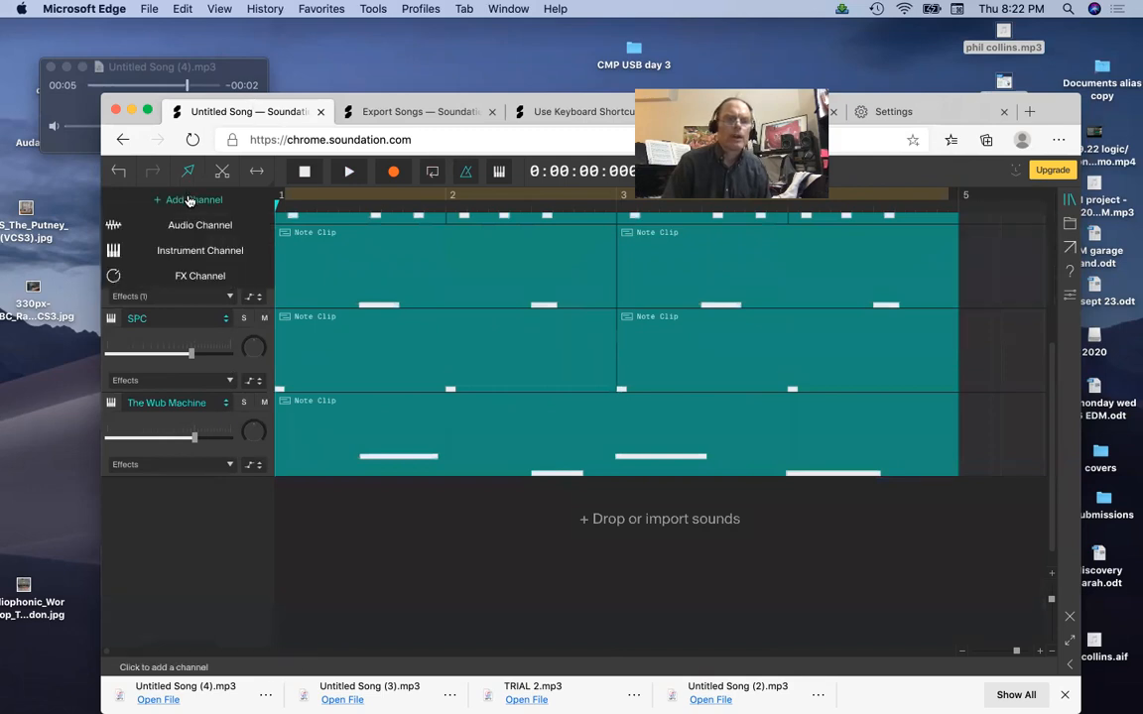
left_click(179, 272)
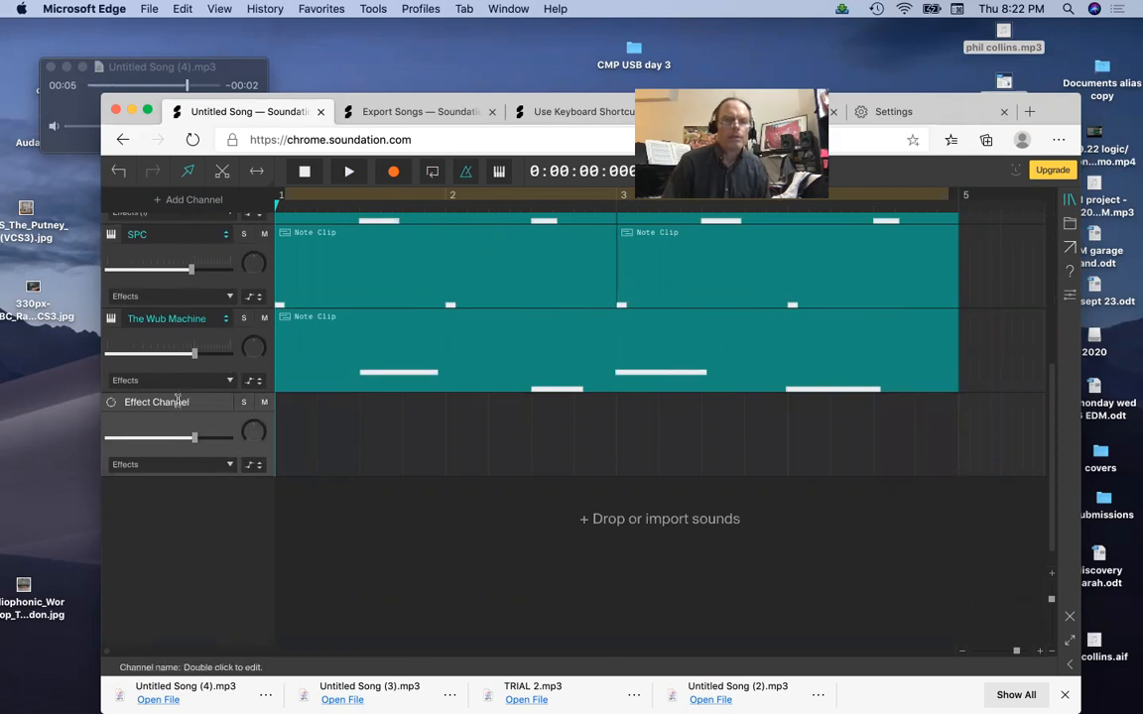
scroll(109, 407, "up", 1)
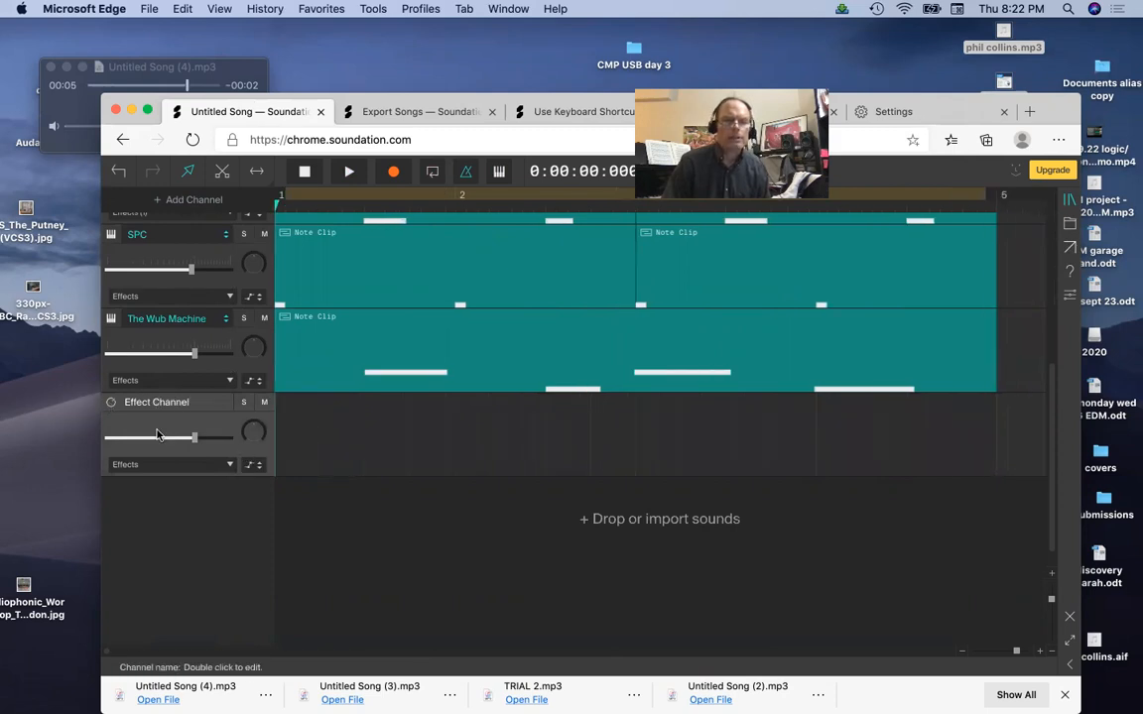
- Add a Reverb effect to The Wub Machine channel and remove the empty effect channel beneath it
left_click(233, 381)
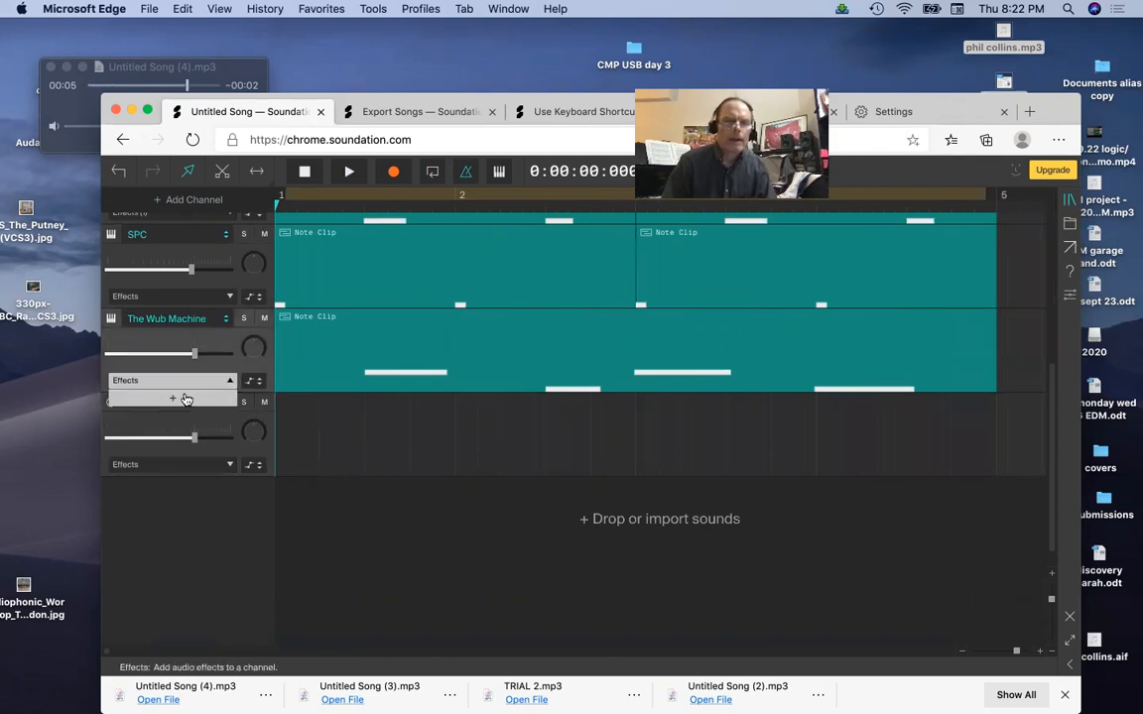
left_click(184, 399)
left_click(183, 412)
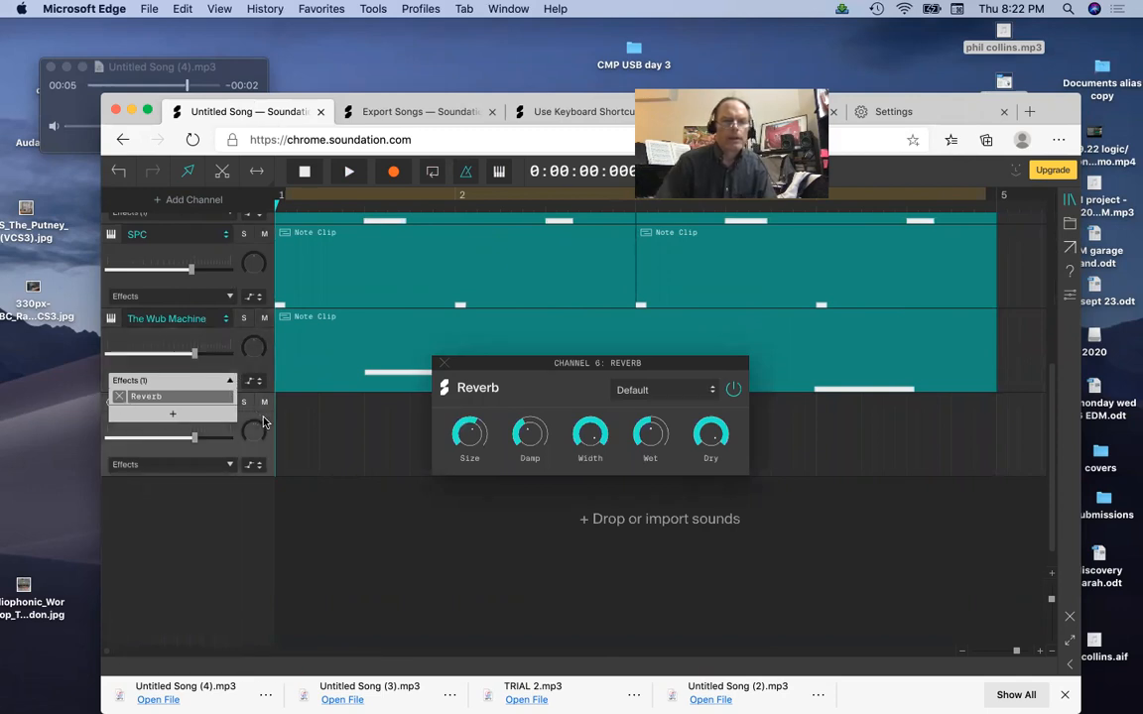
scroll(213, 397, "up", 2)
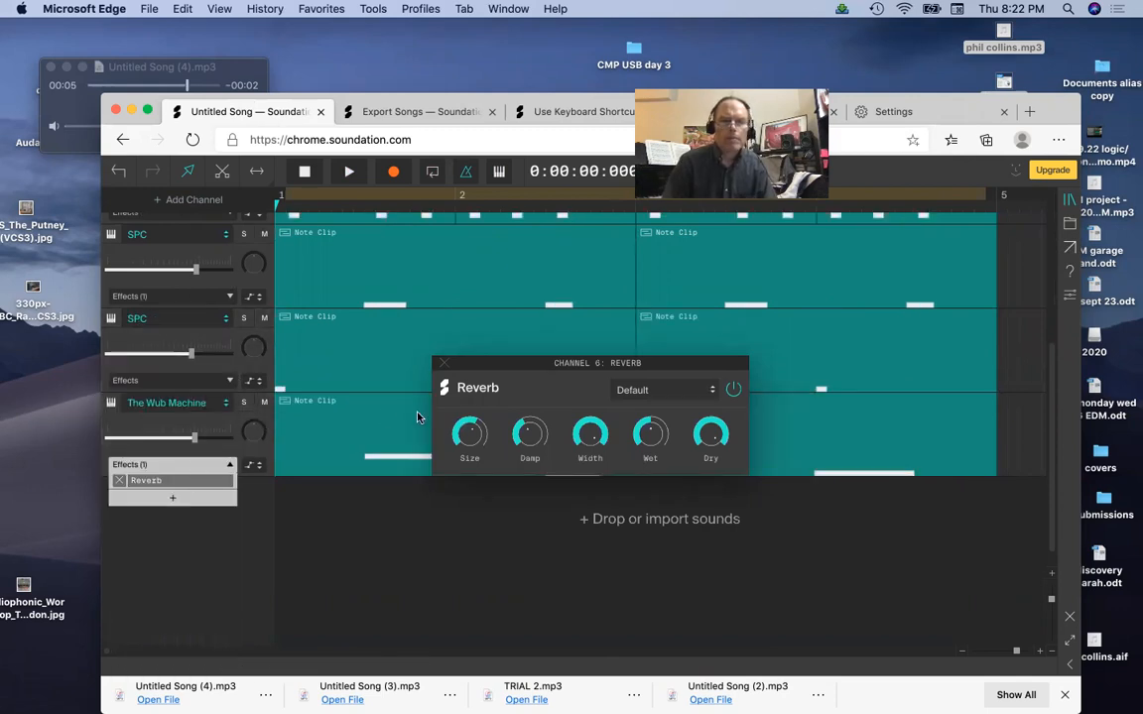
- Add a Distortion effect to The Wub Machine channel, close both effect windows, and play the song
left_click(175, 496)
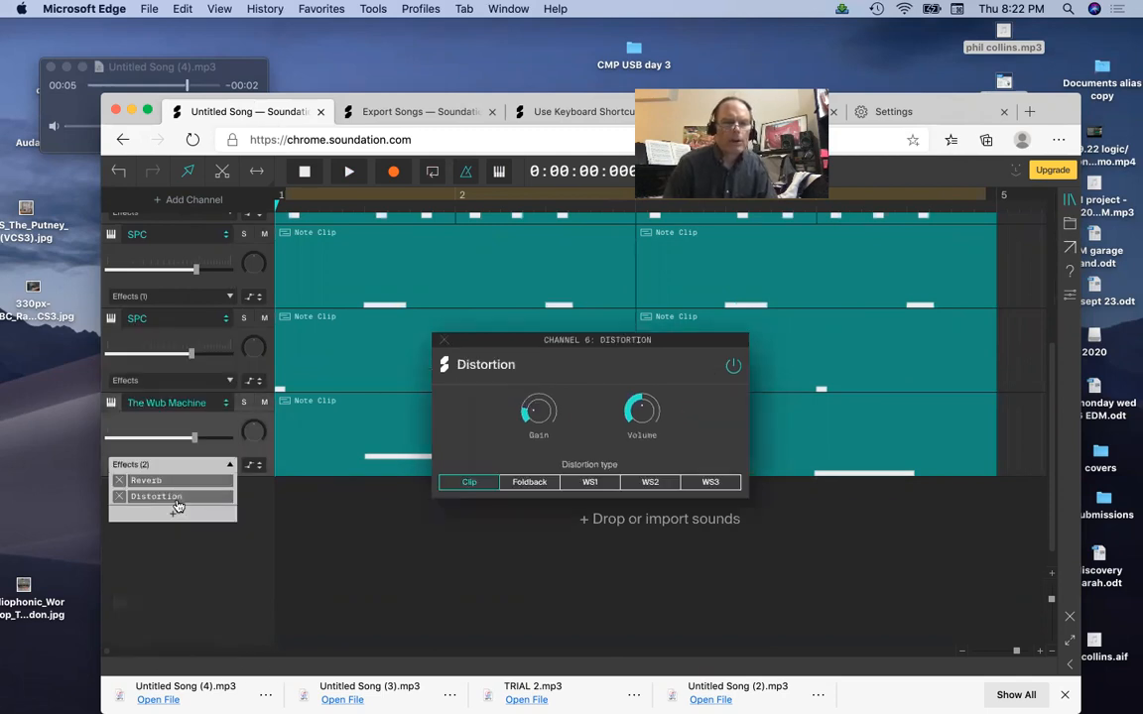
left_click(442, 342)
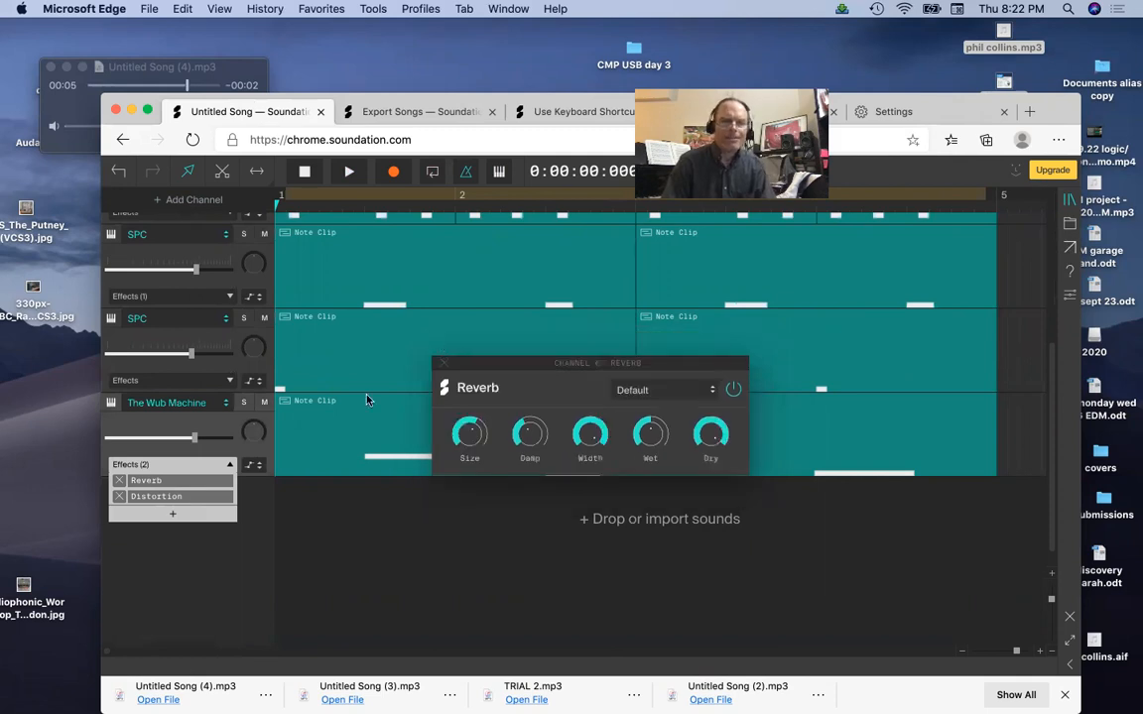
left_click(442, 368)
key("space")
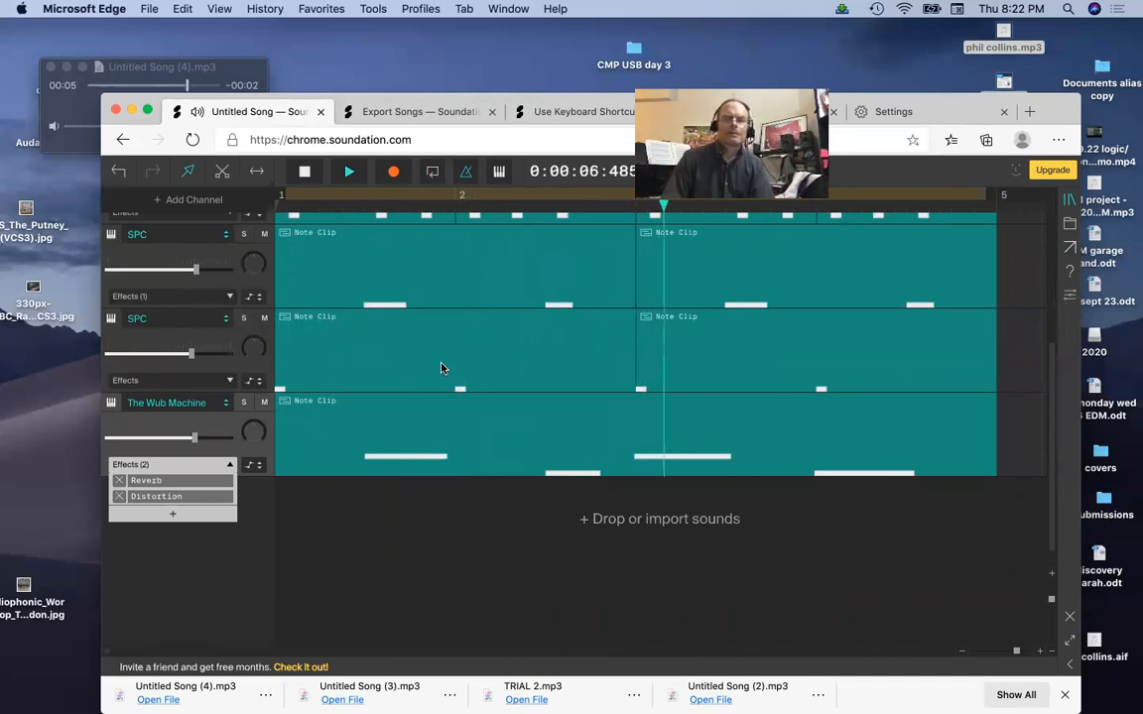
- Stop playback, remove the Reverb effect from The Wub Machine channel and lower that channel's volume slightly
key("space")
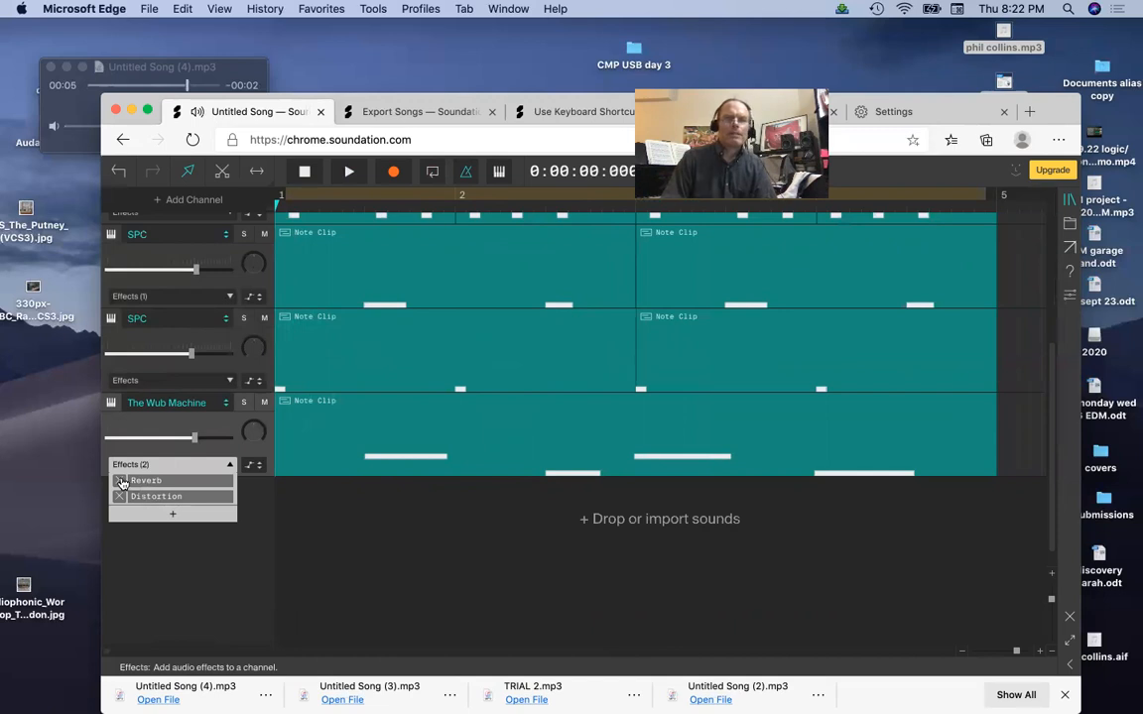
left_click(120, 481)
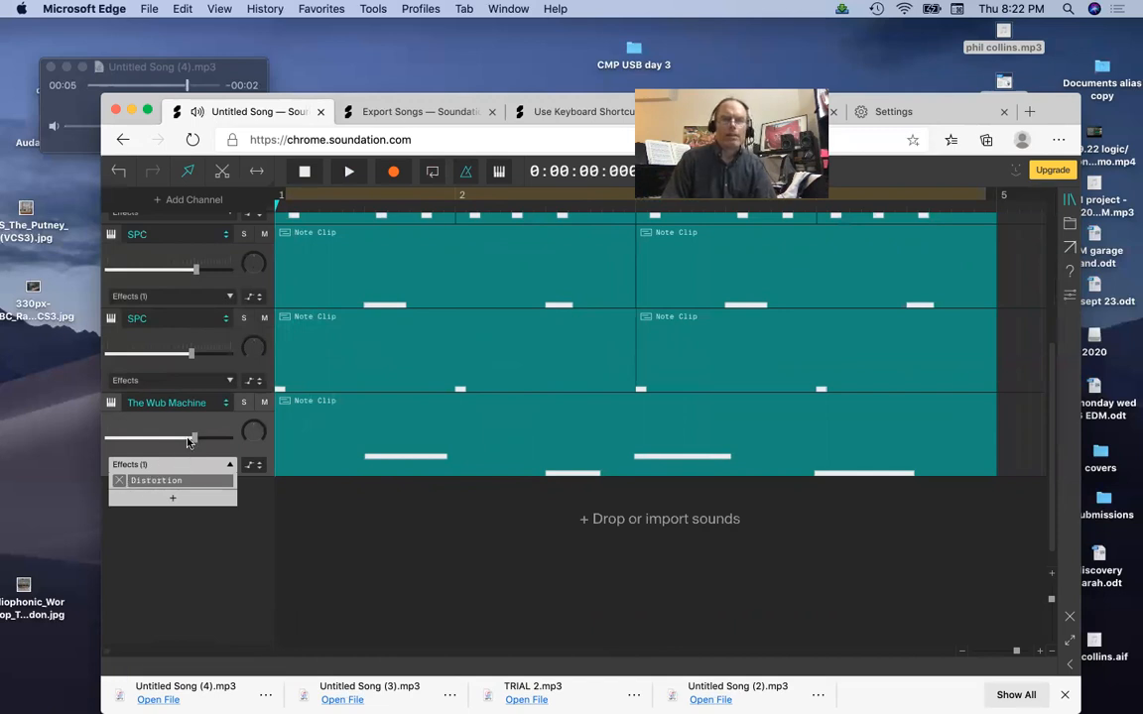
left_click_drag(194, 437, 176, 438)
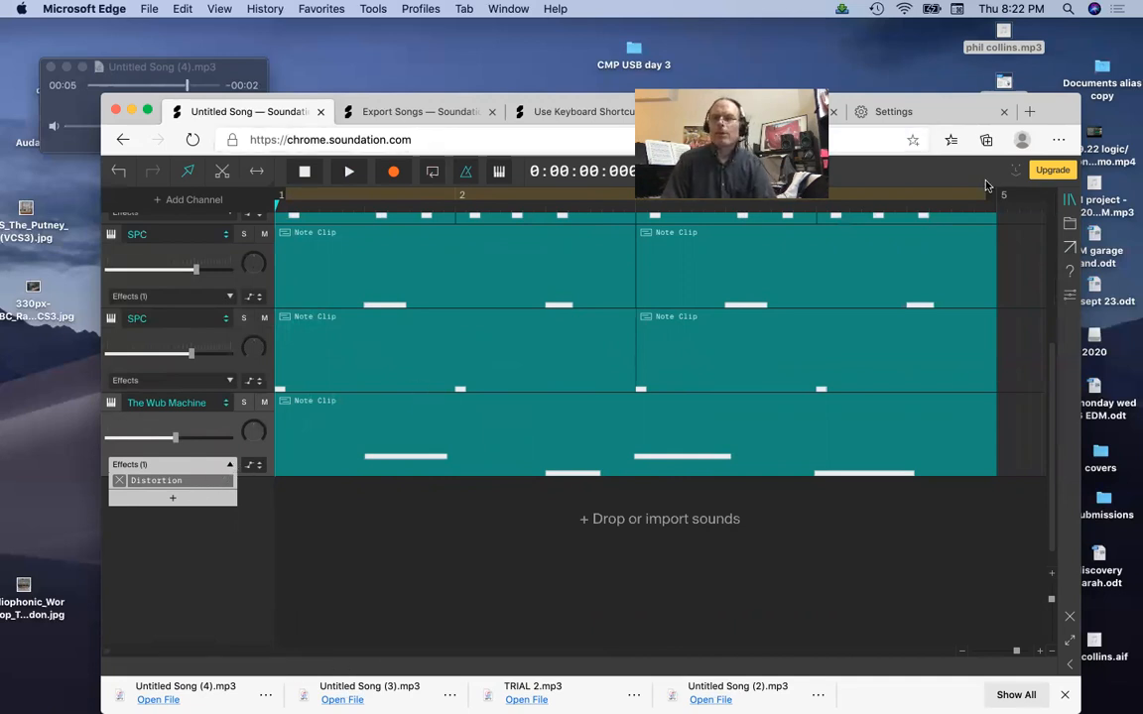
- Export the song as a LO-RES MP3, open the newly downloaded file, and return to the song editor
left_click(1069, 247)
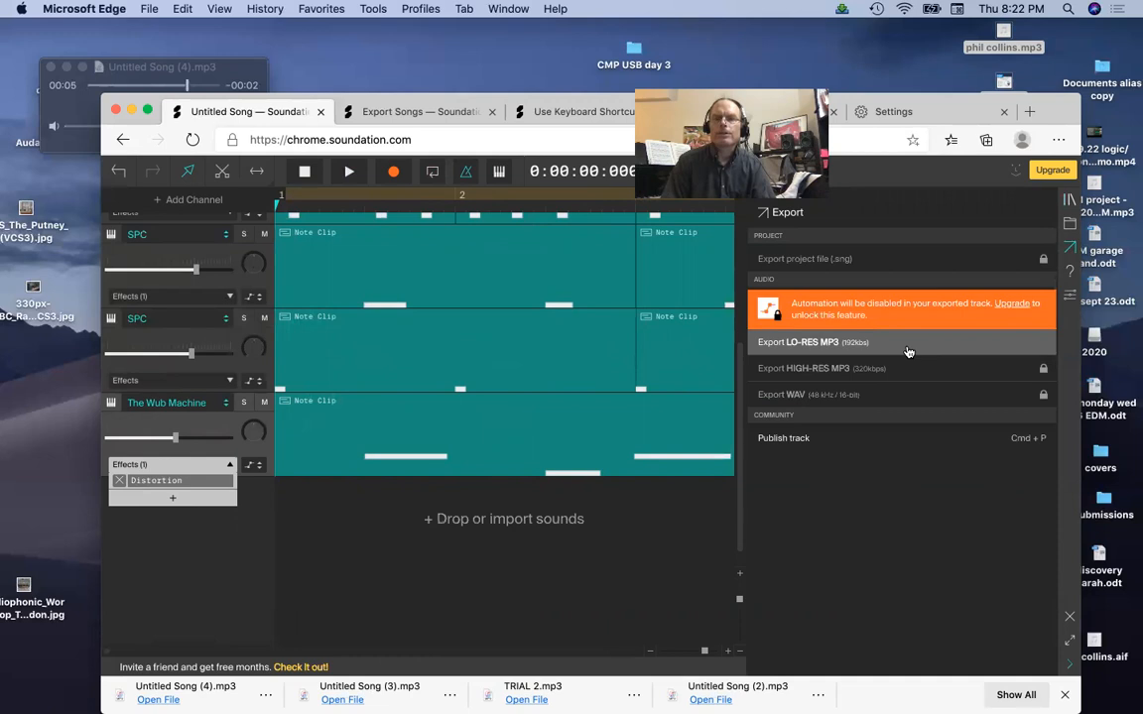
left_click(844, 348)
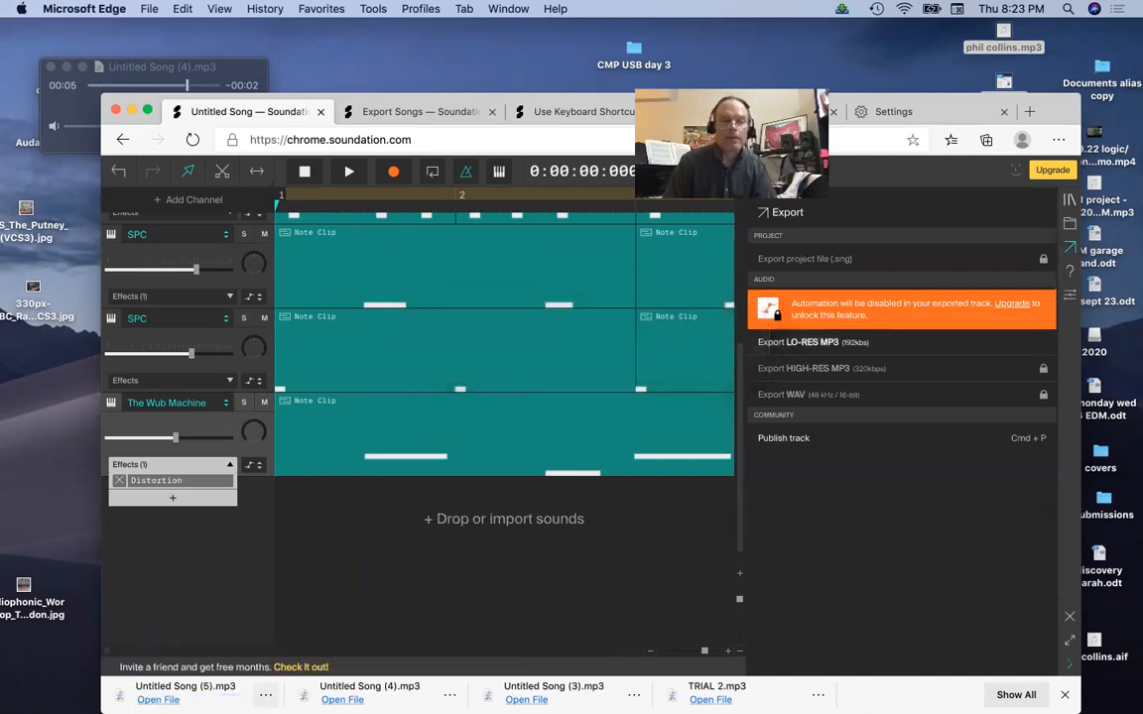
left_click(161, 699)
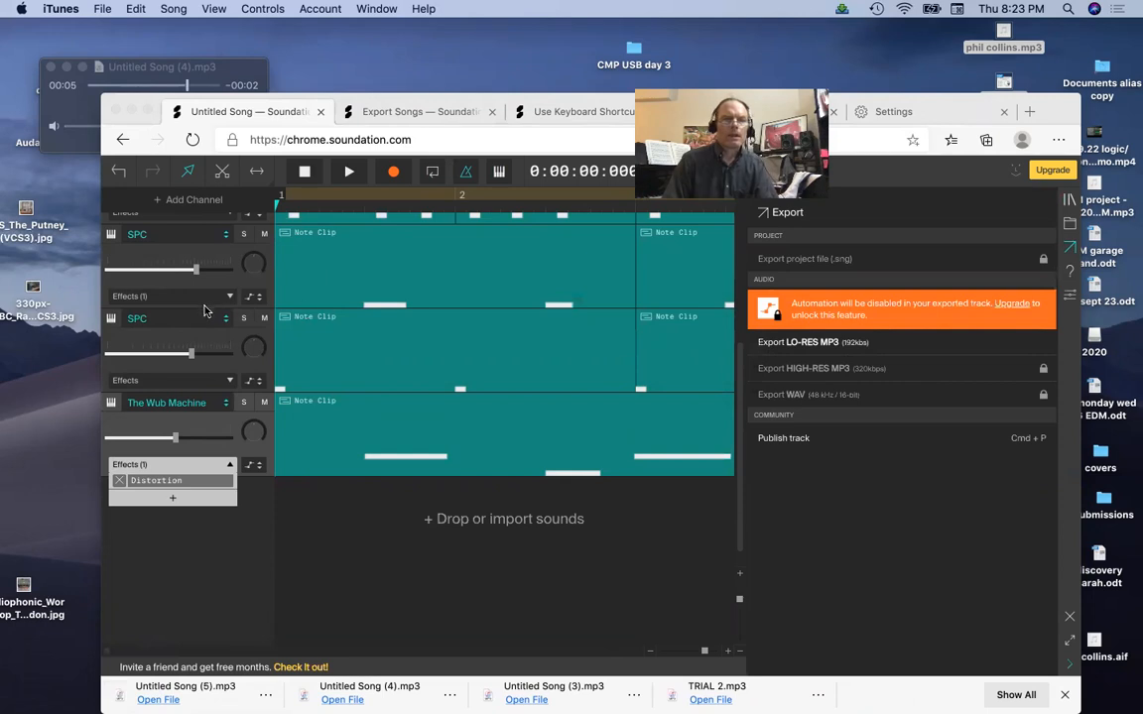
left_click(249, 305)
- Save the song to the account under the name "distorted reality"
scroll(251, 299, "up", 2)
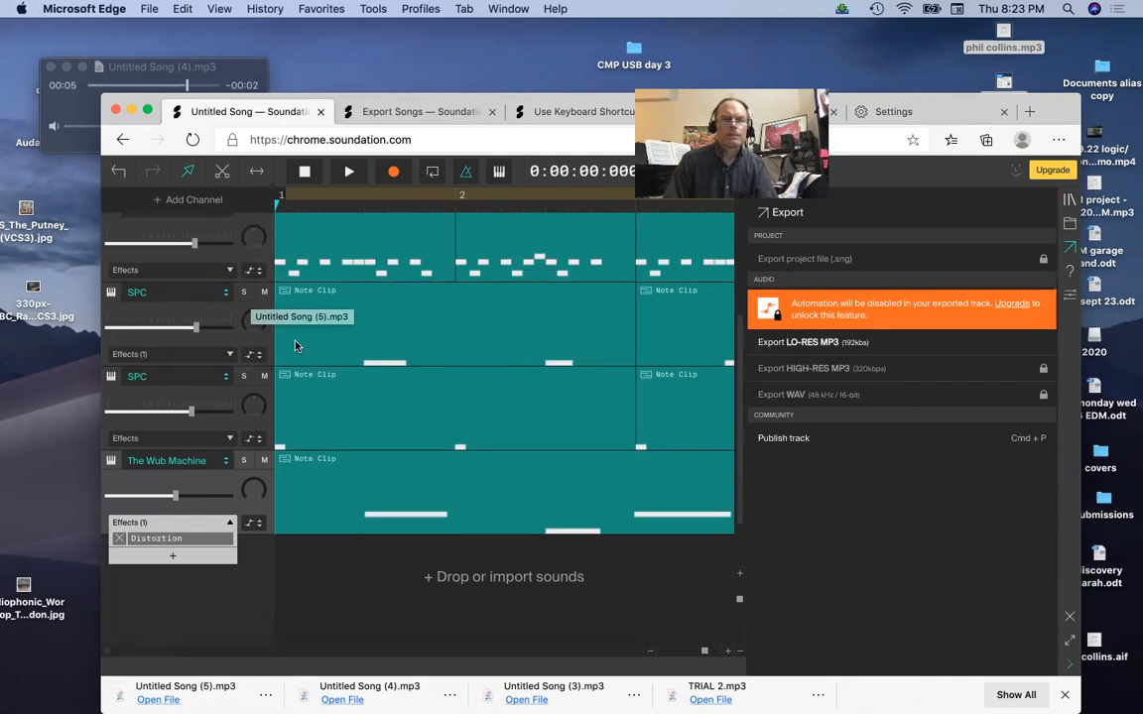
scroll(295, 345, "right", 6)
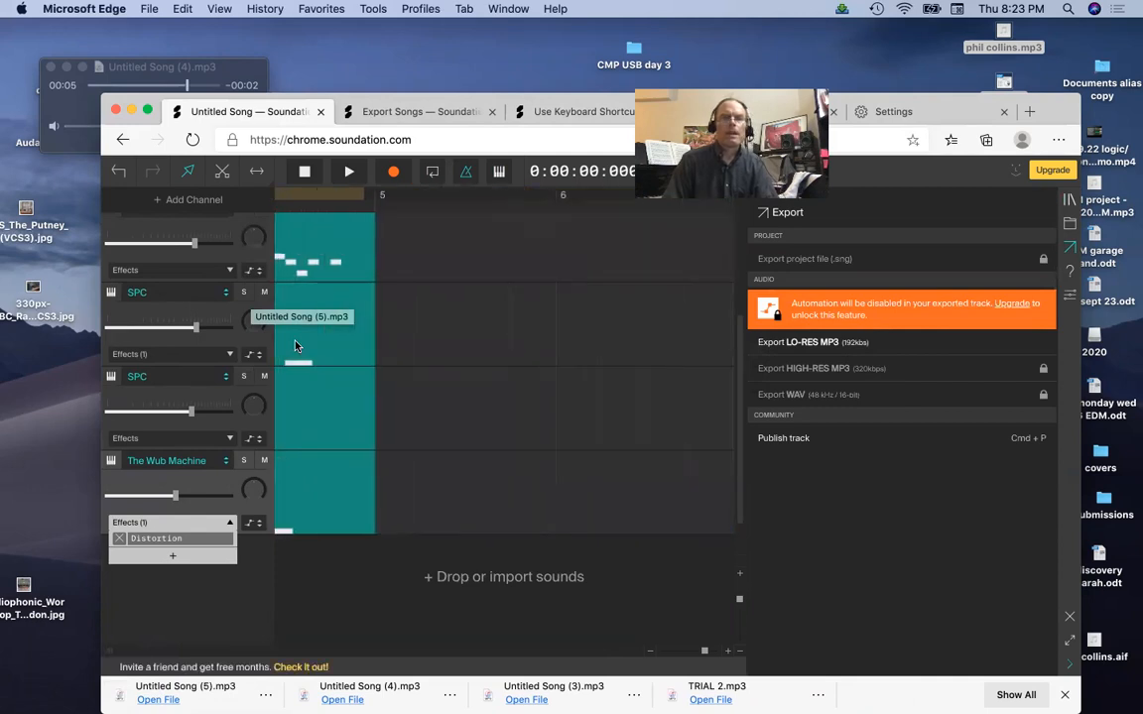
scroll(294, 345, "left", 8)
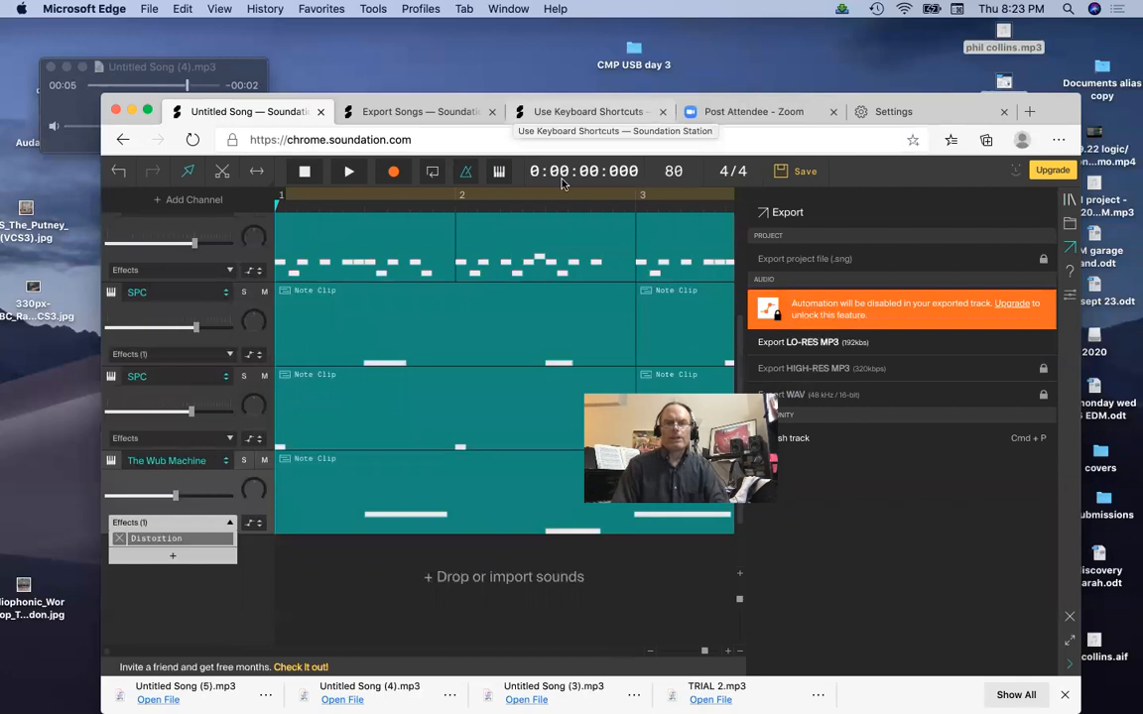
left_click(805, 172)
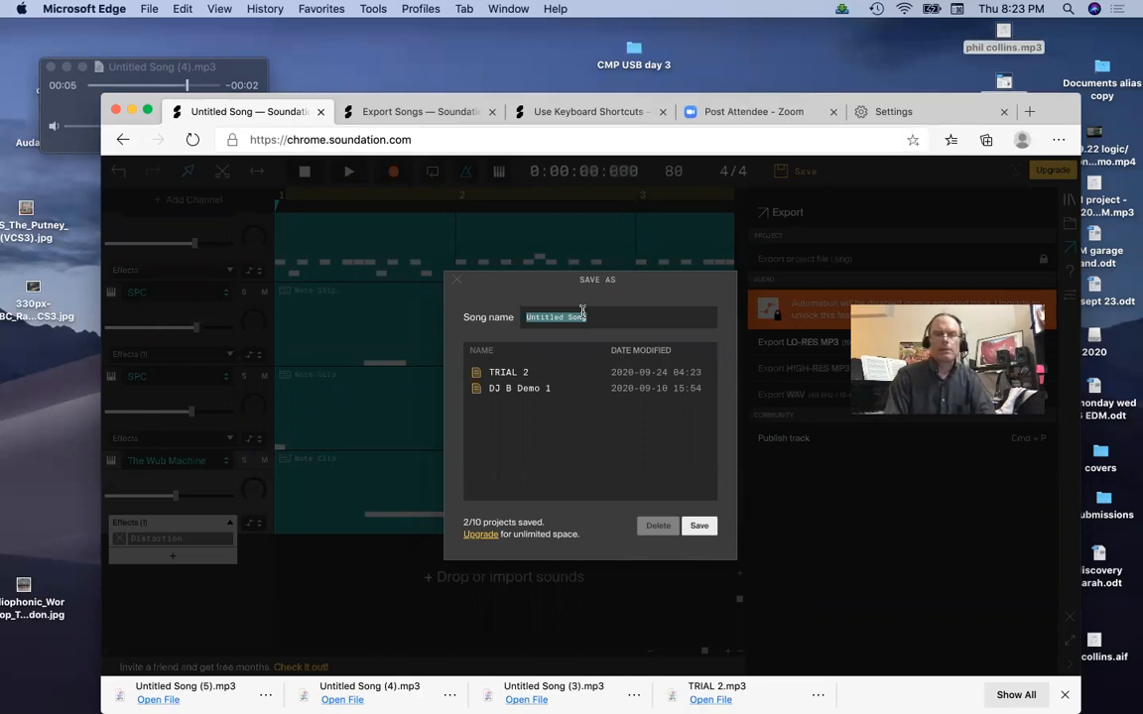
type("distorted reality")
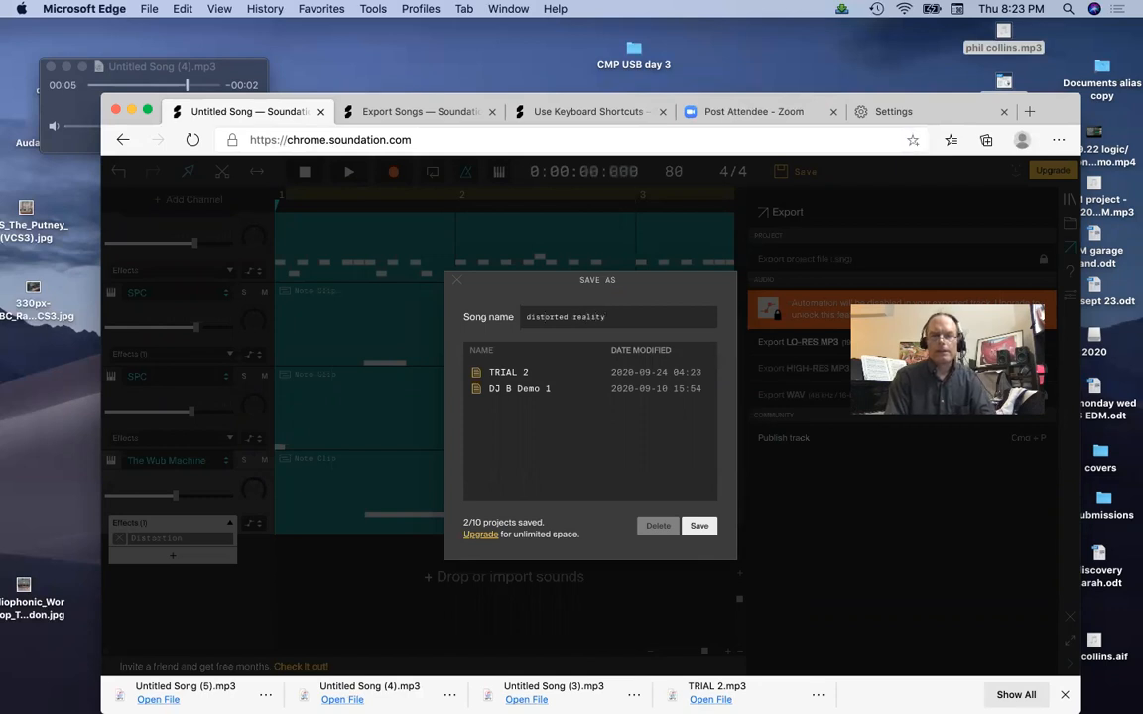
key("Return")
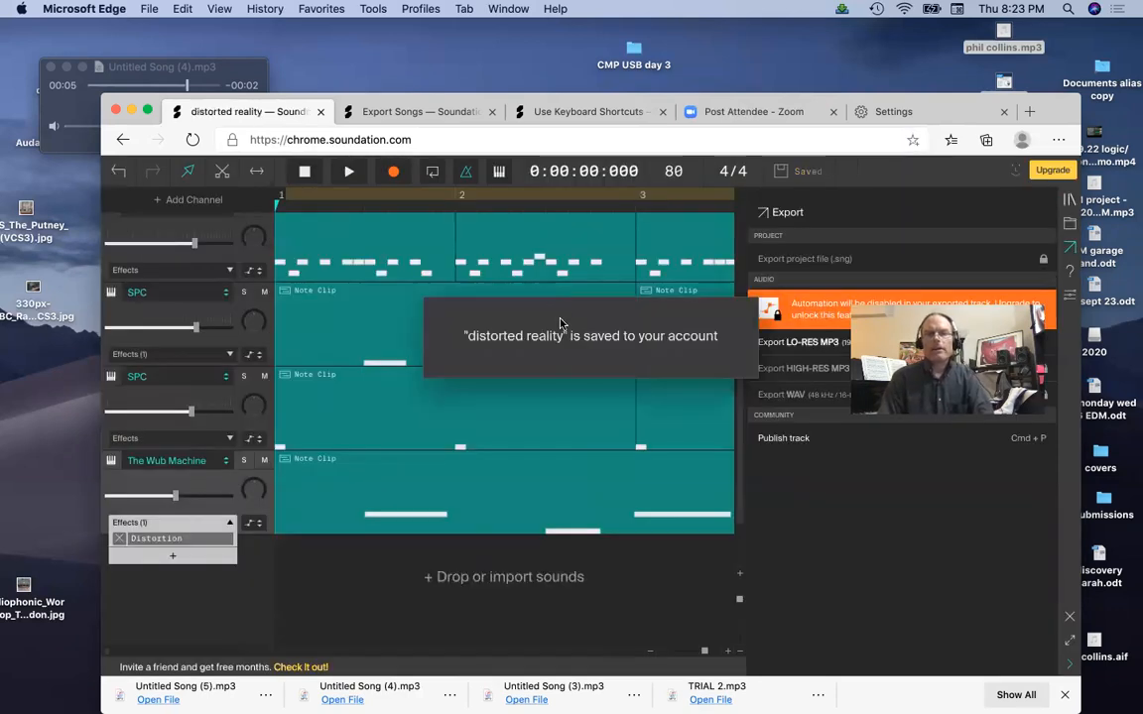
mouse_move(859, 265)
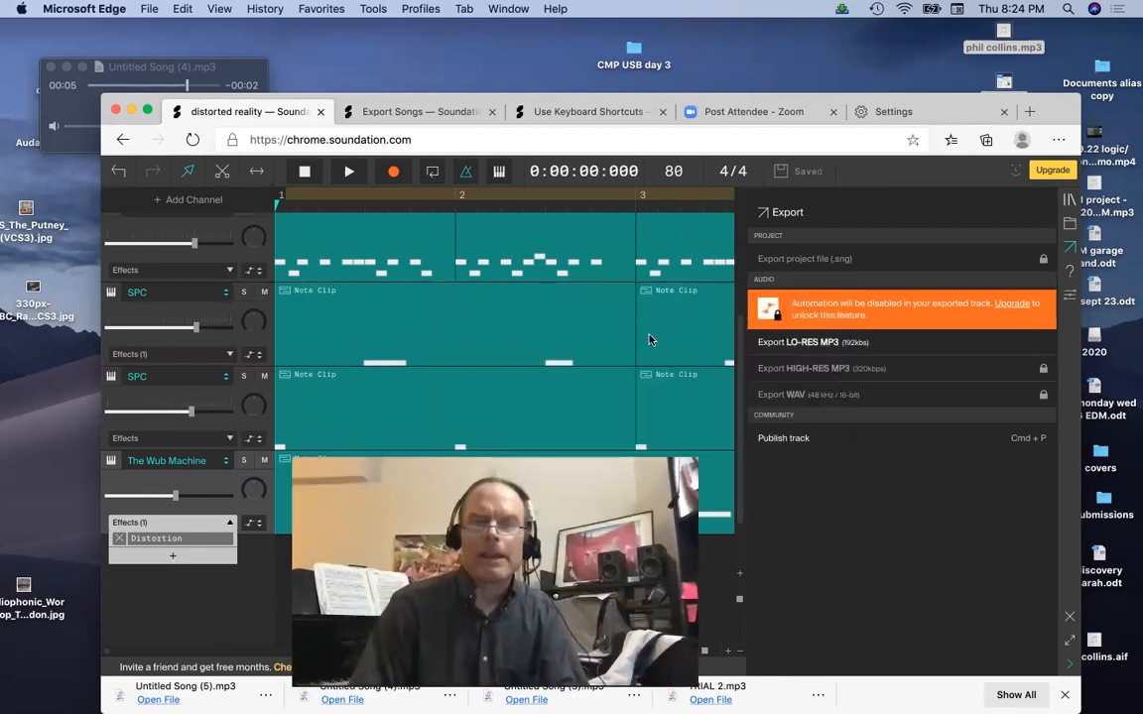
scroll(648, 338, "right", 1)
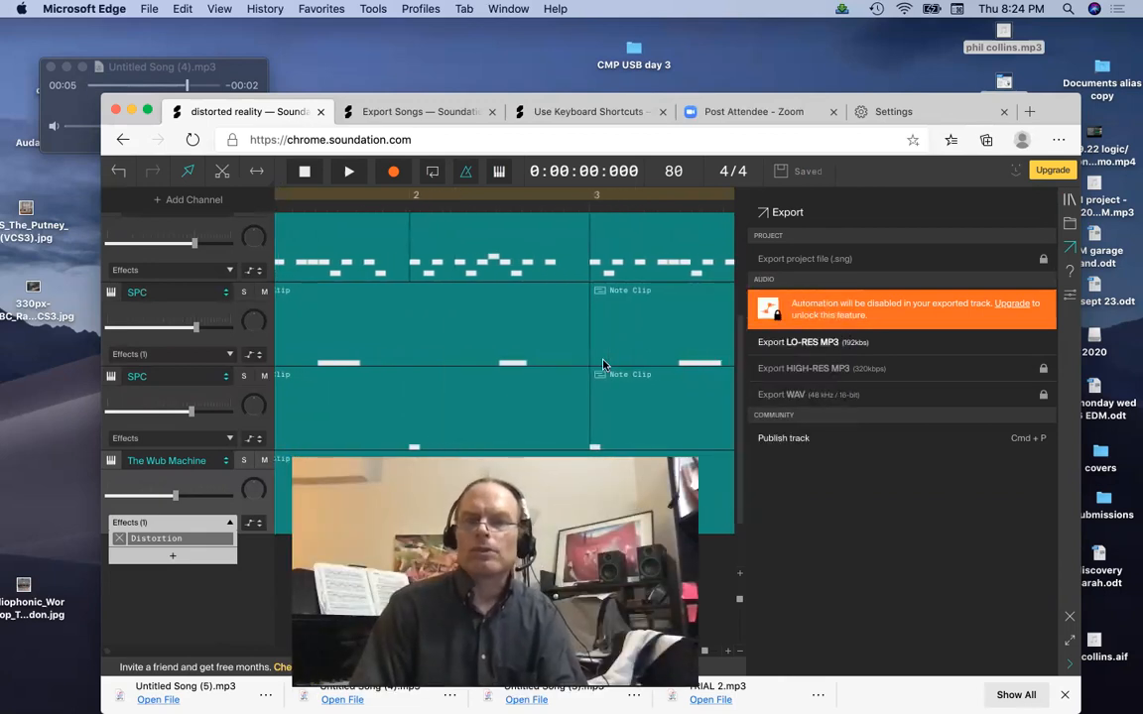
scroll(603, 364, "right", 5)
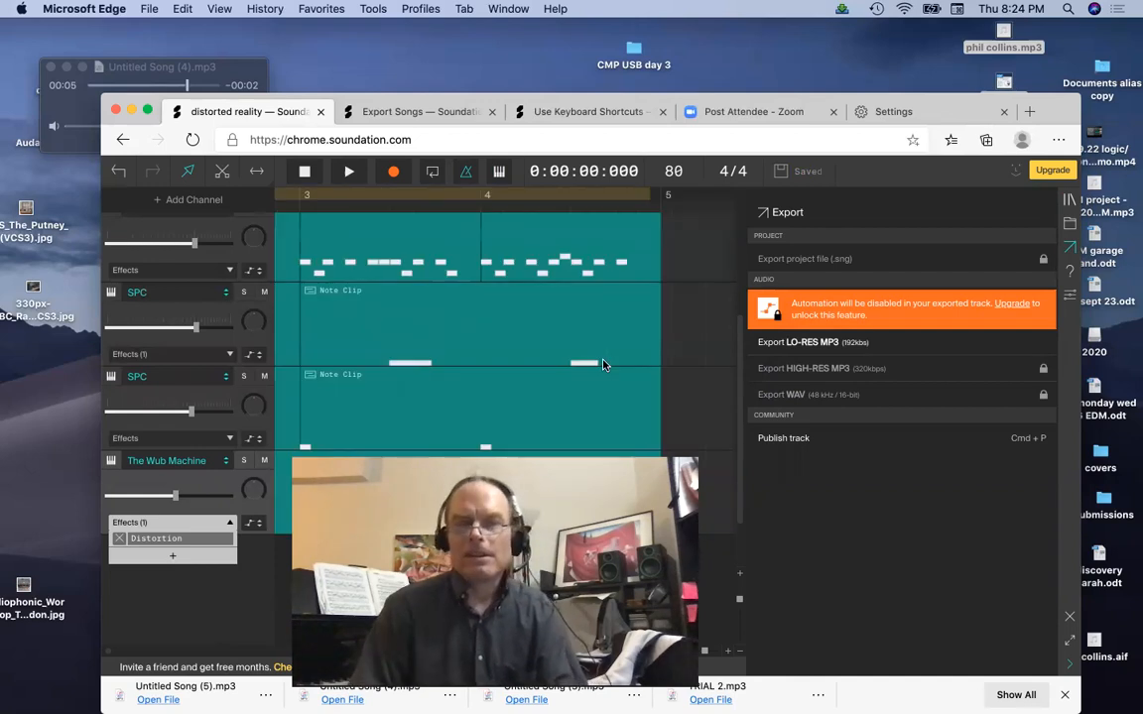
scroll(602, 367, "left", 3)
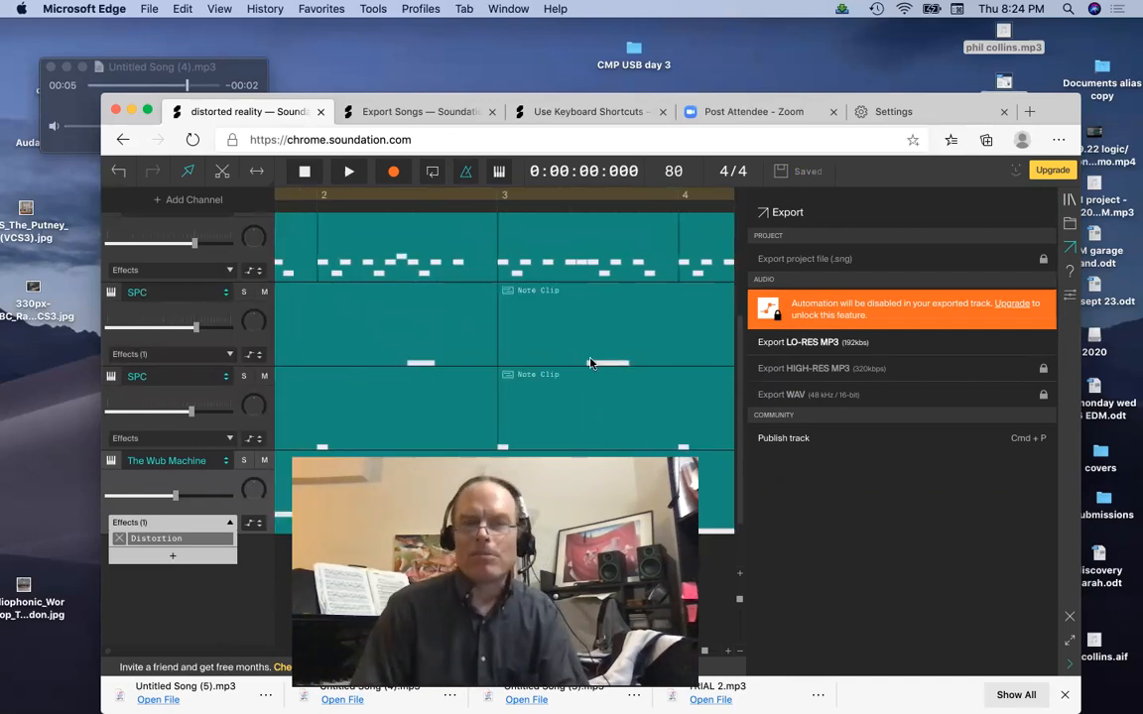